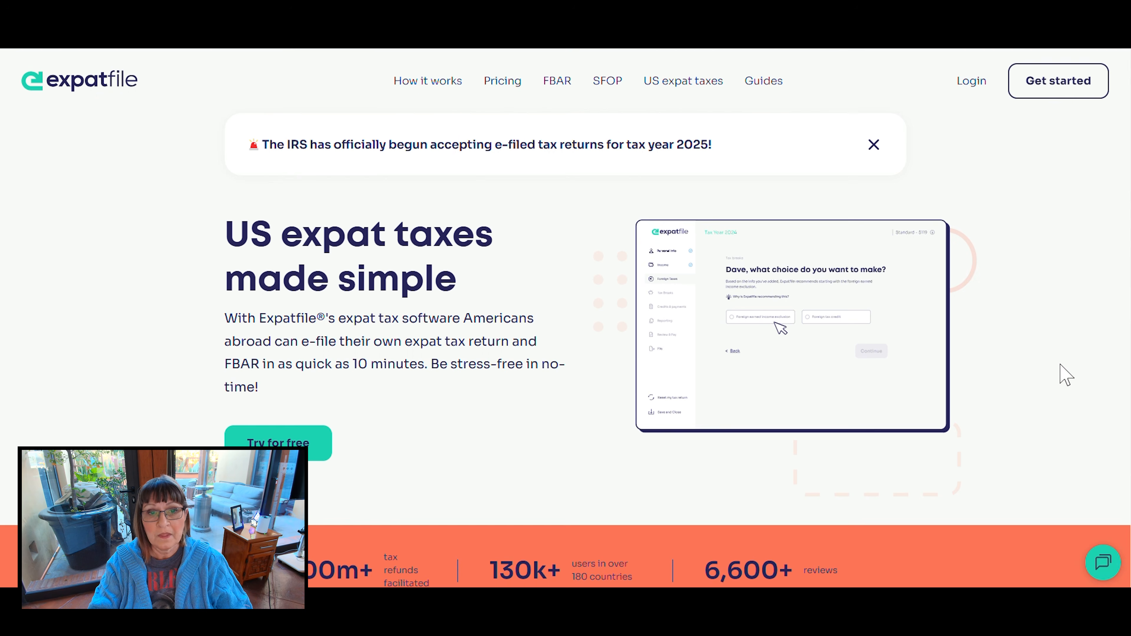
- Read through the Expatfile homepage sections on customer reviews, software features, IRS and FBAR e-filing, and live support
scroll(1066, 374, down, 9)
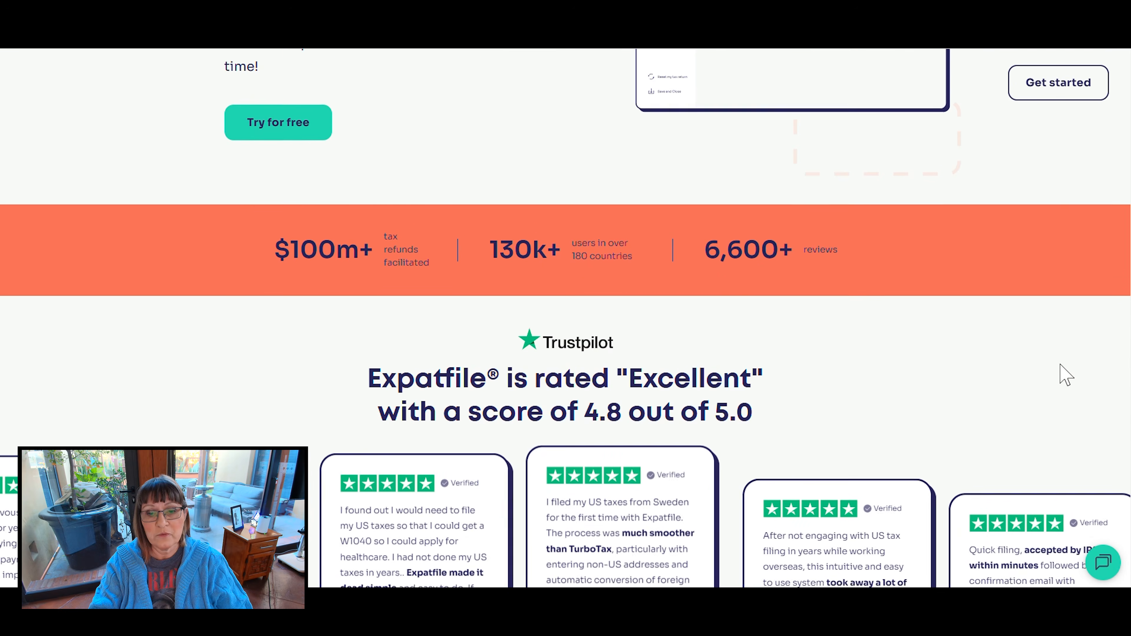
scroll(1066, 374, down, 9)
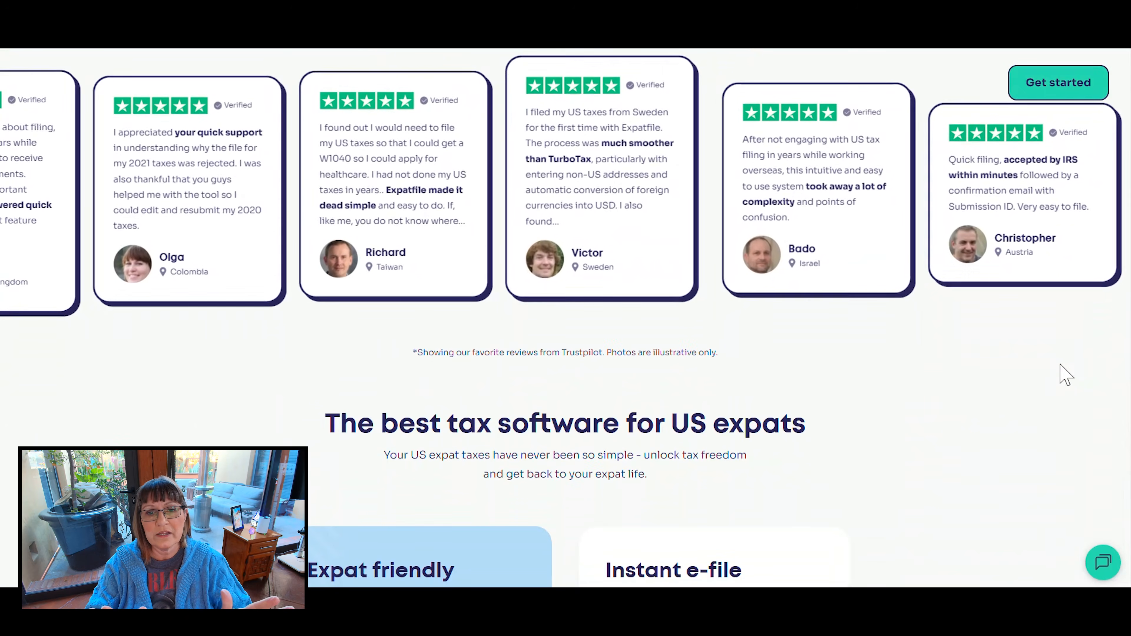
scroll(1066, 374, down, 6)
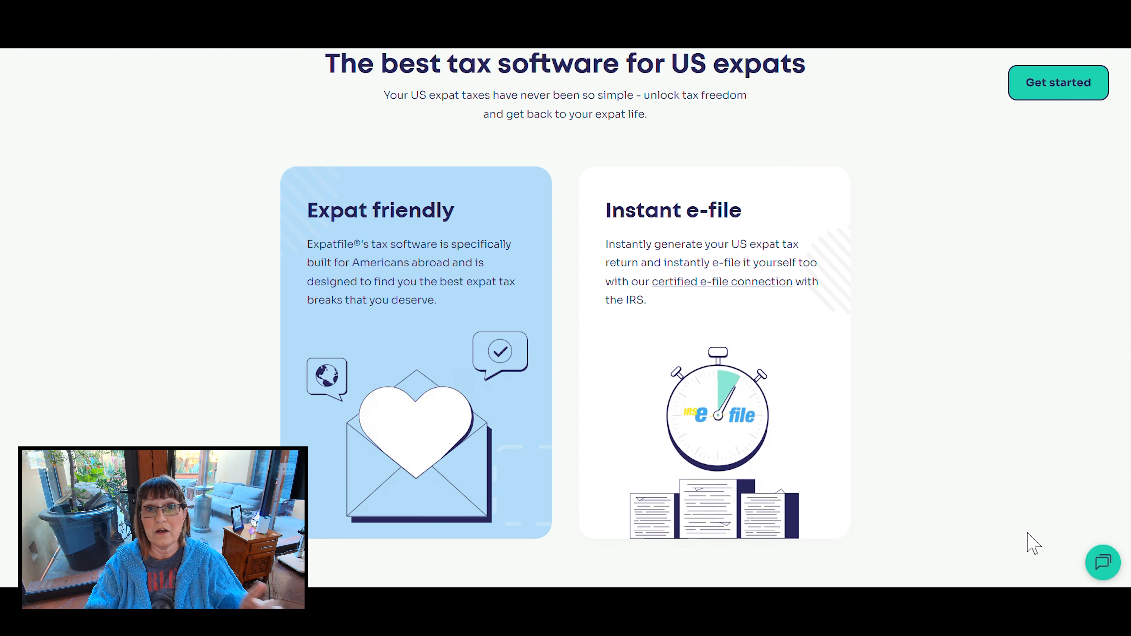
scroll(1028, 542, down, 5)
scroll(1033, 542, down, 6)
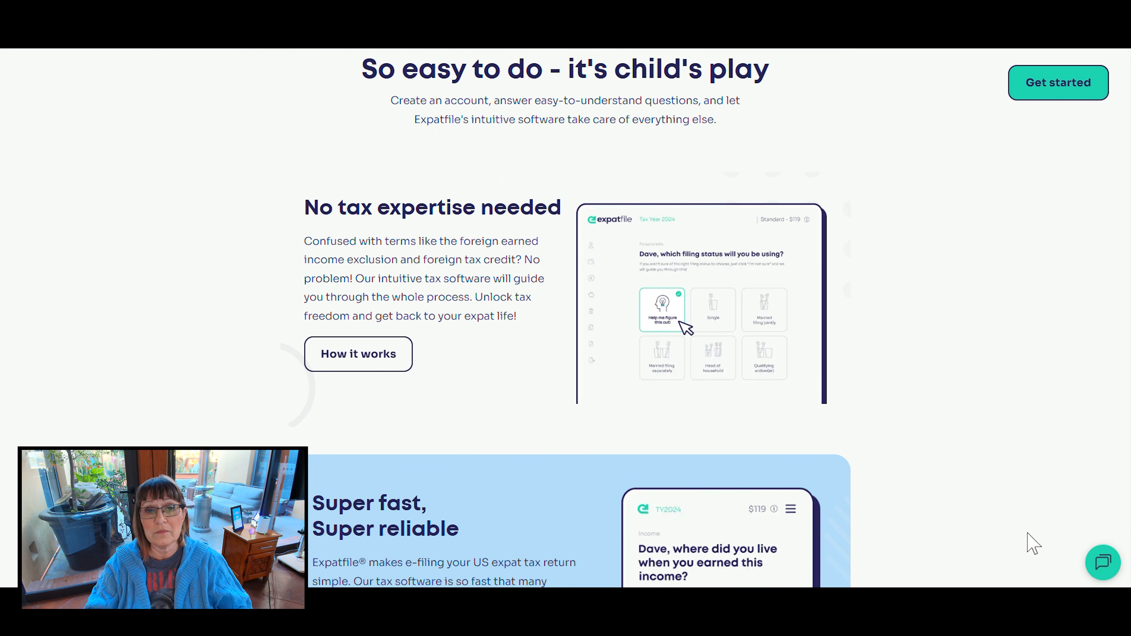
scroll(1033, 544, down, 5)
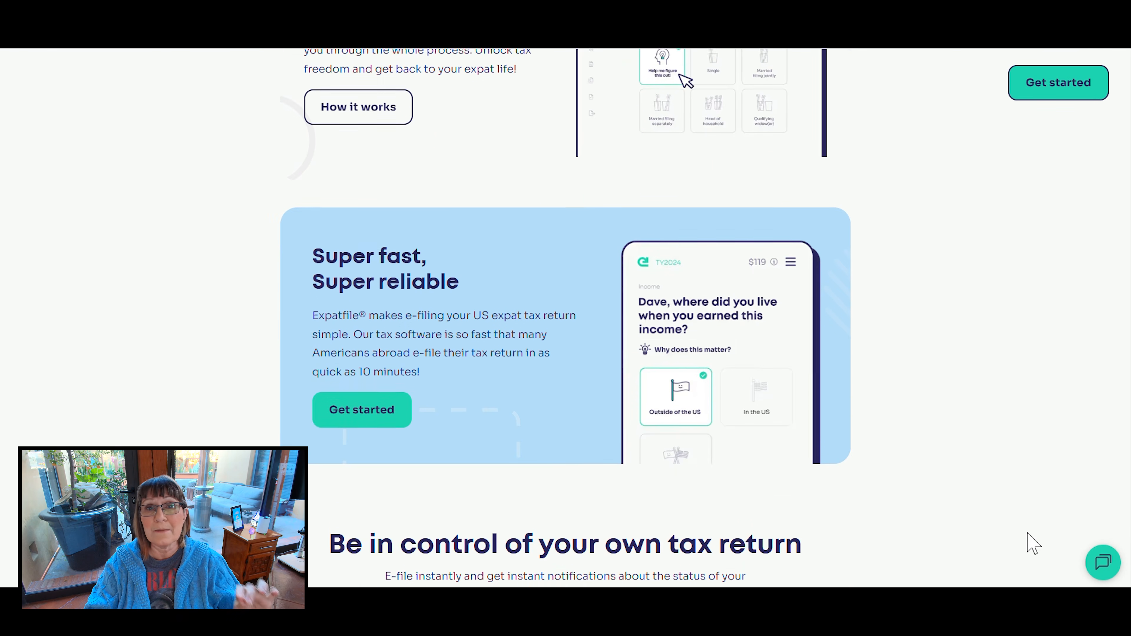
scroll(1033, 542, down, 2)
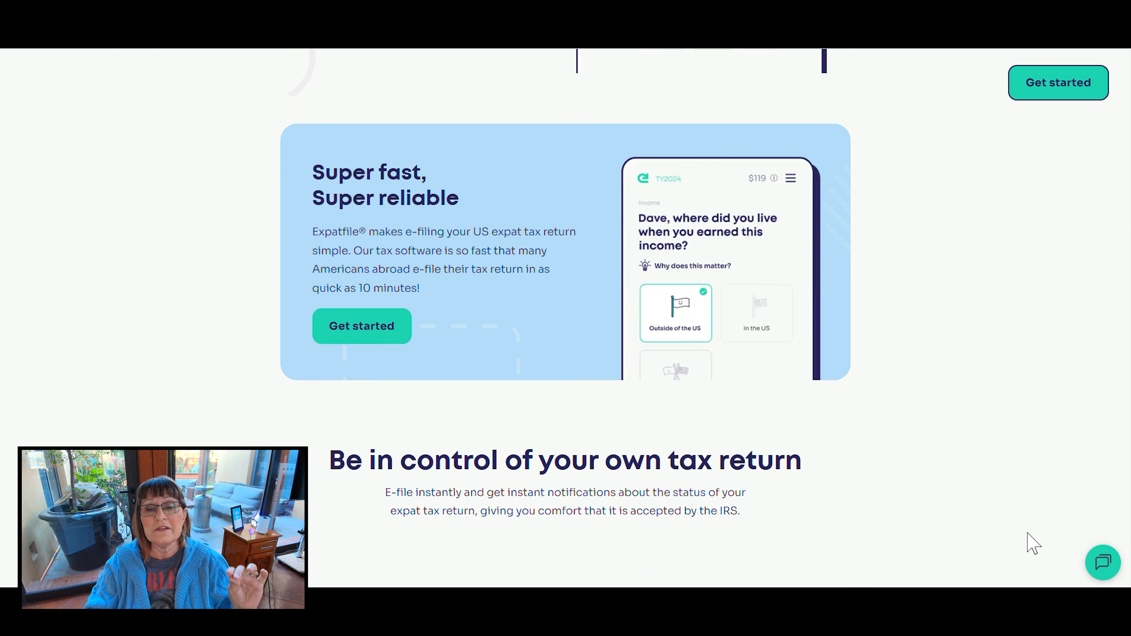
scroll(1033, 542, down, 4)
scroll(1032, 542, down, 3)
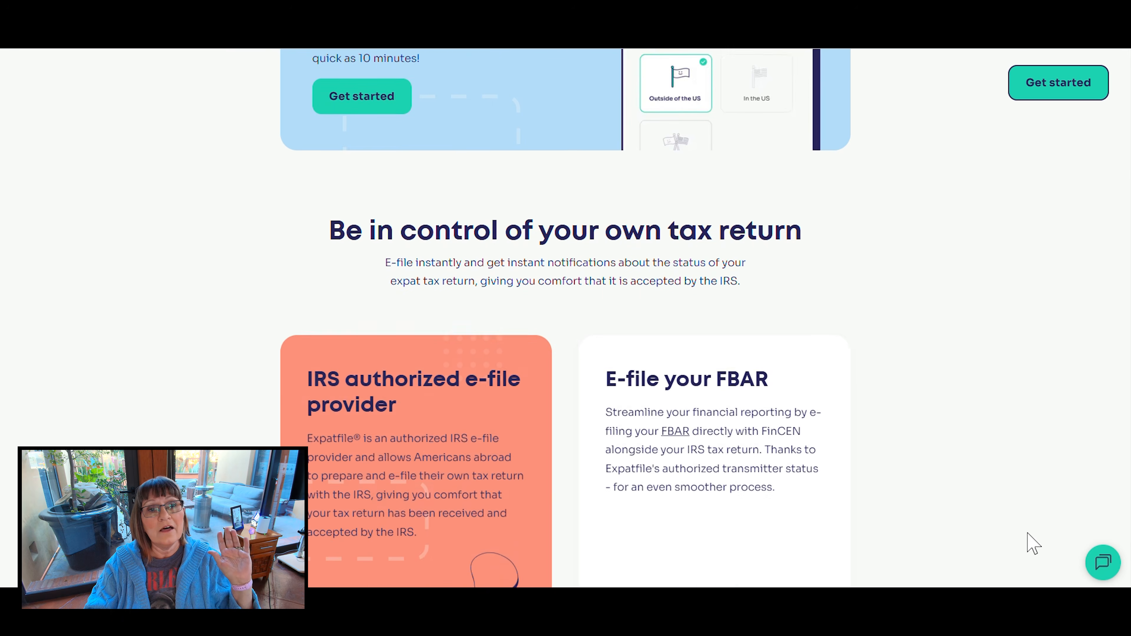
scroll(1032, 543, down, 1)
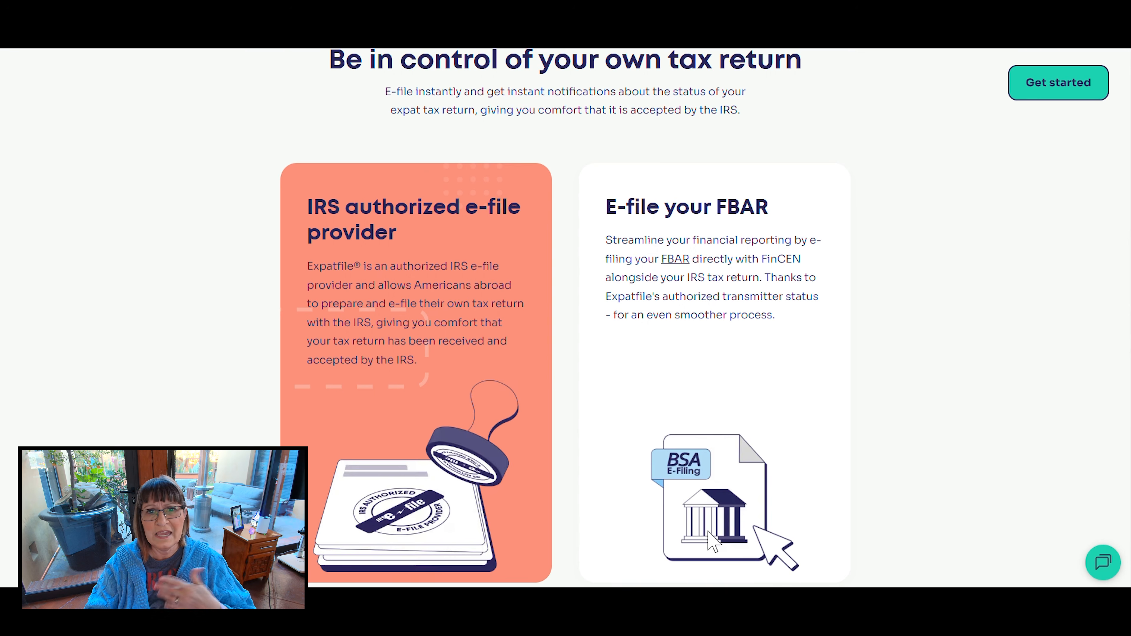
scroll(954, 544, down, 3)
scroll(954, 544, down, 6)
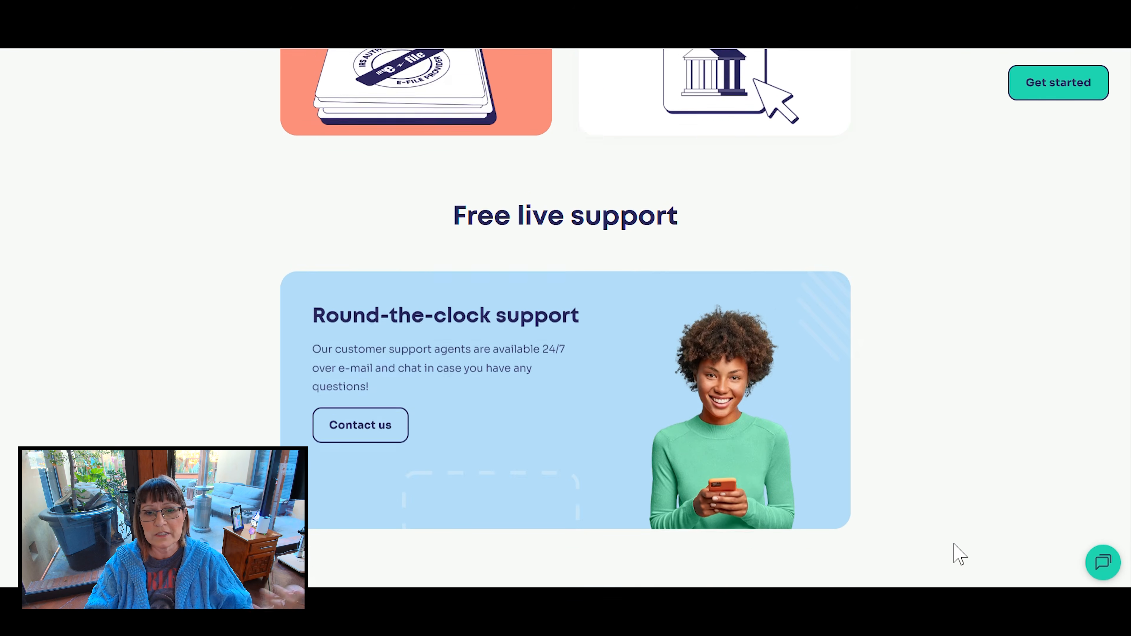
scroll(957, 554, down, 7)
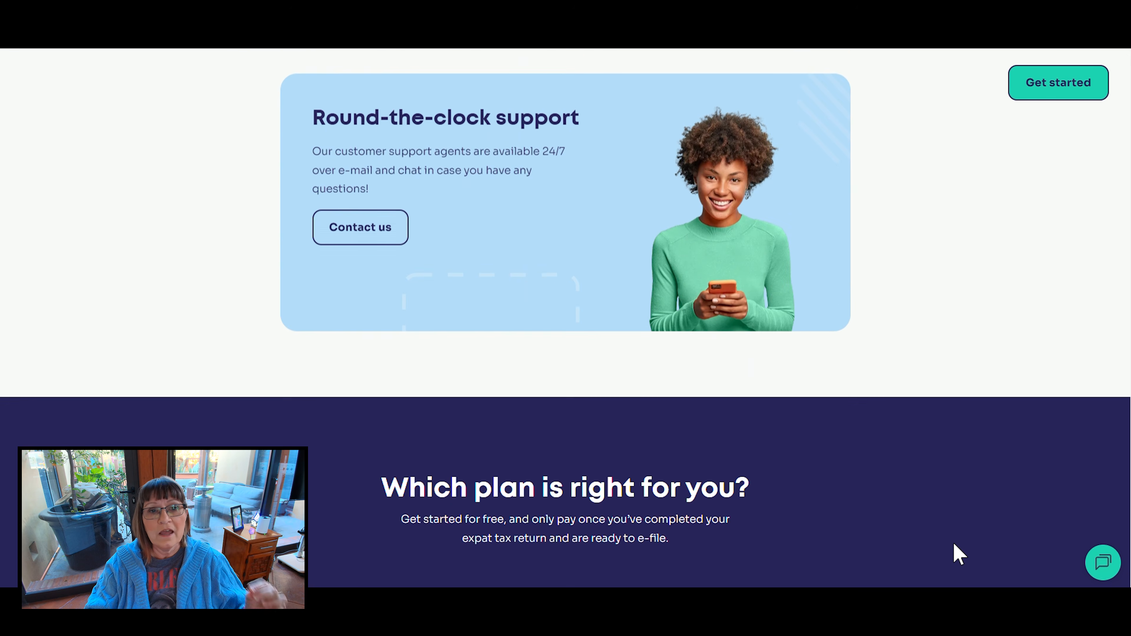
- Compare the Standard, Premier and Investor plans, highlighting Schedule C and Schedule SE among Premier's additional forms
scroll(957, 555, down, 3)
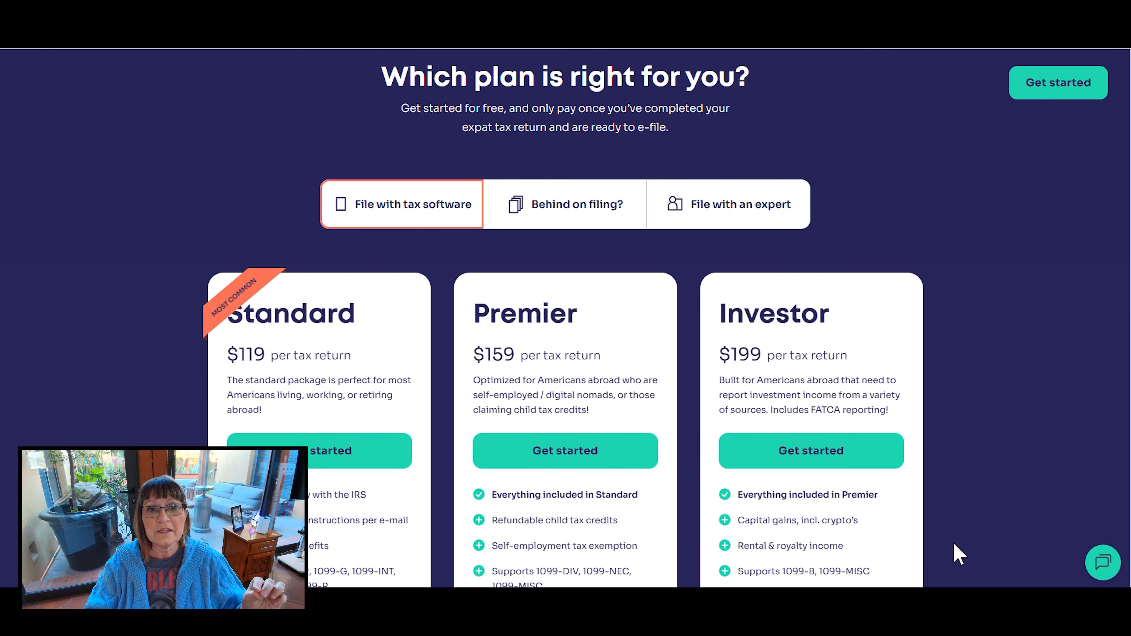
scroll(957, 554, down, 3)
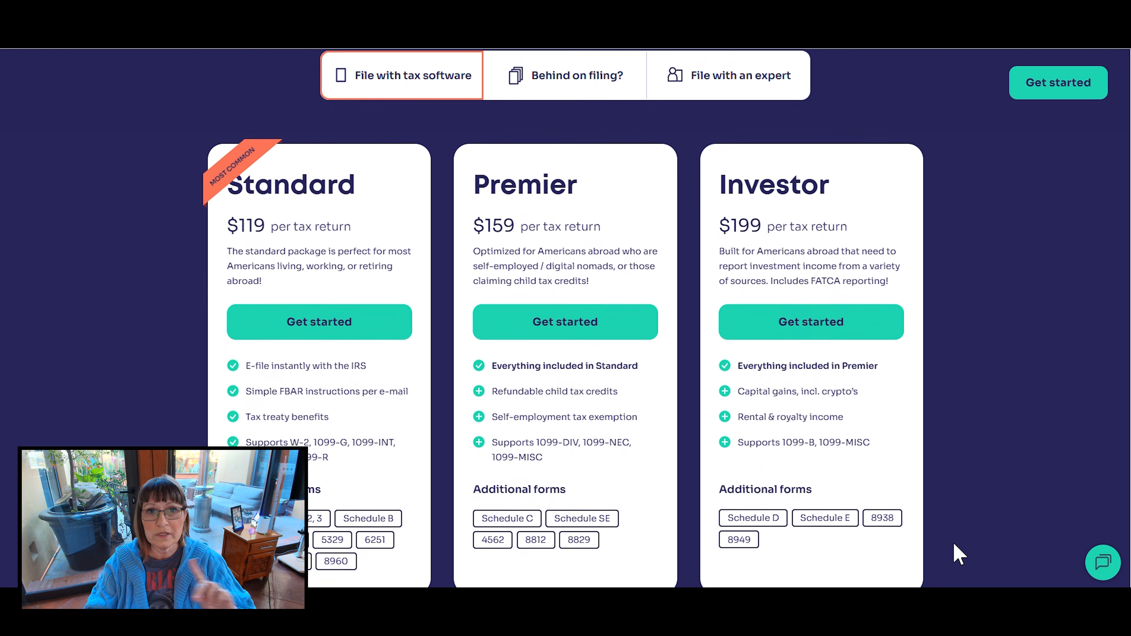
scroll(957, 554, down, 1)
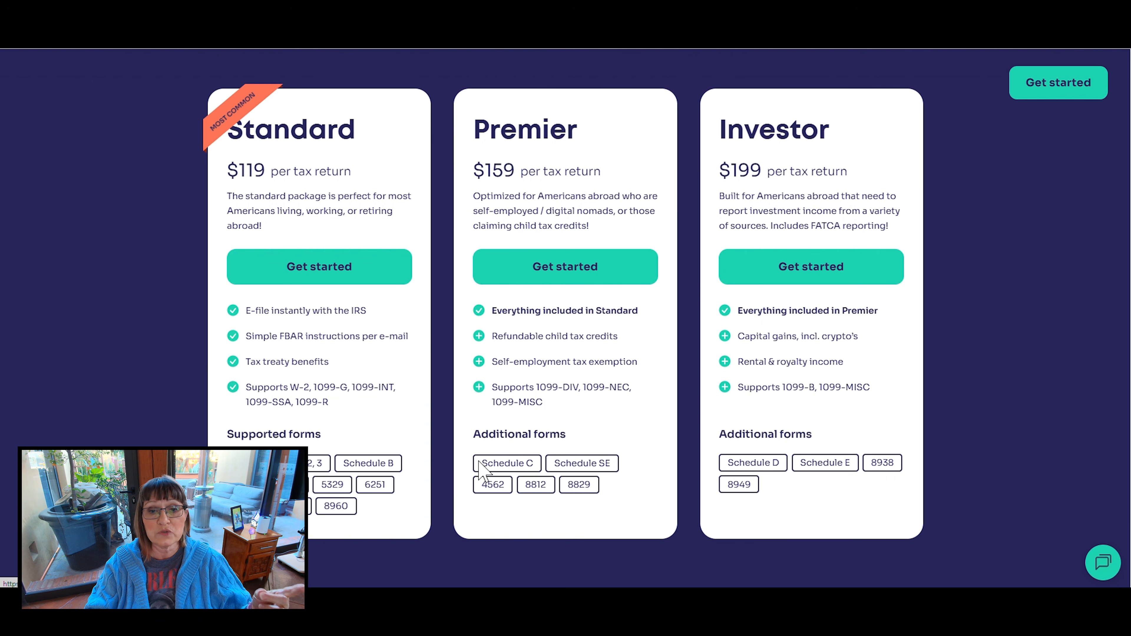
drag(482, 463, 525, 461)
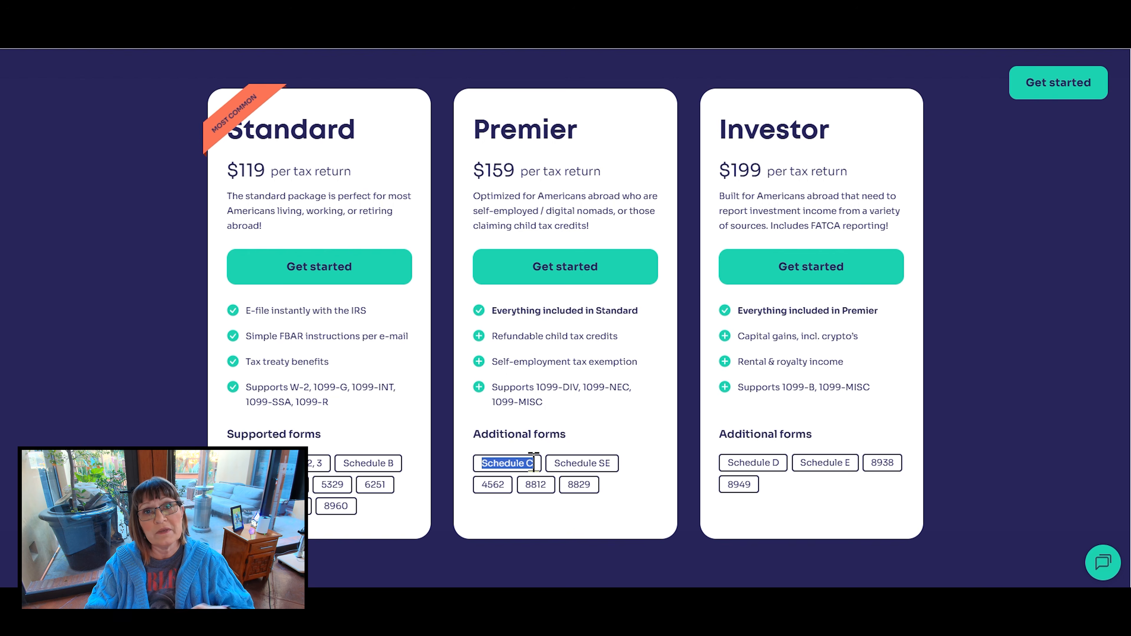
drag(553, 468, 613, 473)
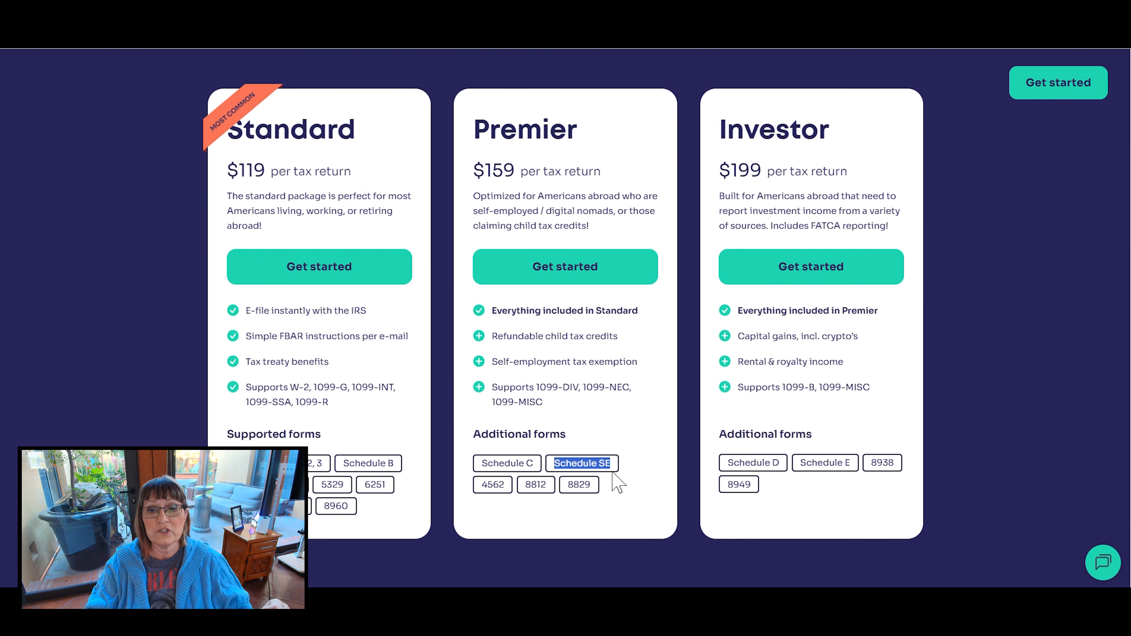
click(621, 495)
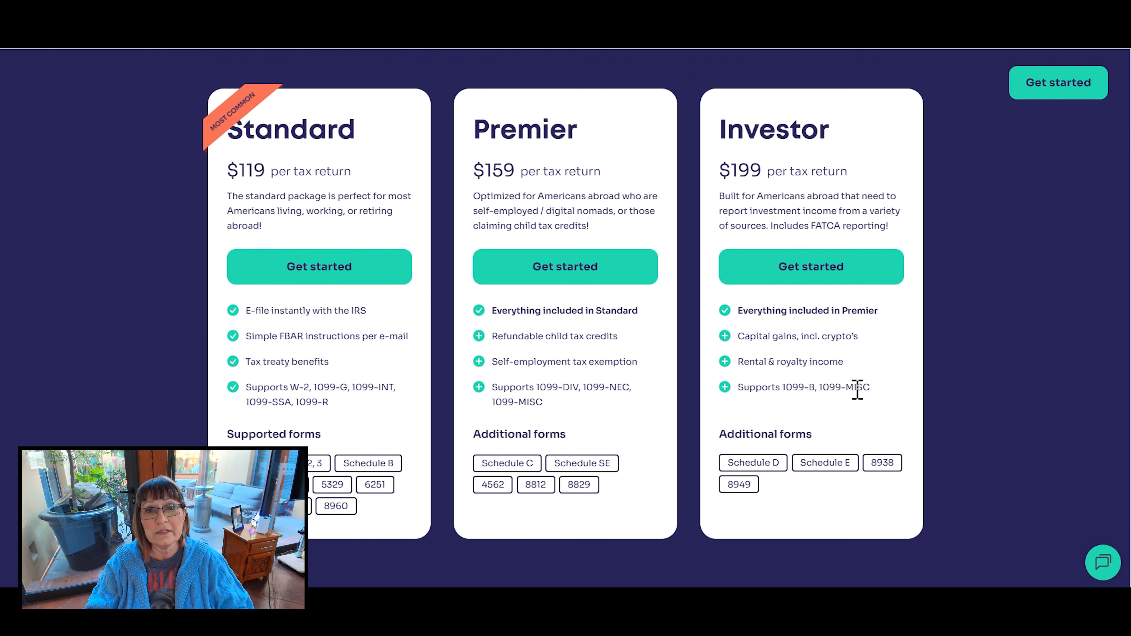
- Examine the remaining homepage sections on return protection, tax expert filing, security and privacy, referral rewards, partners and footer links
scroll(869, 383, down, 5)
scroll(886, 383, down, 7)
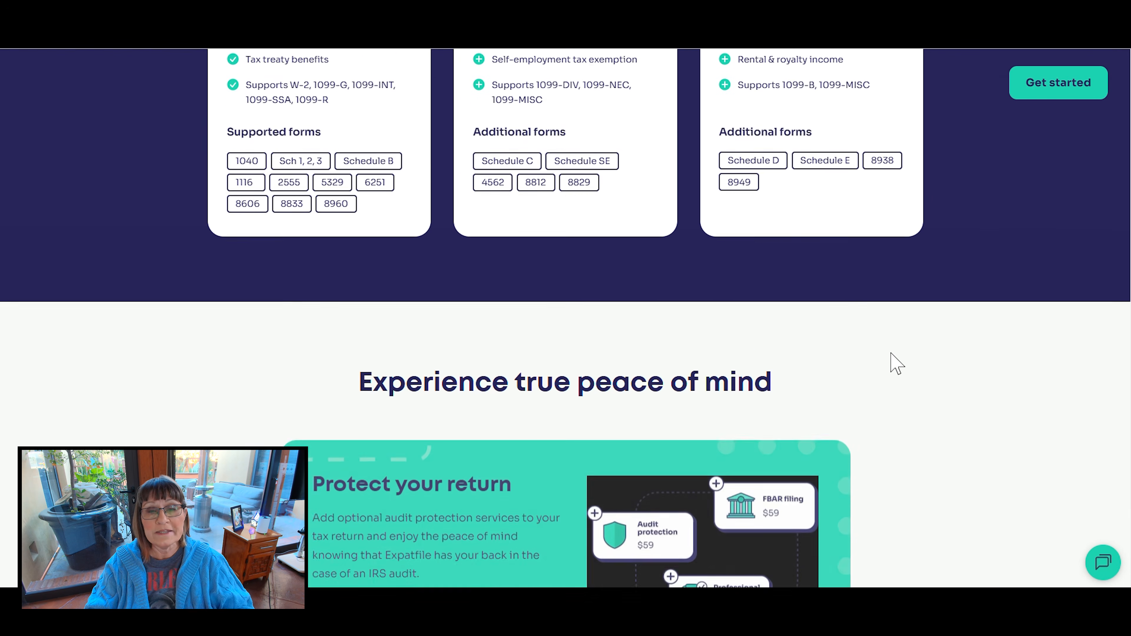
scroll(896, 363, down, 2)
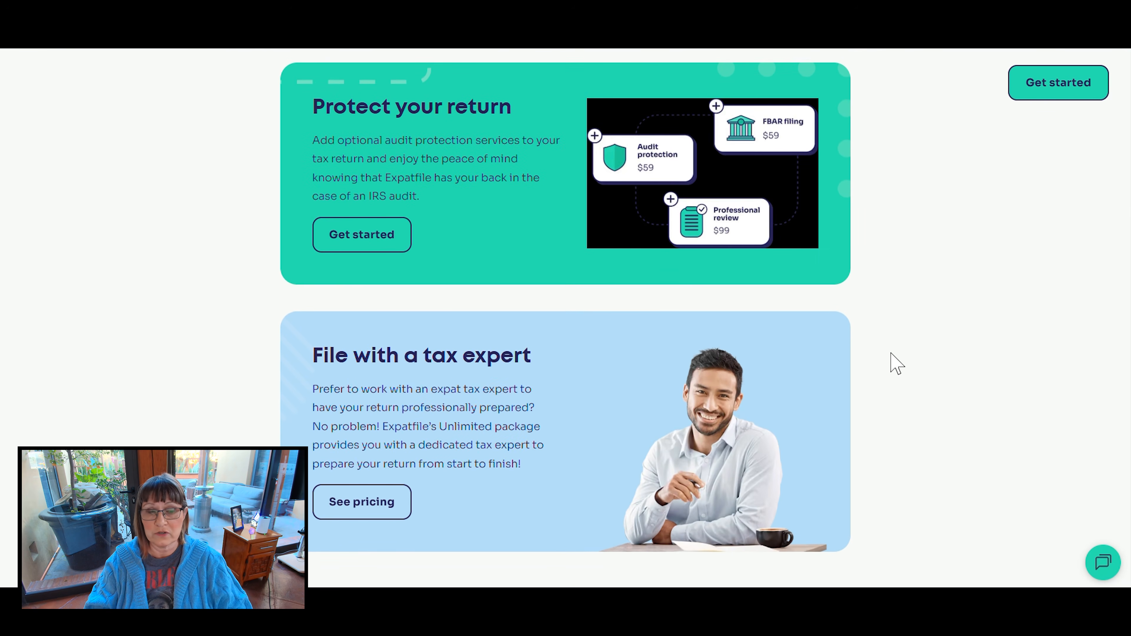
scroll(896, 363, down, 10)
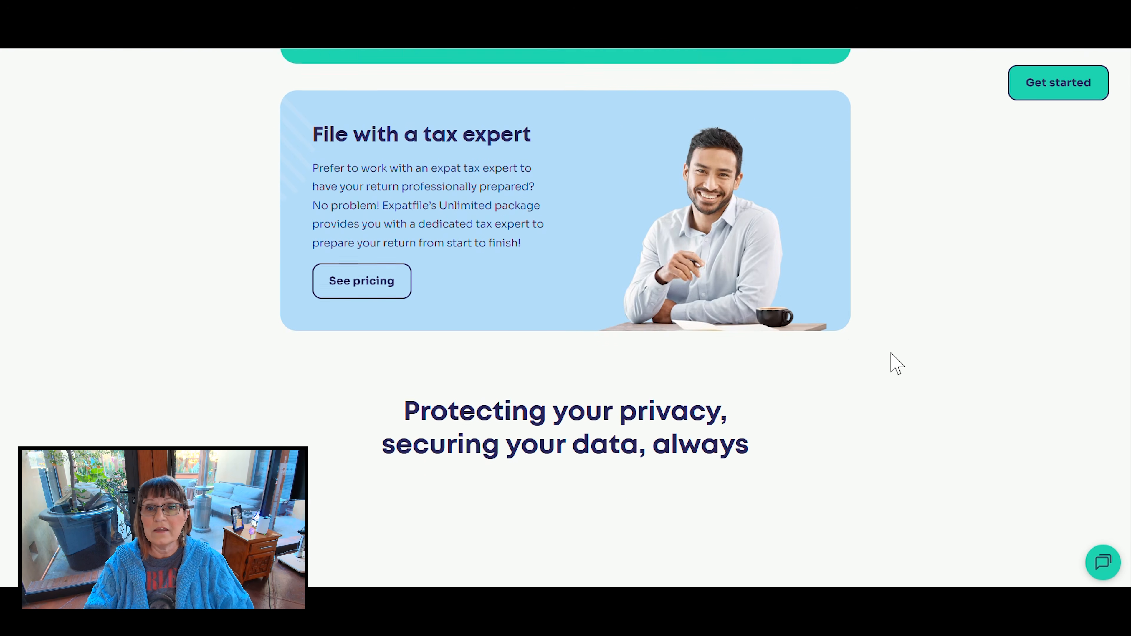
scroll(896, 363, down, 3)
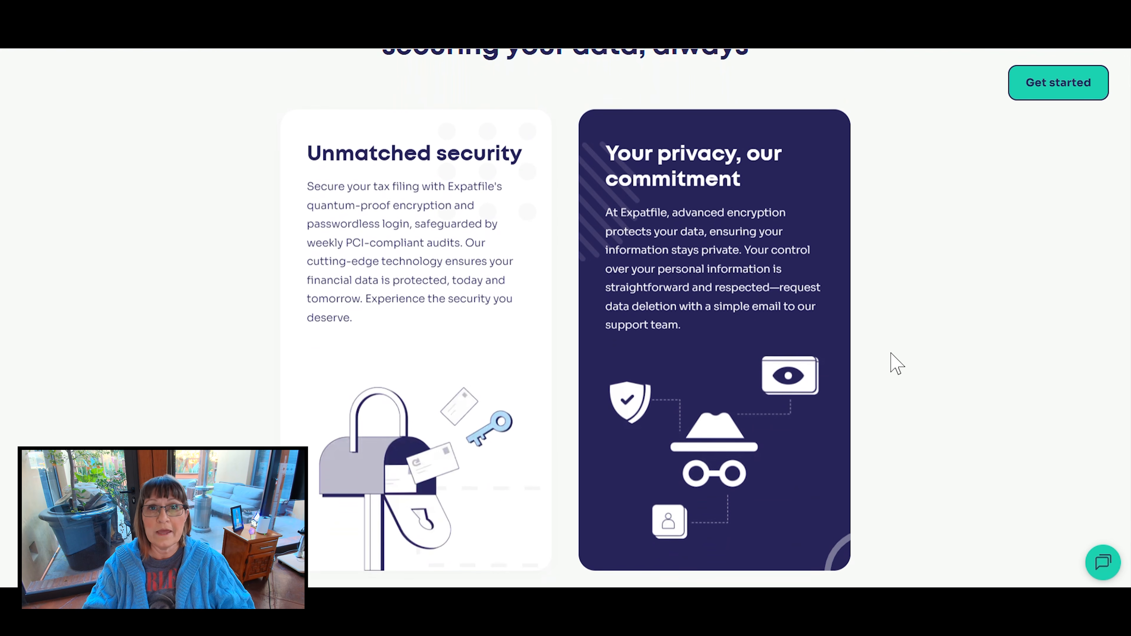
scroll(896, 363, down, 1)
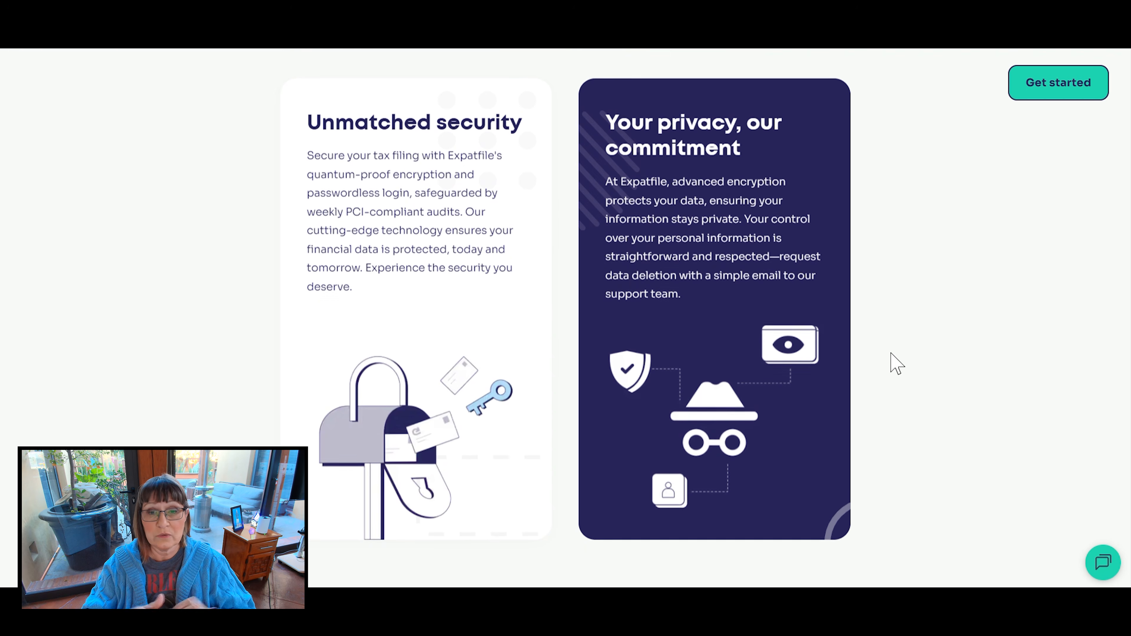
scroll(896, 363, down, 5)
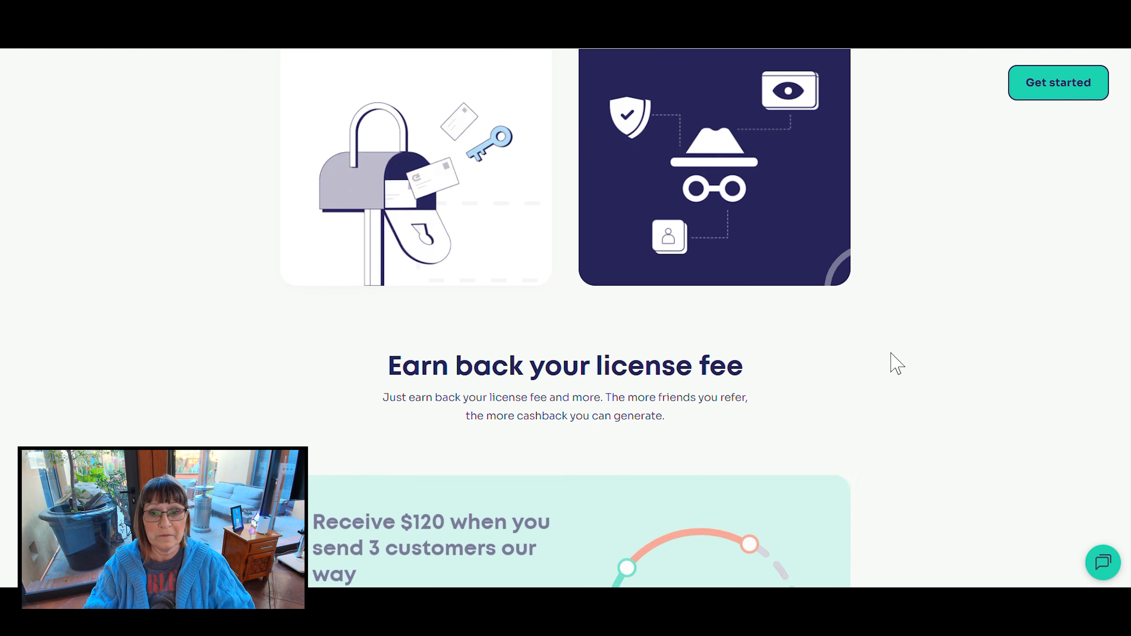
scroll(896, 363, down, 5)
scroll(896, 363, down, 4)
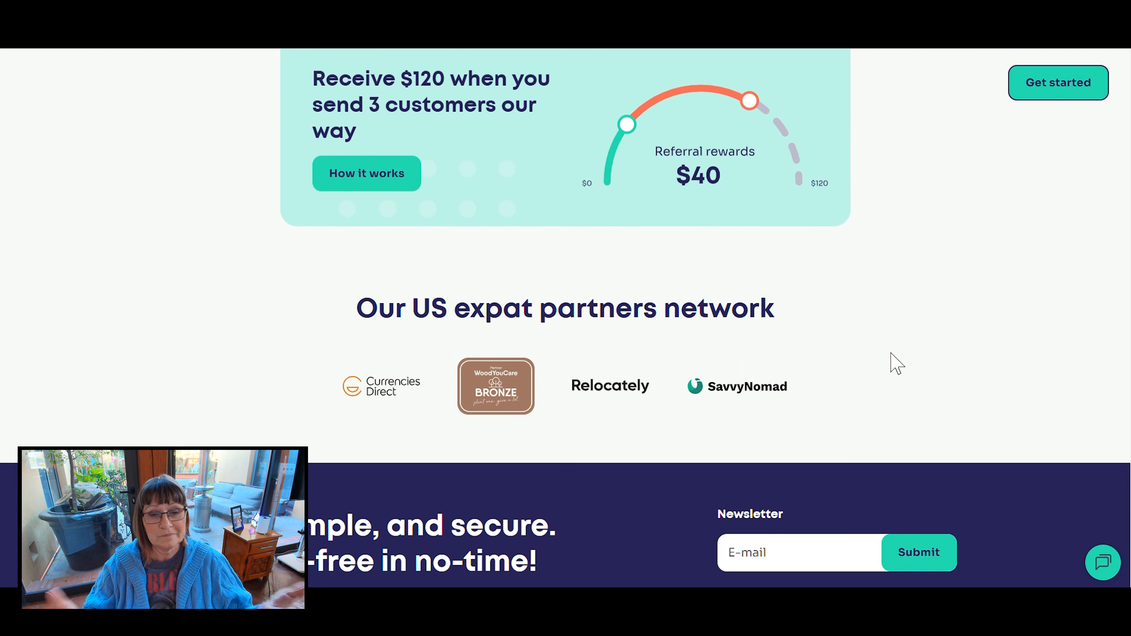
scroll(896, 363, down, 3)
scroll(893, 362, down, 2)
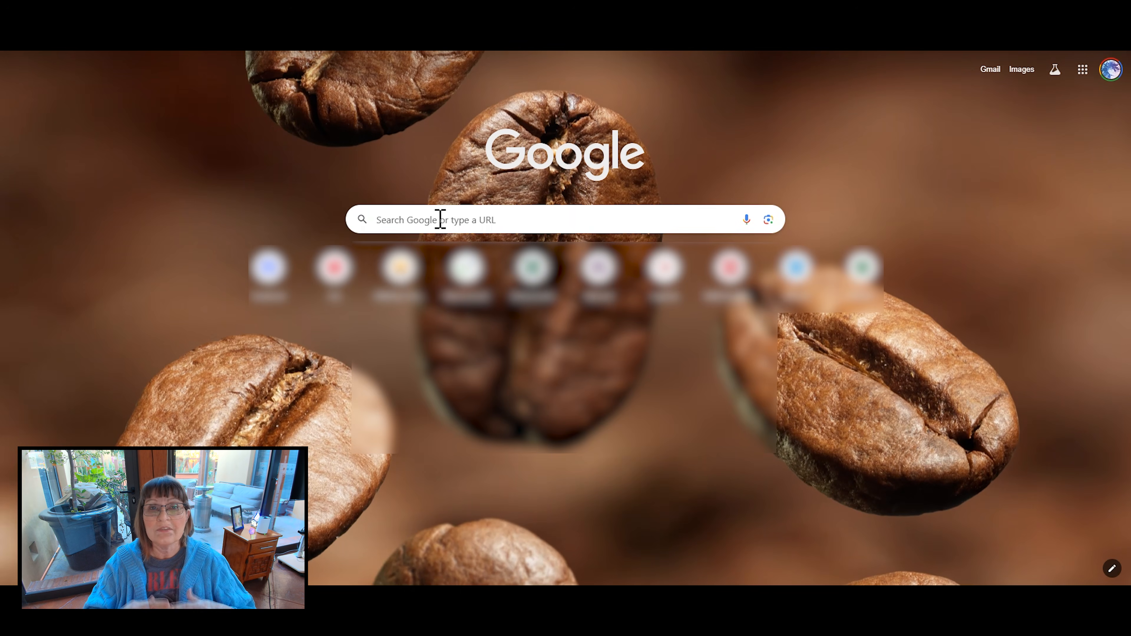
click(441, 220)
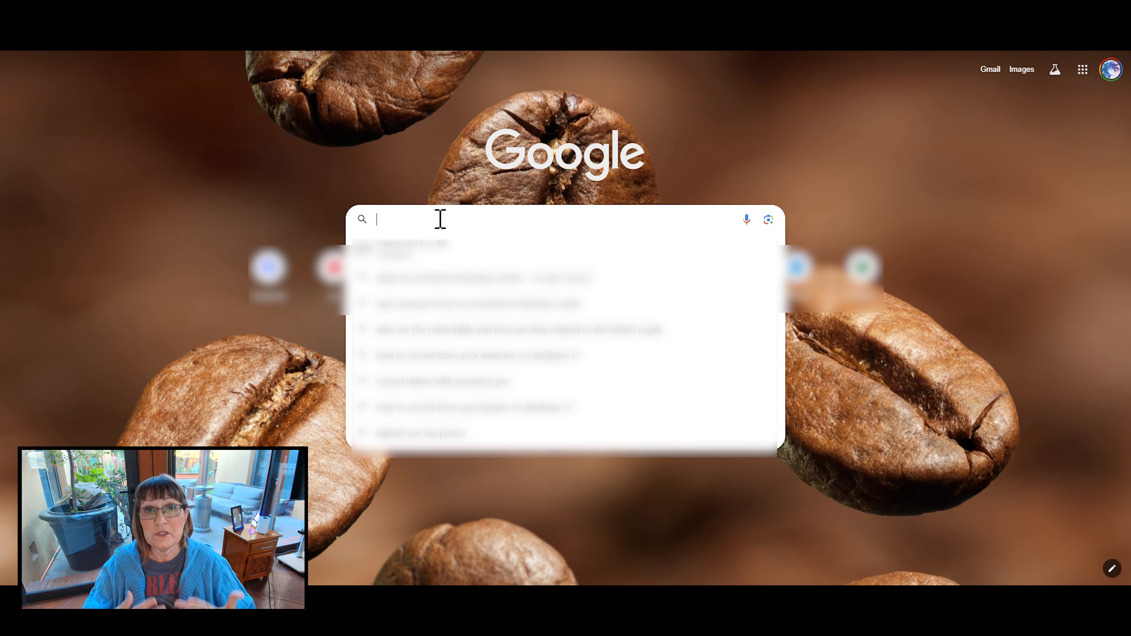
text(www.expatfile.tax)
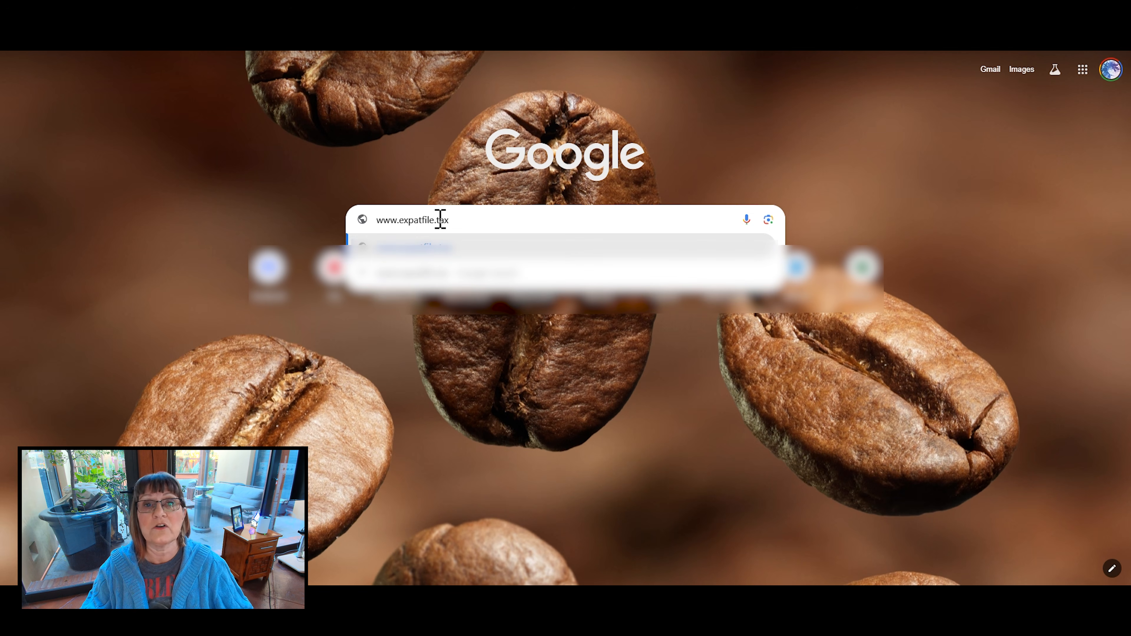
key(Return)
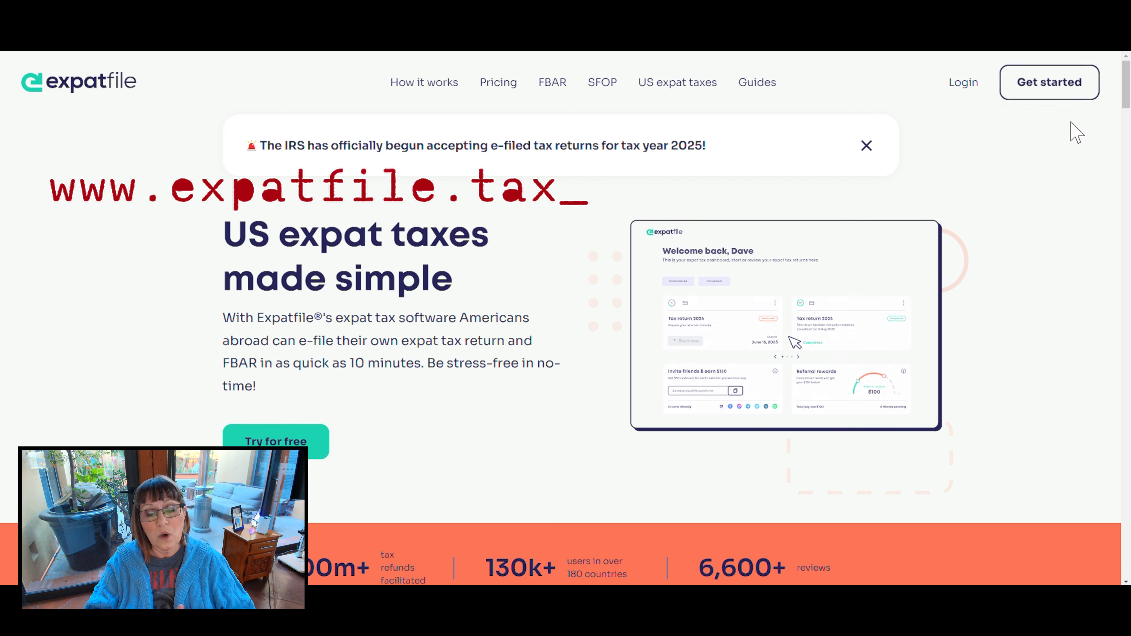
- Request a sign-in link using the account's e-mail address and sign in to Expatfile through the link in the Outlook message
click(963, 86)
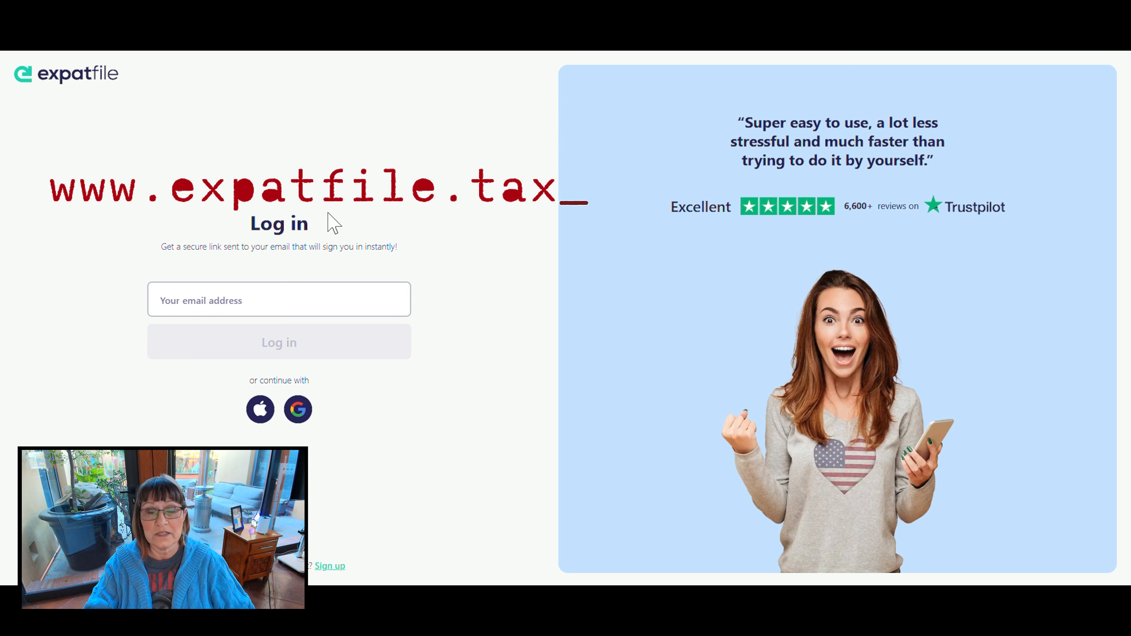
click(240, 300)
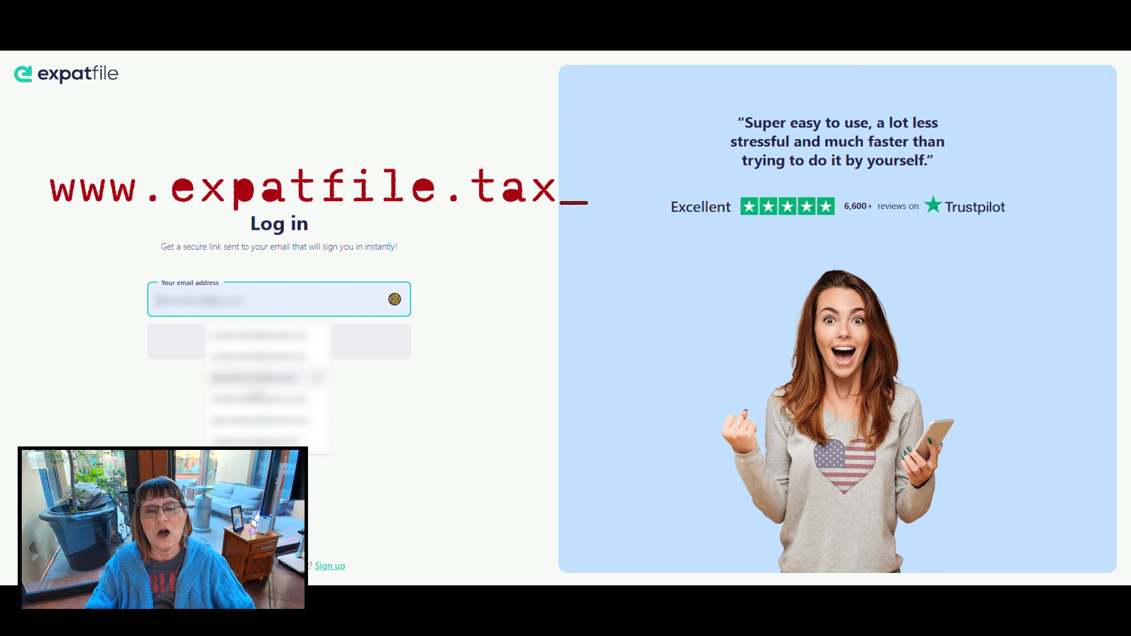
click(260, 398)
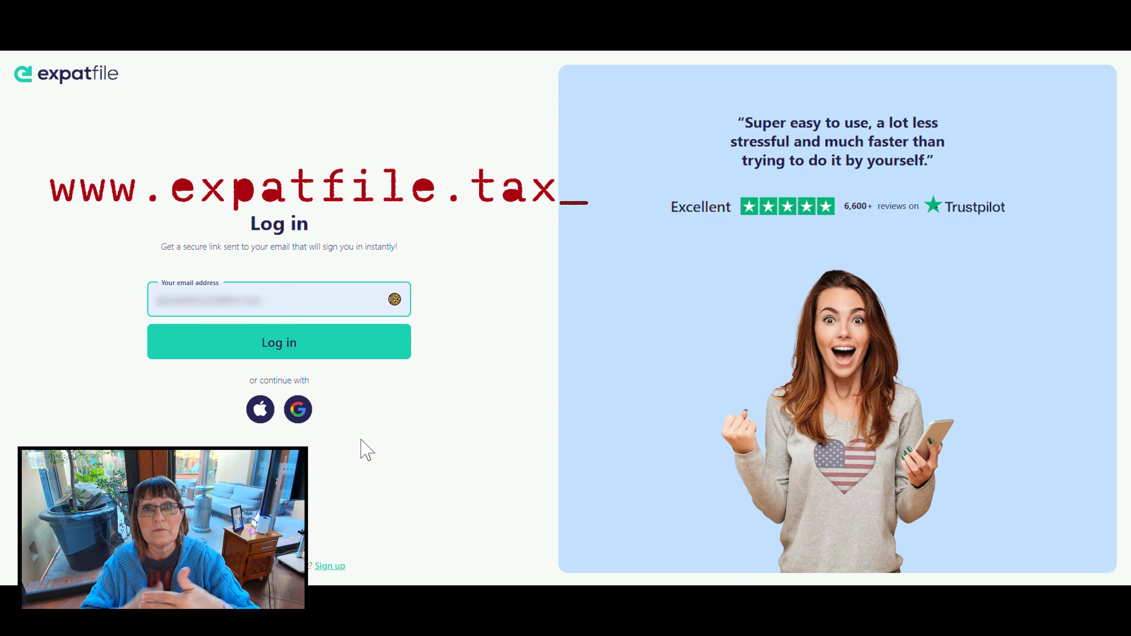
click(263, 345)
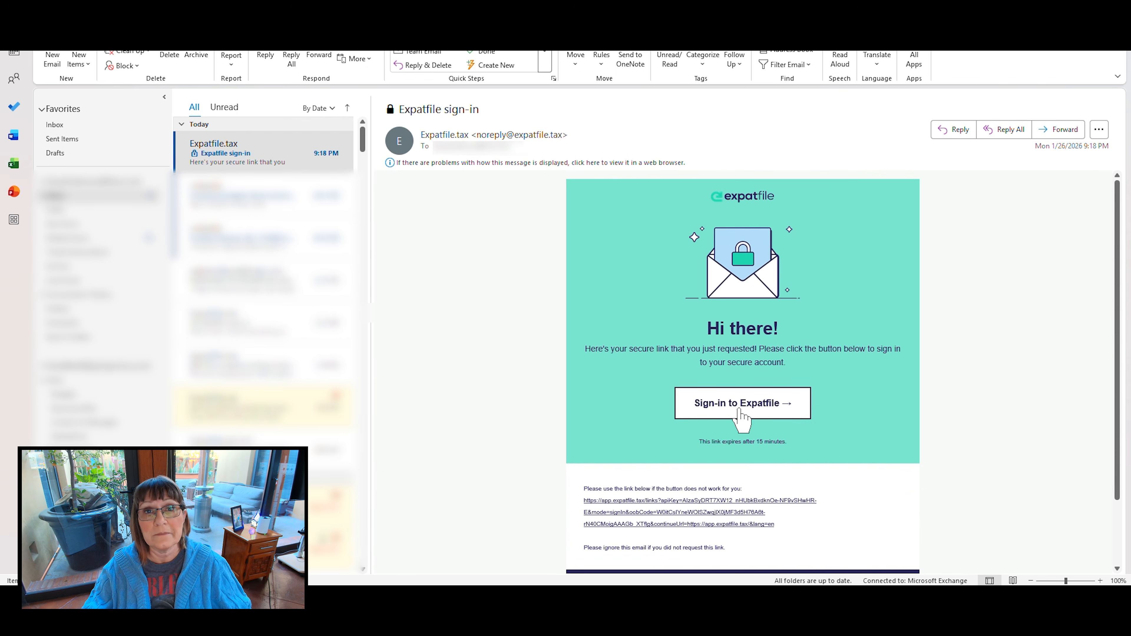
click(741, 421)
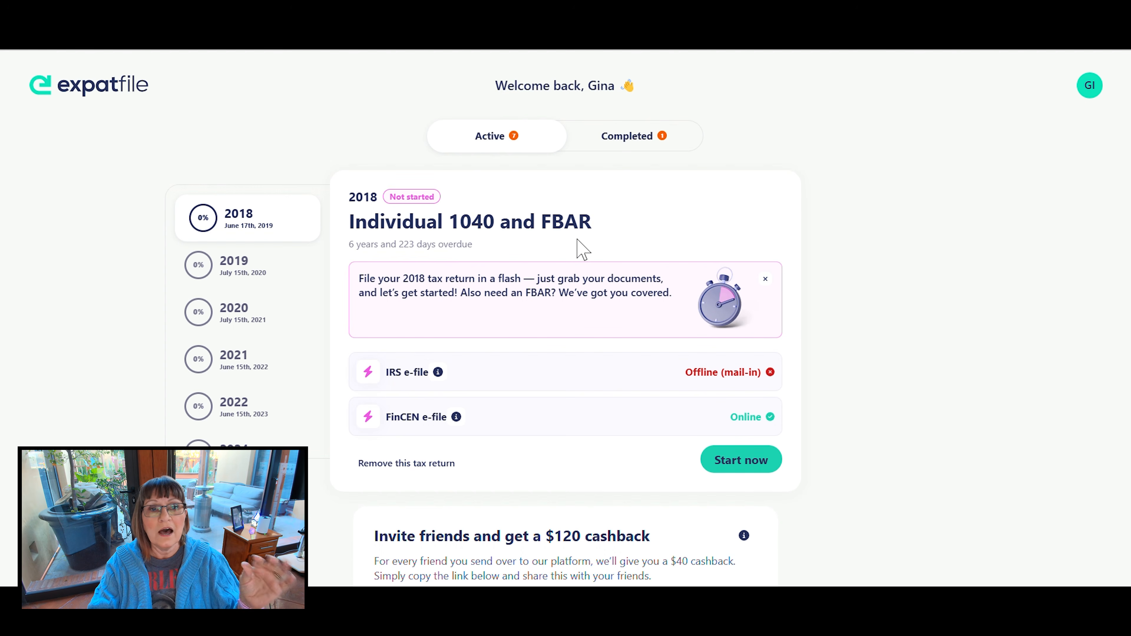
- View the completed tax returns and go back to the active returns, bringing the 2025 entry into the year list
click(626, 142)
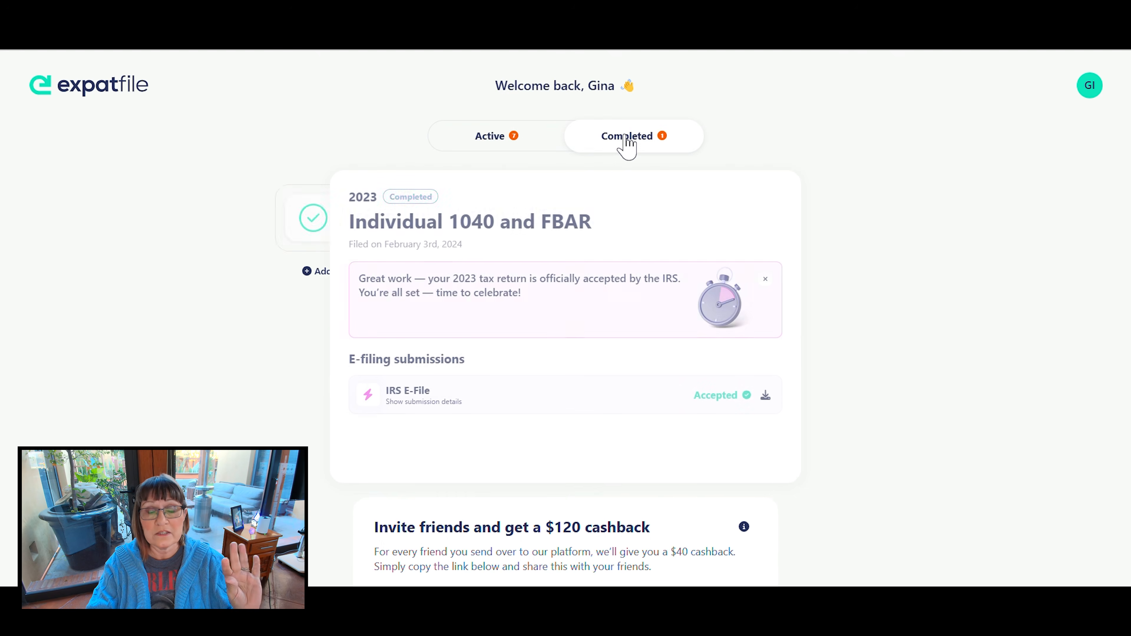
click(490, 142)
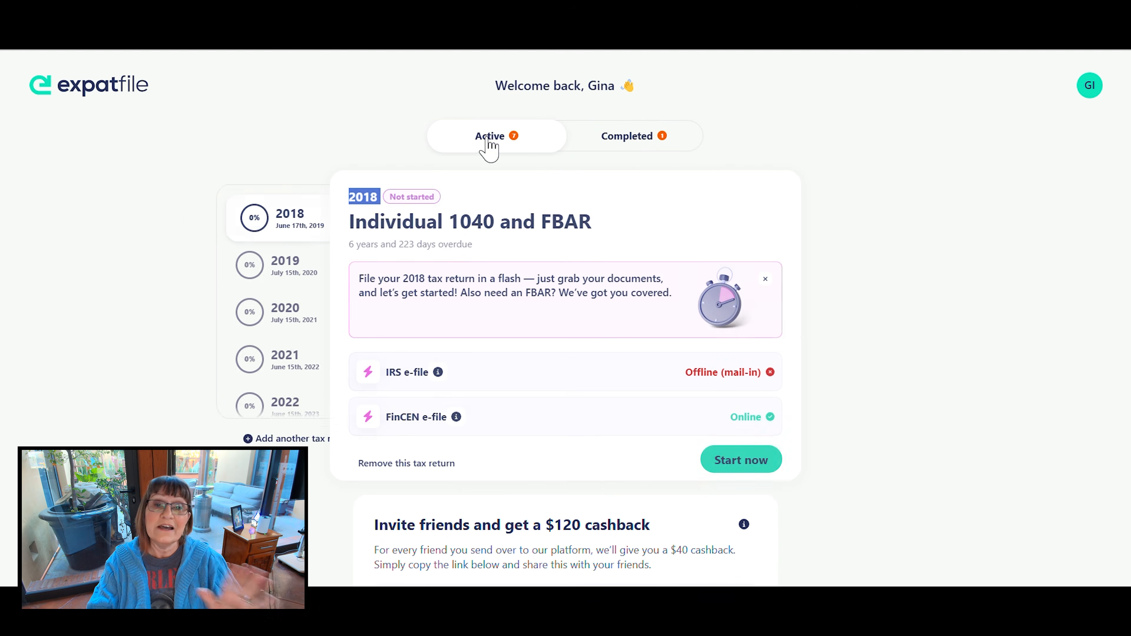
scroll(249, 419, down, 2)
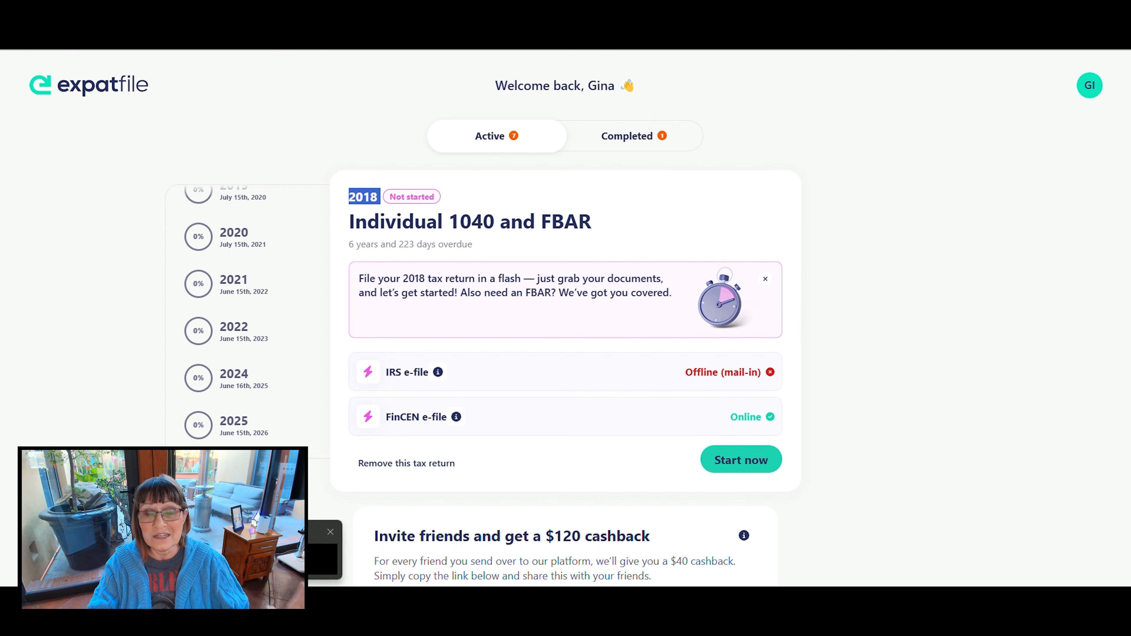
- Select the 2025 Individual 1040 and FBAR return and start preparing it
click(216, 428)
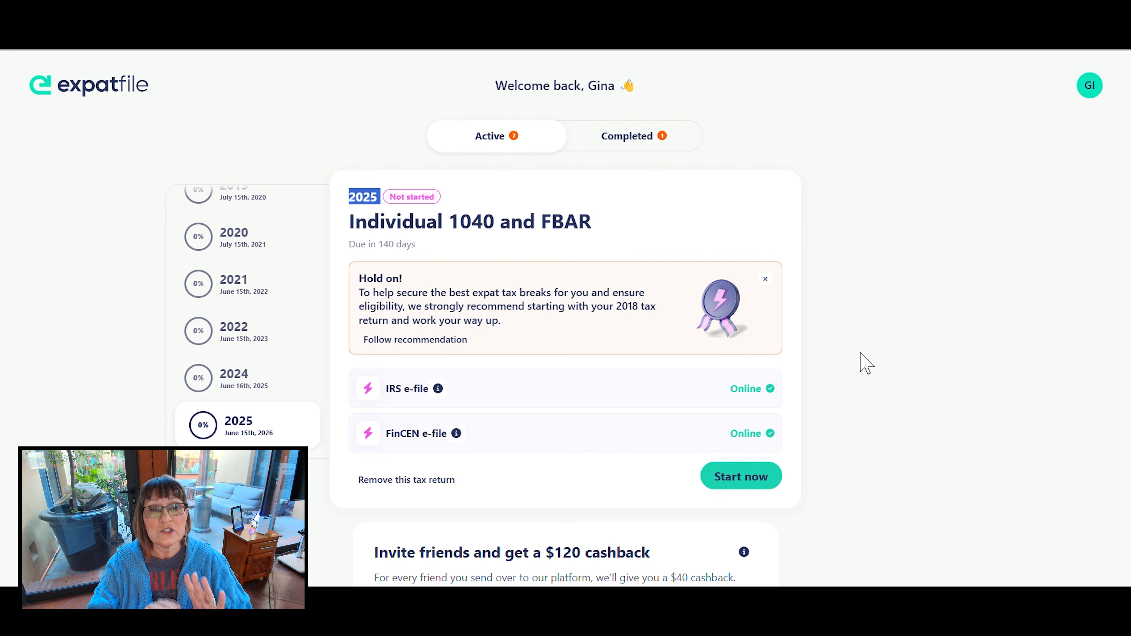
scroll(864, 362, down, 2)
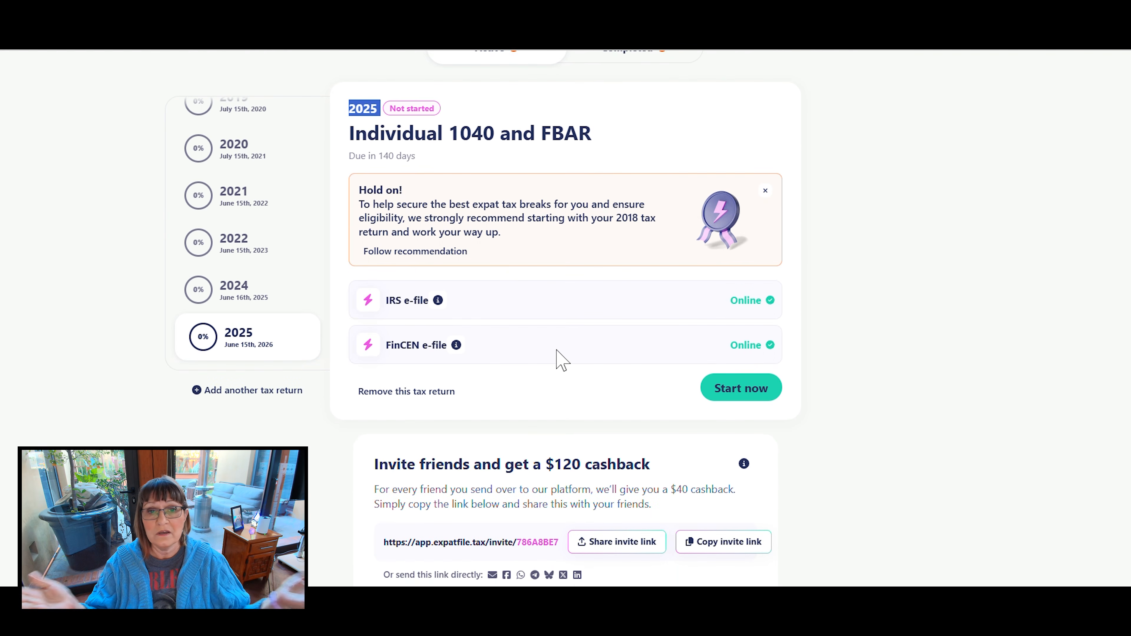
click(719, 390)
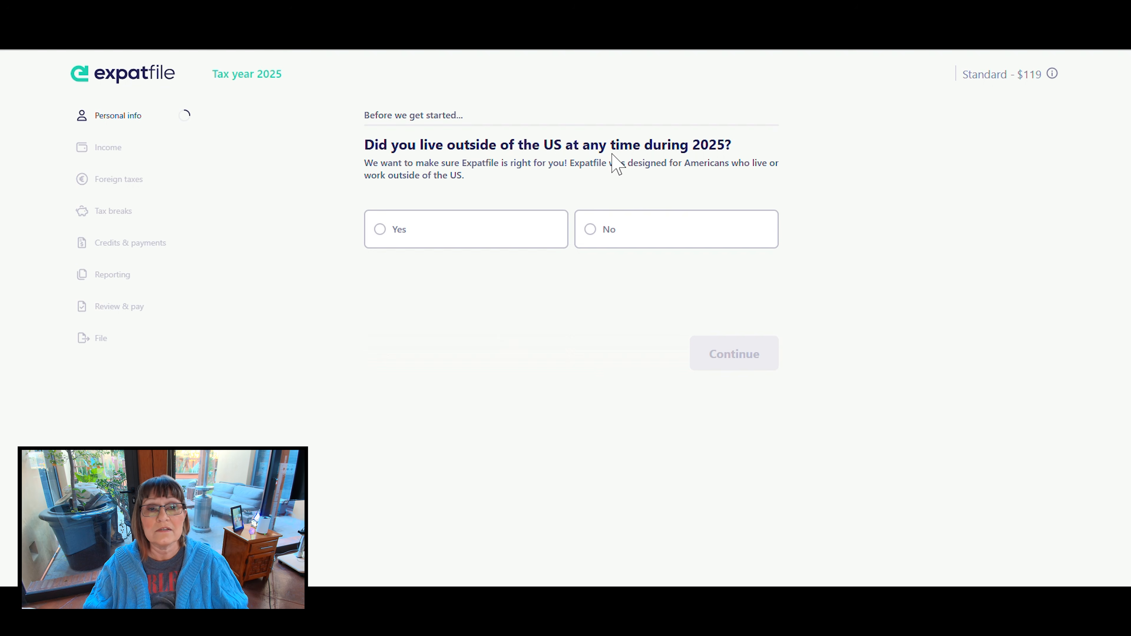
- Answer Yes to living outside the US during 2025 and agreeing to the terms, and continue through the personal info introduction
click(381, 242)
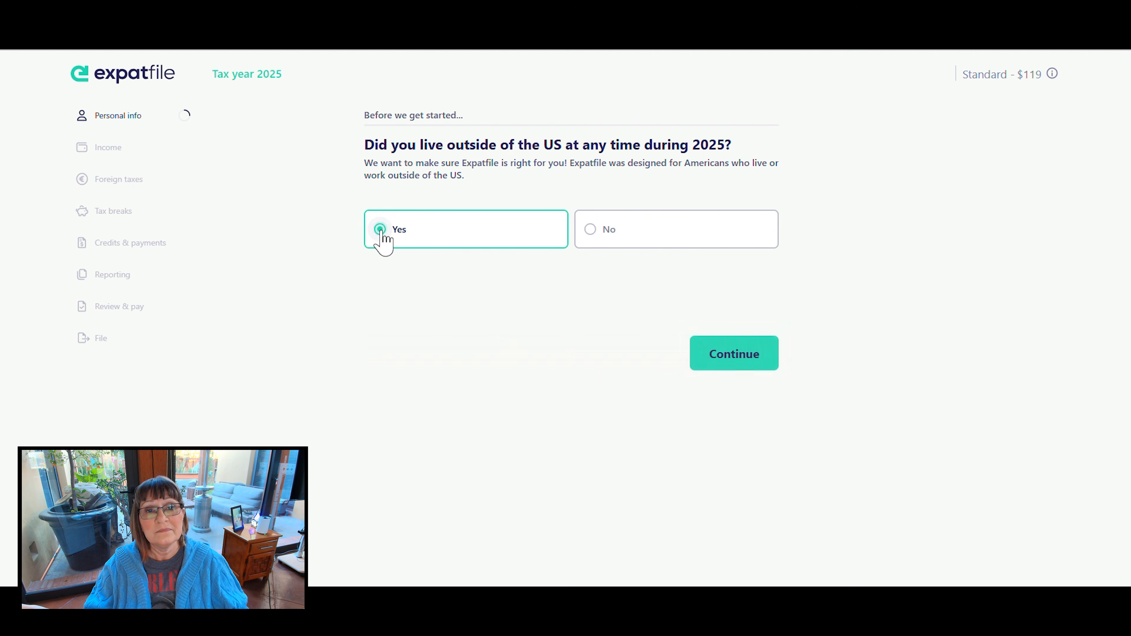
click(717, 354)
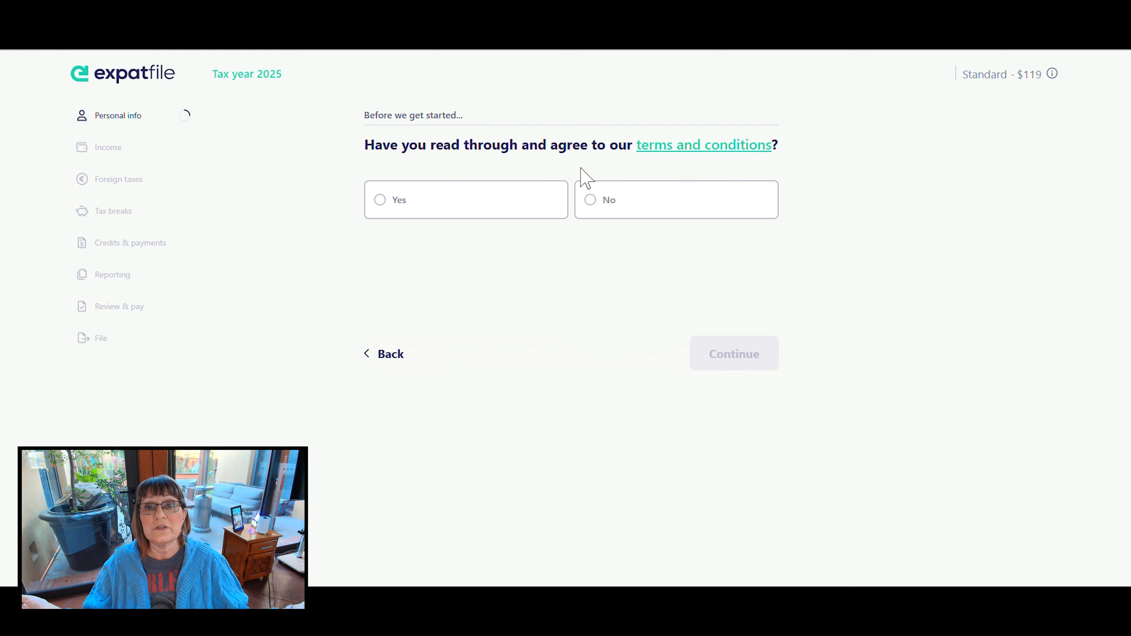
click(381, 207)
click(730, 355)
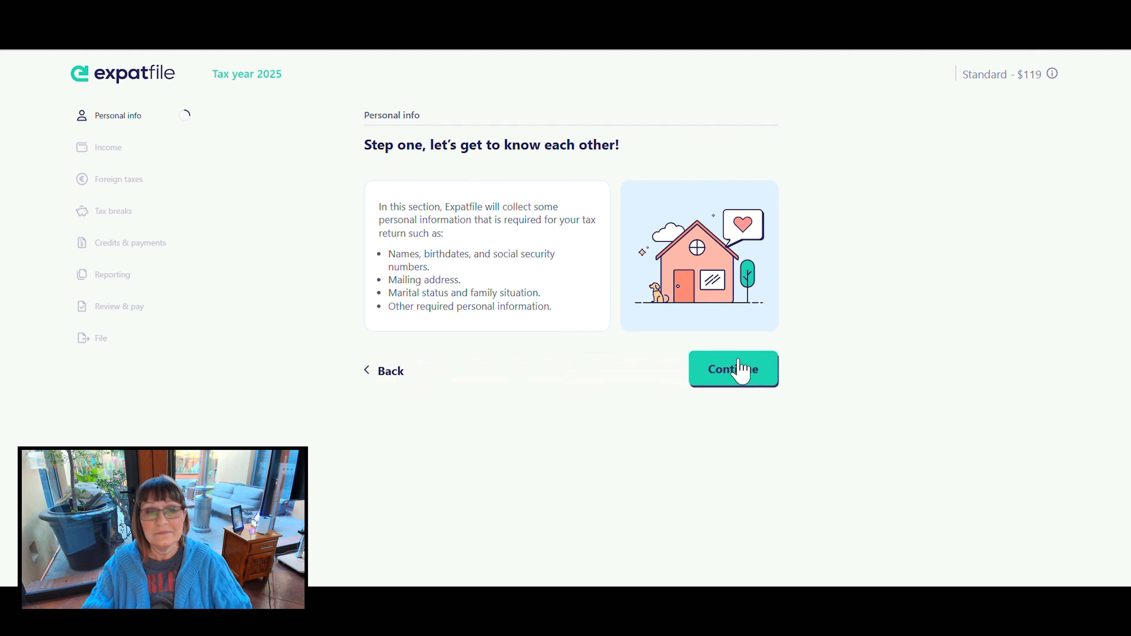
click(738, 368)
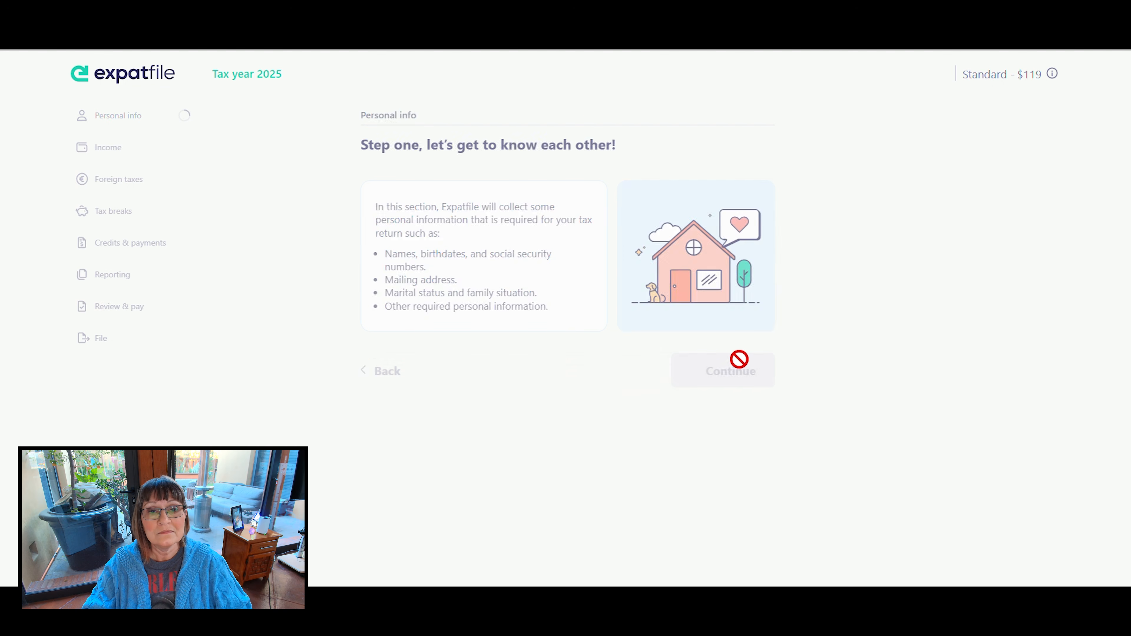
- Enter the taxpayer's first and last name and continue
click(463, 227)
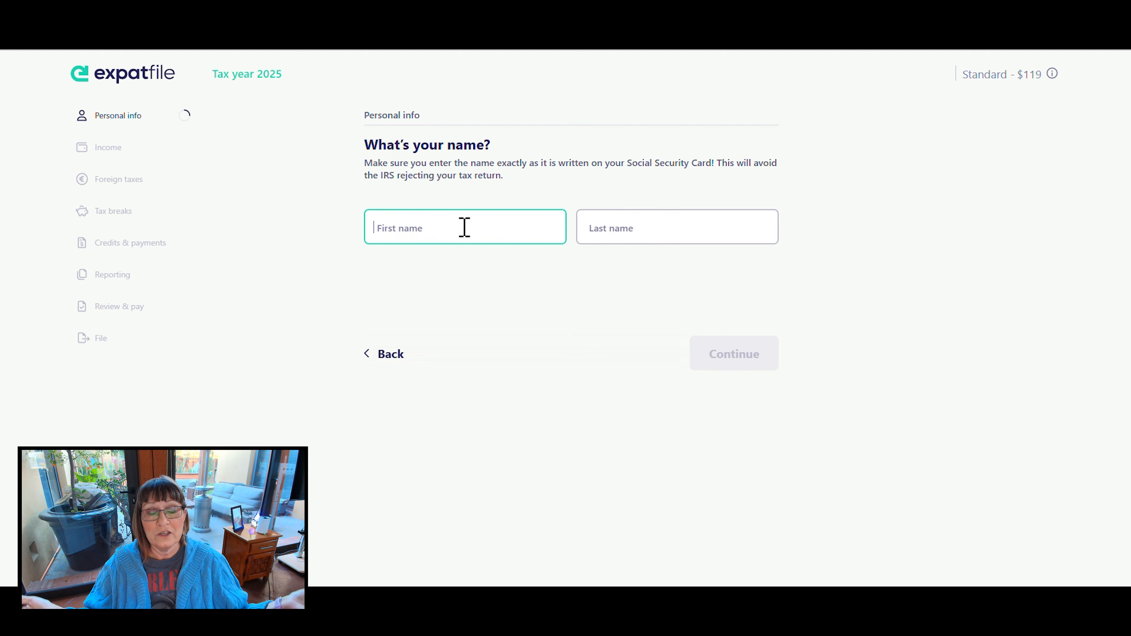
text(Gina)
key(Tab)
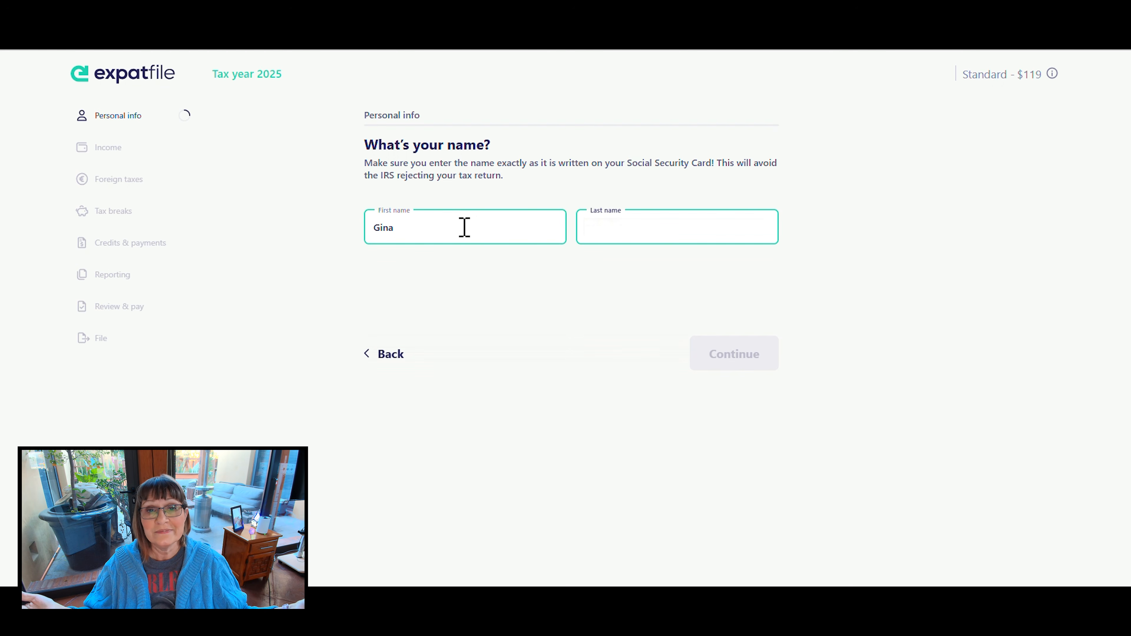
click(748, 356)
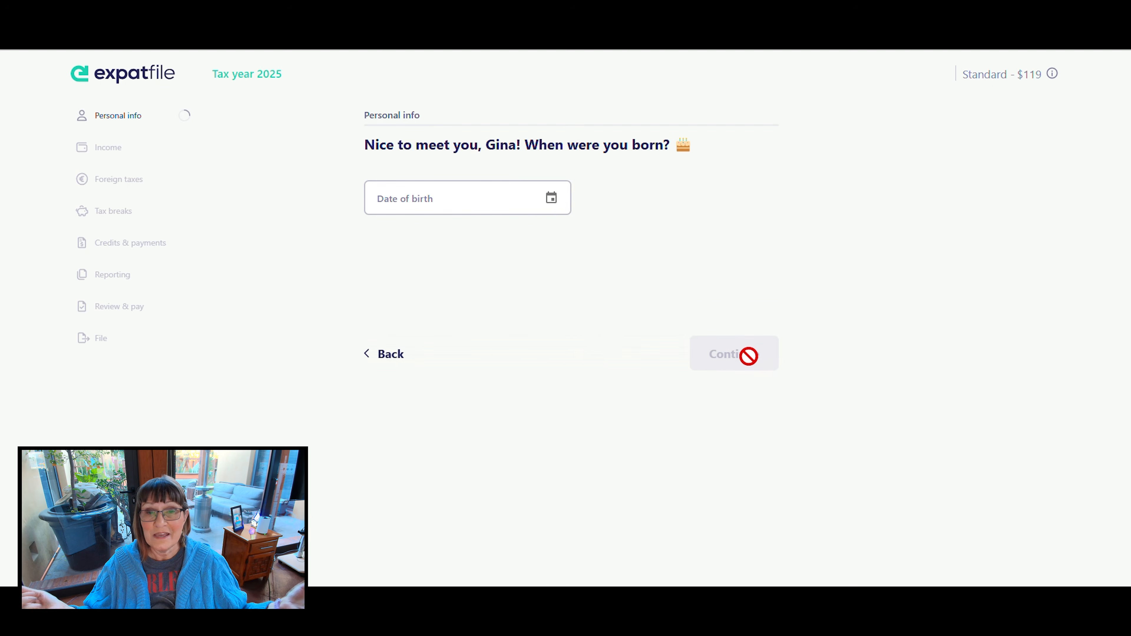
- Enter the taxpayer's date of birth and continue
click(450, 201)
text(?????)
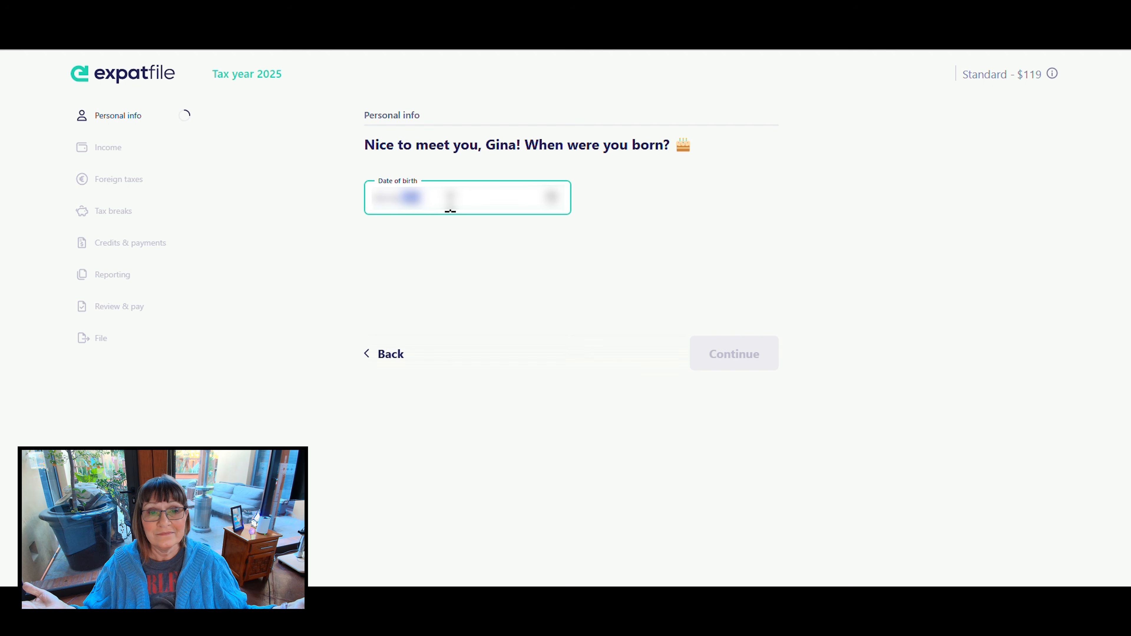
text(?)
click(575, 342)
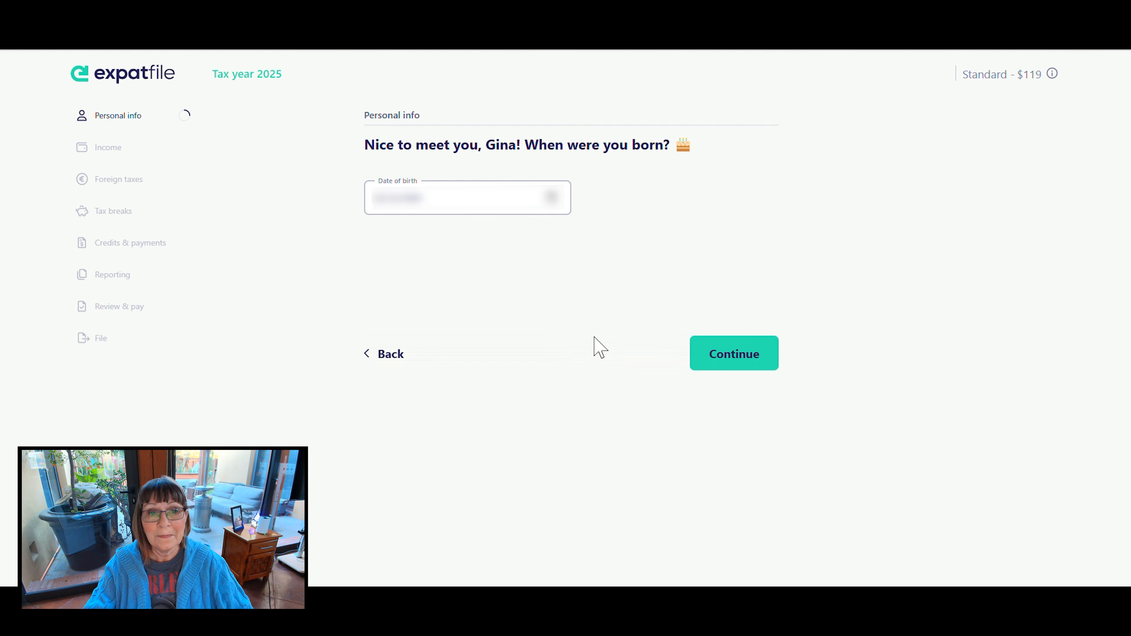
click(764, 351)
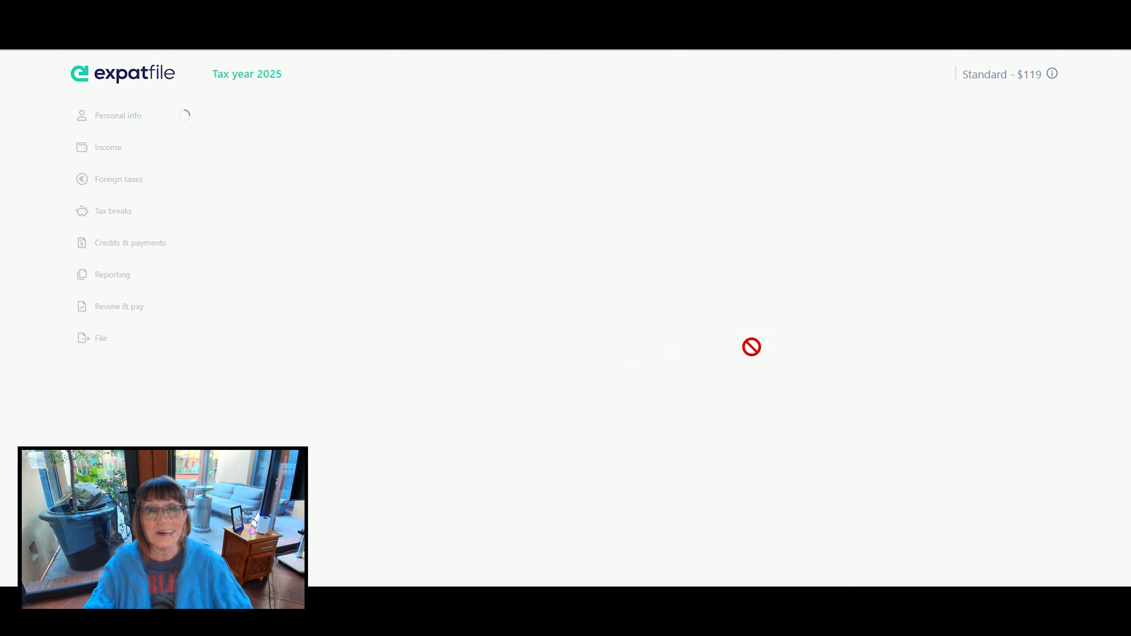
- Enter IT Consultant as the taxpayer's occupation and continue
click(442, 211)
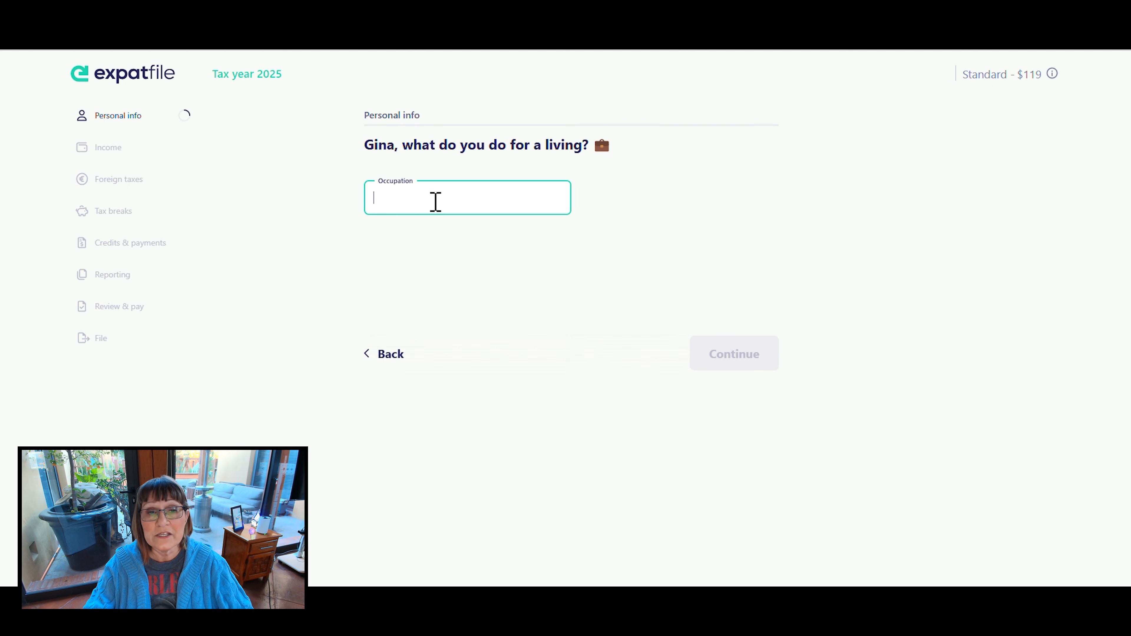
text(I)
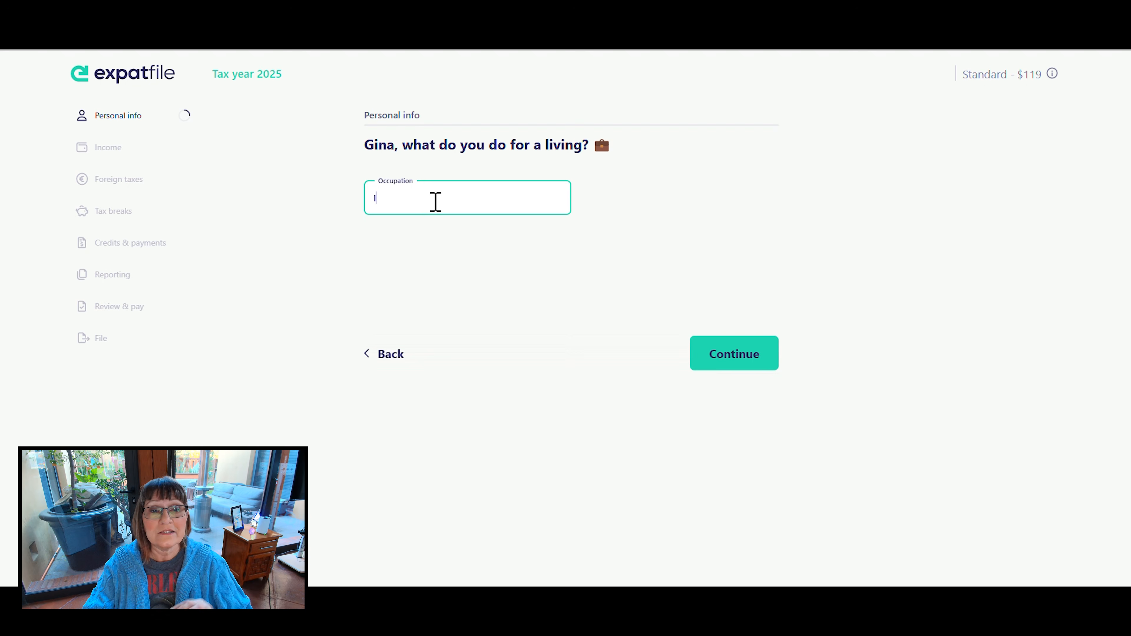
text(T Co)
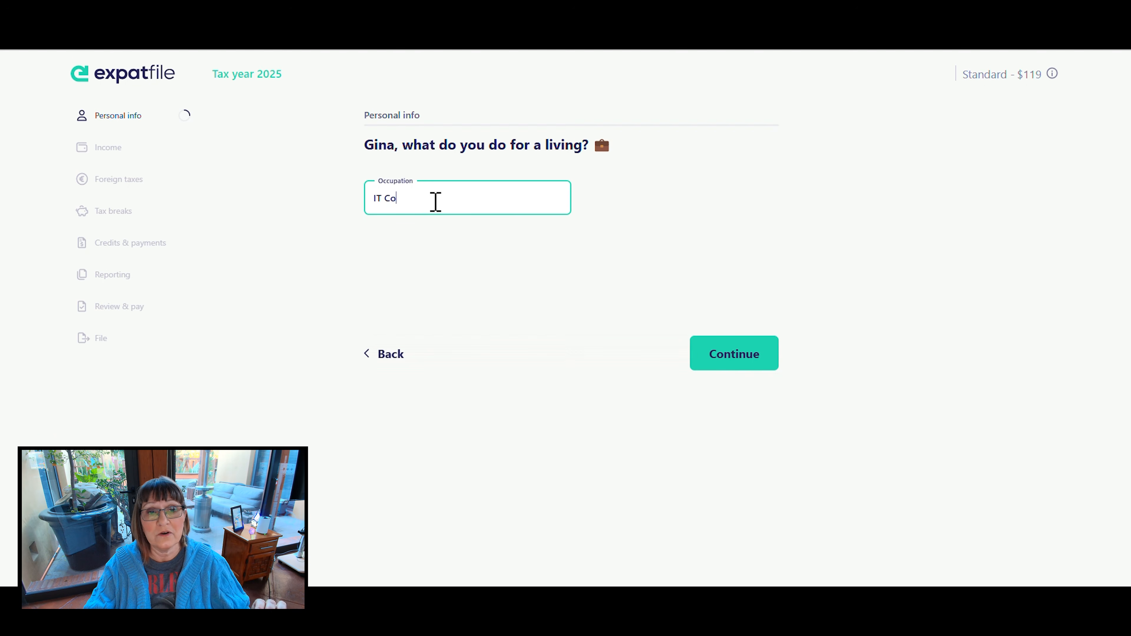
text(nsultant)
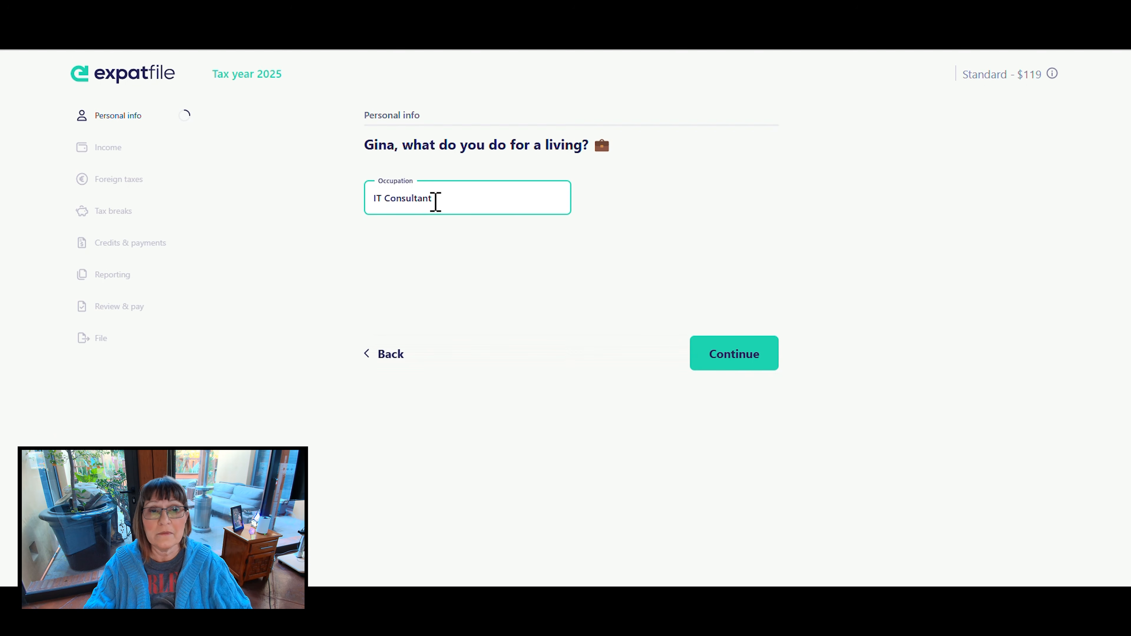
click(598, 321)
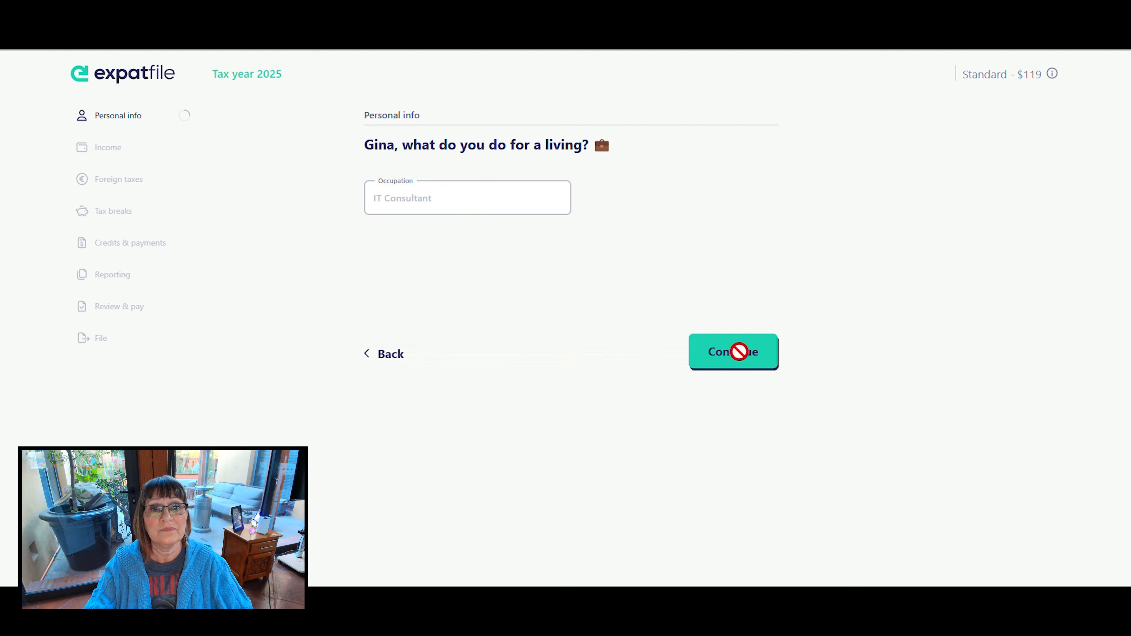
click(739, 352)
- Paste the copied value as the answer to the question after the occupation and continue to the mailing address
click(457, 198)
key(ctrl+v)
click(746, 358)
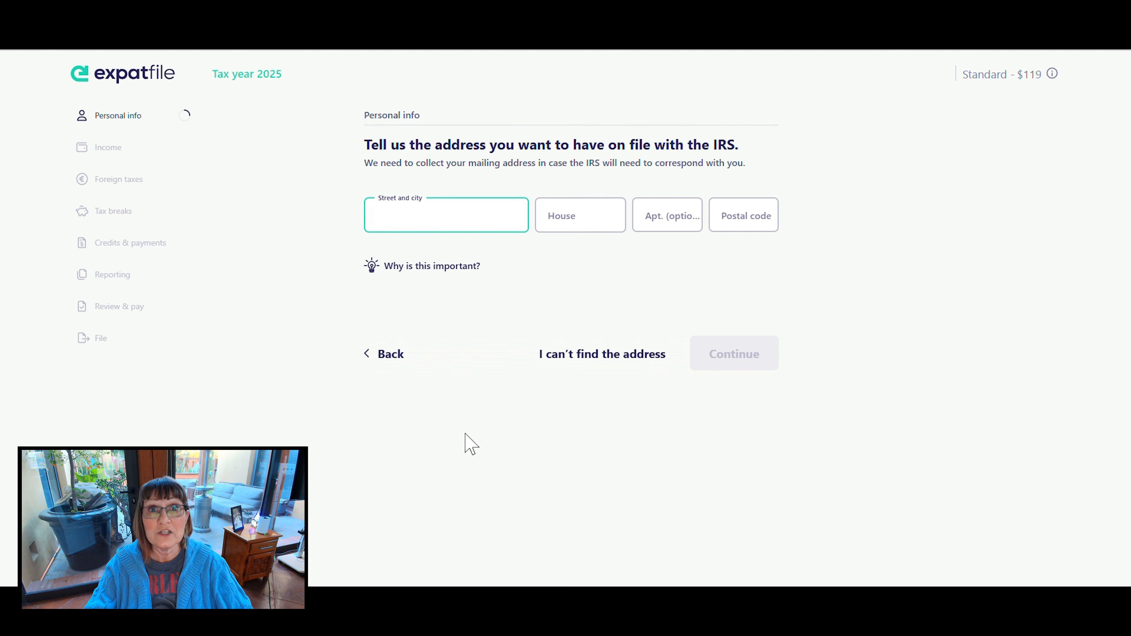
- Fill in the IRS mailing address from the suggestions, replace the street entry and apply the saved address with its postal code
click(413, 216)
click(489, 250)
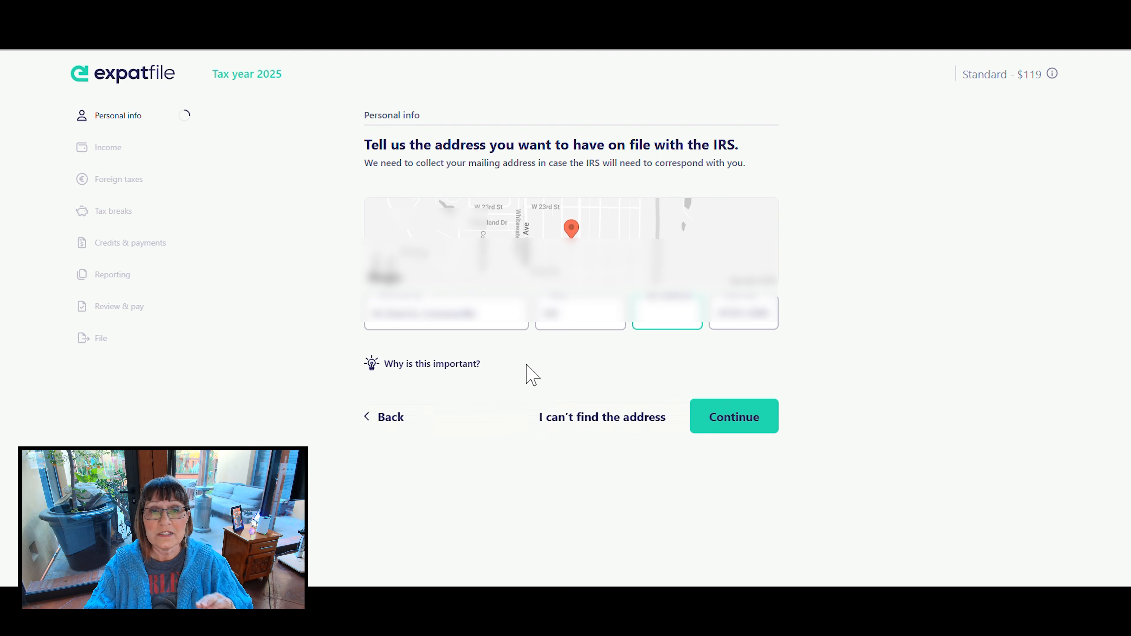
drag(502, 320, 335, 319)
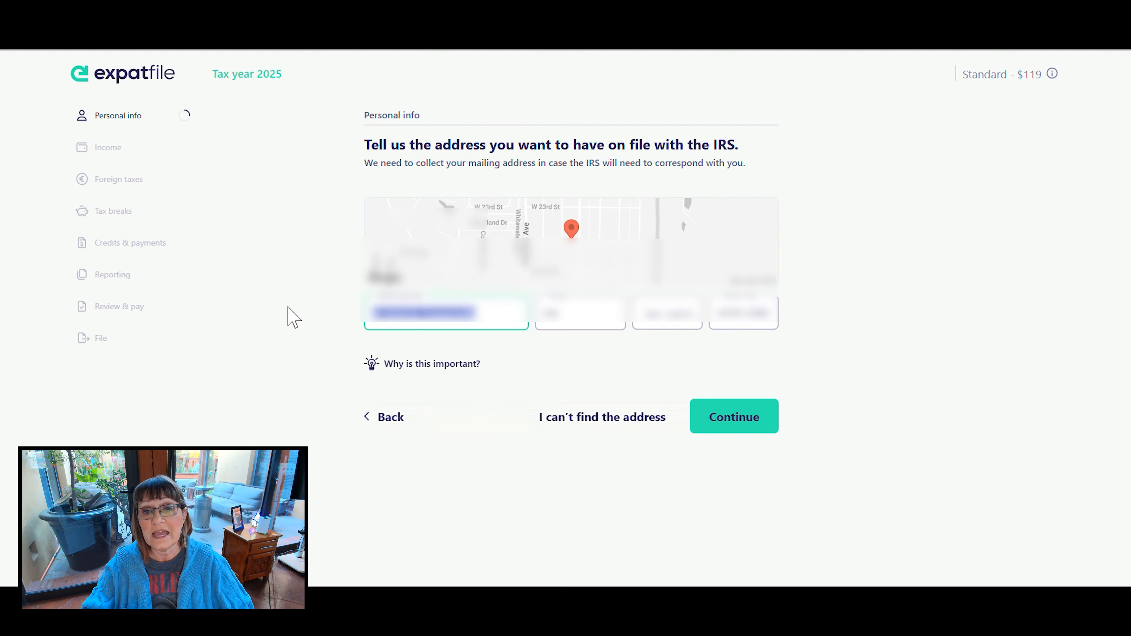
key(BackSpace)
text(05)
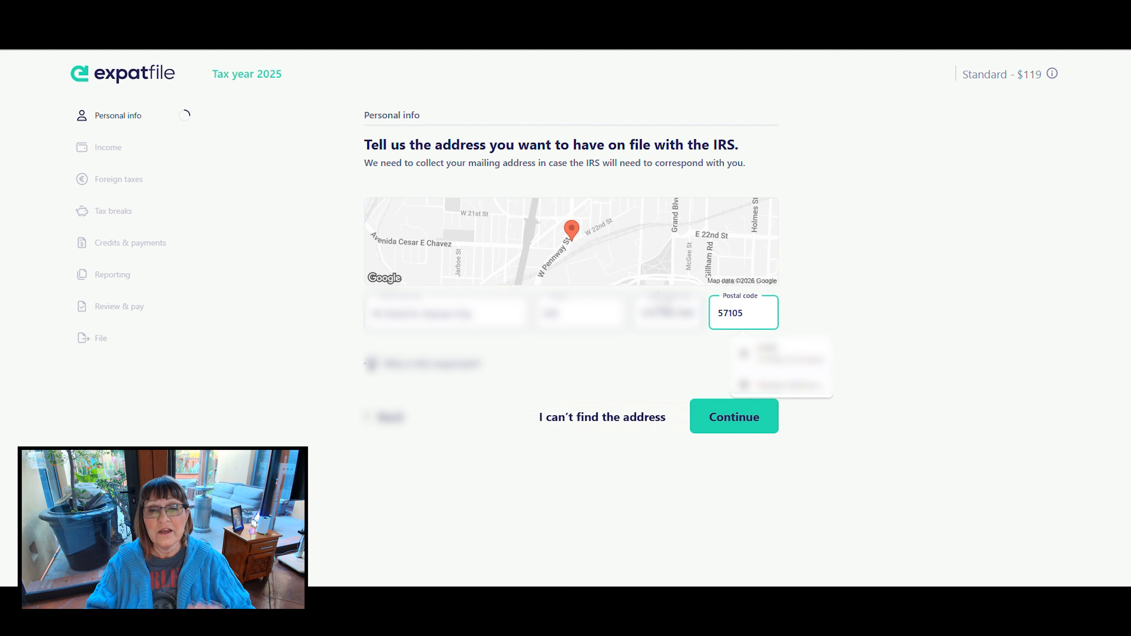
click(779, 355)
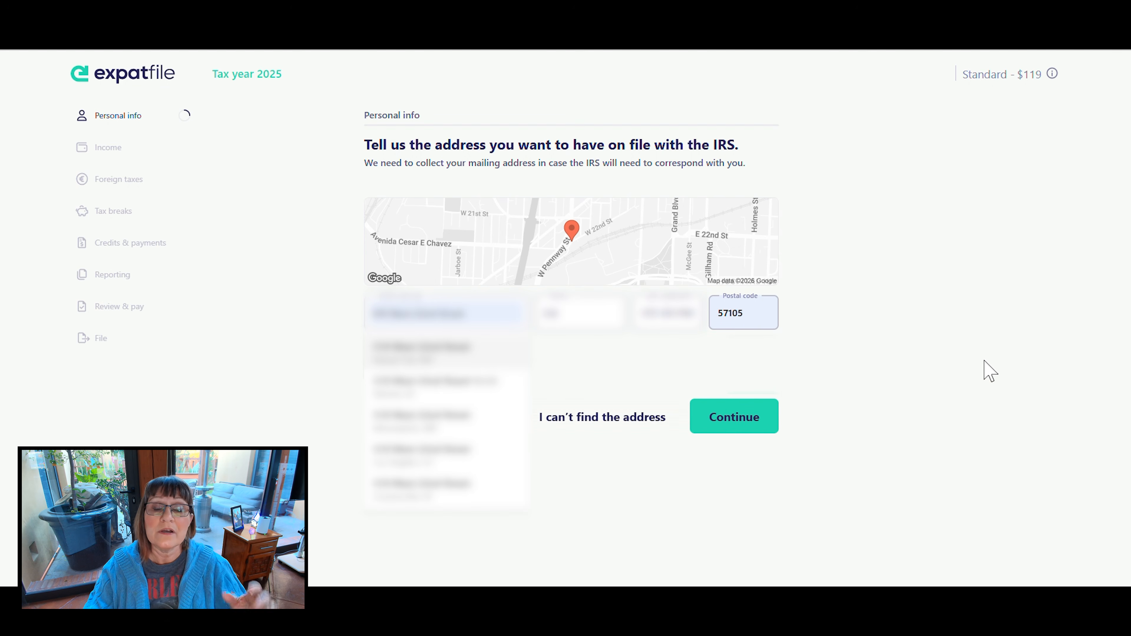
click(765, 303)
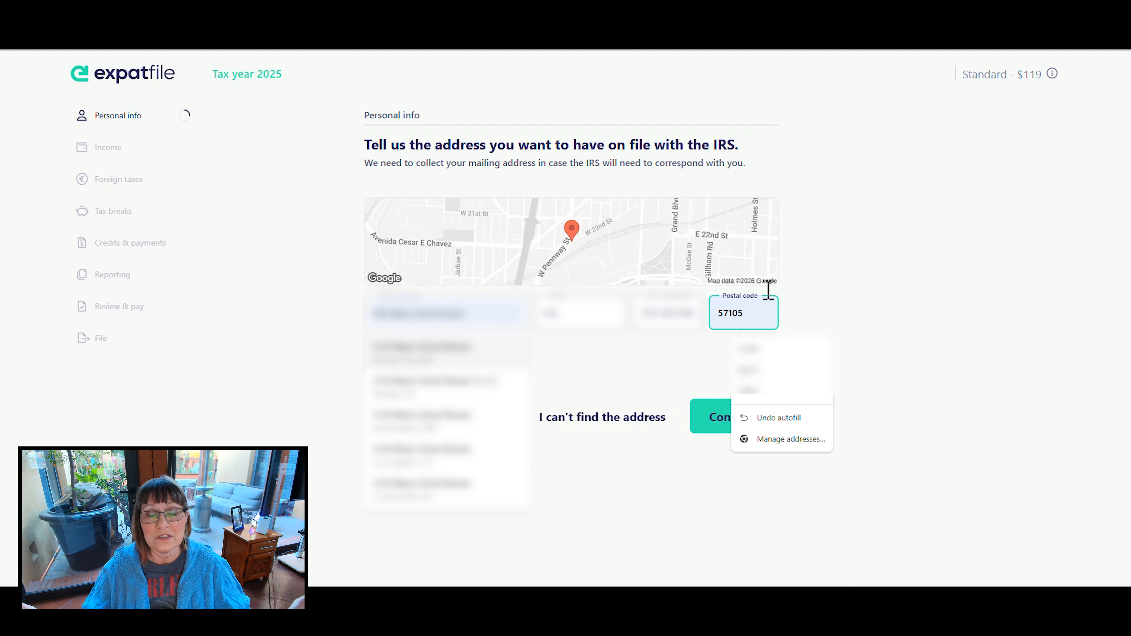
click(147, 318)
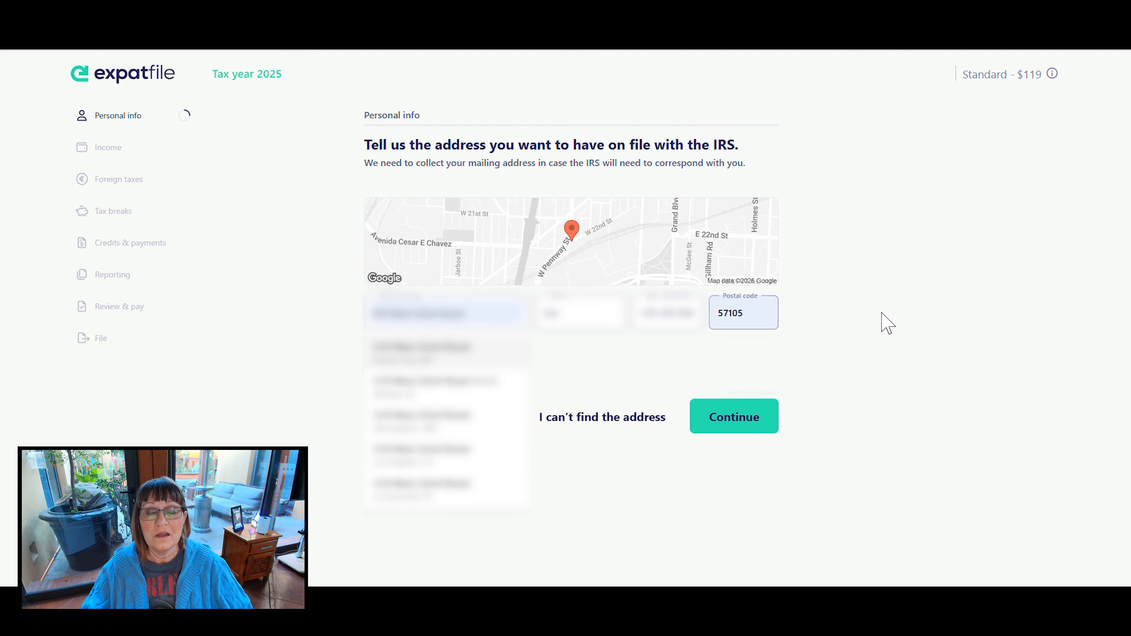
- Correct the street and house number of the mailing address using the suggestions and accept the address Expatfile found
click(484, 312)
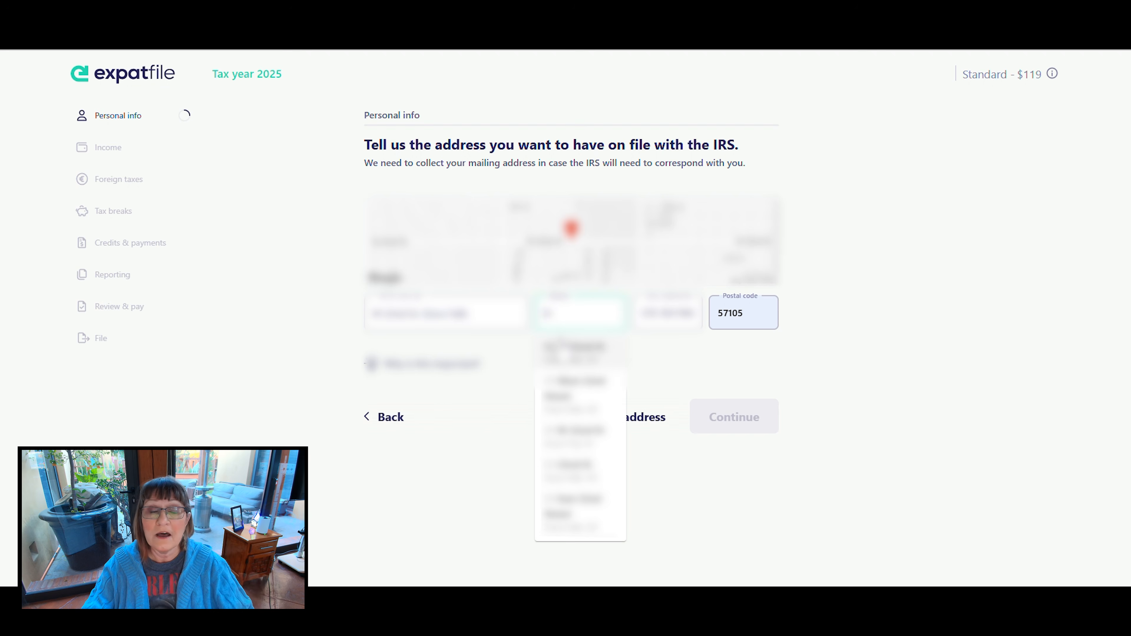
click(560, 347)
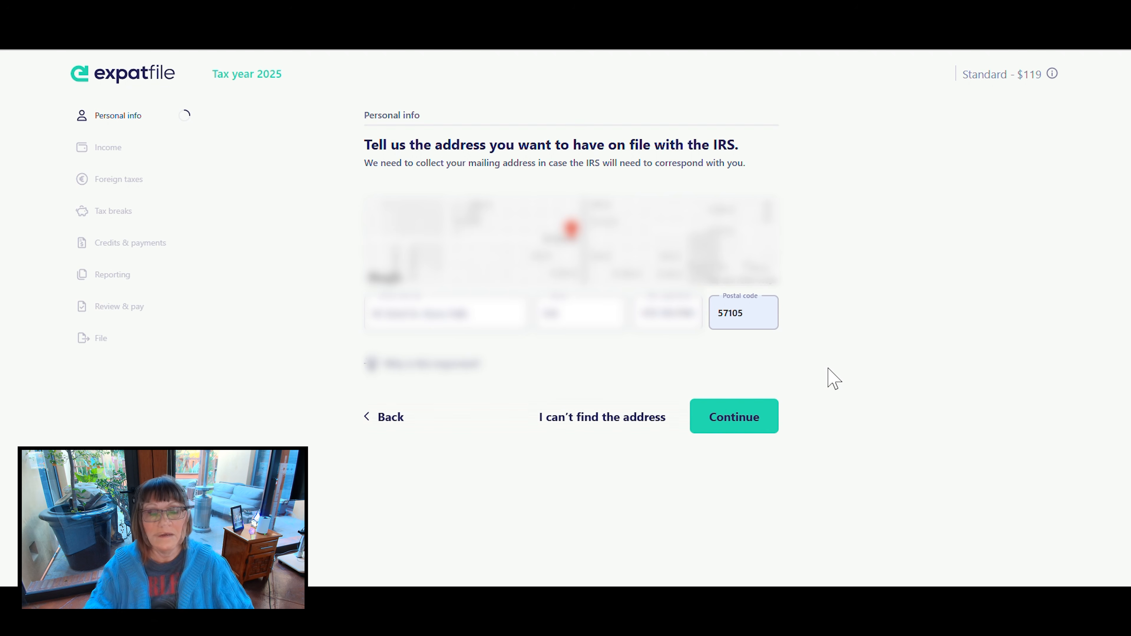
click(728, 420)
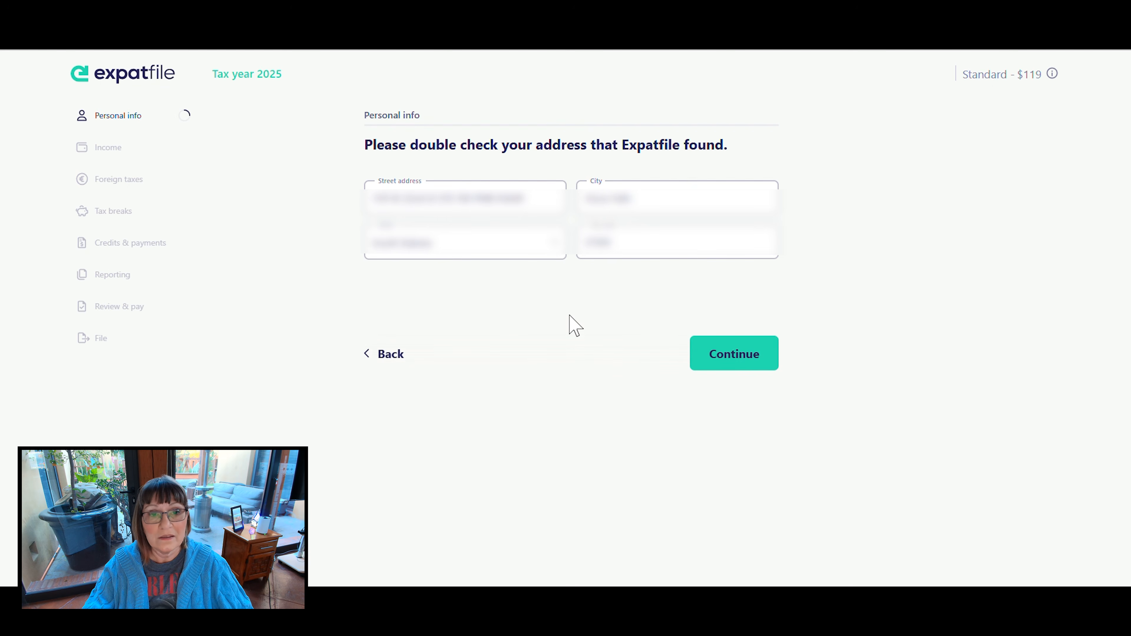
click(750, 358)
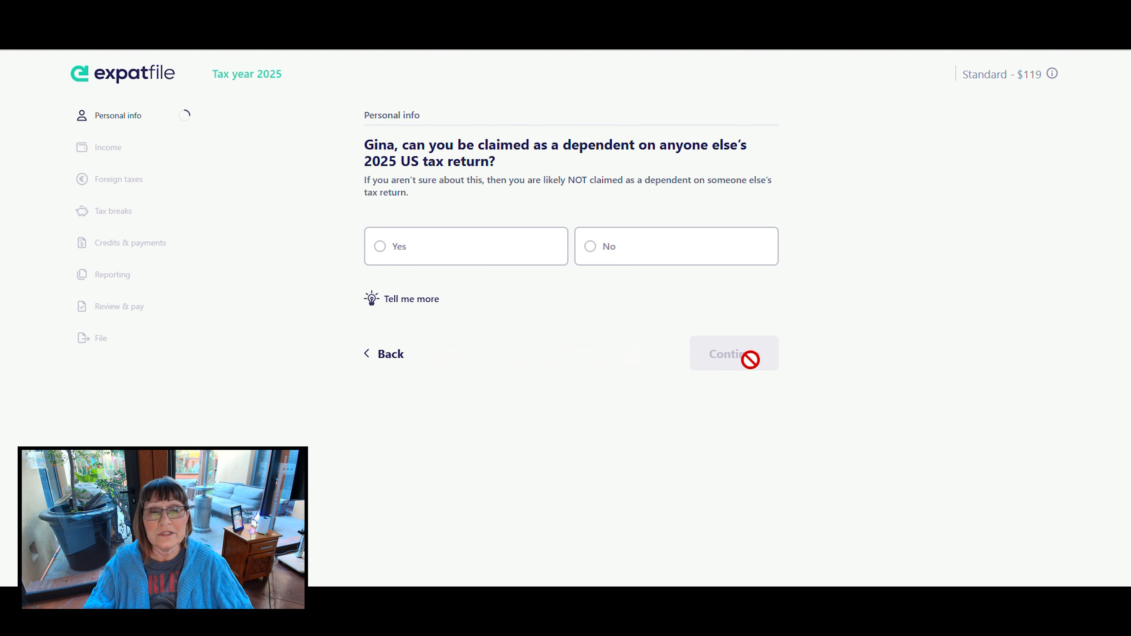
- Answer No to being claimed as a dependent on another 2025 return and No to being legally blind
click(608, 253)
click(711, 366)
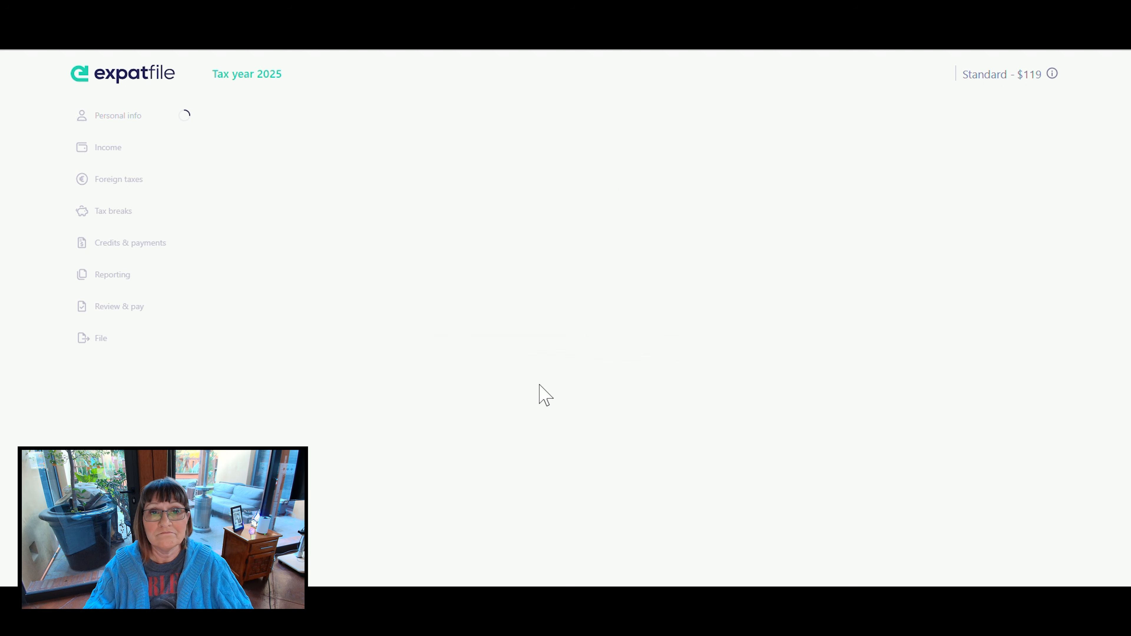
click(587, 219)
click(731, 357)
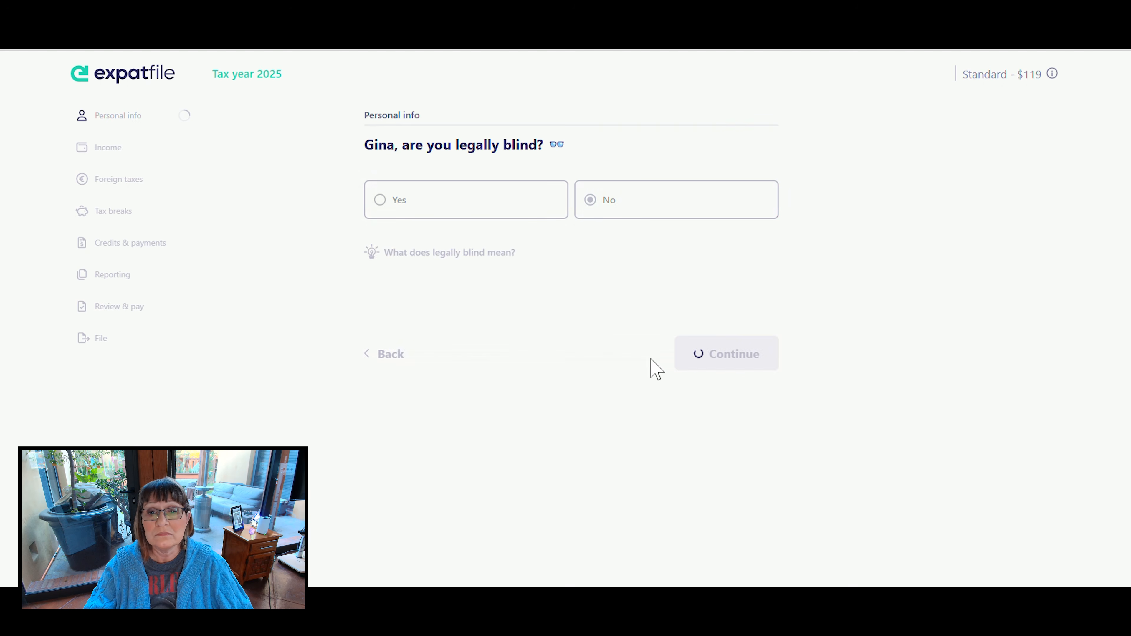
- Choose Married Filing Jointly as the filing status and enter the spouse's first and last name
click(575, 258)
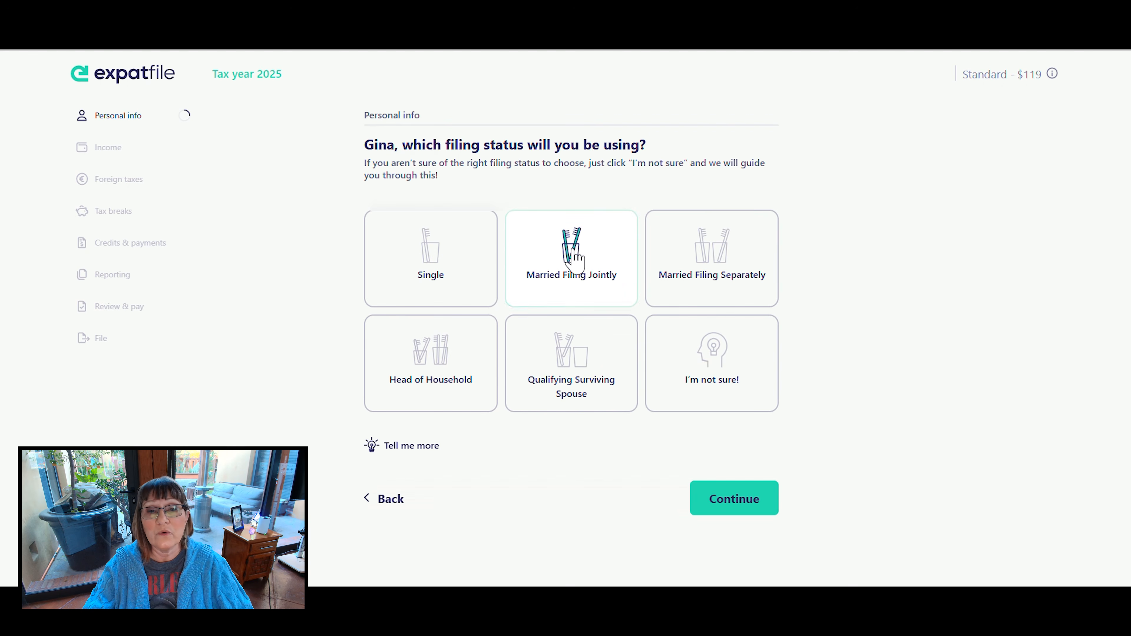
click(727, 511)
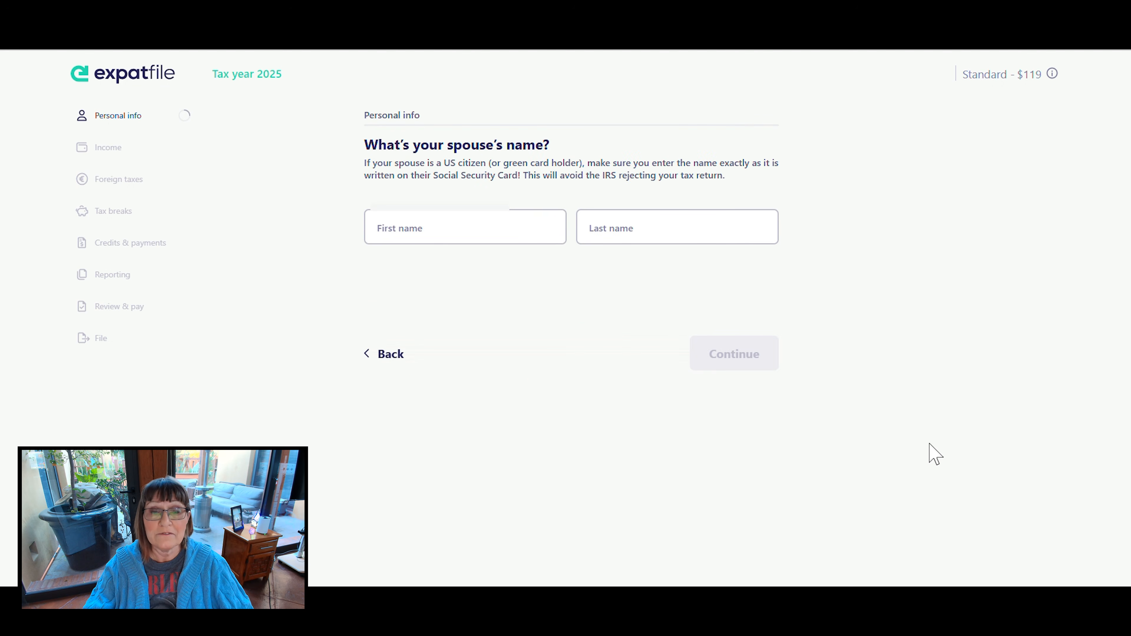
click(417, 228)
key(Tab)
key(Tab)
click(749, 363)
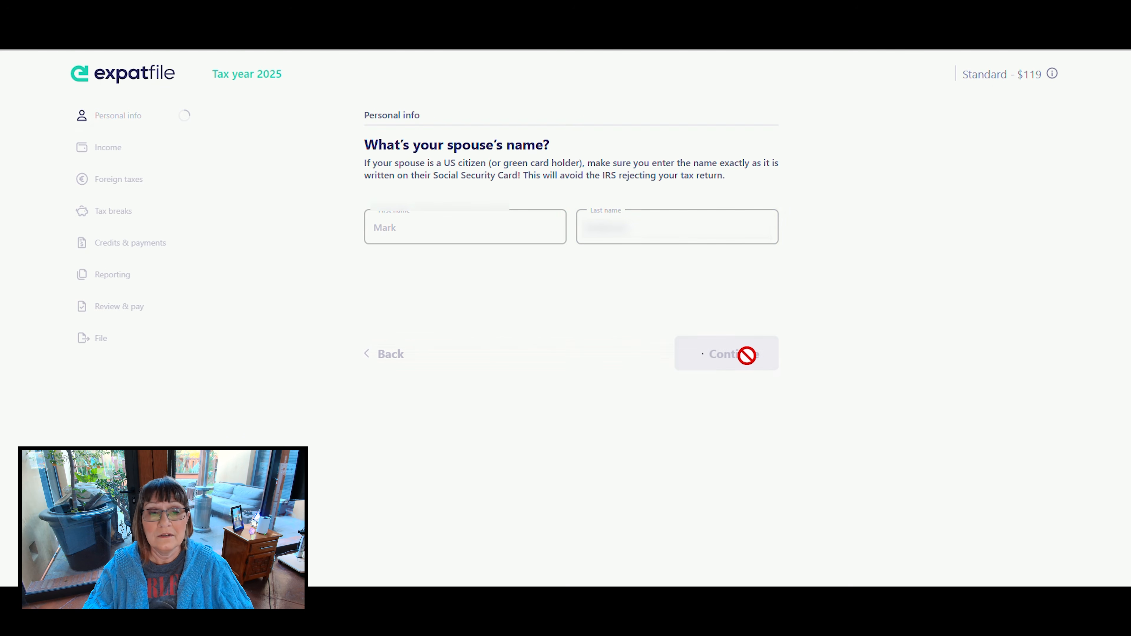
- Enter the spouse's date of birth and give Retired as the spouse's occupation
click(457, 211)
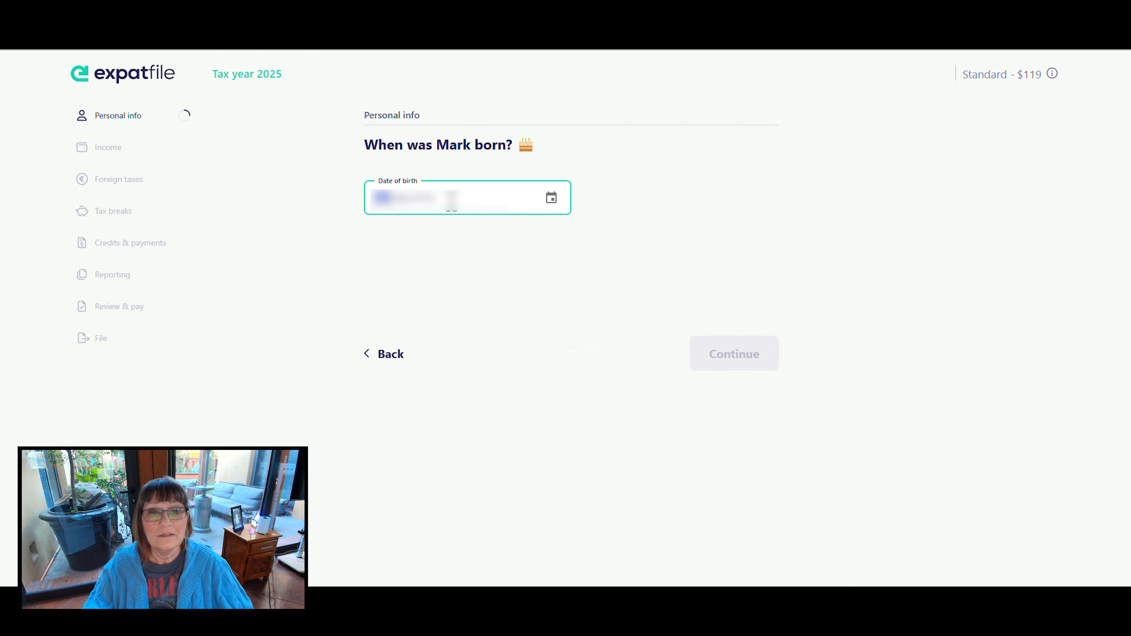
text(551)
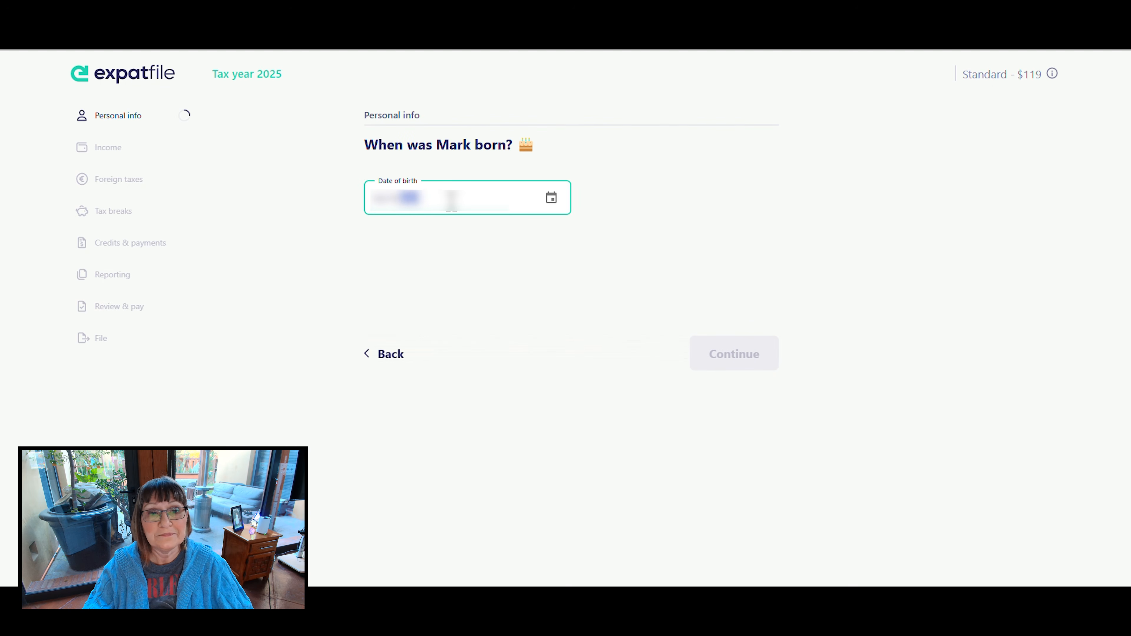
click(727, 357)
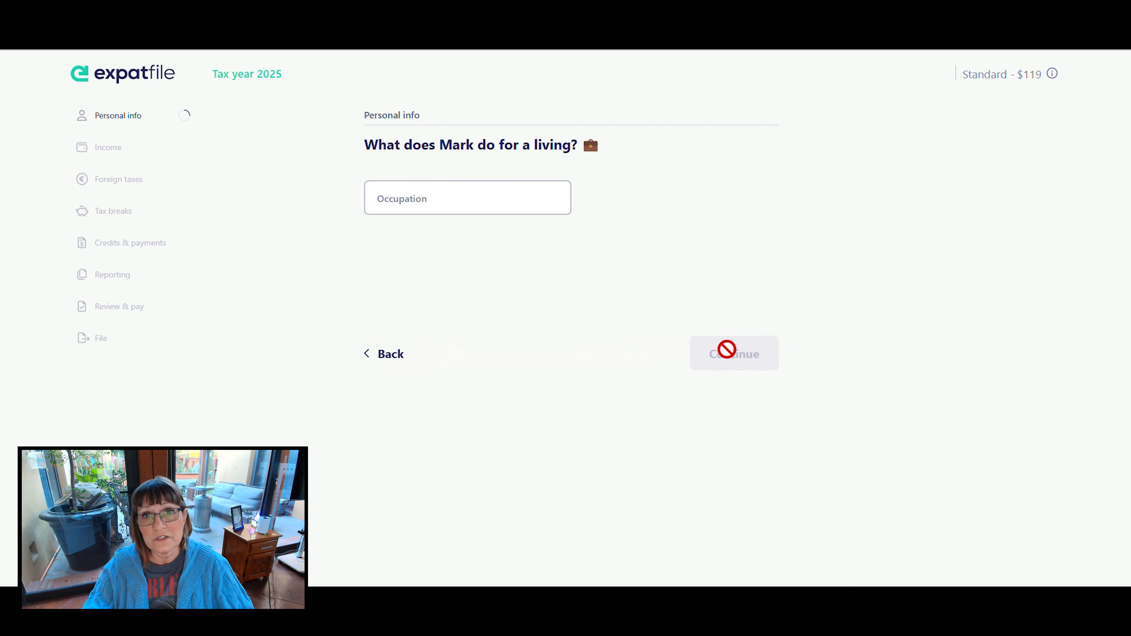
click(515, 199)
text(Reti)
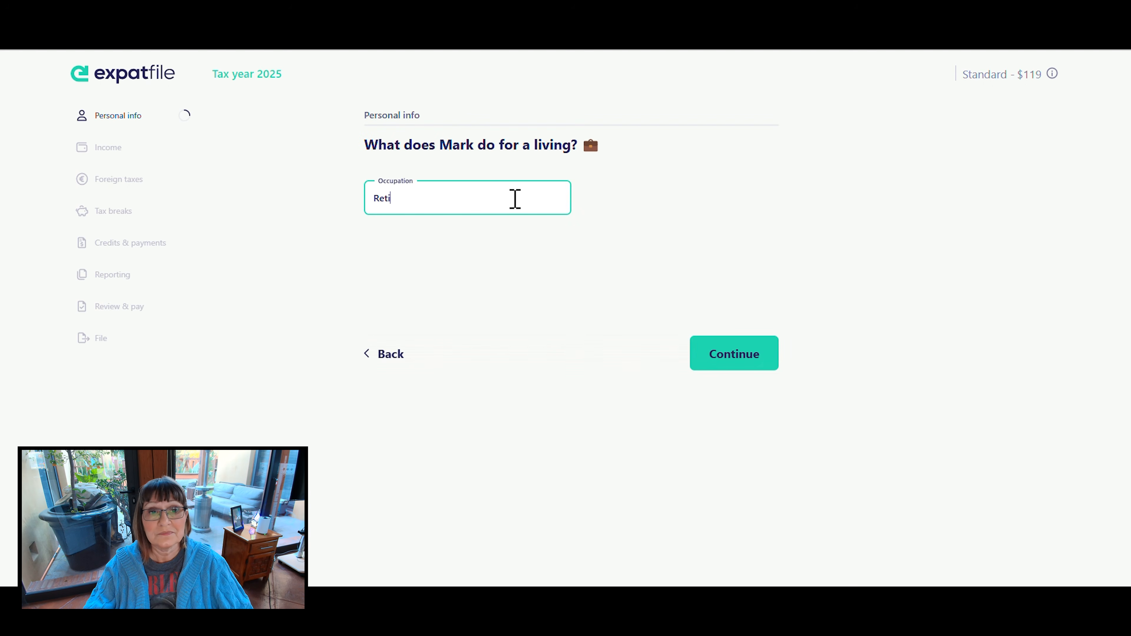
click(726, 354)
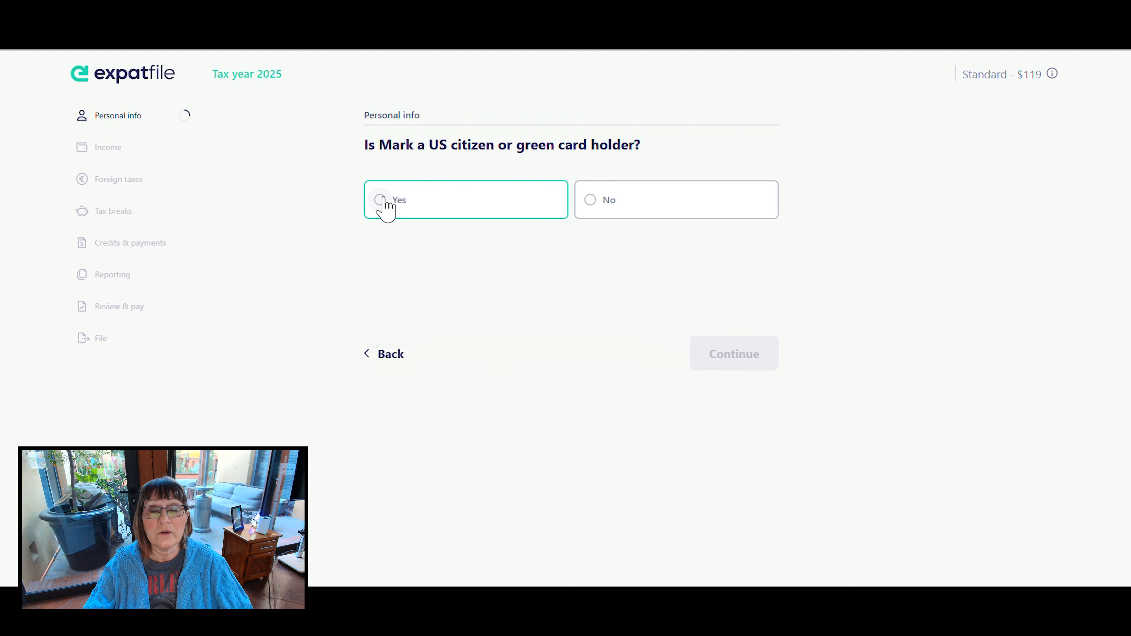
- Answer Yes to the spouse being a US citizen or green card holder and enter the spouse's social security number
click(381, 203)
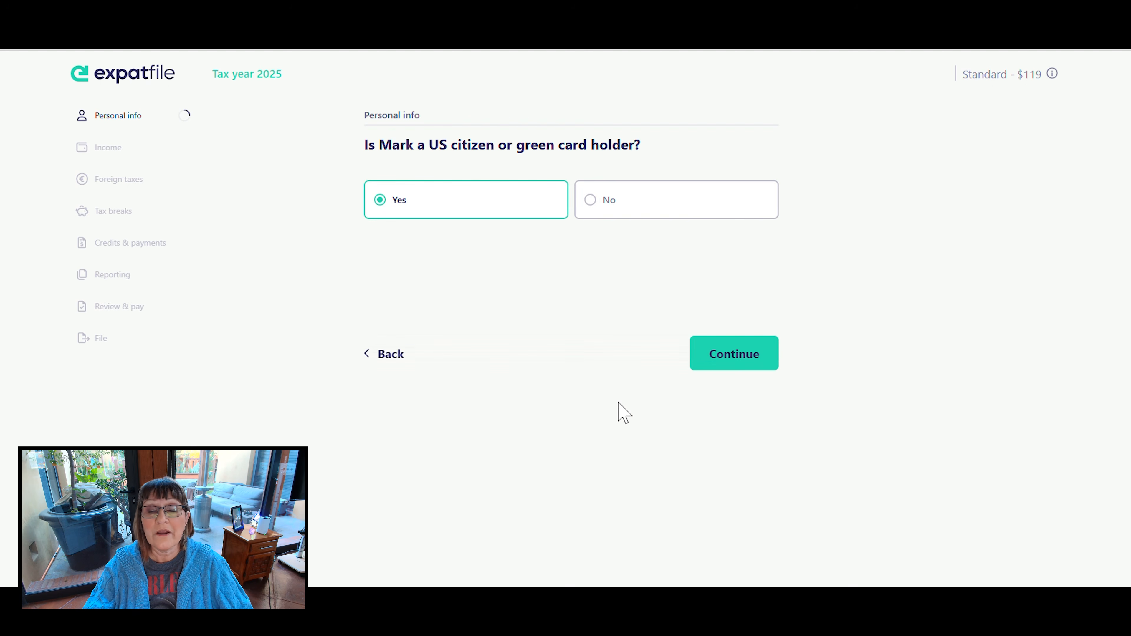
click(752, 361)
click(457, 202)
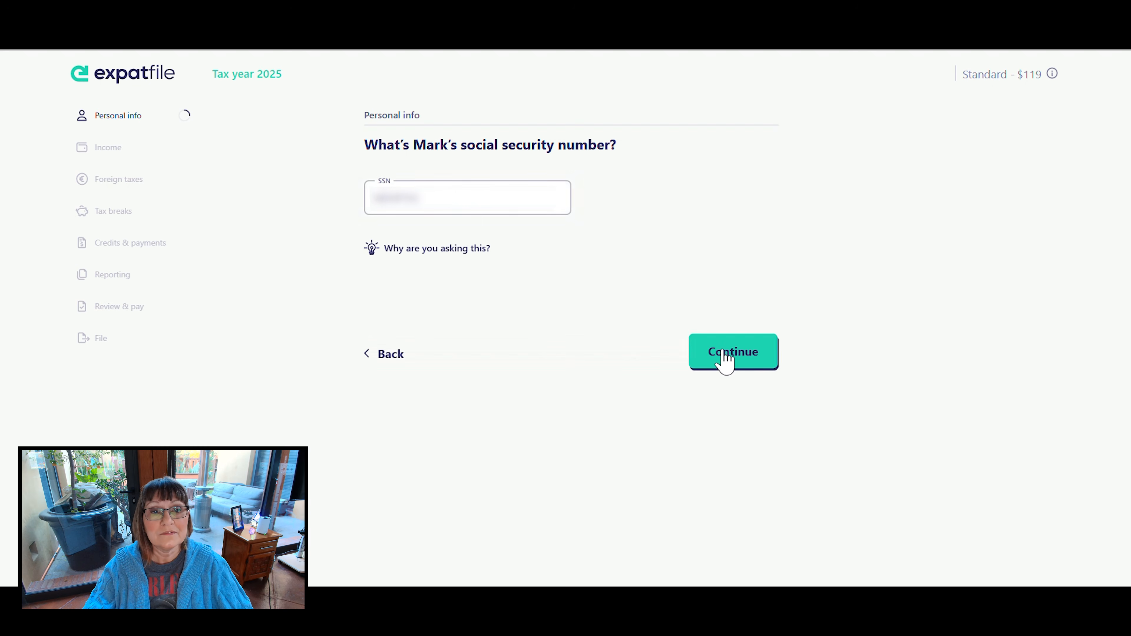
click(725, 356)
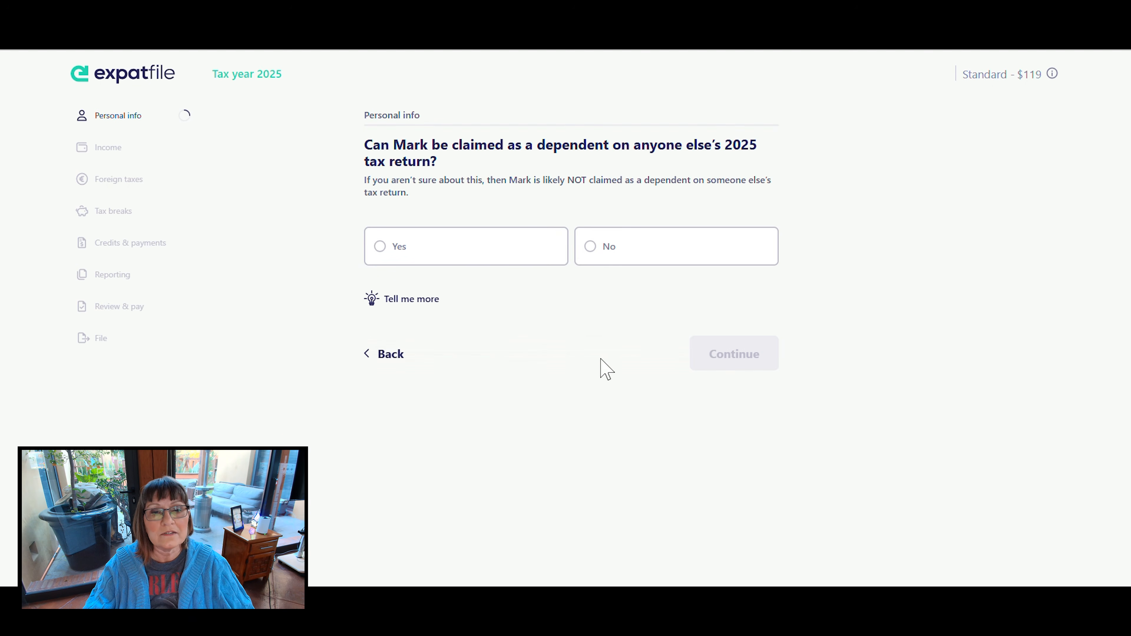
- Answer No to the spouse being claimed as a dependent on another 2025 return and No to the spouse being legally blind
click(589, 248)
click(744, 345)
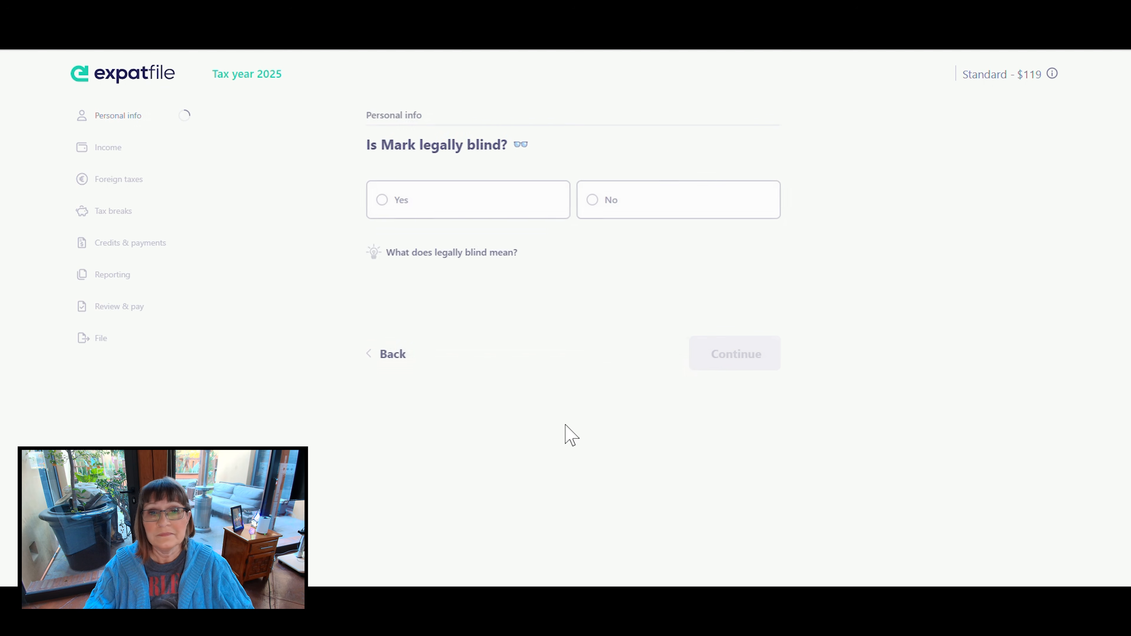
click(591, 201)
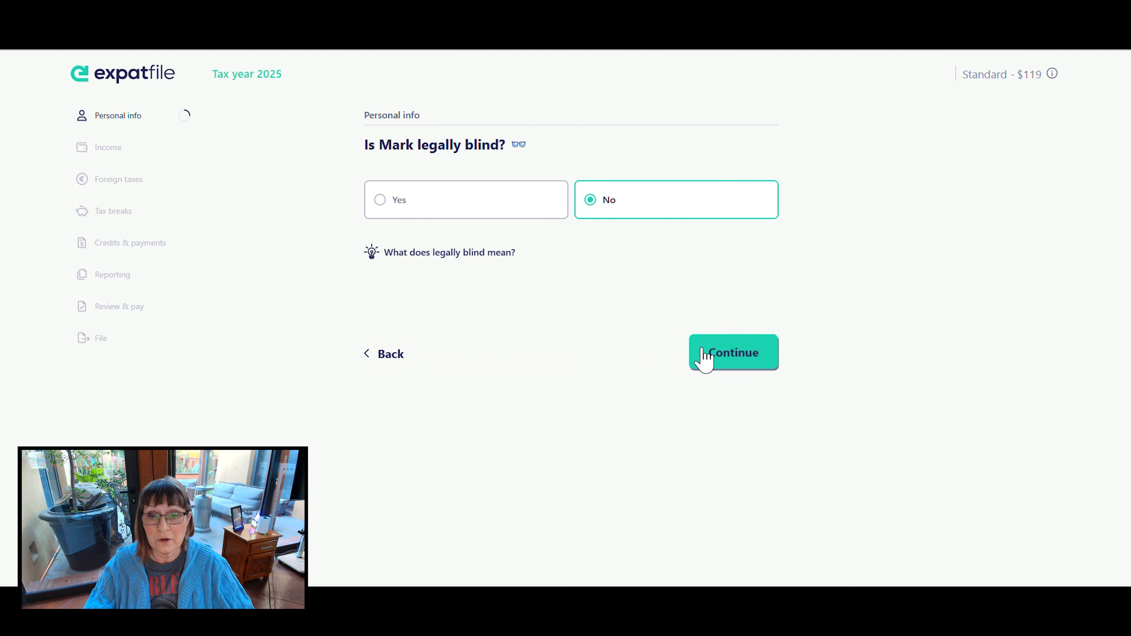
click(701, 354)
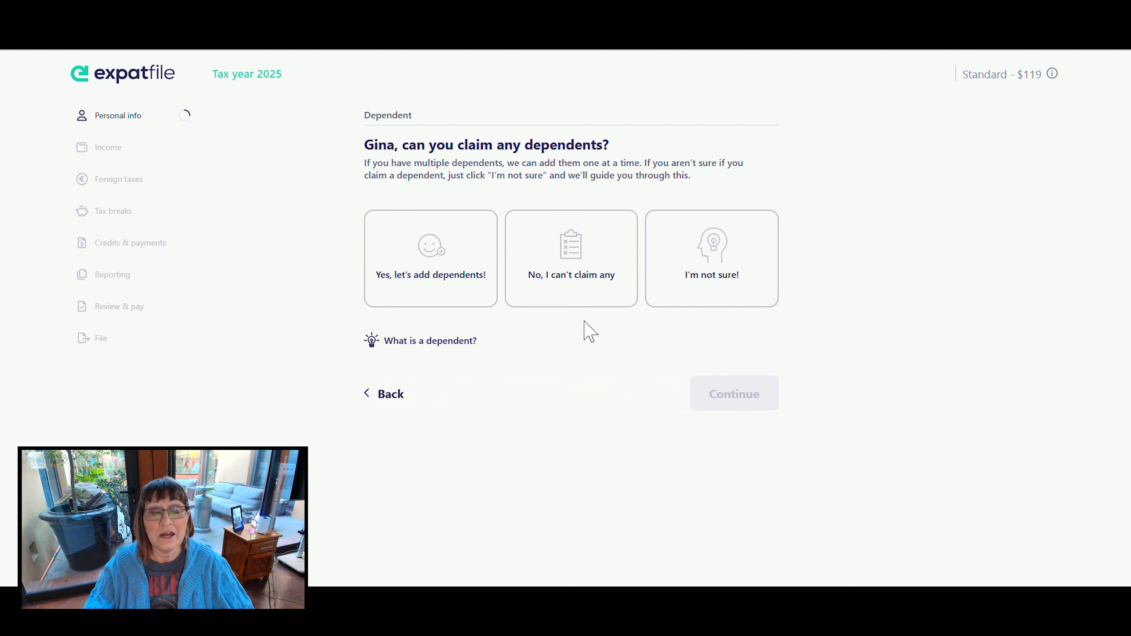
- State that no dependents can be claimed, accept the personal info summary and proceed to adding 2025 income
click(576, 246)
click(741, 386)
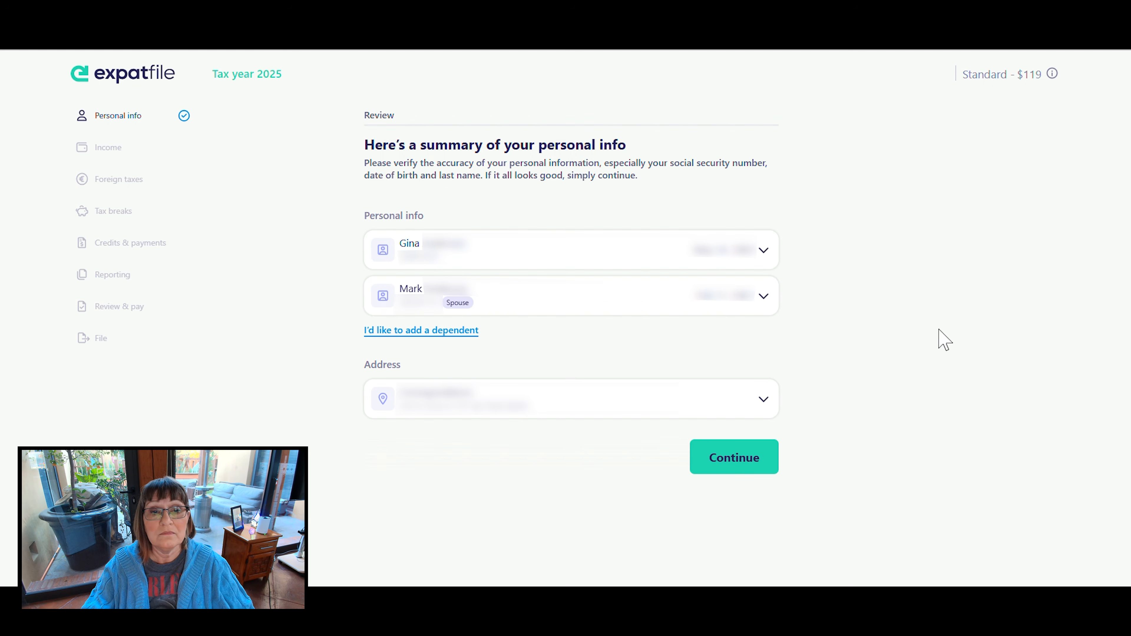
click(733, 464)
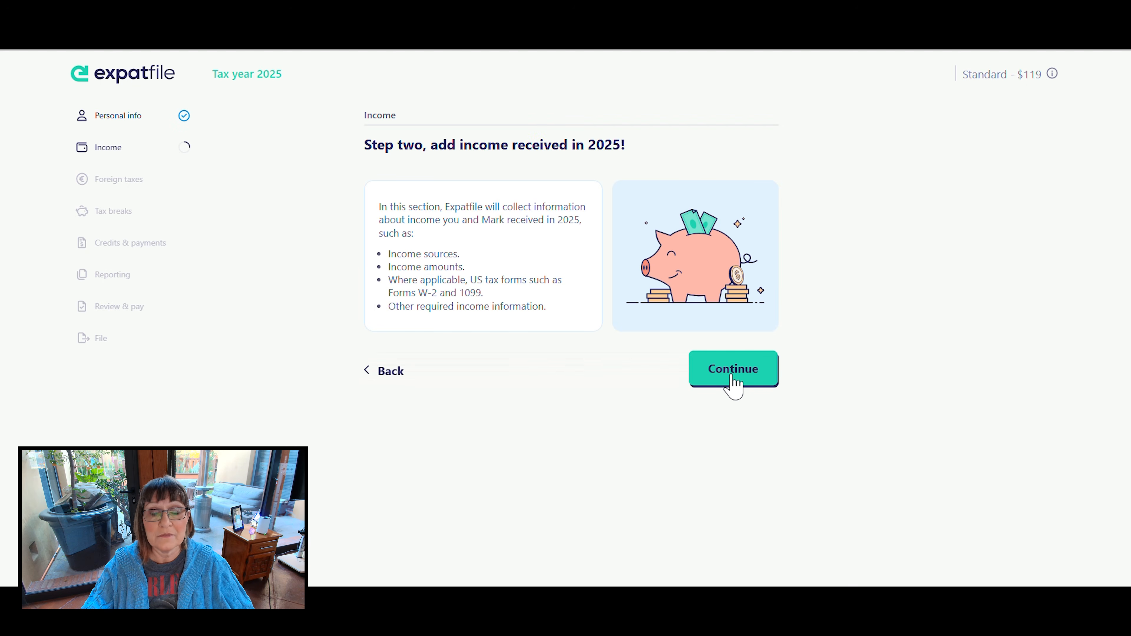
click(732, 377)
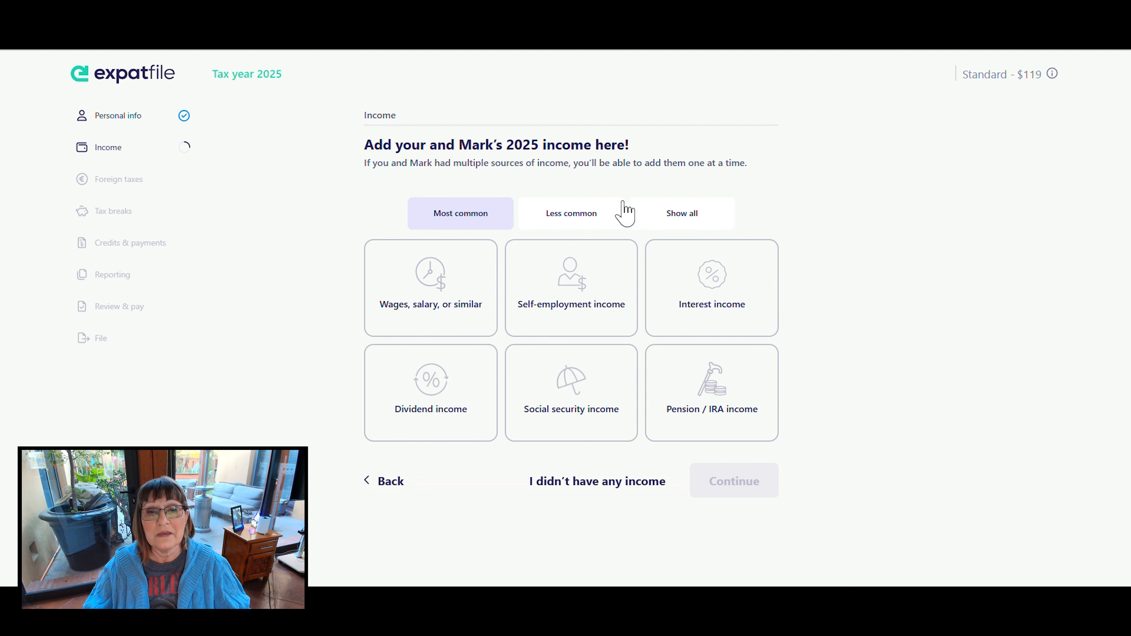
- Check the less common income types, choose Wages, salary, or similar, and select the taxpayer as the person whose wages are added
click(561, 215)
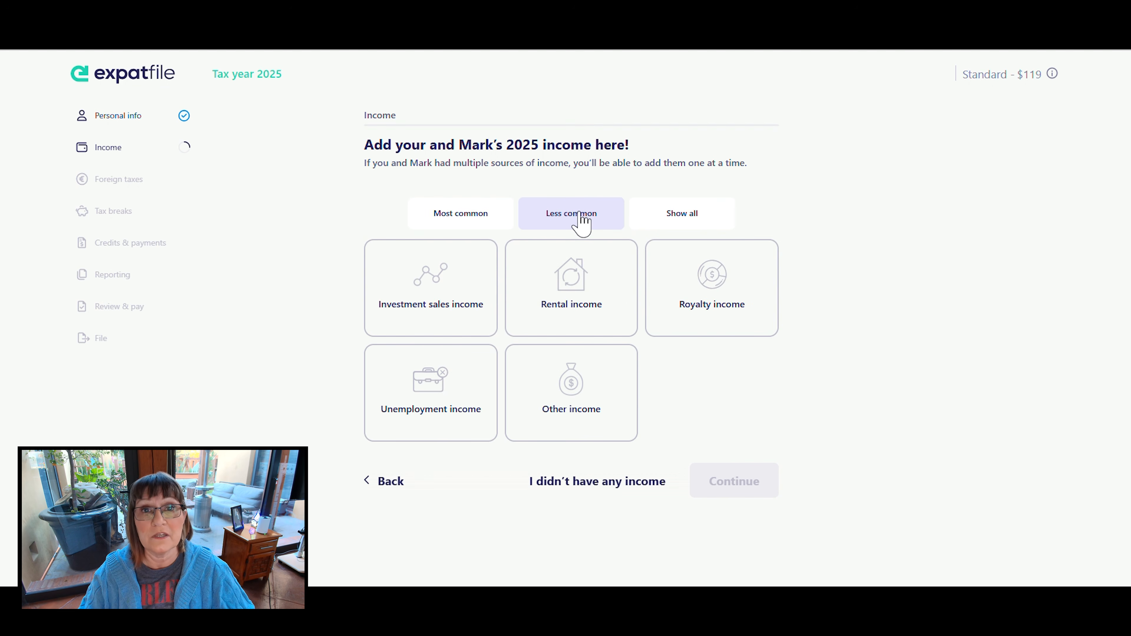
click(592, 289)
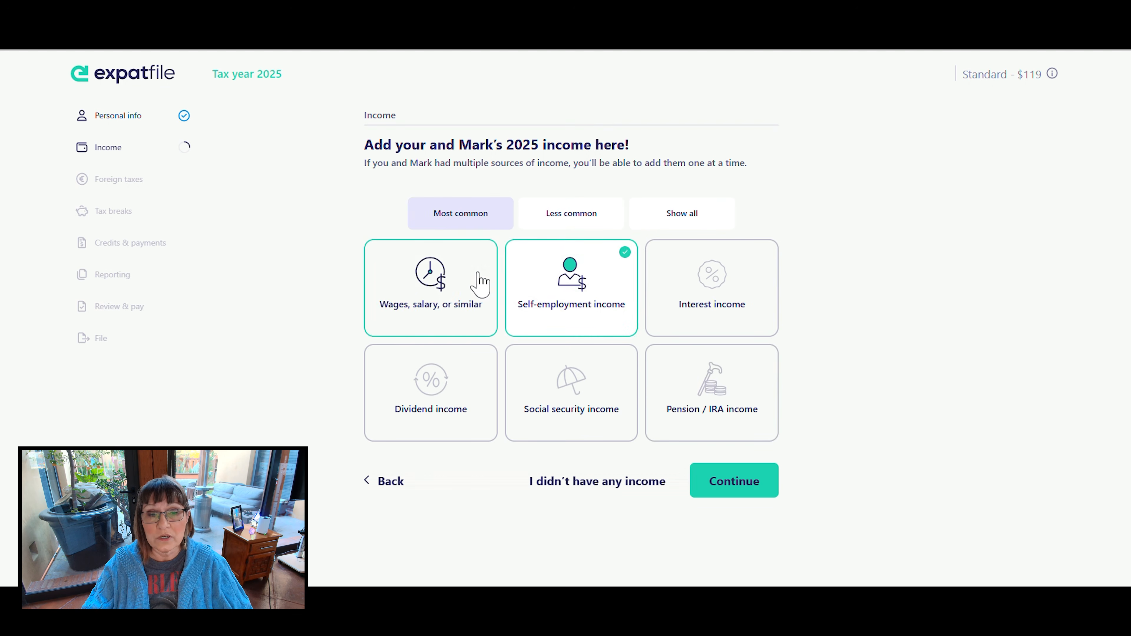
click(477, 275)
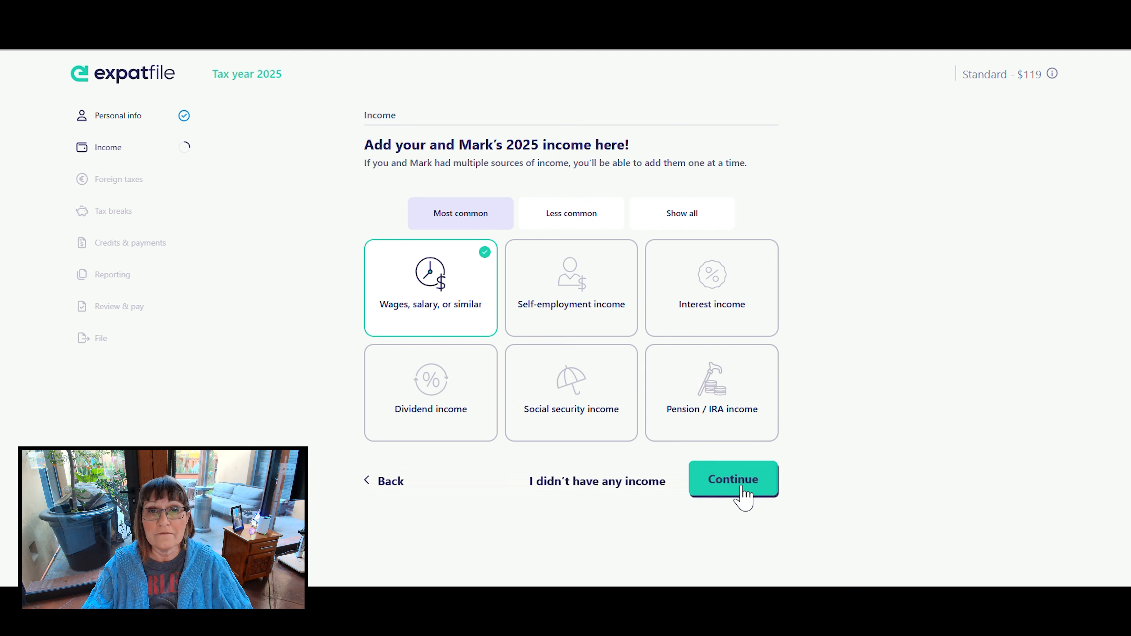
click(742, 487)
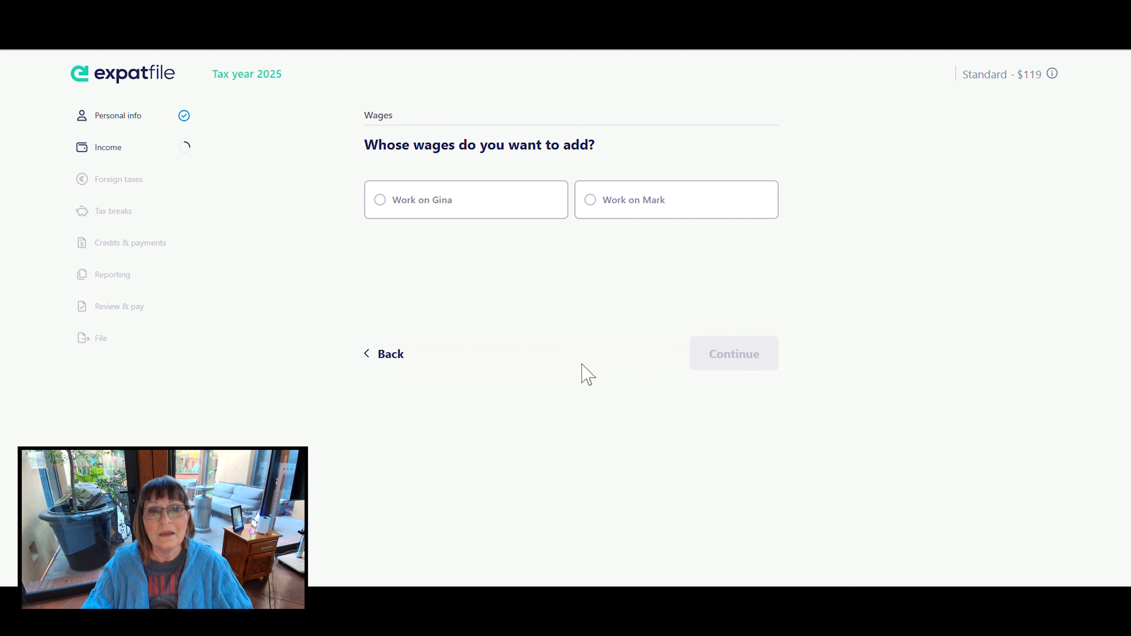
click(379, 201)
click(755, 339)
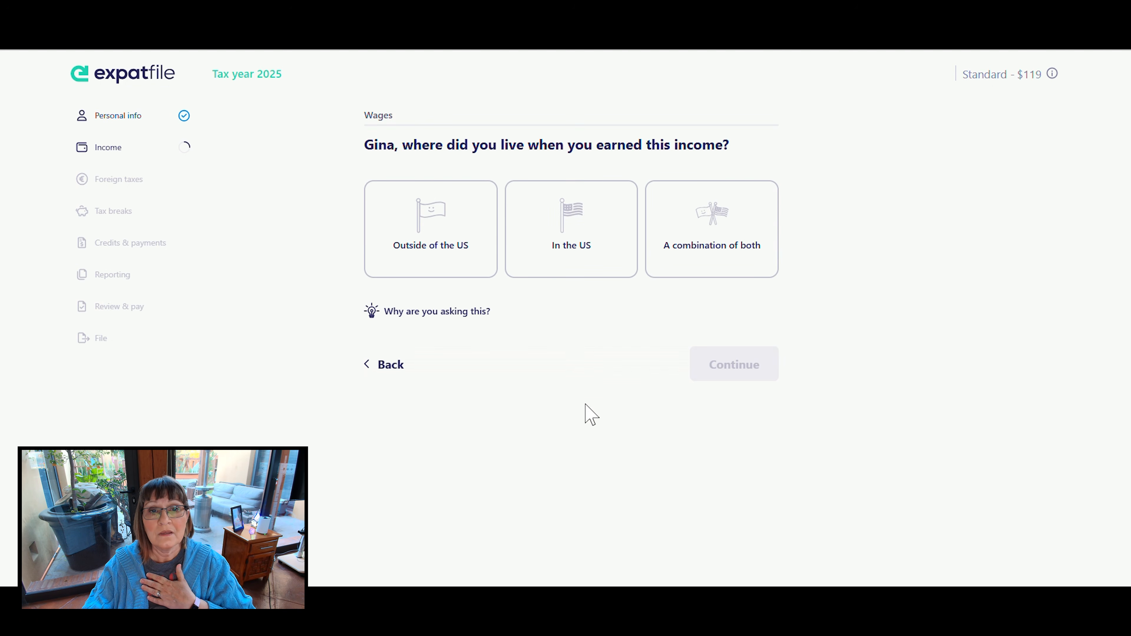
- State that the taxpayer lived outside of the US when earning the wages, with Mexico as the primary country
click(439, 258)
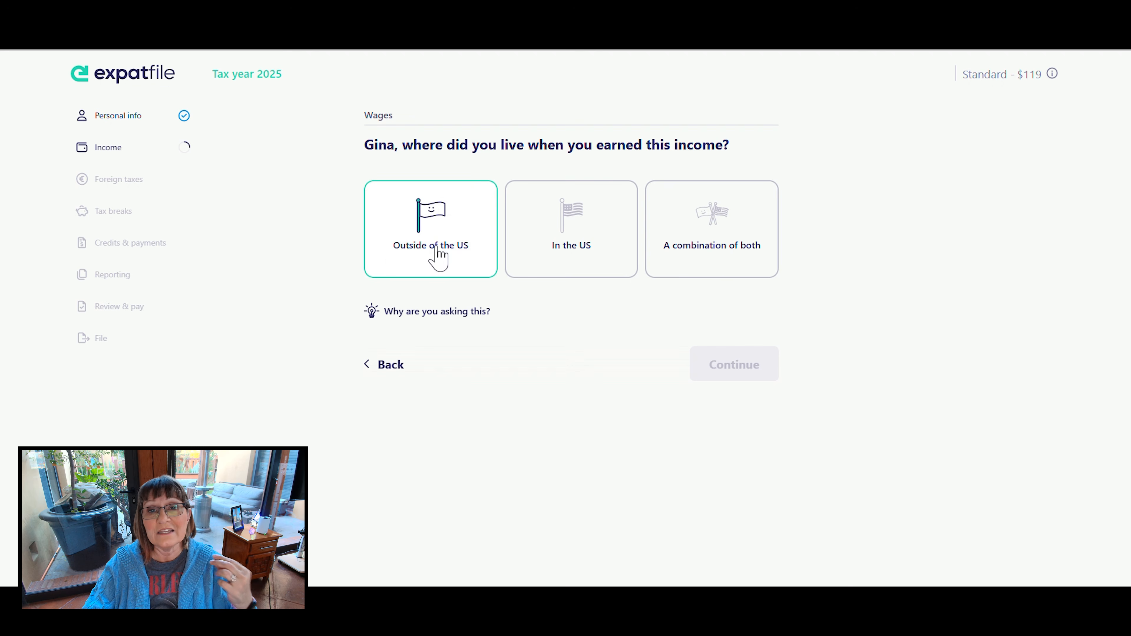
click(748, 363)
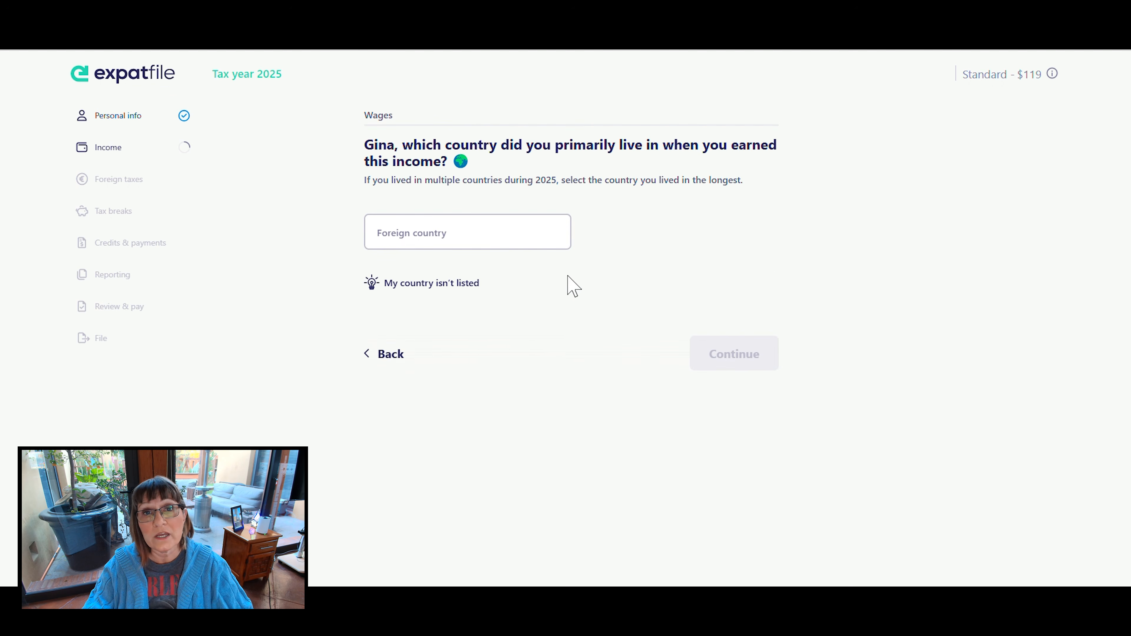
click(477, 225)
text(Mexic)
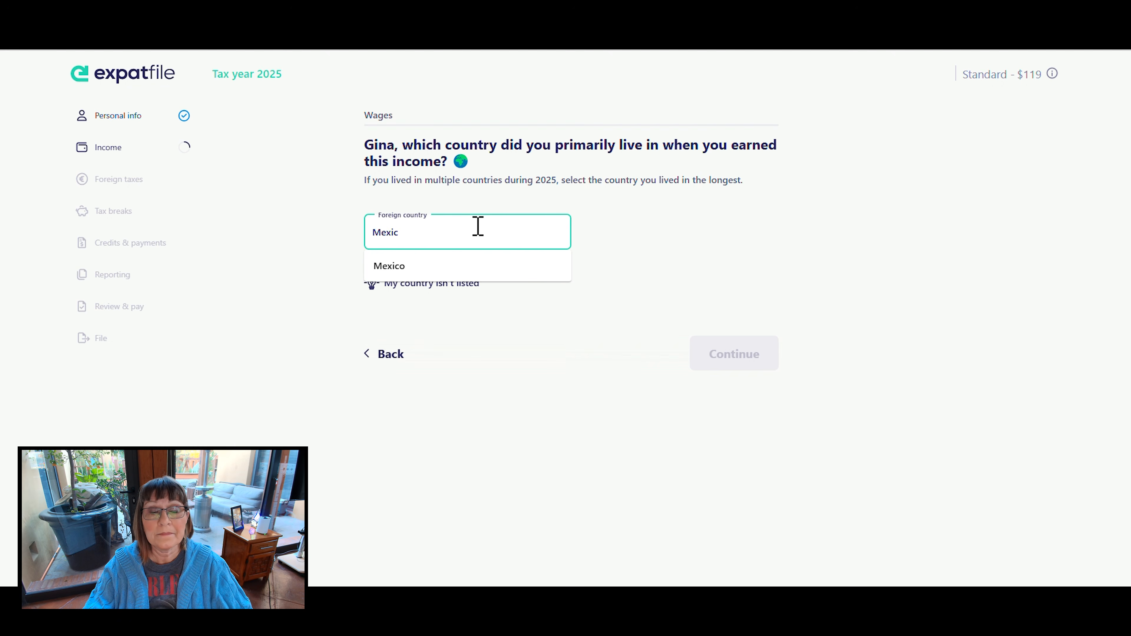
click(403, 265)
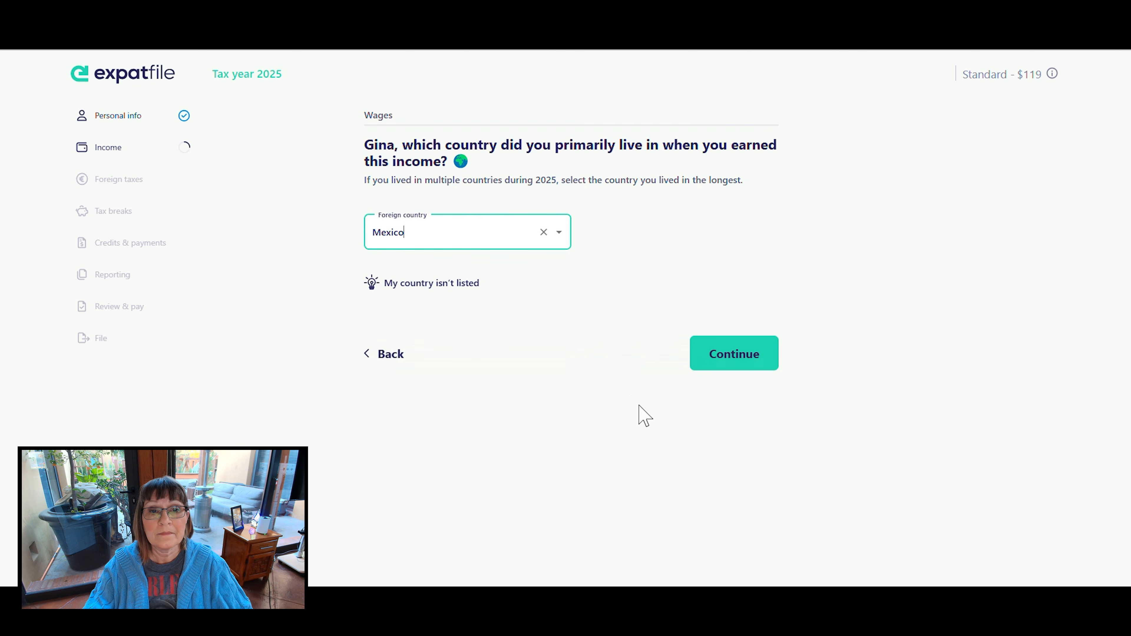
click(744, 349)
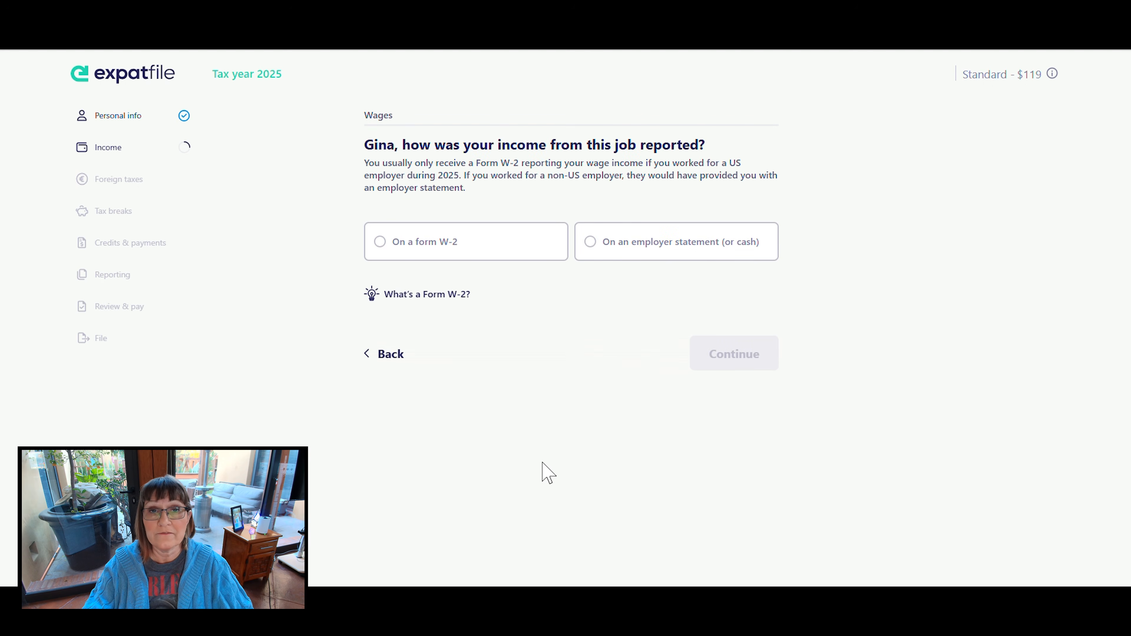
- Report the job's income as being on a form W-2 and enter the employer's name
click(394, 245)
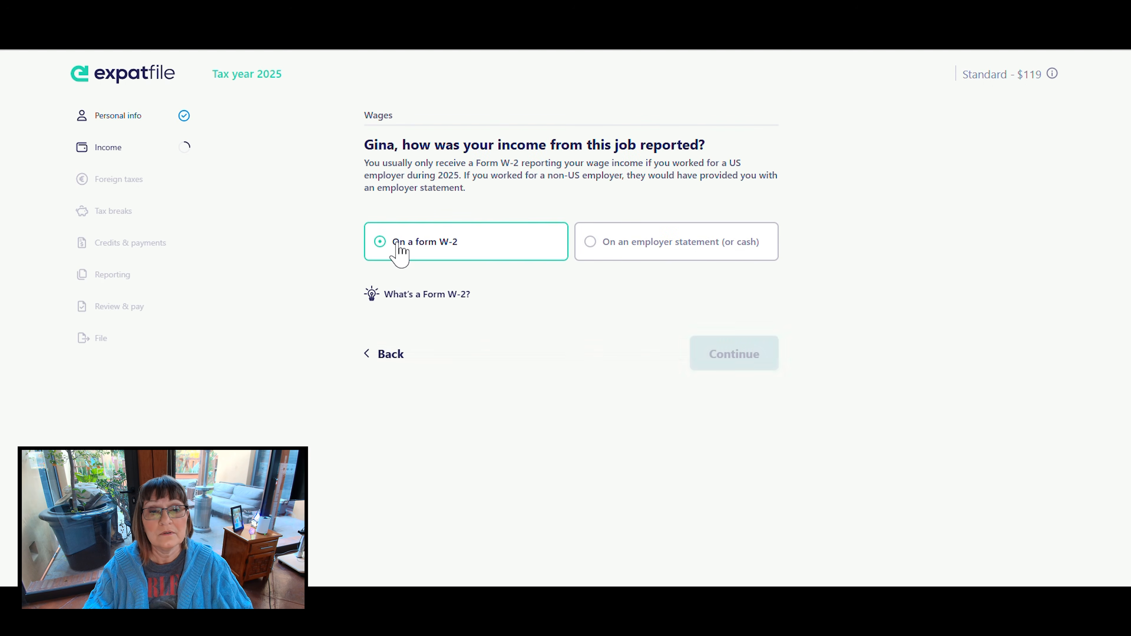
click(731, 358)
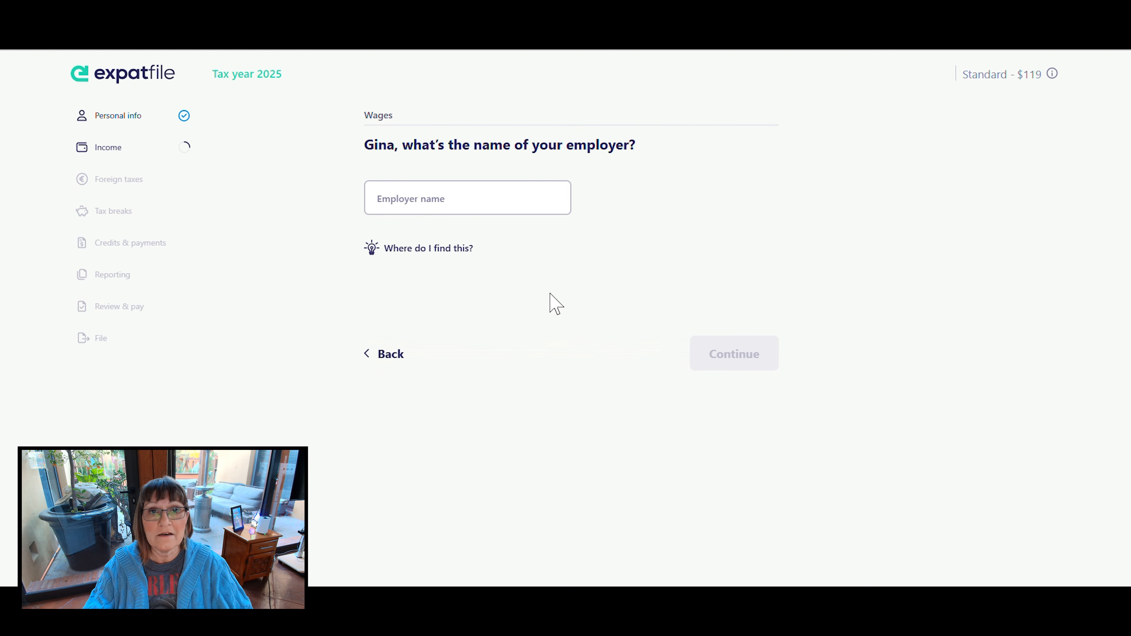
click(407, 196)
key(ctrl+v)
click(741, 353)
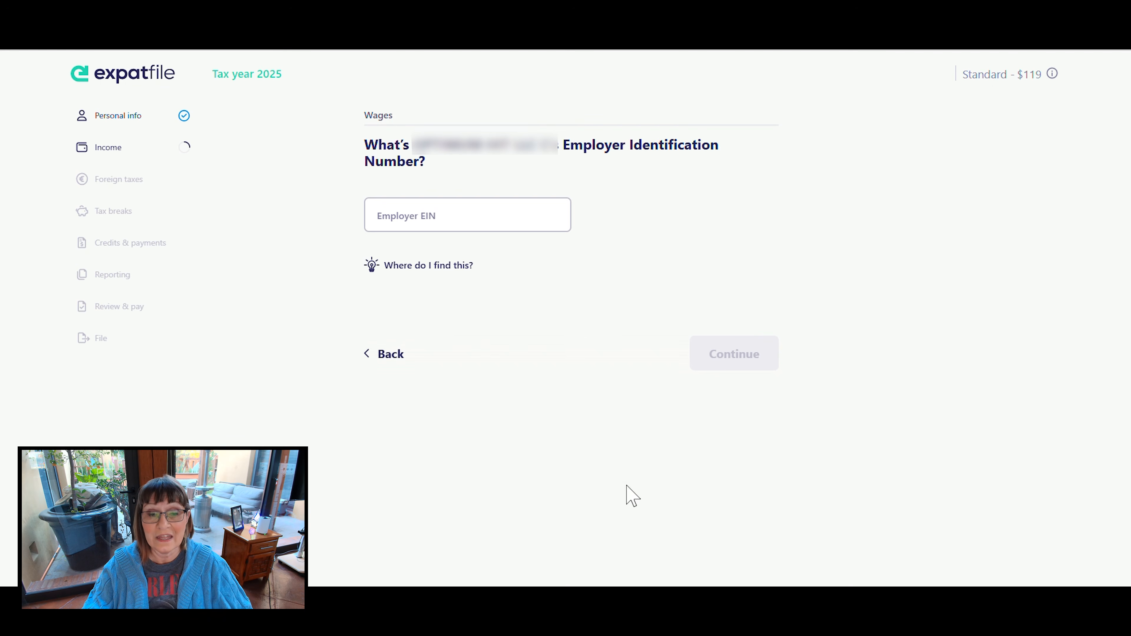
- Enter the employer's 9-digit Employer Identification Number, correct the entry, and accept the employer address Expatfile found
click(418, 216)
key(ctrl+v)
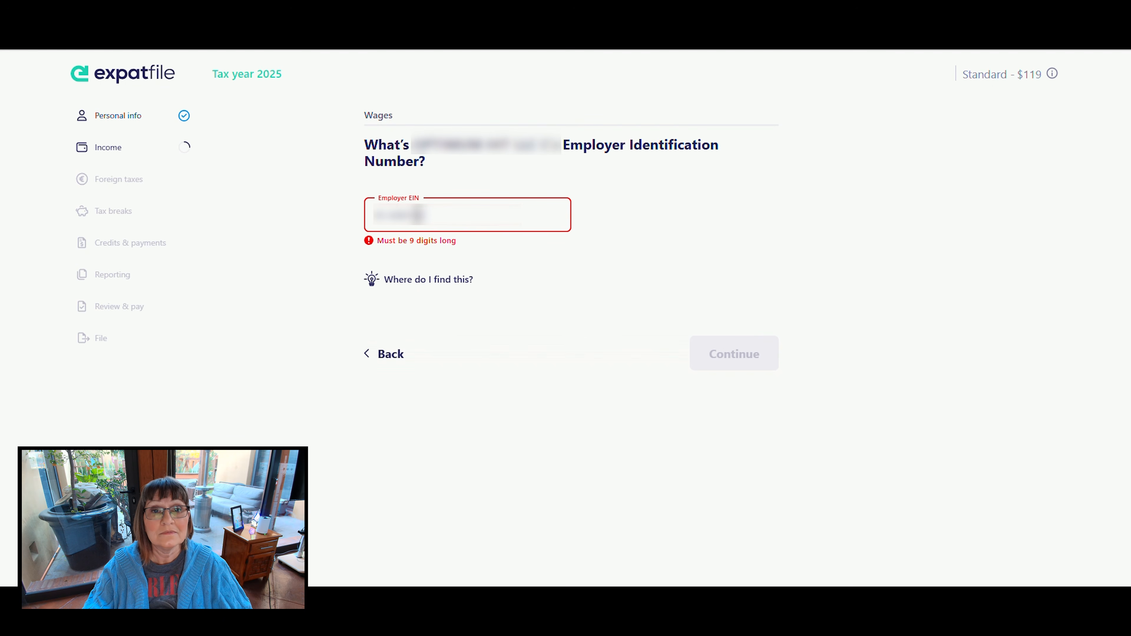
click(390, 216)
key(BackSpace)
click(727, 360)
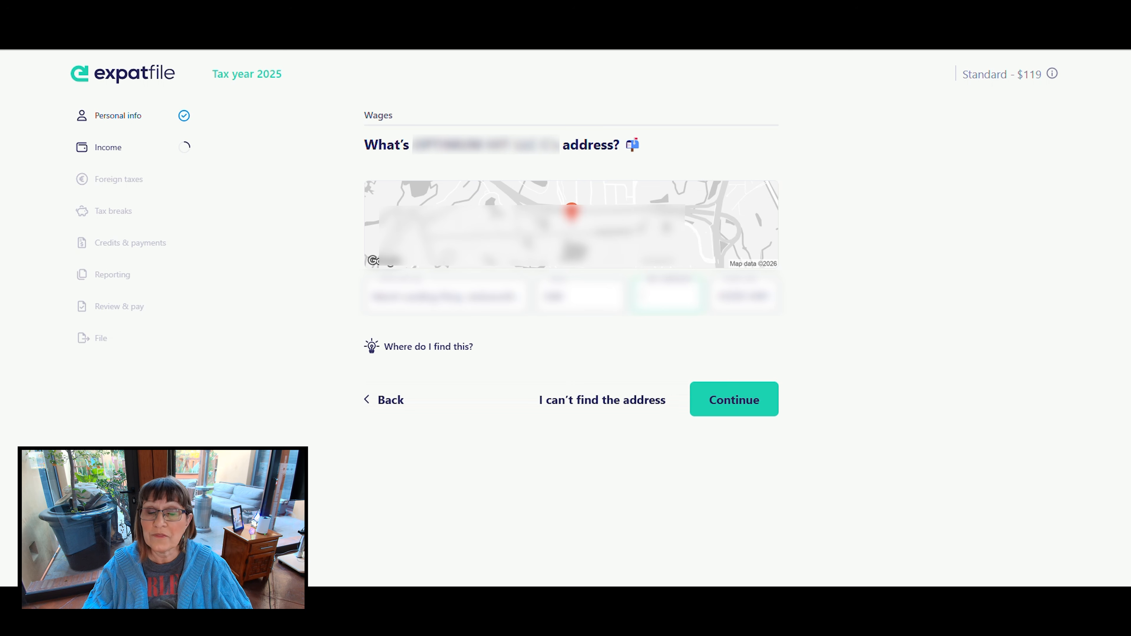
click(737, 403)
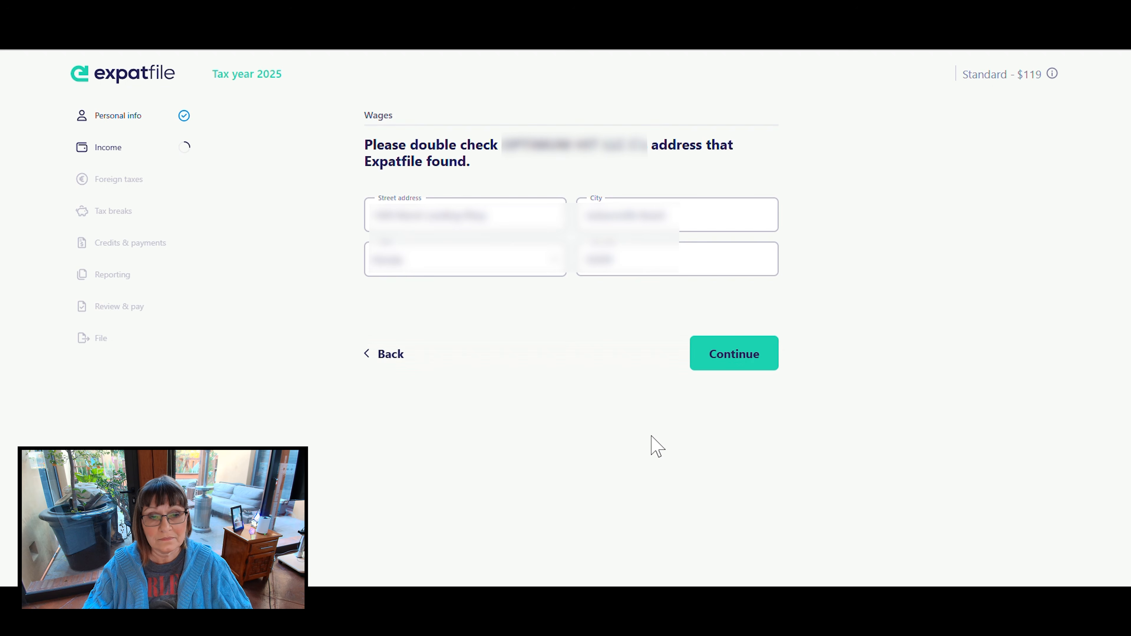
click(734, 348)
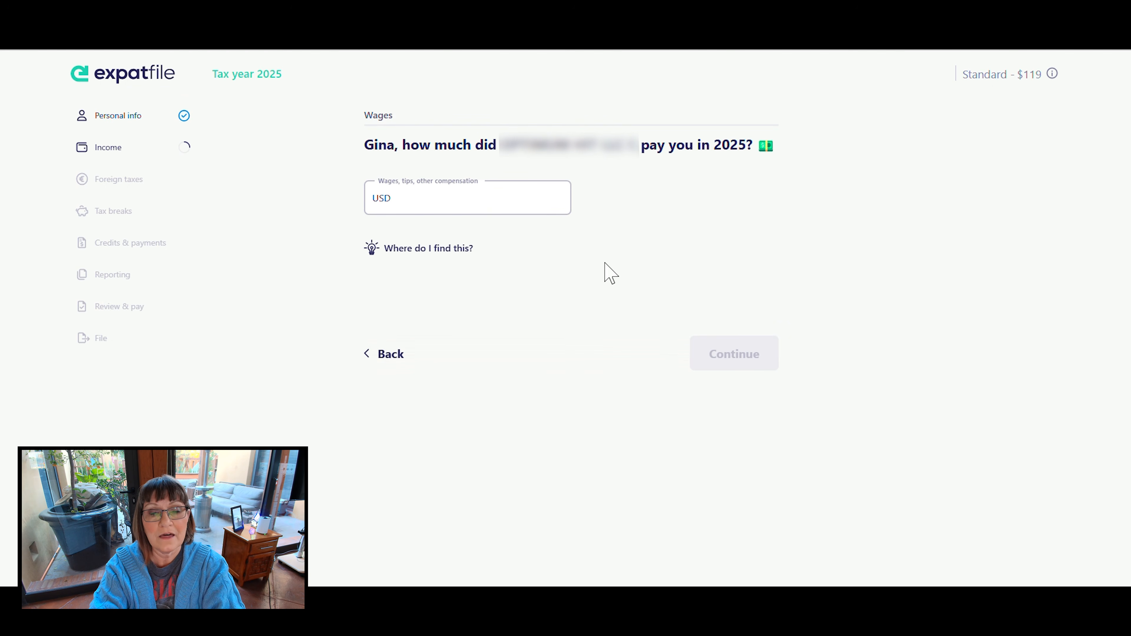
- Enter the 2025 wages paid by the employer in USD, checking the help on where the amount is reported
click(487, 206)
text(•••••••••)
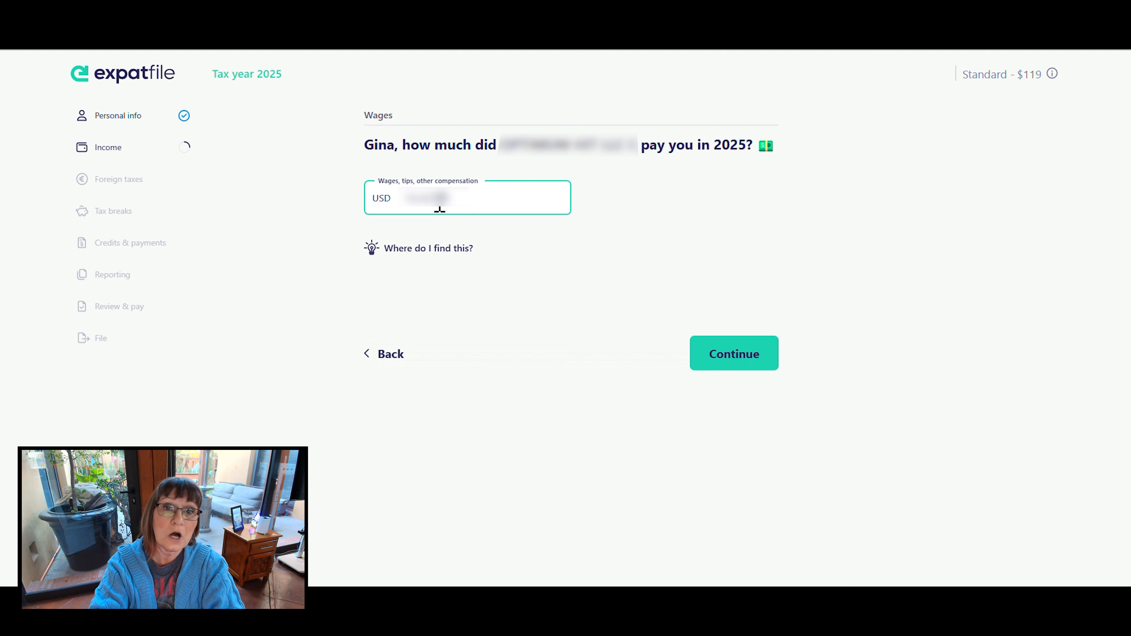
click(425, 251)
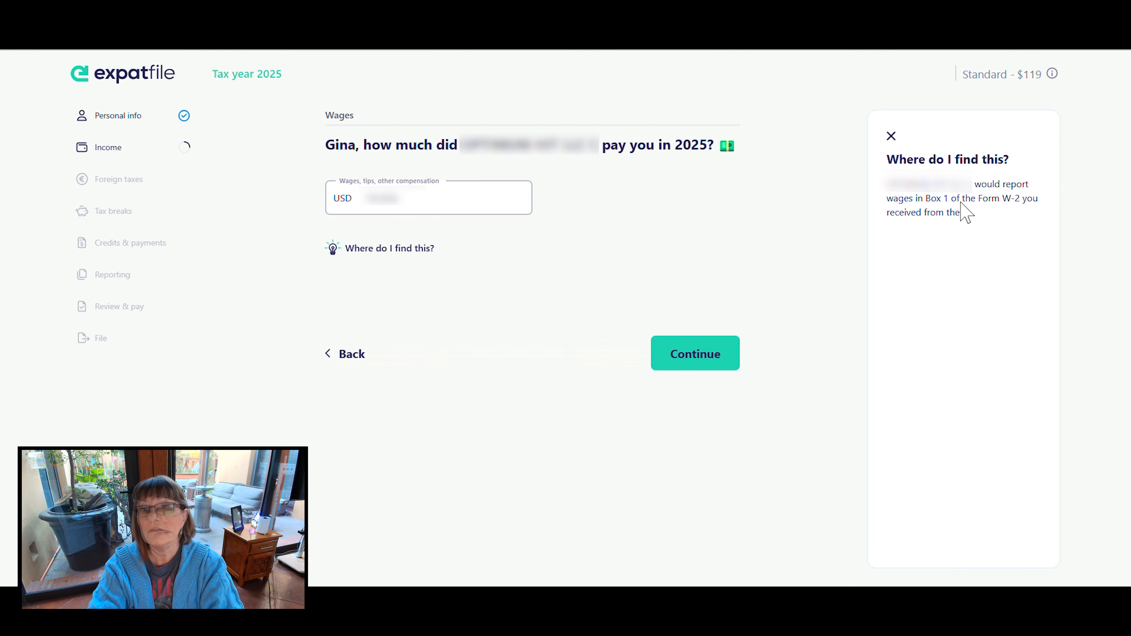
click(891, 135)
click(748, 342)
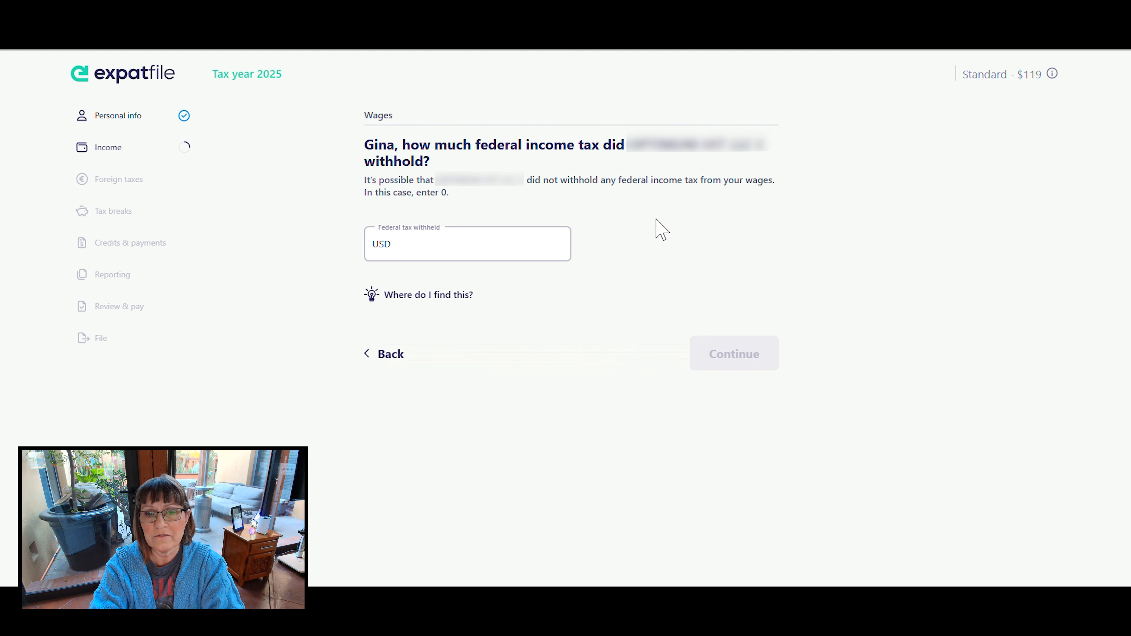
- Enter the federal income tax withheld by the employer, checking the help on where it is reported, and answer No to more wage income
click(461, 296)
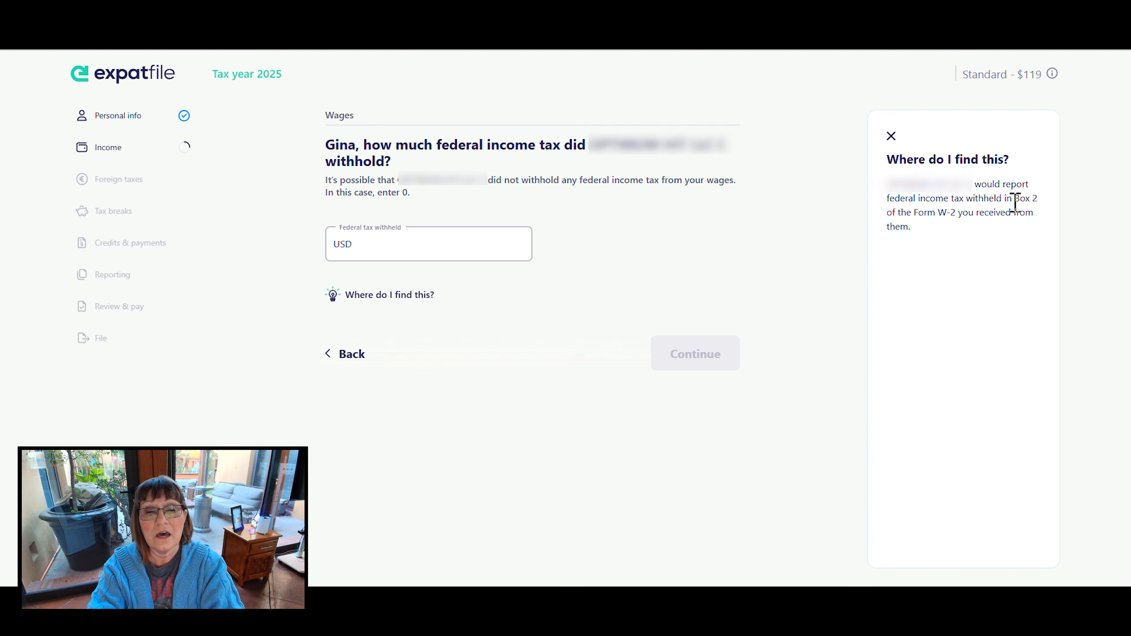
drag(1015, 199, 1041, 199)
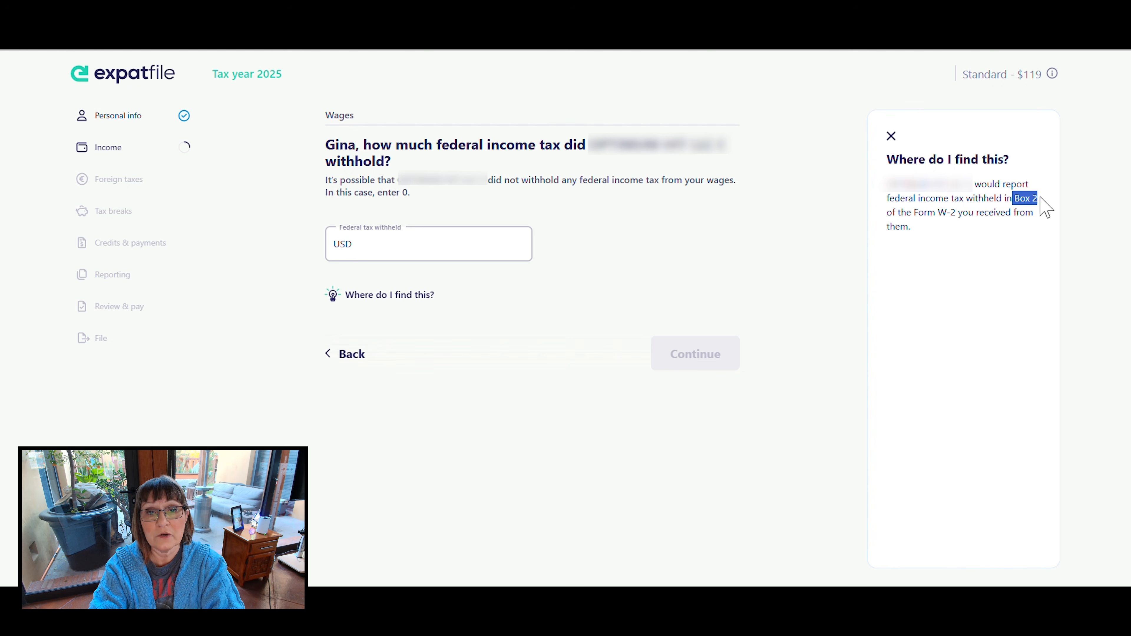
click(890, 136)
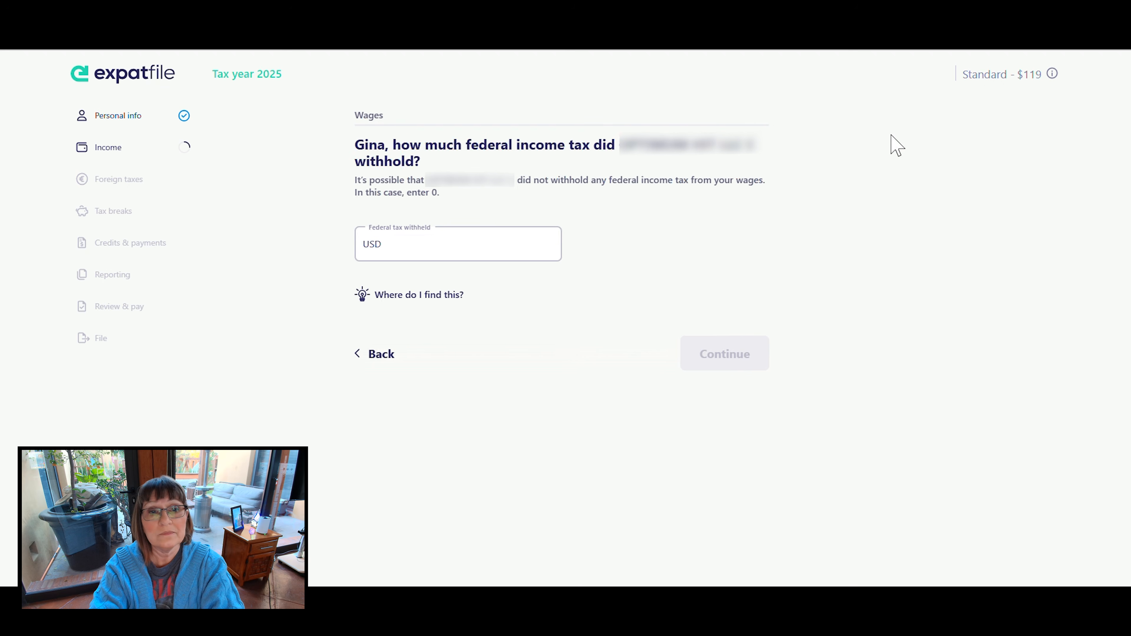
click(452, 252)
key(ctrl+v)
key(BackSpace)
key(BackSpace)
key(BackSpace)
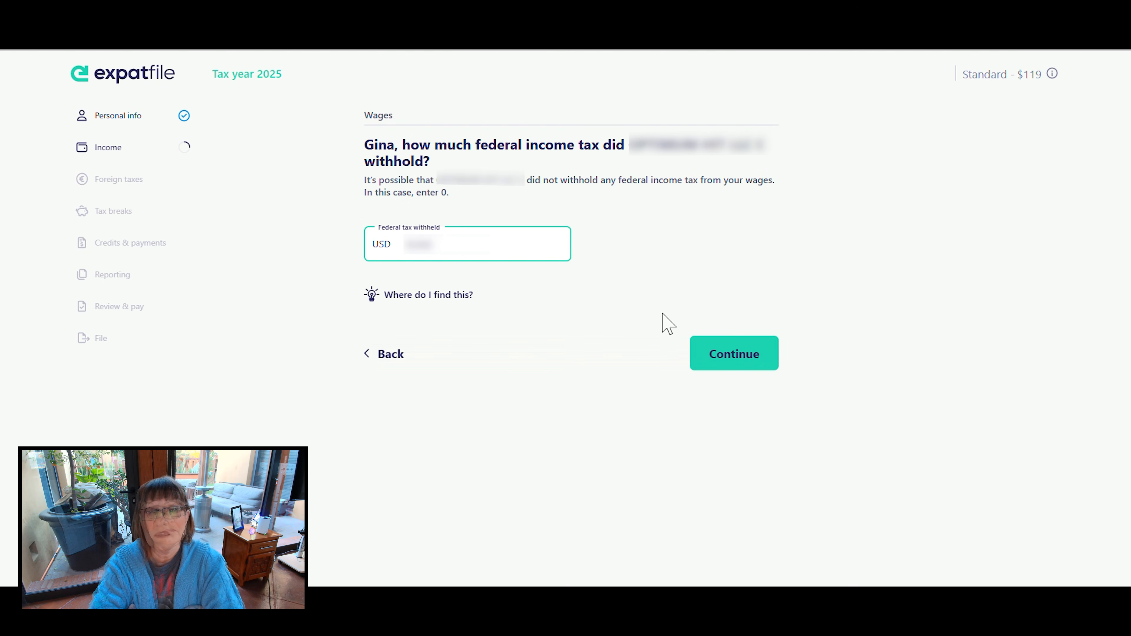
click(734, 356)
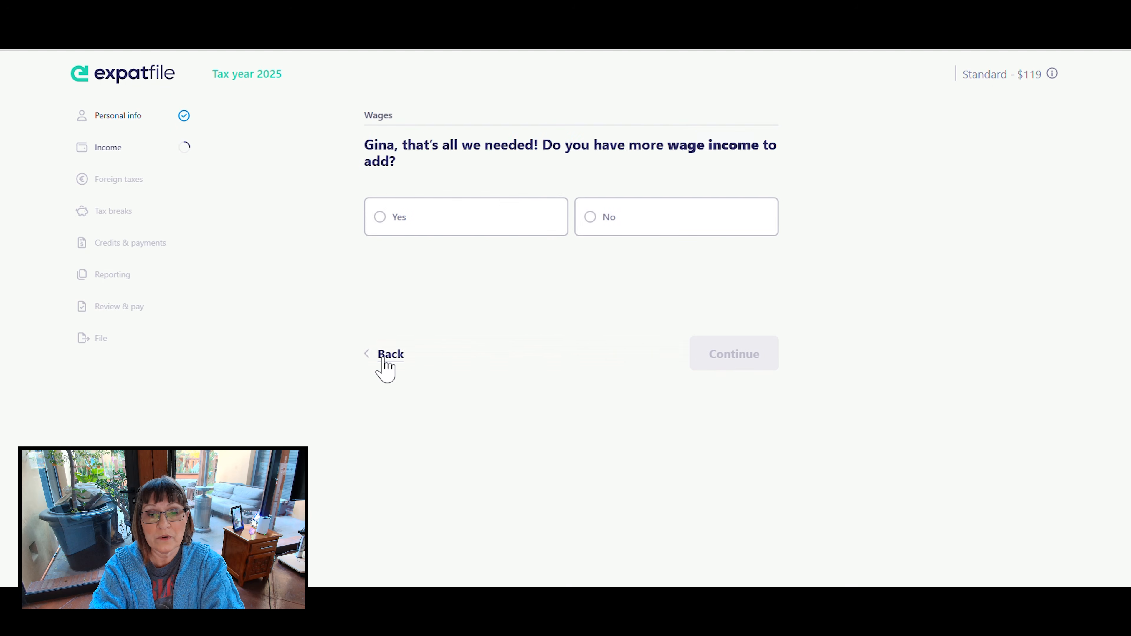
click(592, 225)
click(737, 354)
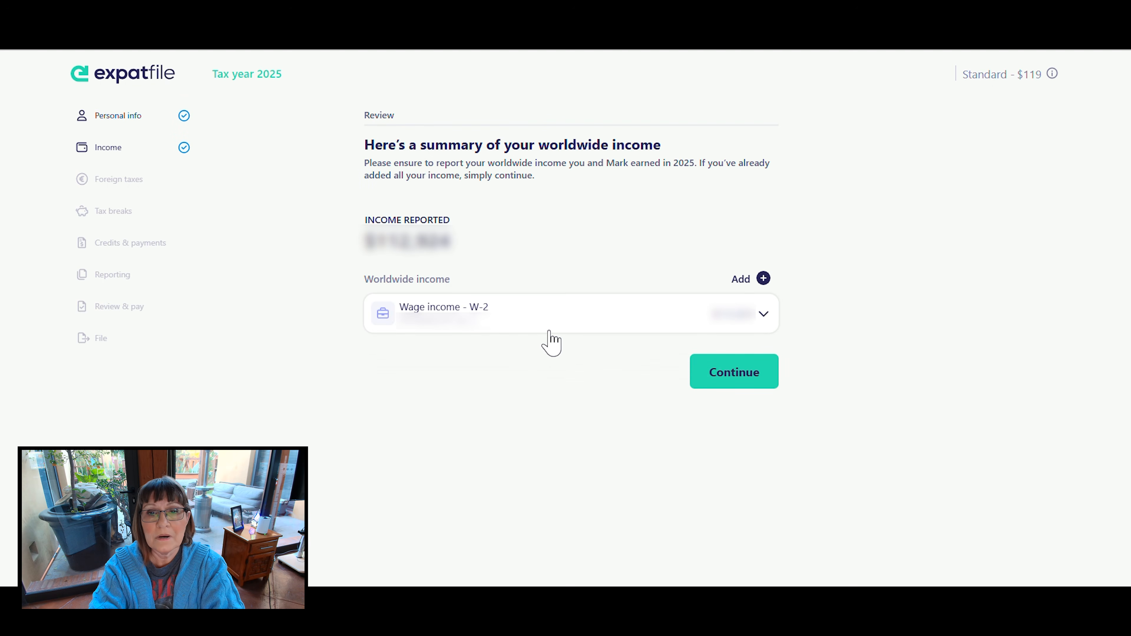
- Add self-employment income as another worldwide income source and assign it to the primary taxpayer rather than the spouse
click(763, 278)
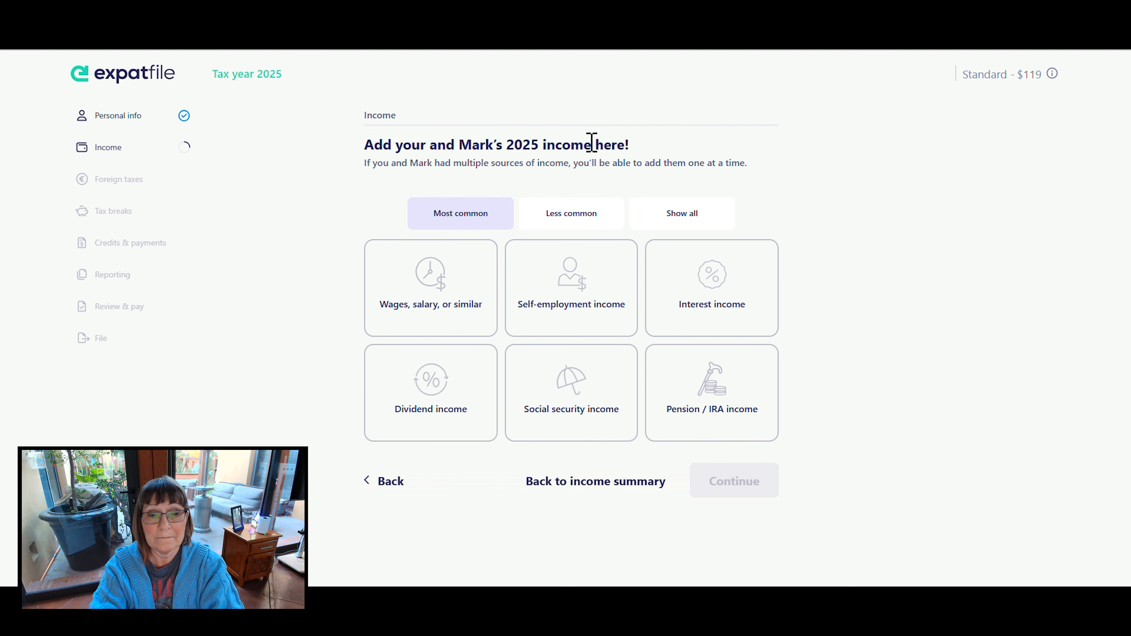
click(581, 305)
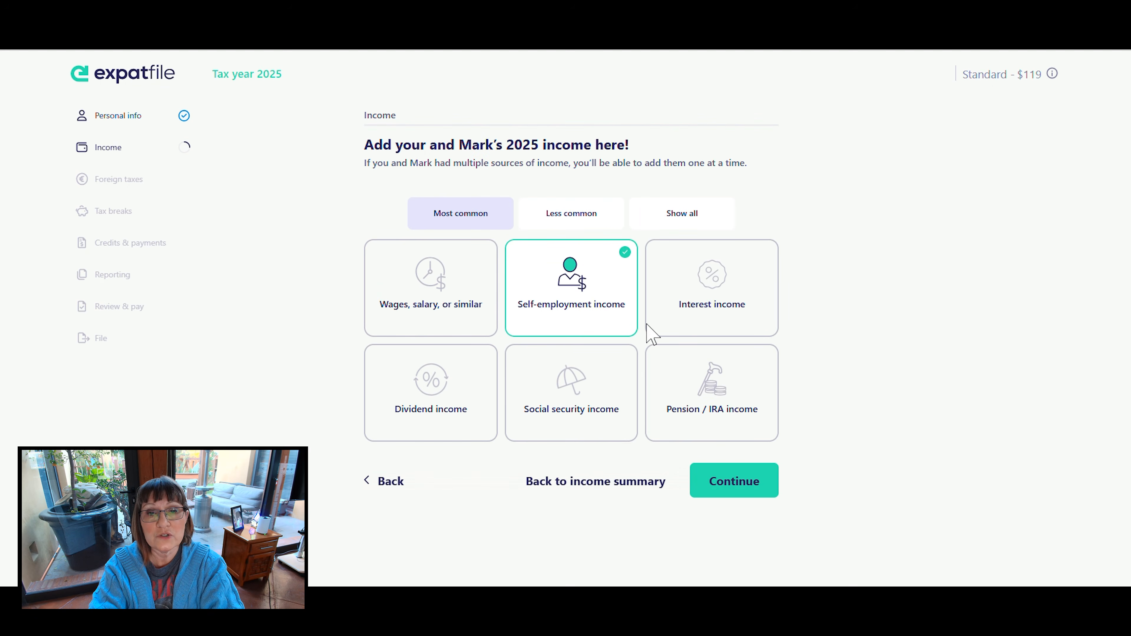
click(734, 473)
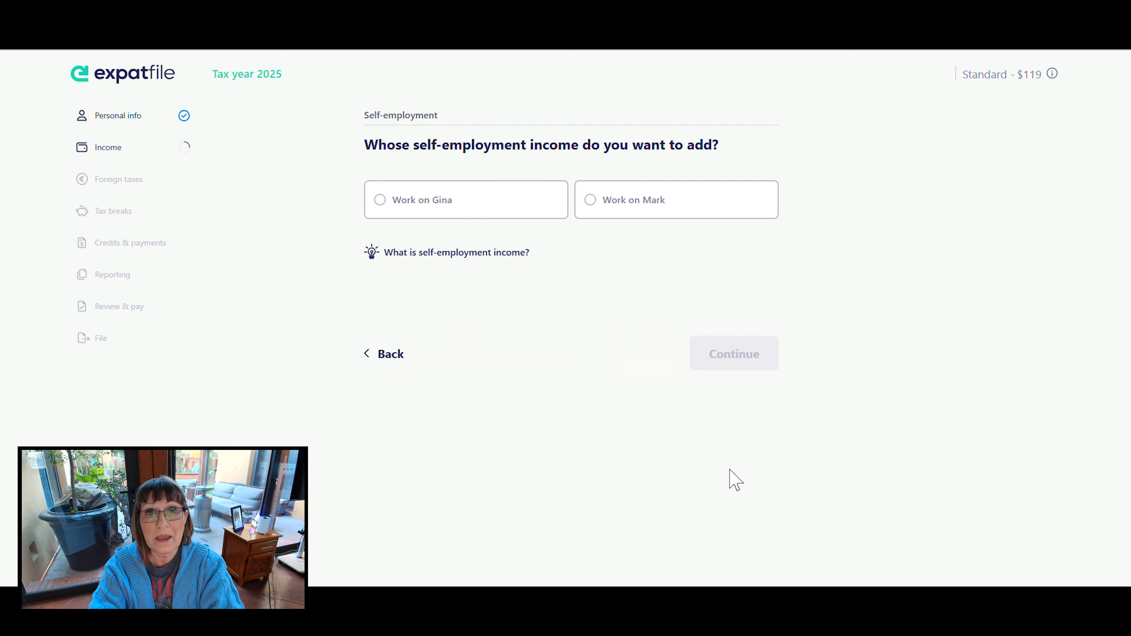
click(418, 214)
click(739, 358)
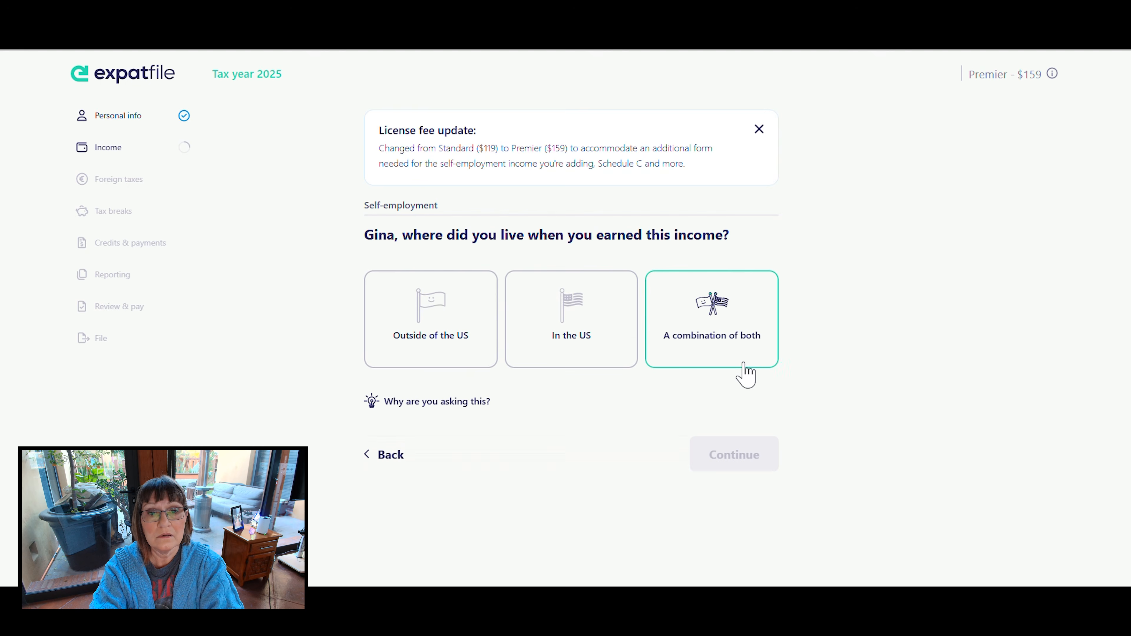
- State that the taxpayer lived outside of the US when earning the self-employment income, with Mexico as the primary country
click(428, 319)
click(743, 450)
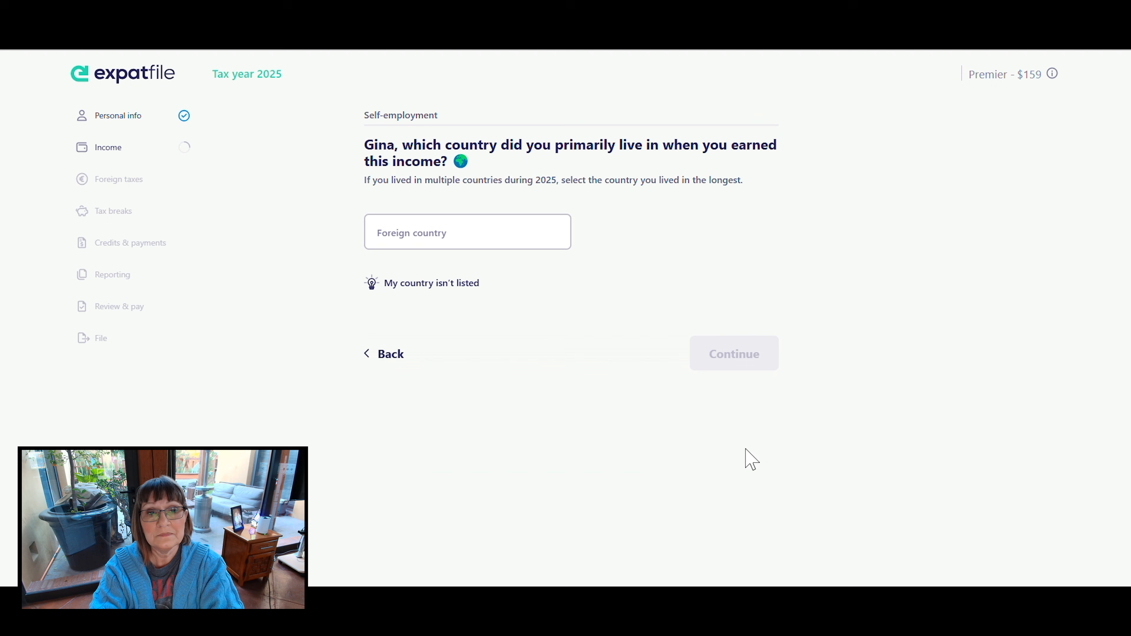
click(496, 236)
text(Mexico)
click(422, 266)
click(744, 354)
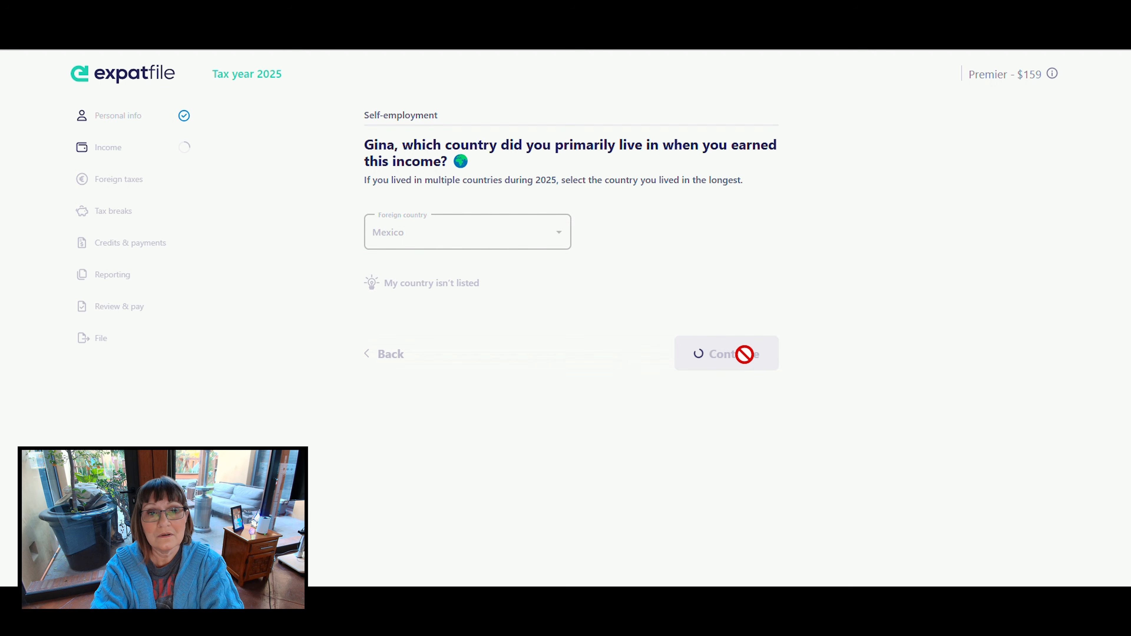
- Answer the self-employment question that follows the country and enter the name of the business
click(593, 203)
click(742, 363)
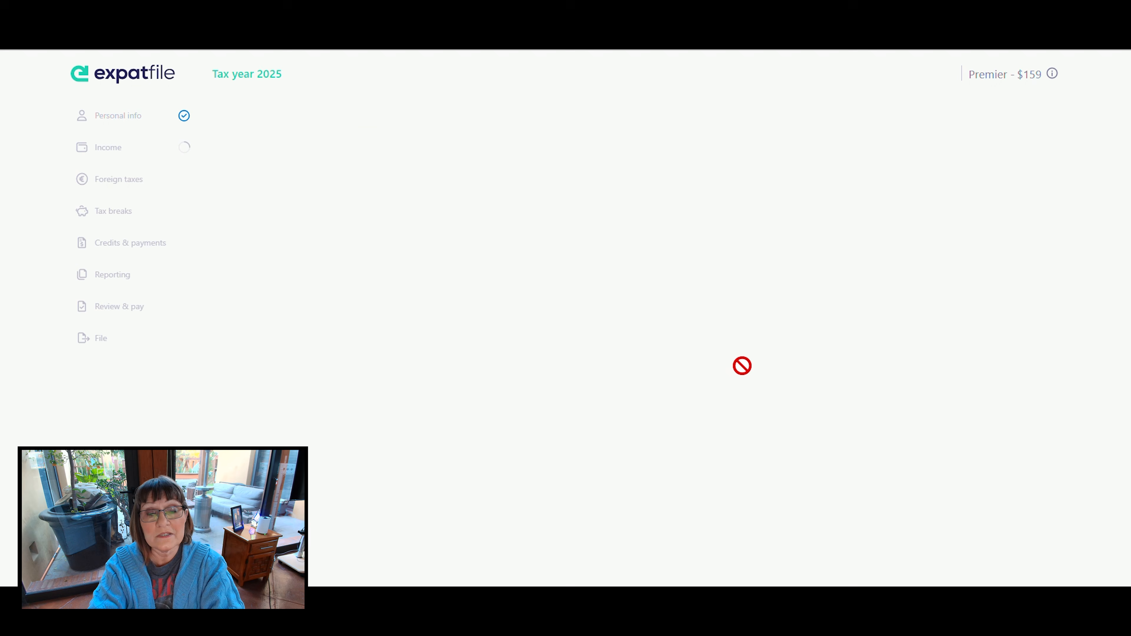
click(478, 203)
text(G)
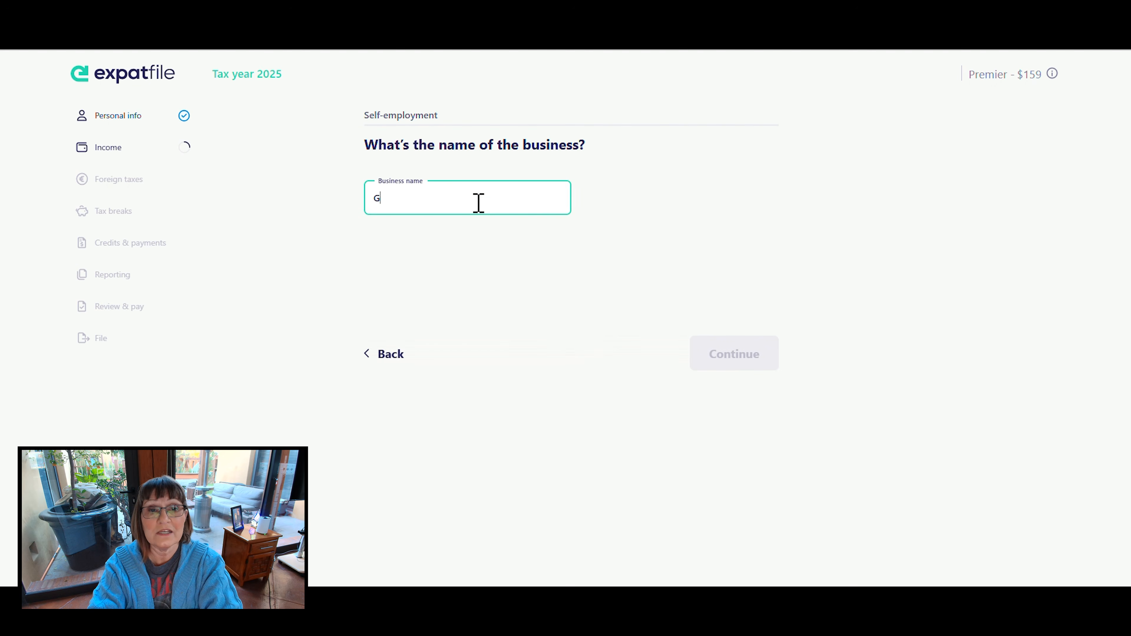
text(ina Consulting LLC)
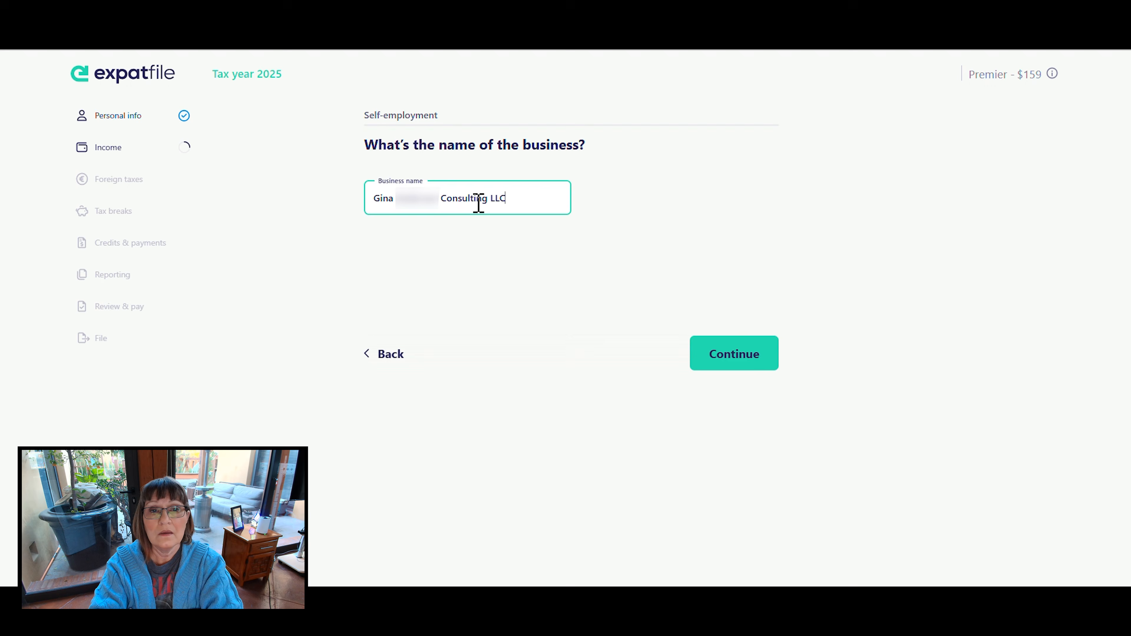
click(739, 345)
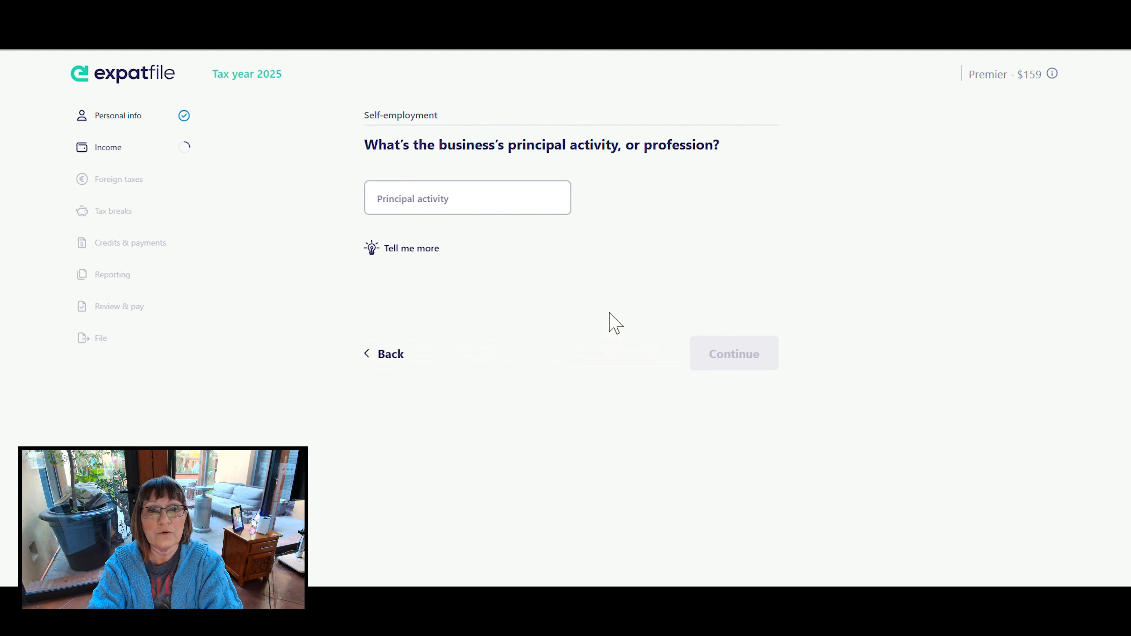
- Enter IT Consulting as the business's principal activity or profession
click(456, 207)
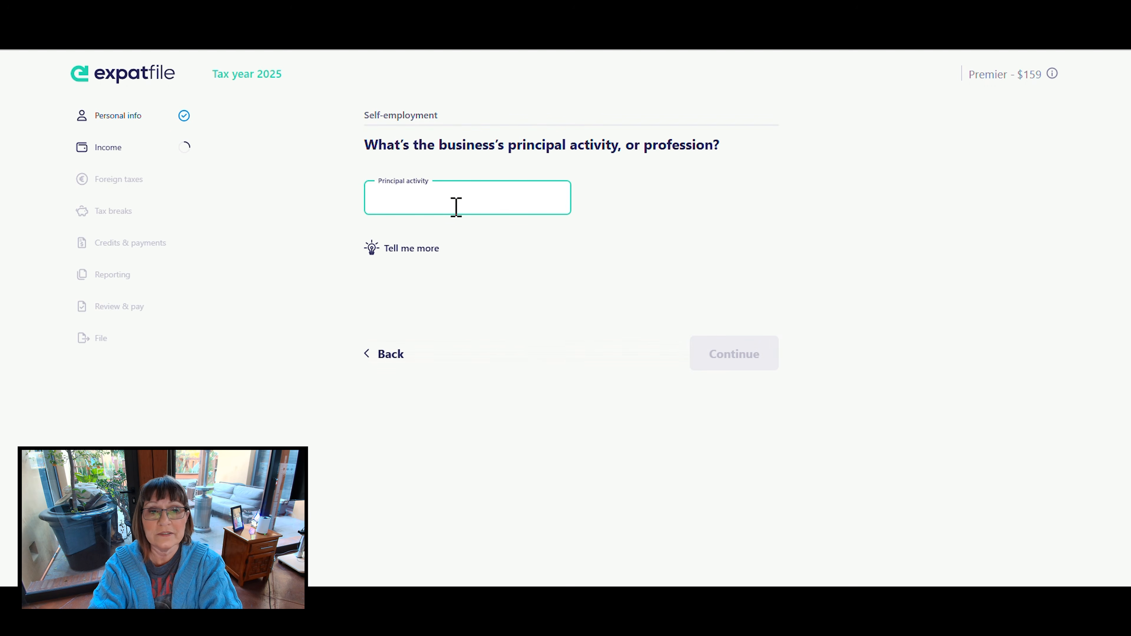
text(IT Consulting)
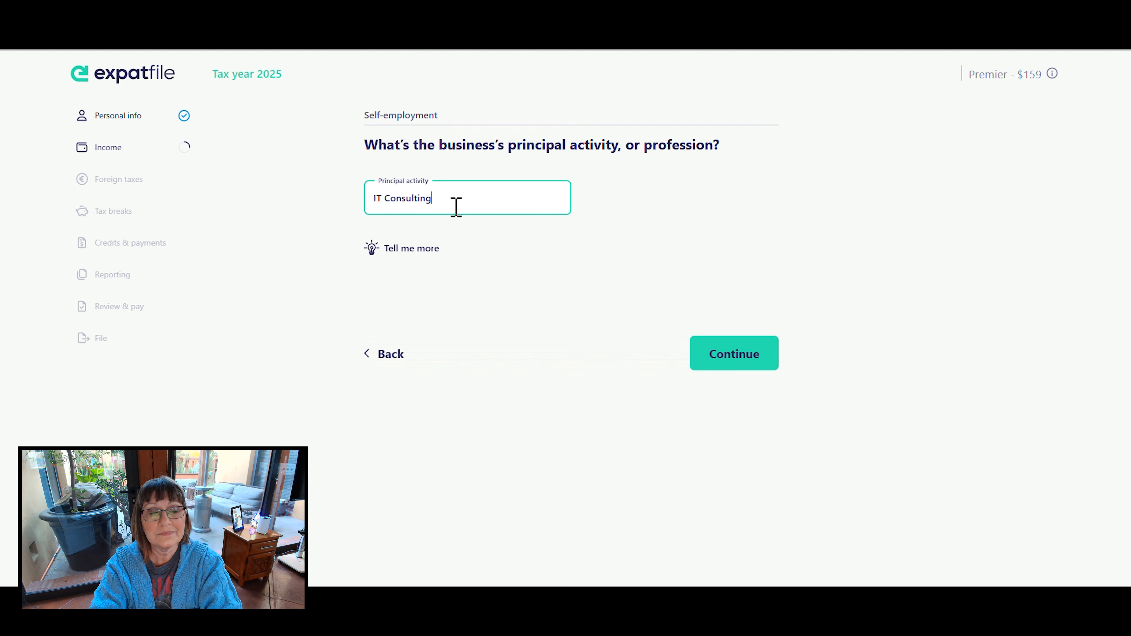
click(747, 357)
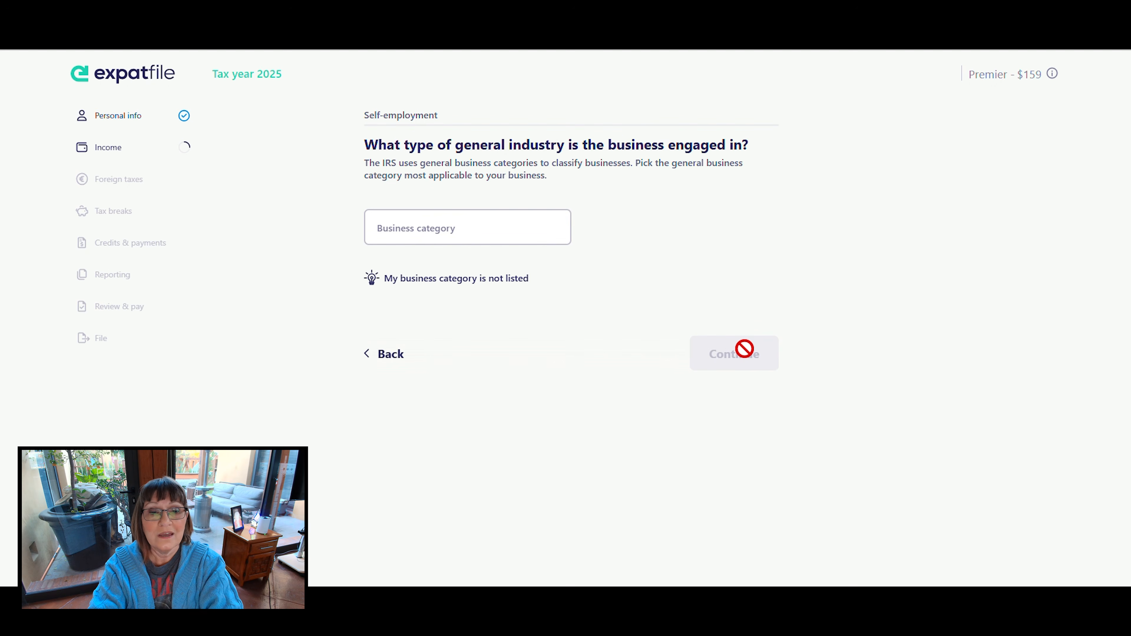
- Look through the IRS business categories and choose Computer Systems Design & Related Services as the general industry
click(476, 223)
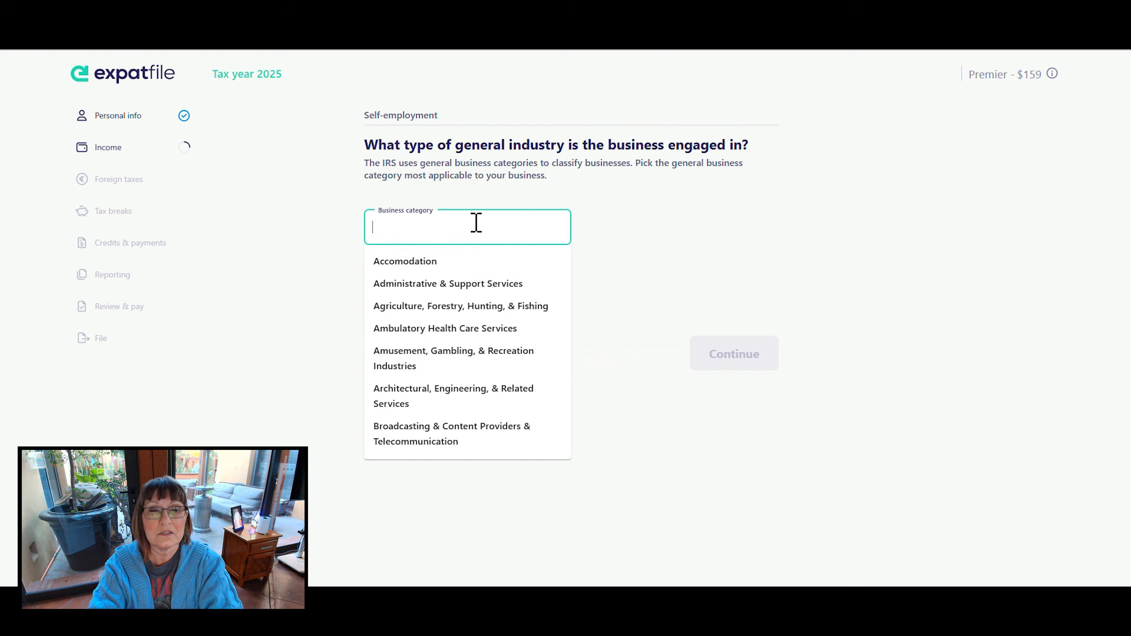
scroll(467, 362, down, 5)
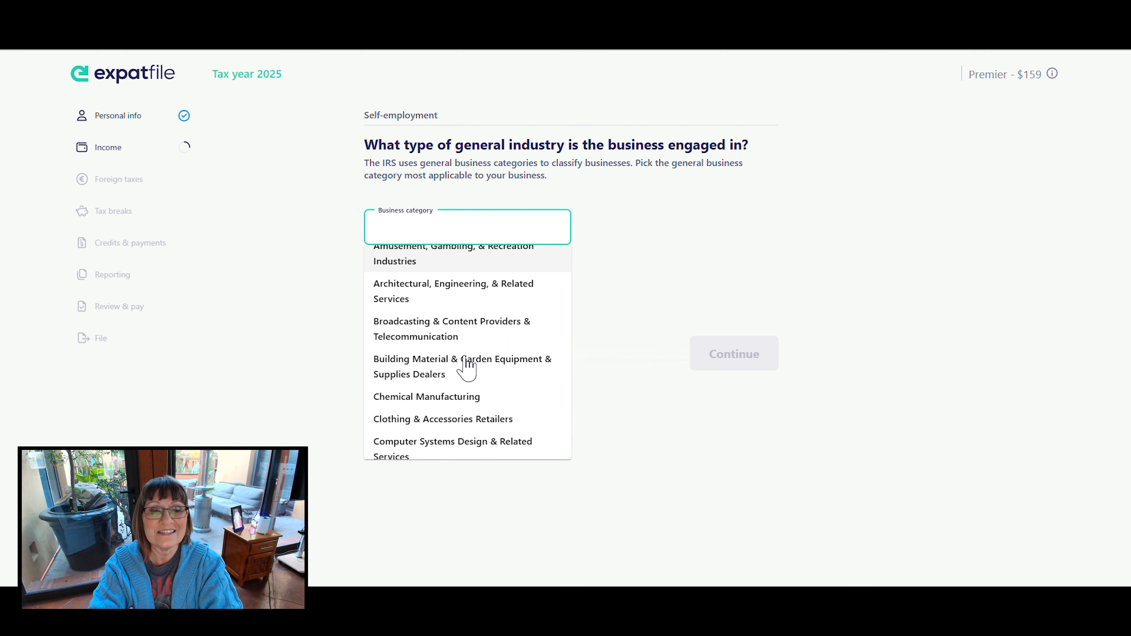
scroll(466, 366, down, 5)
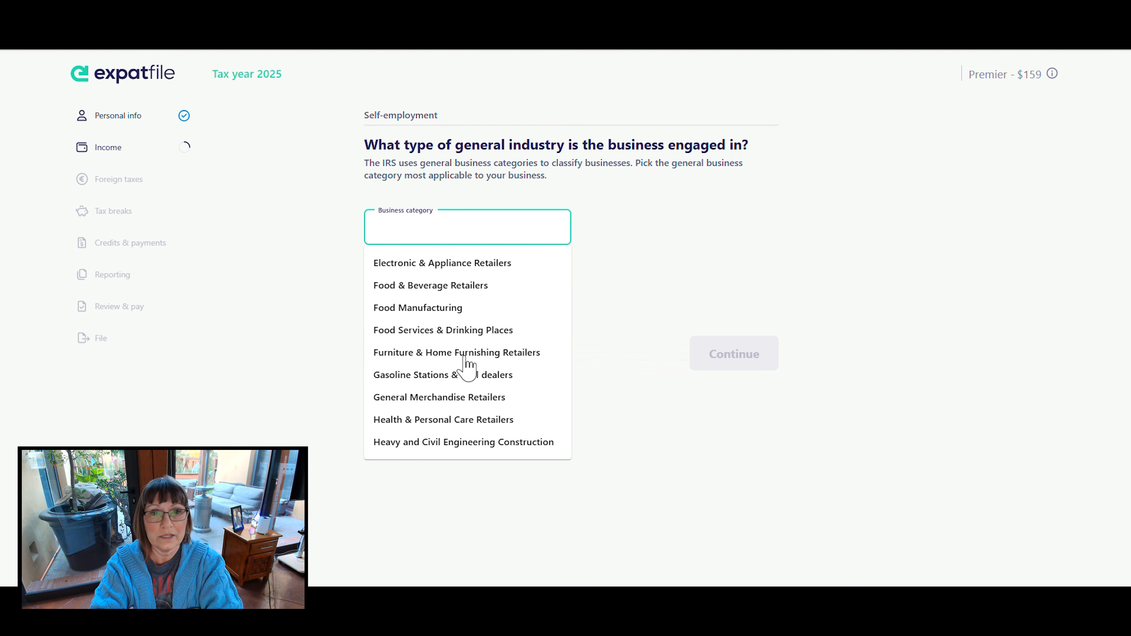
scroll(466, 366, down, 2)
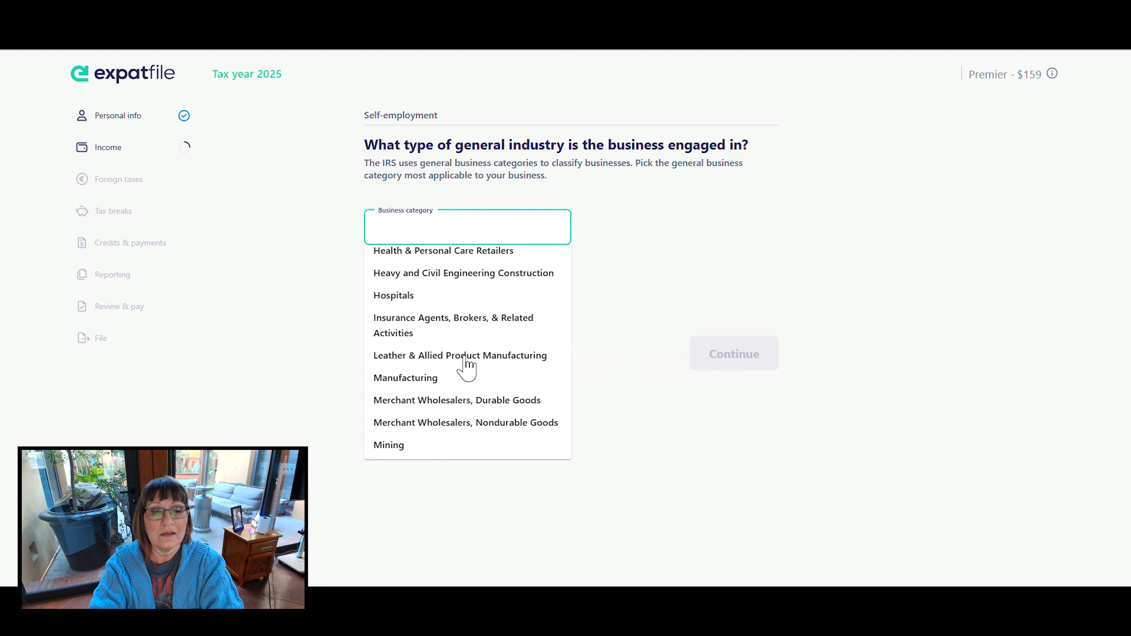
scroll(466, 366, down, 3)
scroll(467, 366, down, 3)
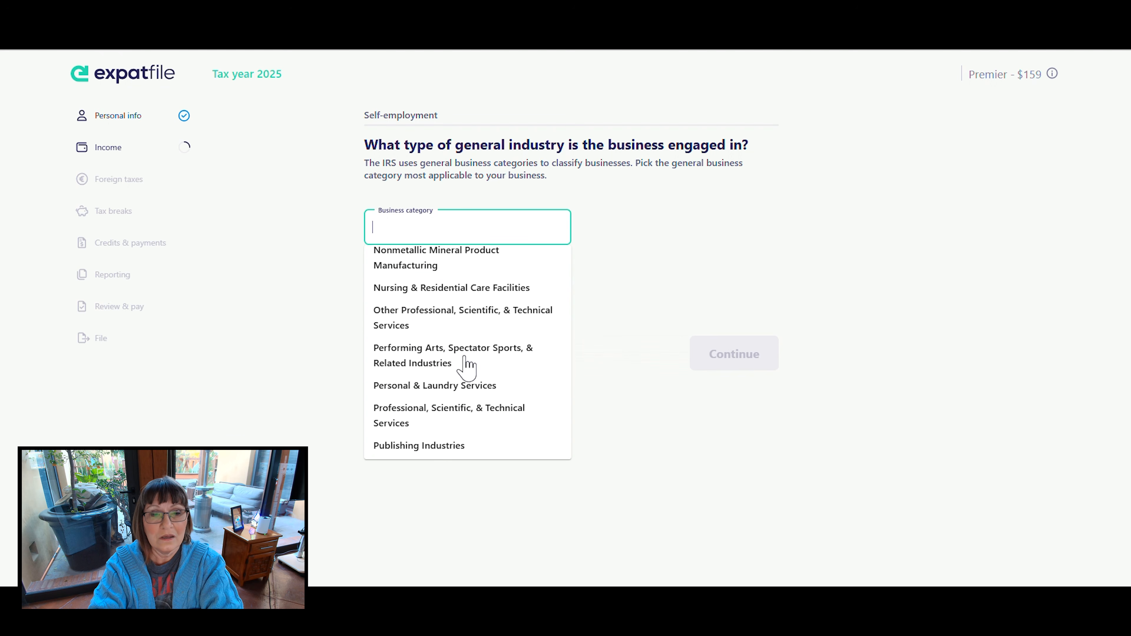
scroll(466, 366, down, 1)
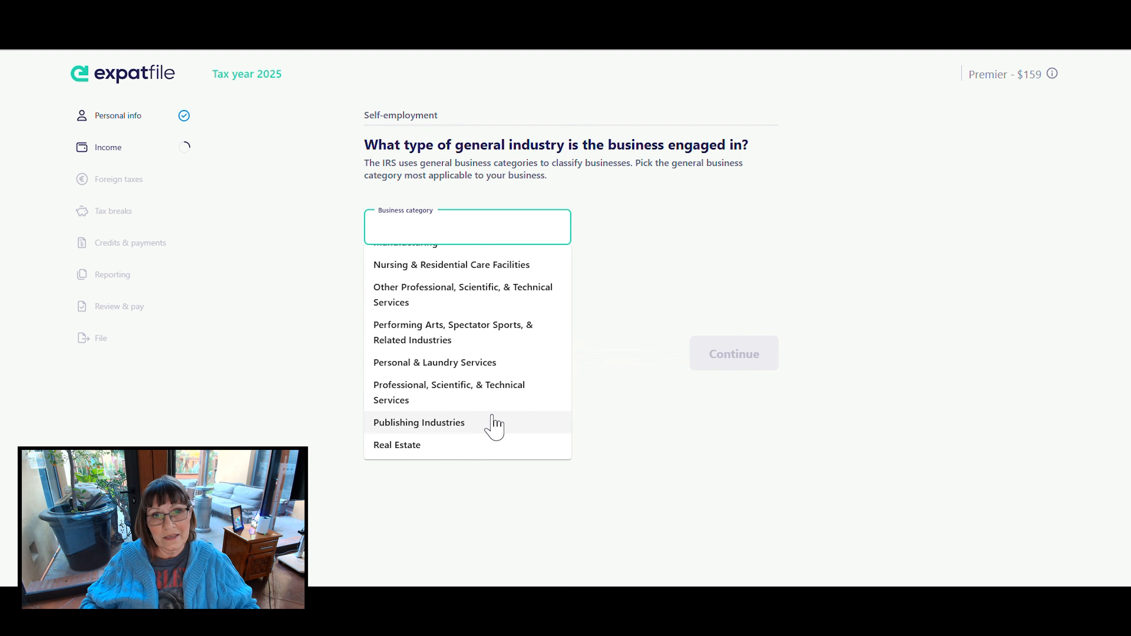
scroll(494, 427, down, 1)
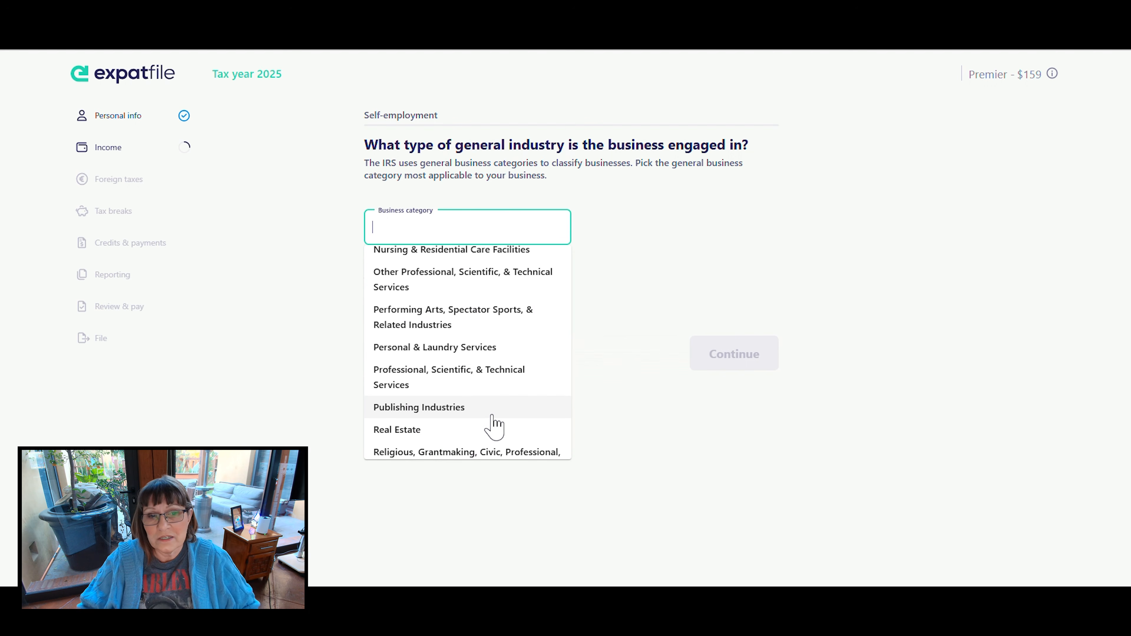
scroll(494, 428, down, 6)
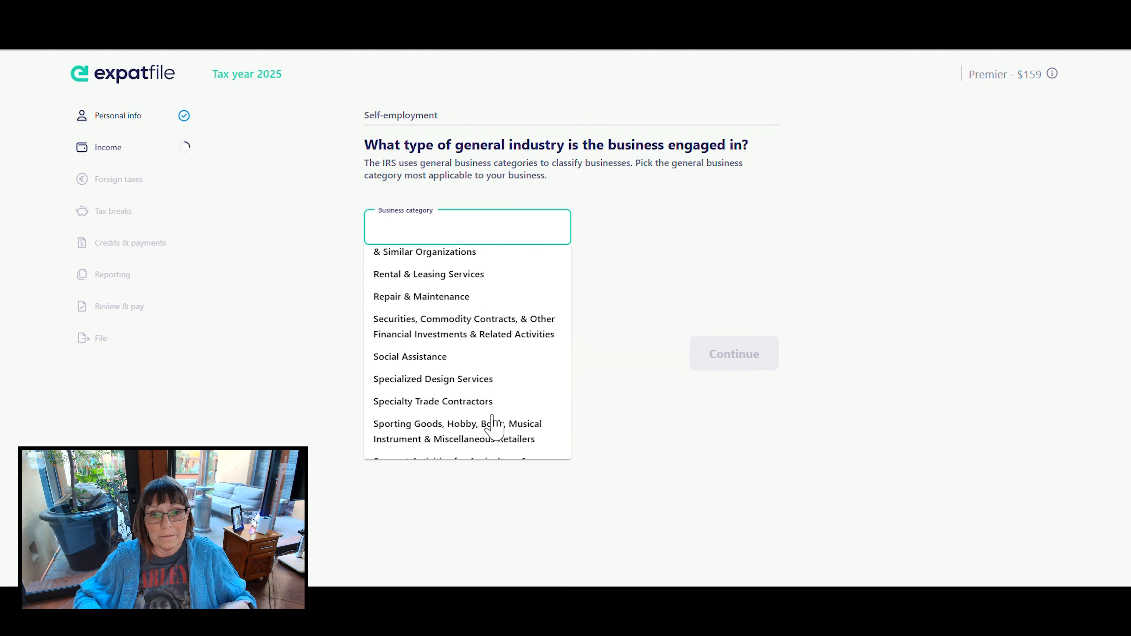
scroll(494, 428, down, 5)
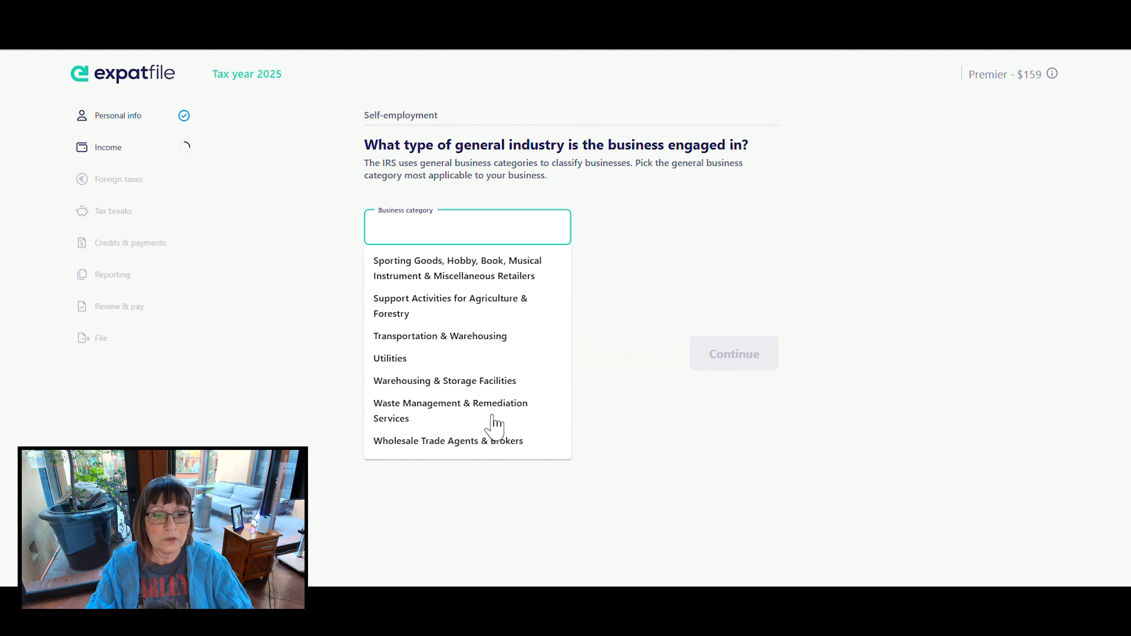
scroll(463, 392, up, 15)
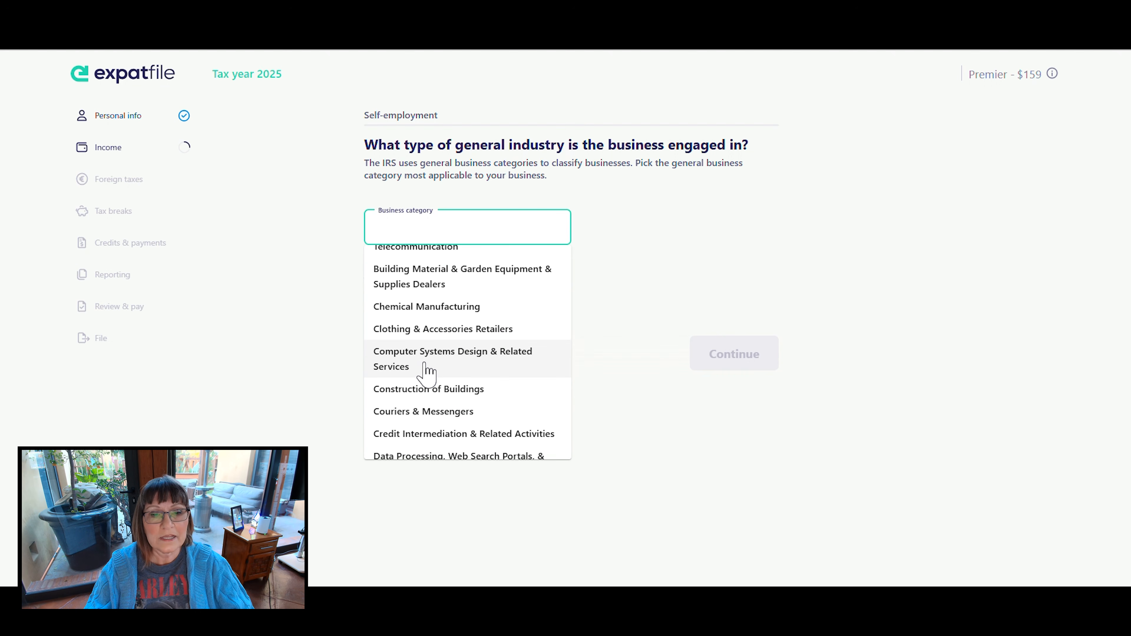
click(451, 360)
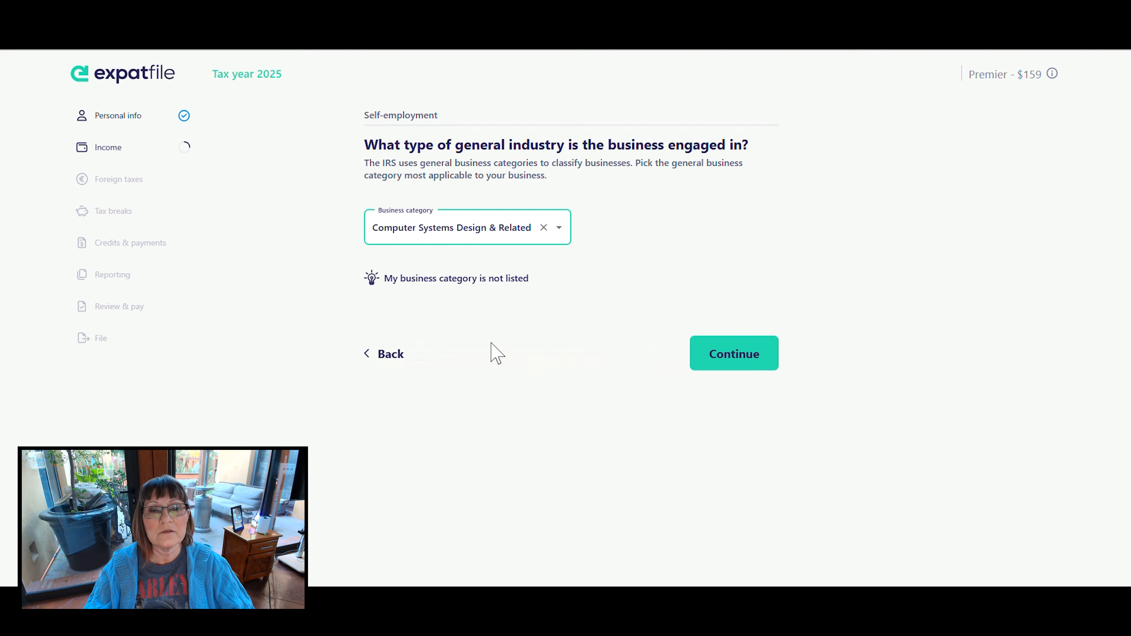
click(736, 352)
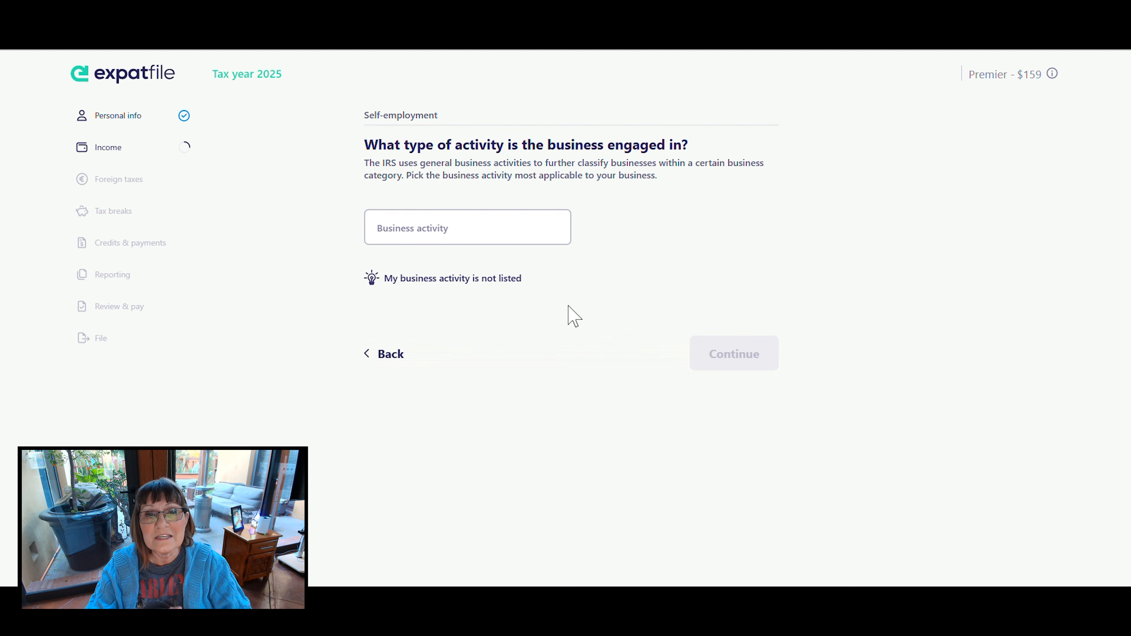
- Choose 541510 - Computer systems design & related services as the business activity
click(492, 228)
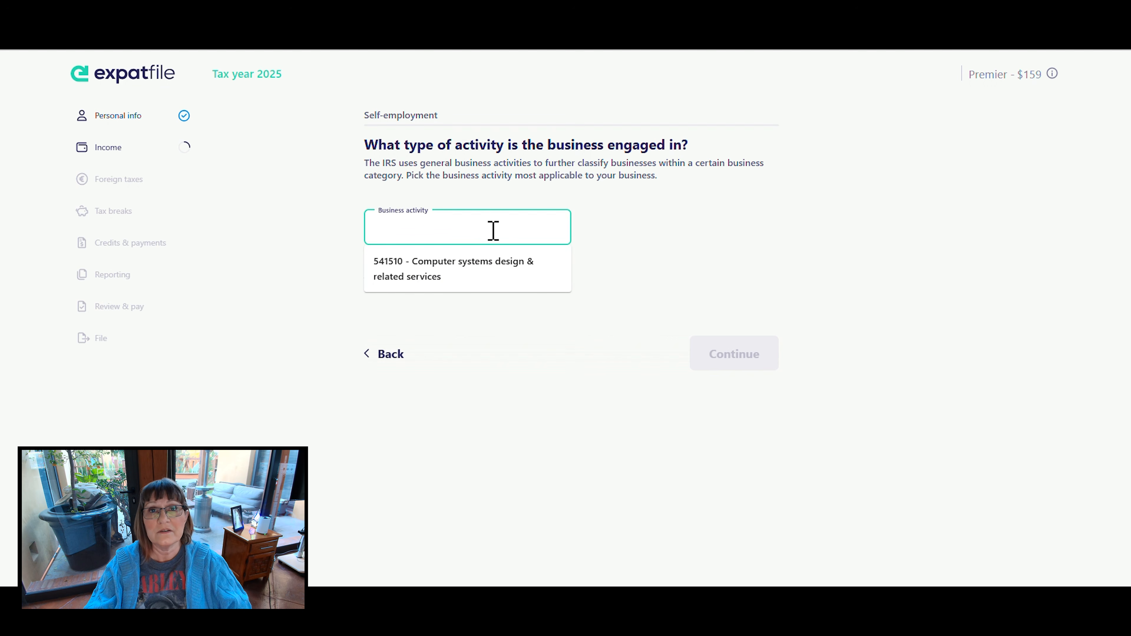
click(494, 270)
click(740, 354)
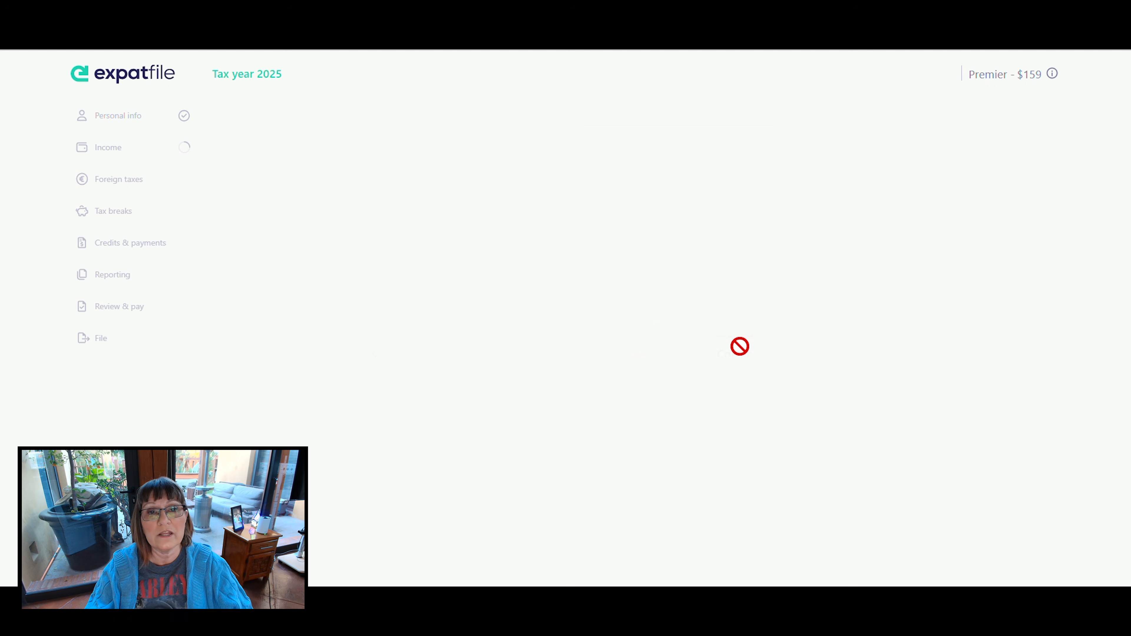
- Answer No to whether the business was started during 2025
drag(556, 336, 542, 313)
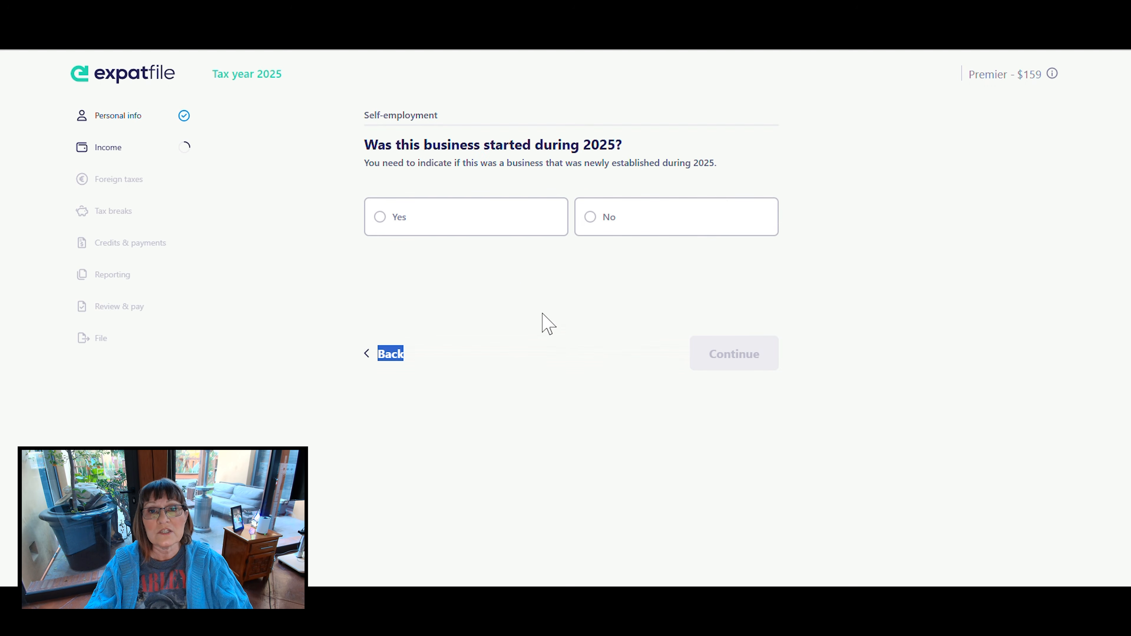
click(543, 315)
click(589, 233)
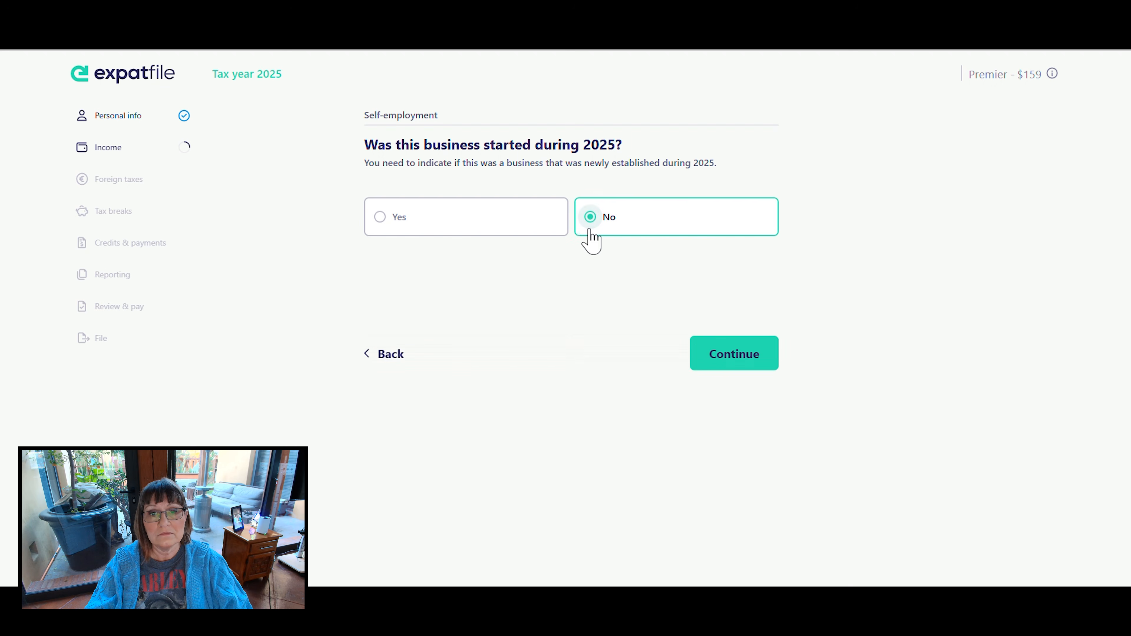
- Answer No to the proposed business address, then accept the alternative address found for the business
click(742, 363)
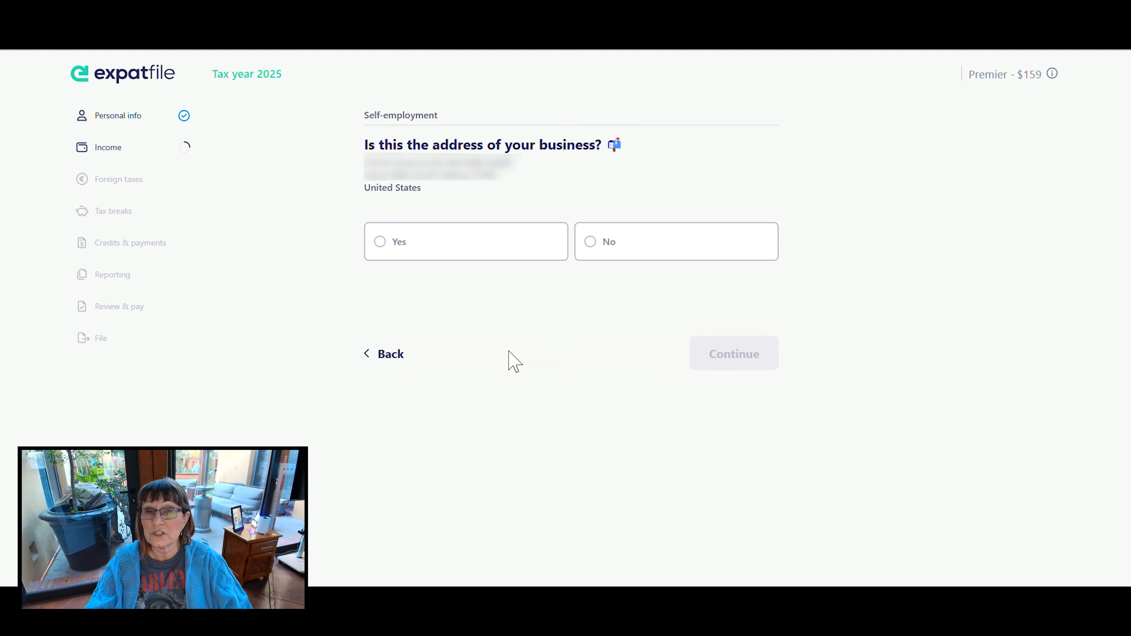
click(591, 246)
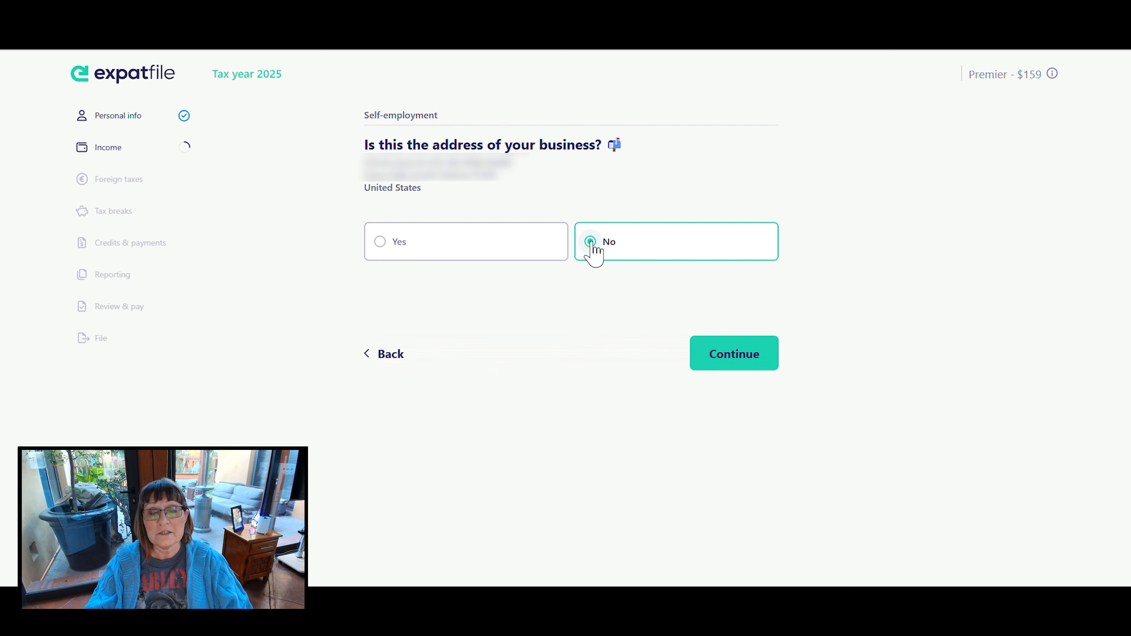
click(730, 352)
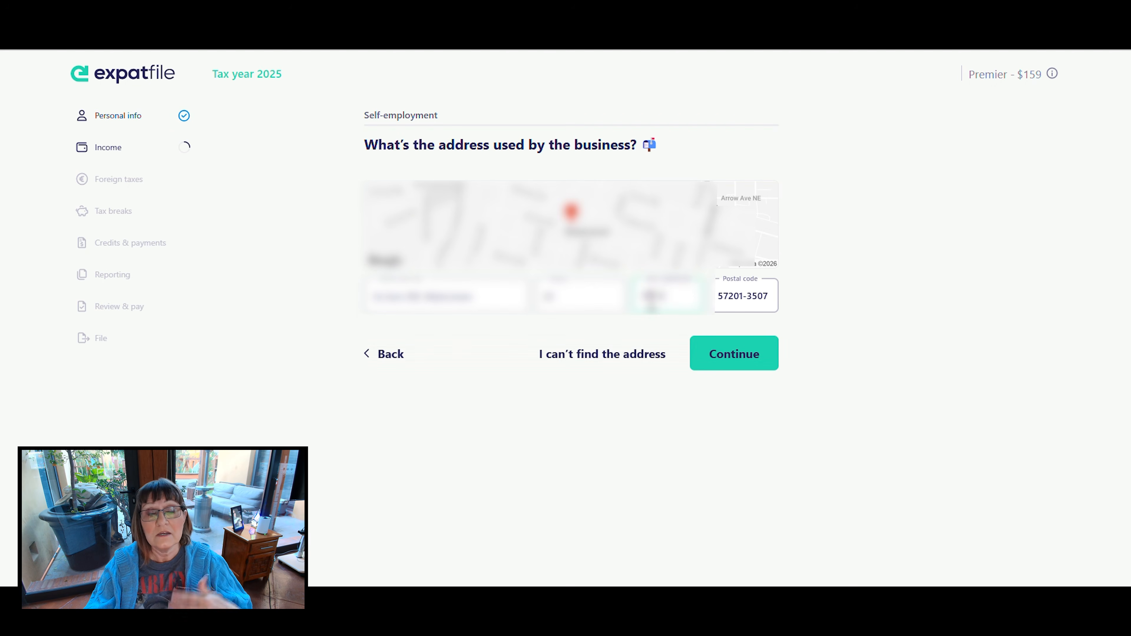
click(738, 363)
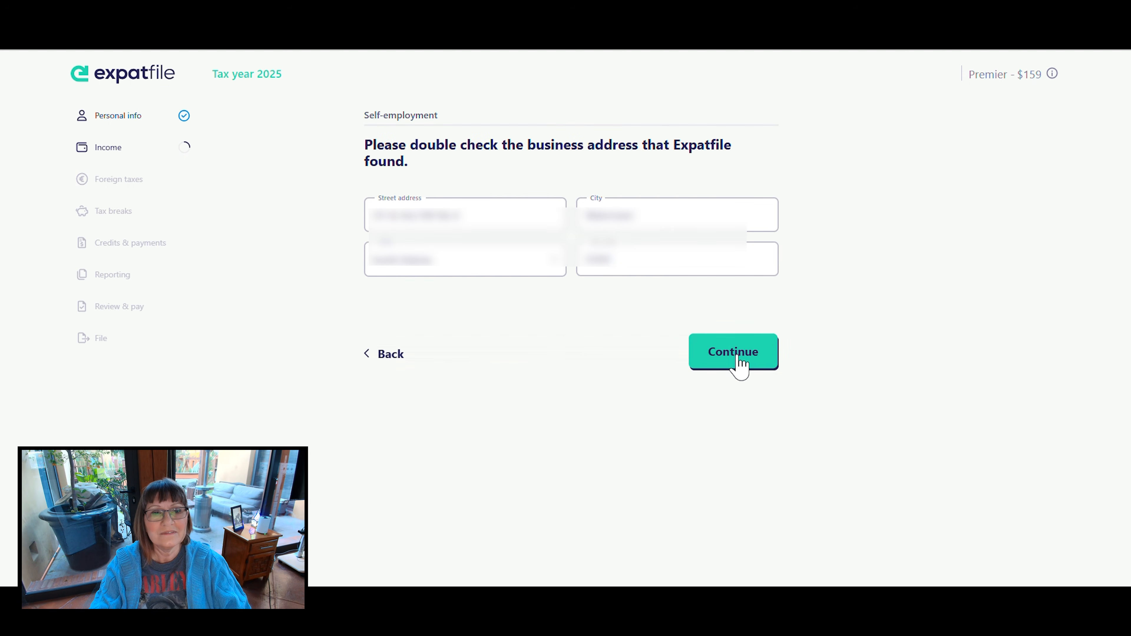
click(736, 355)
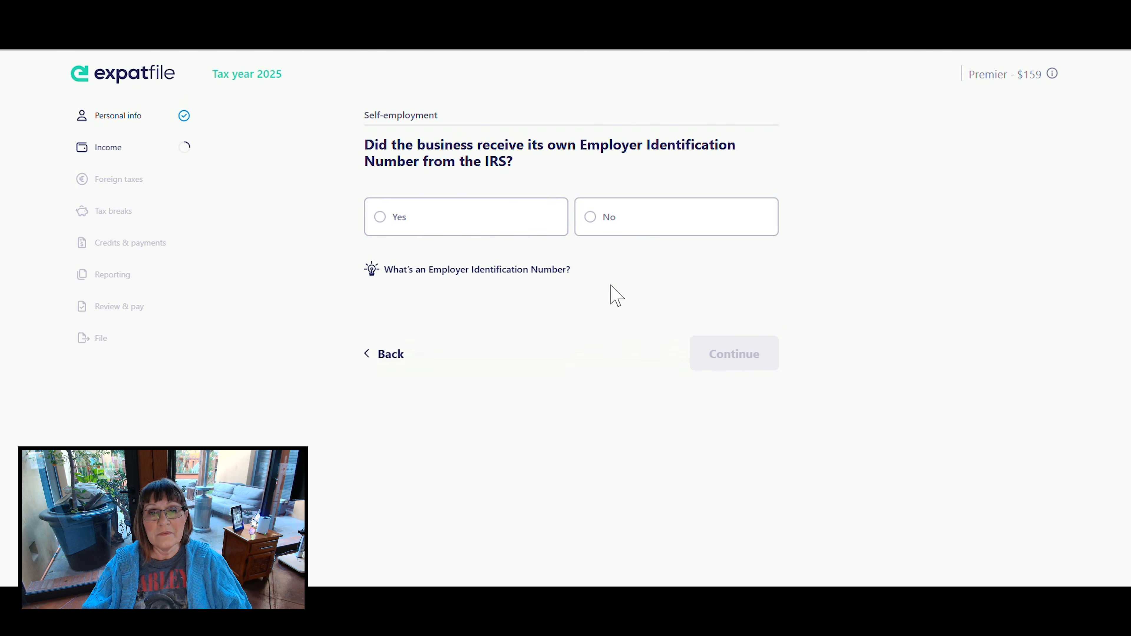
- Answer No to the business having its own Employer Identification Number and choose Cash as its accounting method
click(589, 220)
click(736, 352)
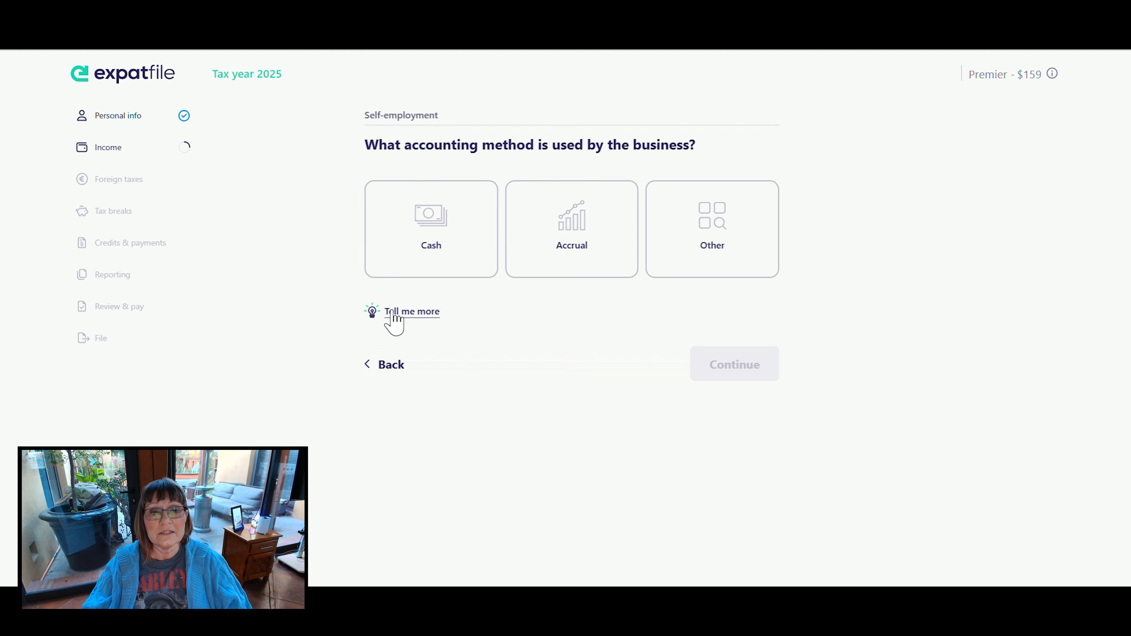
click(401, 312)
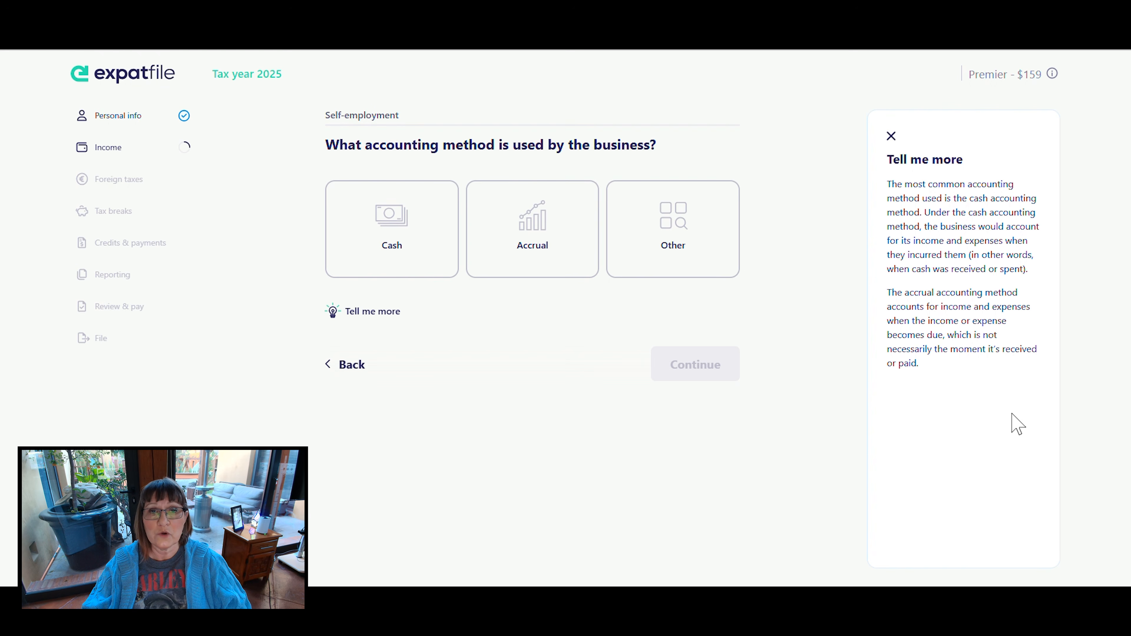
click(391, 219)
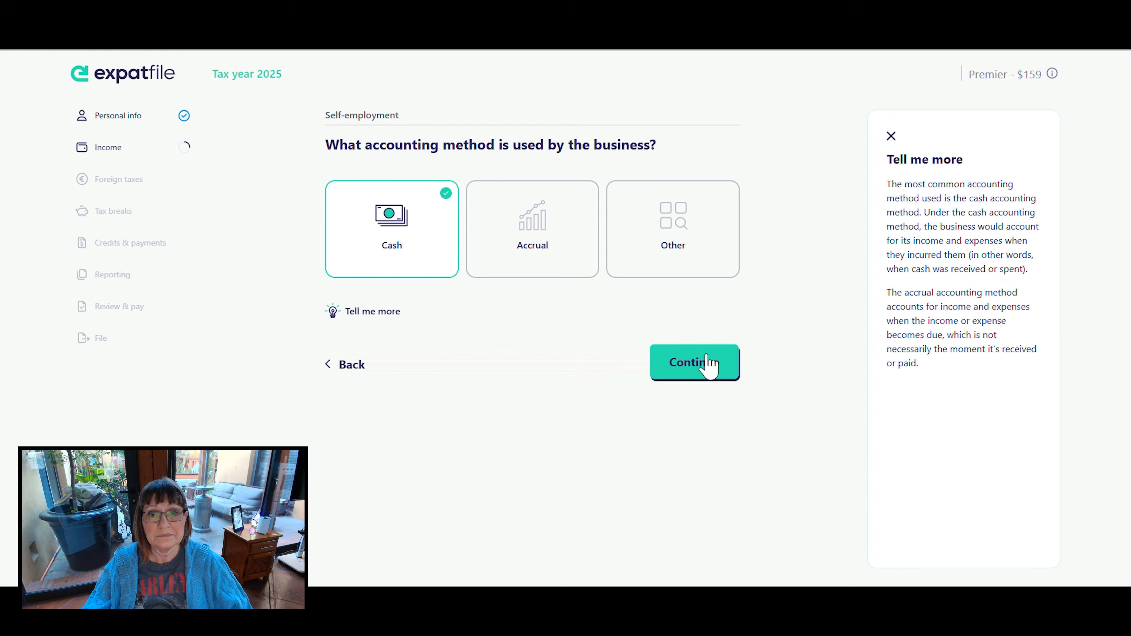
click(891, 137)
click(726, 366)
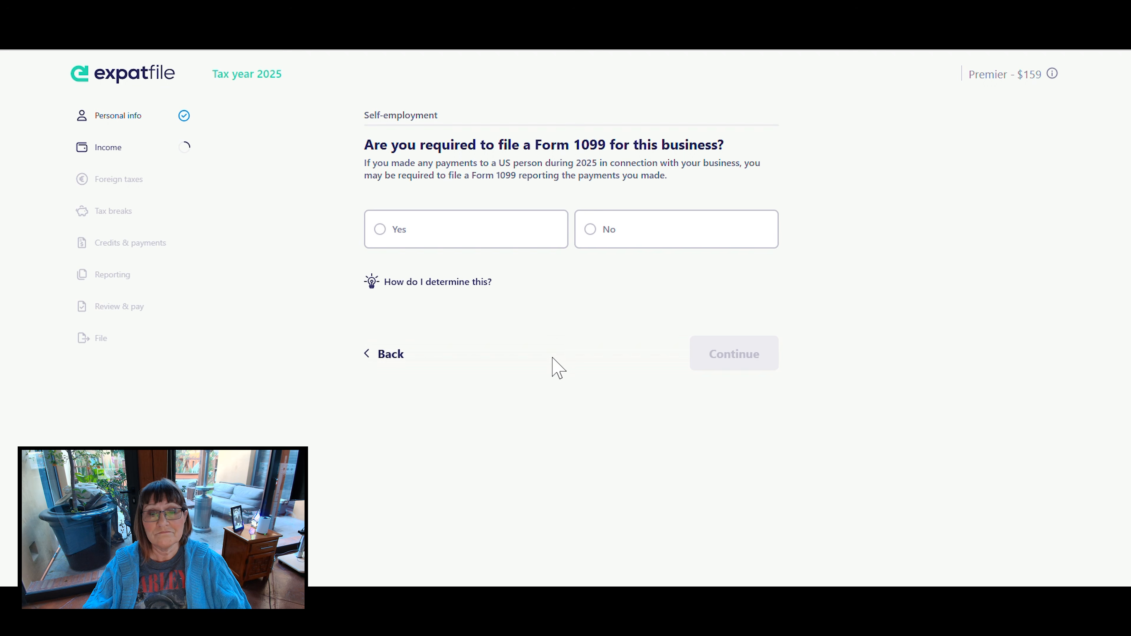
- Read how the Form 1099 filing requirement is determined and answer No for this business
click(467, 281)
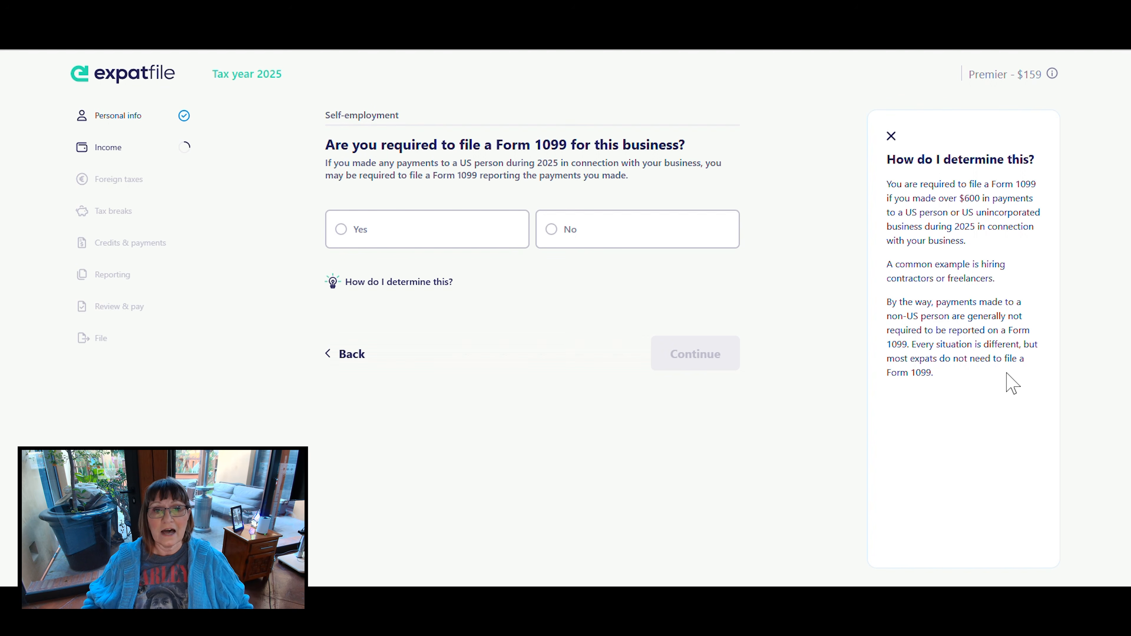
click(892, 137)
click(637, 244)
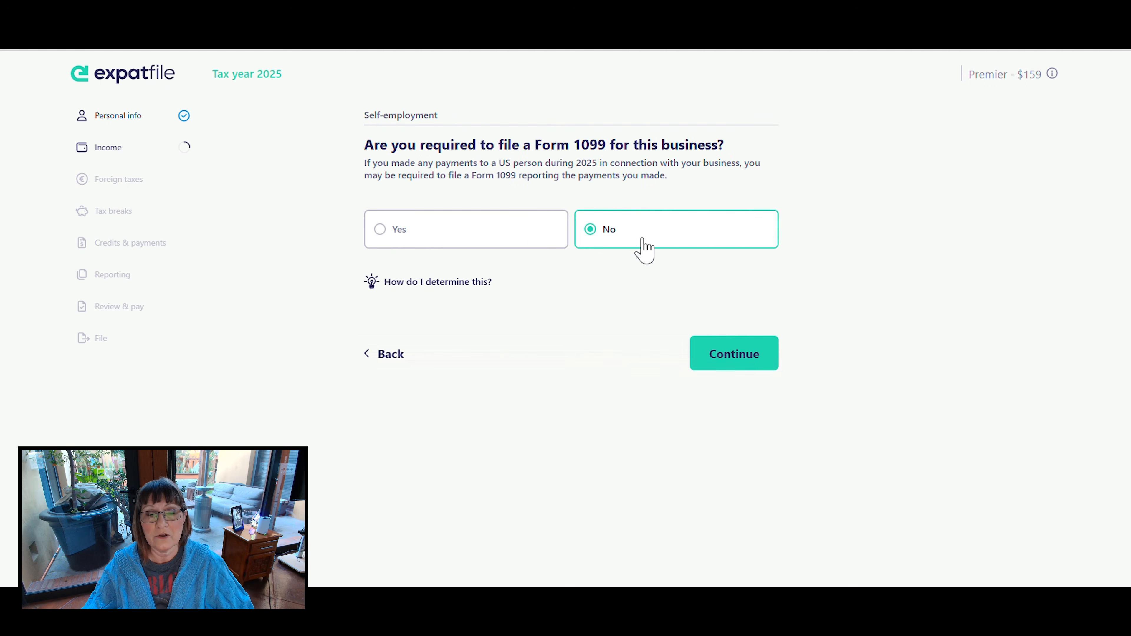
click(743, 350)
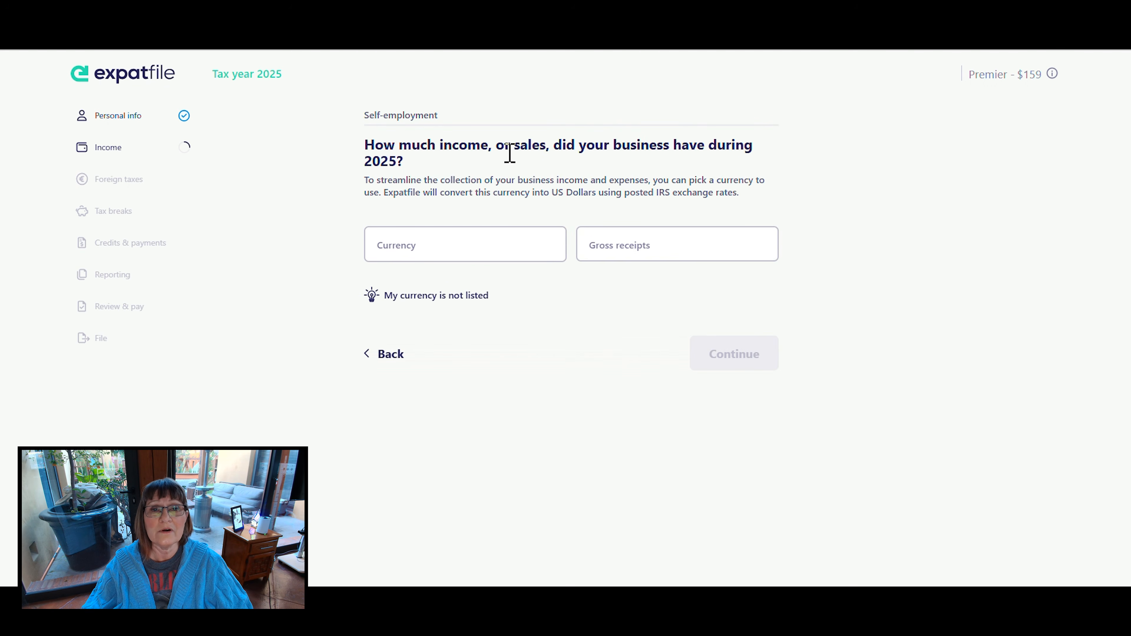
- Choose US Dollar as the business currency and enter the gross receipts for 2025
click(446, 250)
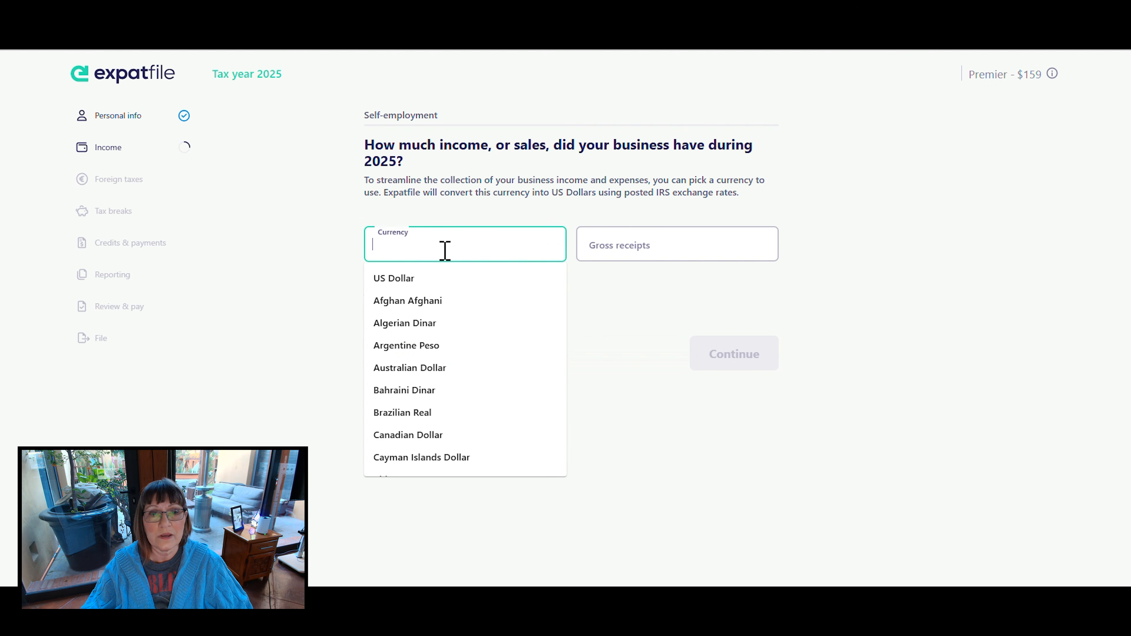
click(388, 279)
click(618, 251)
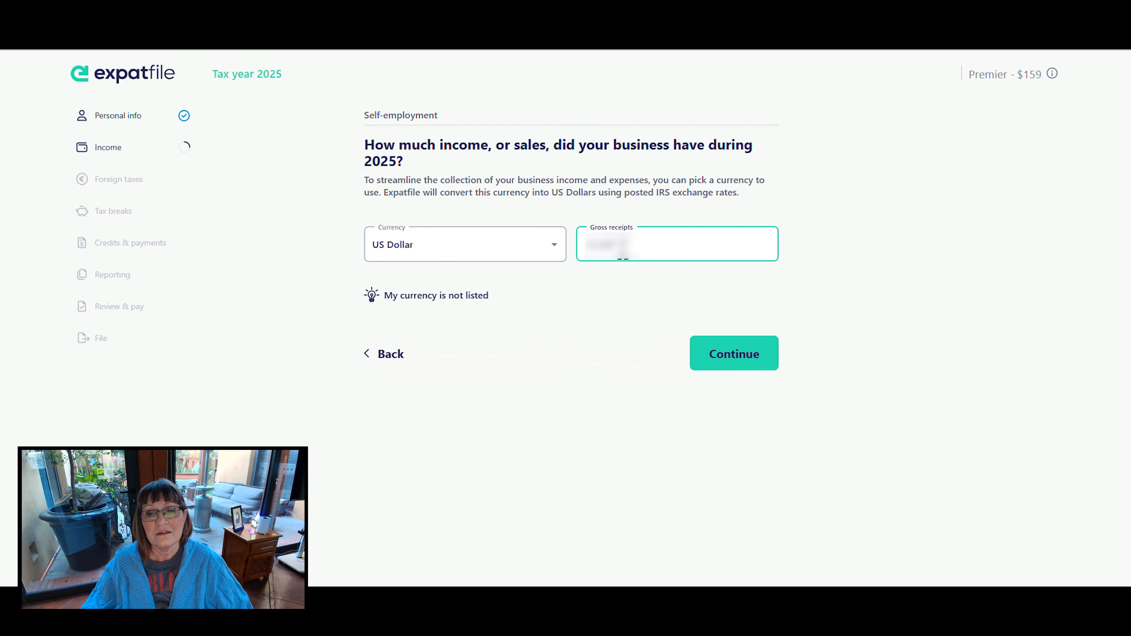
click(942, 345)
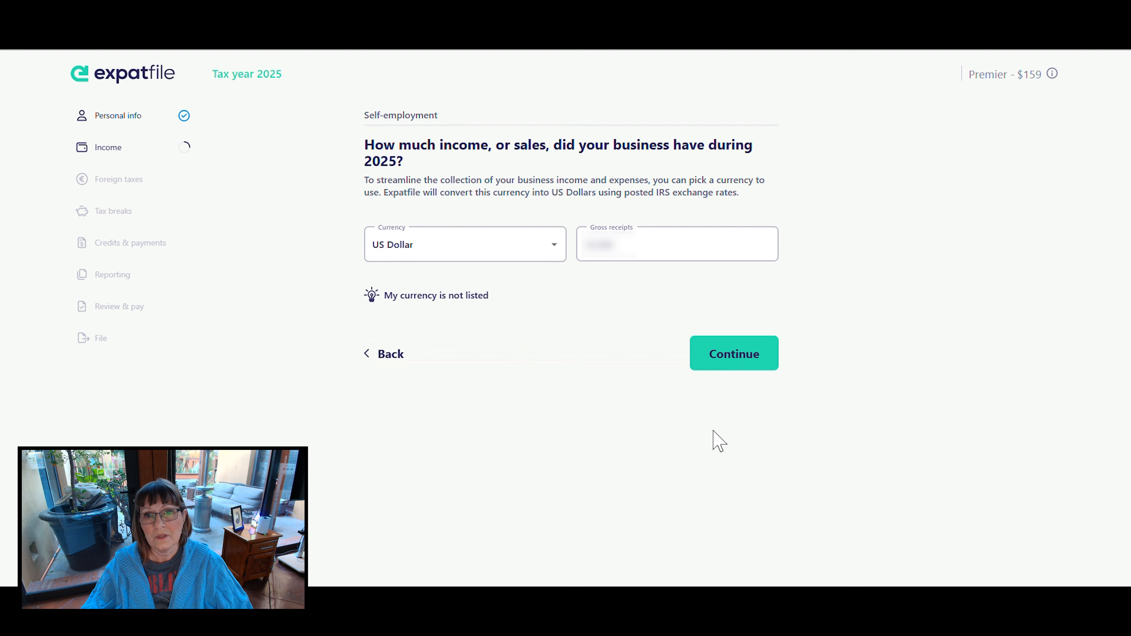
click(740, 354)
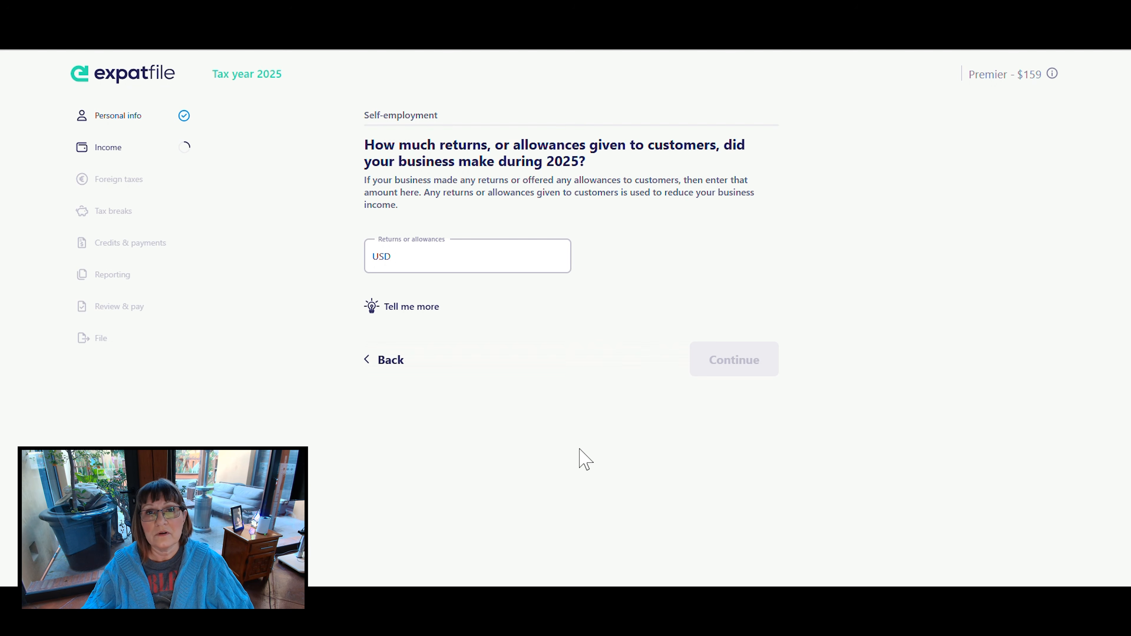
- Enter 0 USD for the business's returns or allowances and 0 USD for its other income
click(403, 263)
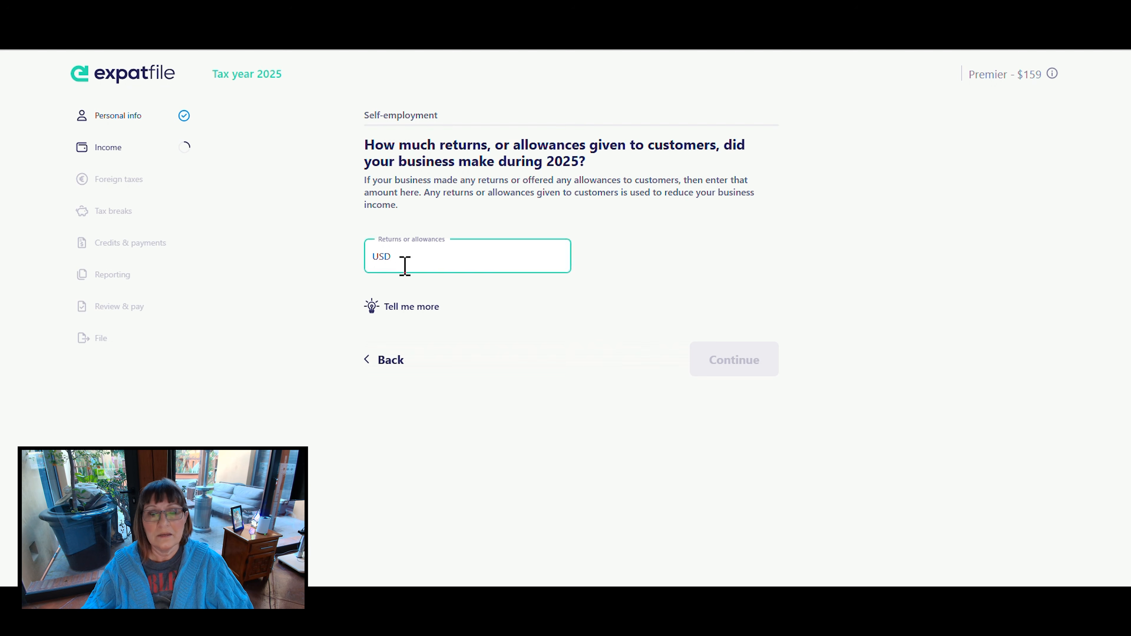
text(0)
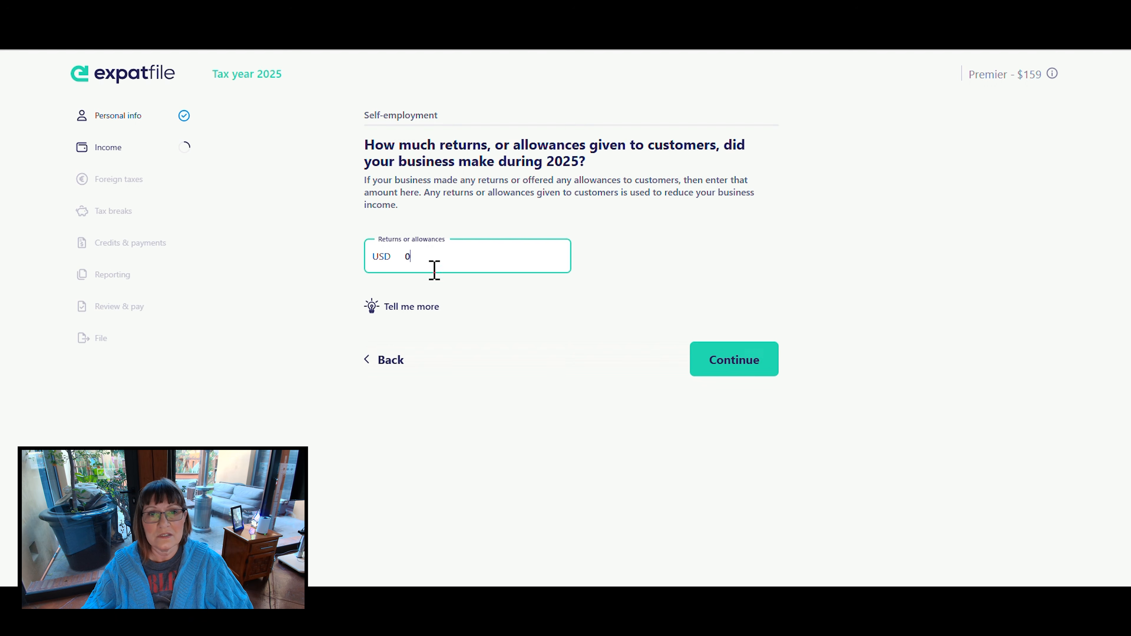
click(750, 360)
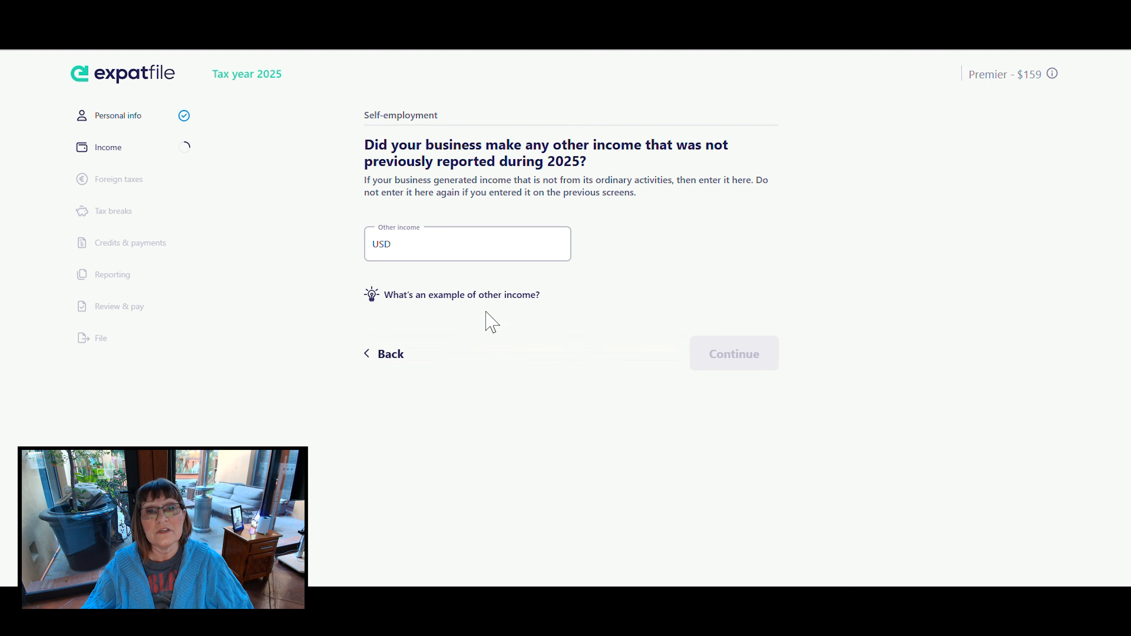
click(423, 245)
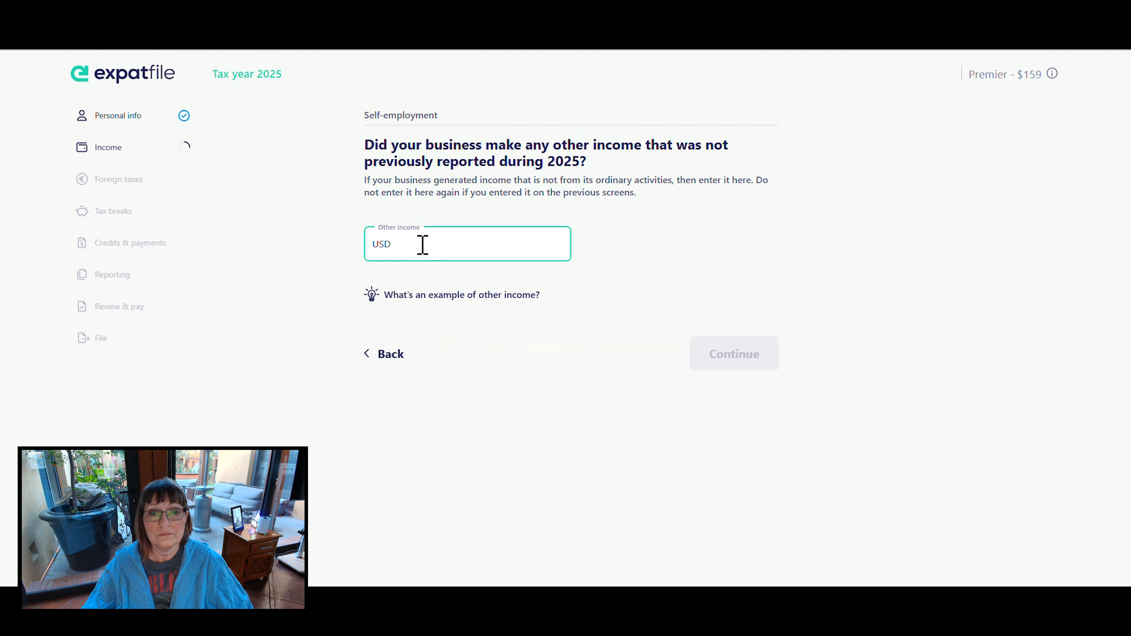
text(0)
click(741, 353)
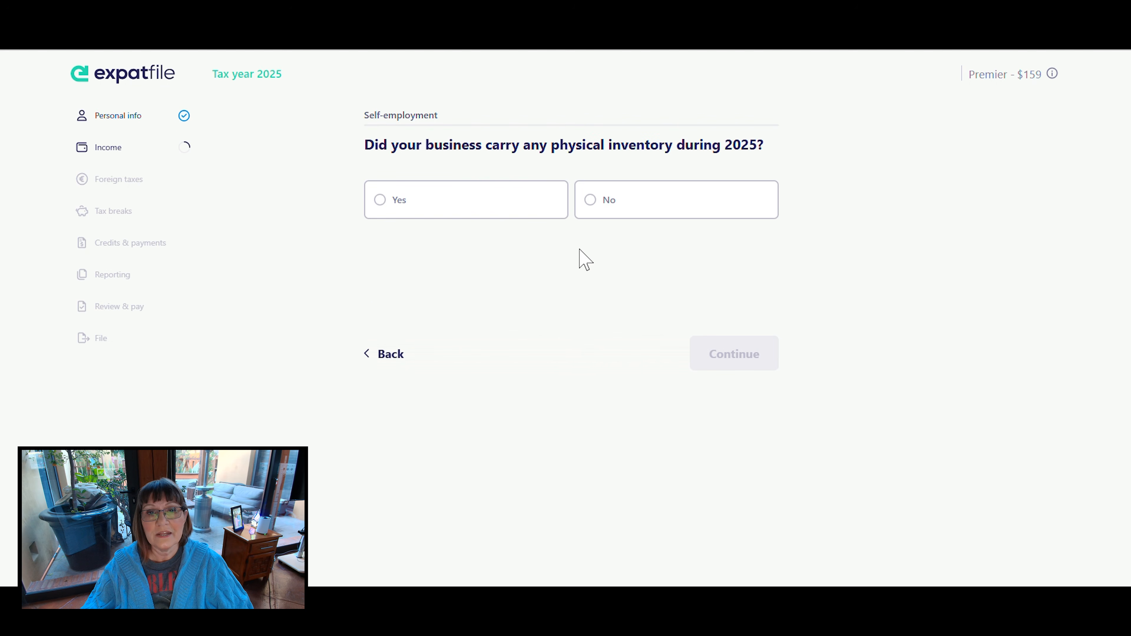
- Answer No to carrying physical inventory and No to using a vehicle for the business during 2025
click(584, 216)
click(721, 349)
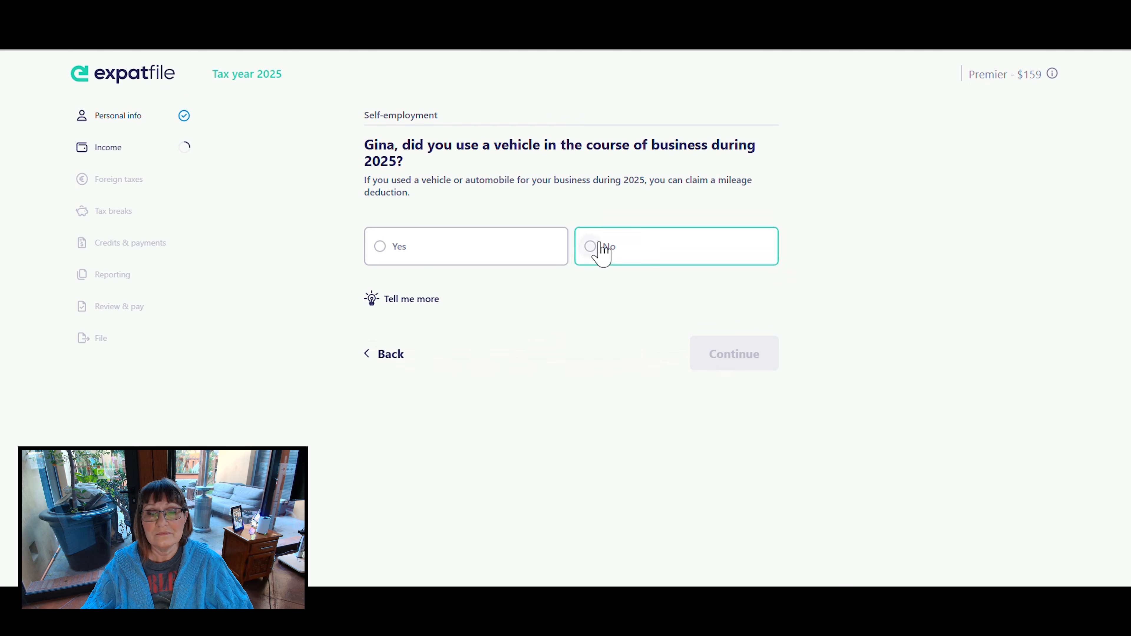
click(591, 249)
click(733, 357)
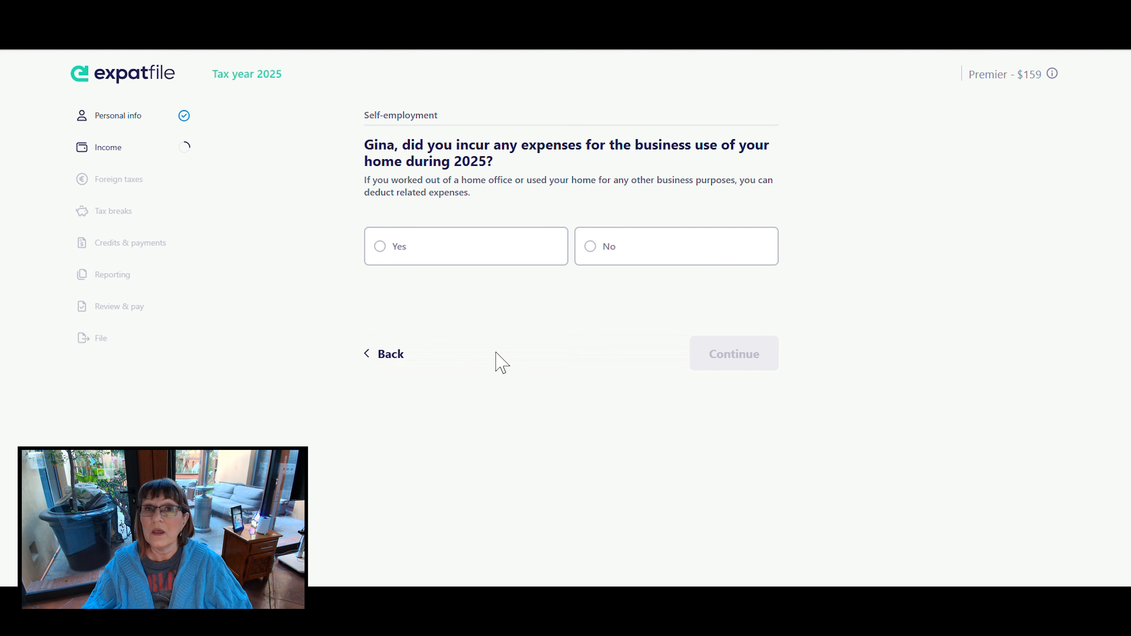
- Answer Yes to home business-use expenses, entering 264 square feet for the home office and 2113 square feet for the entire home
click(381, 249)
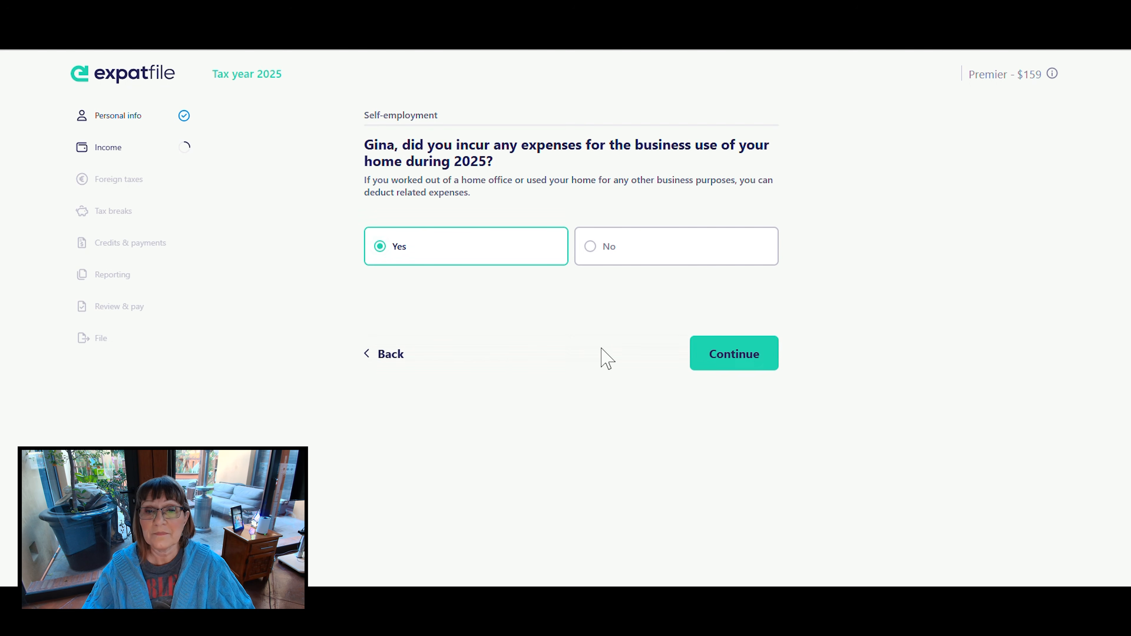
click(742, 362)
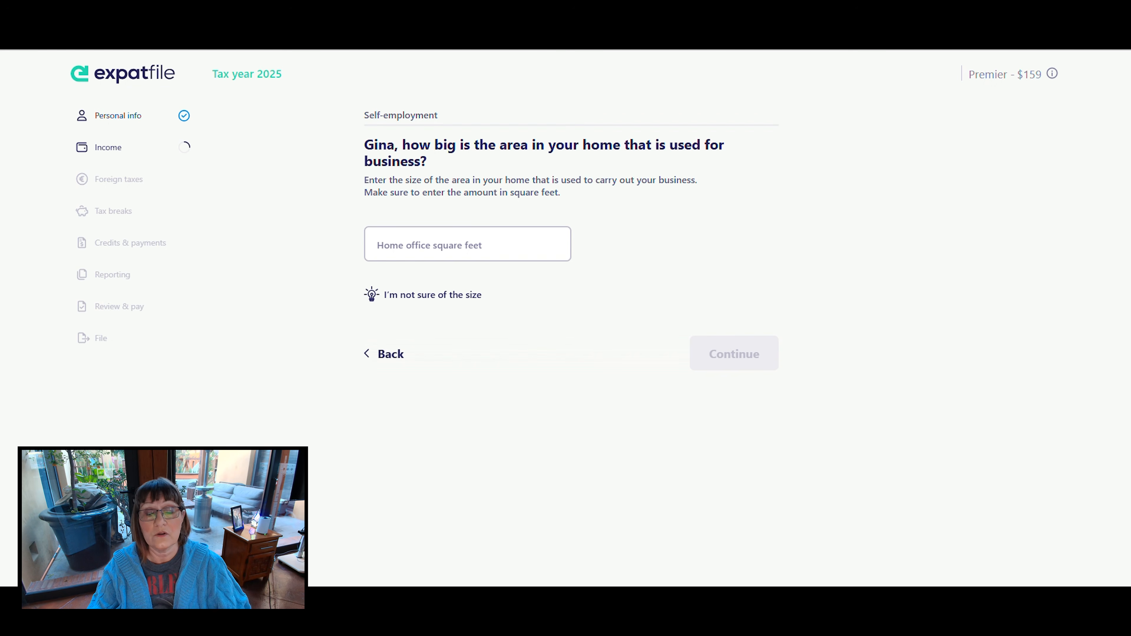
click(430, 252)
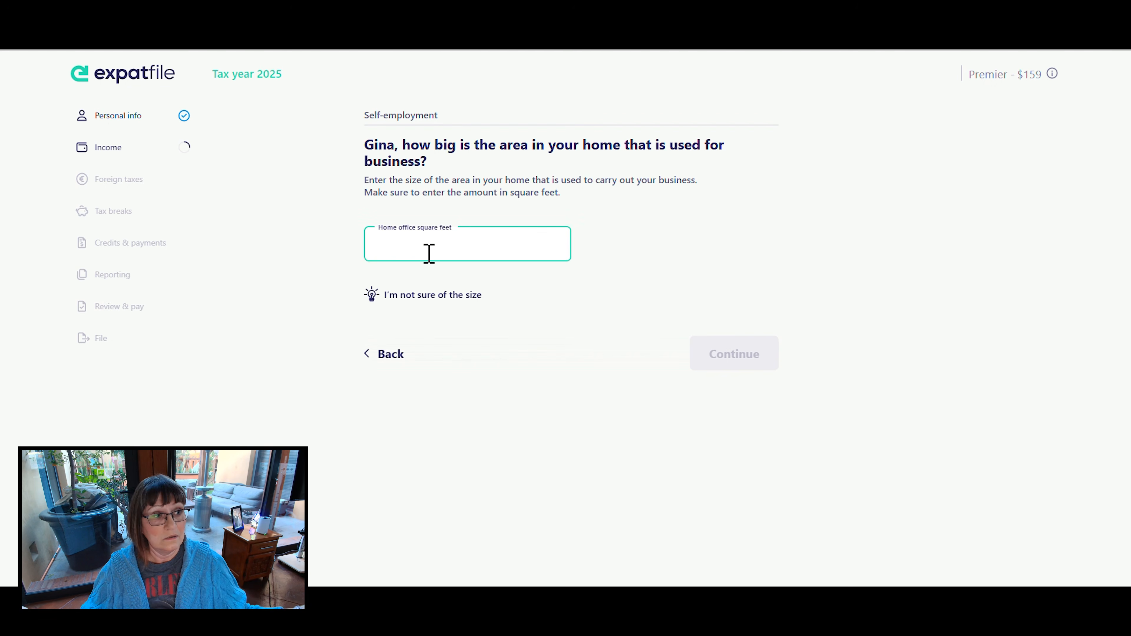
text(264)
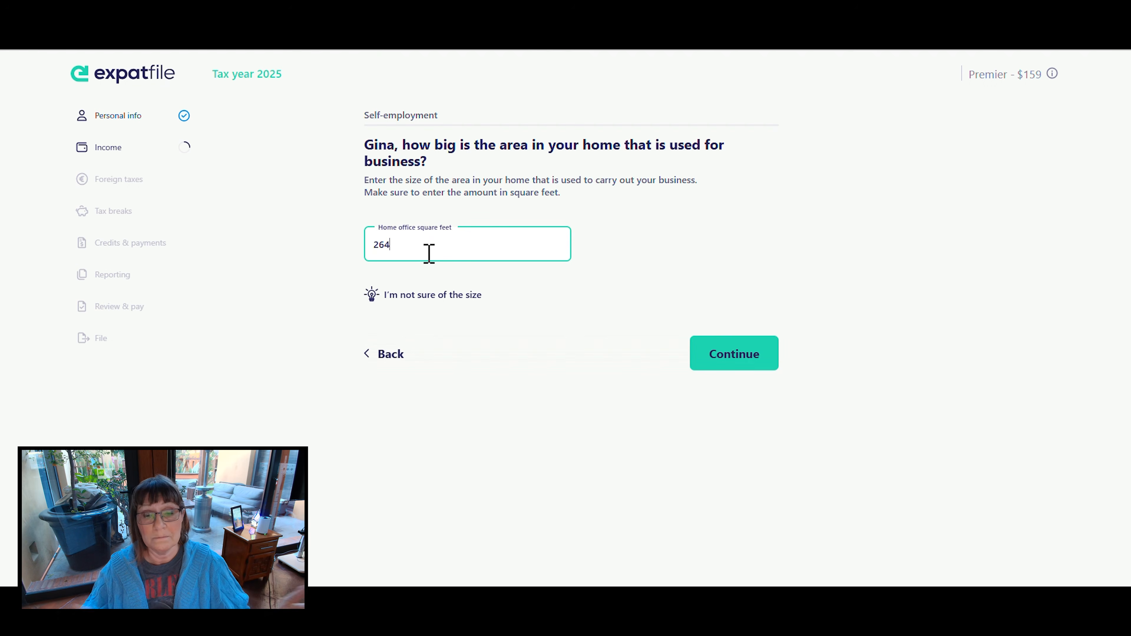
click(732, 356)
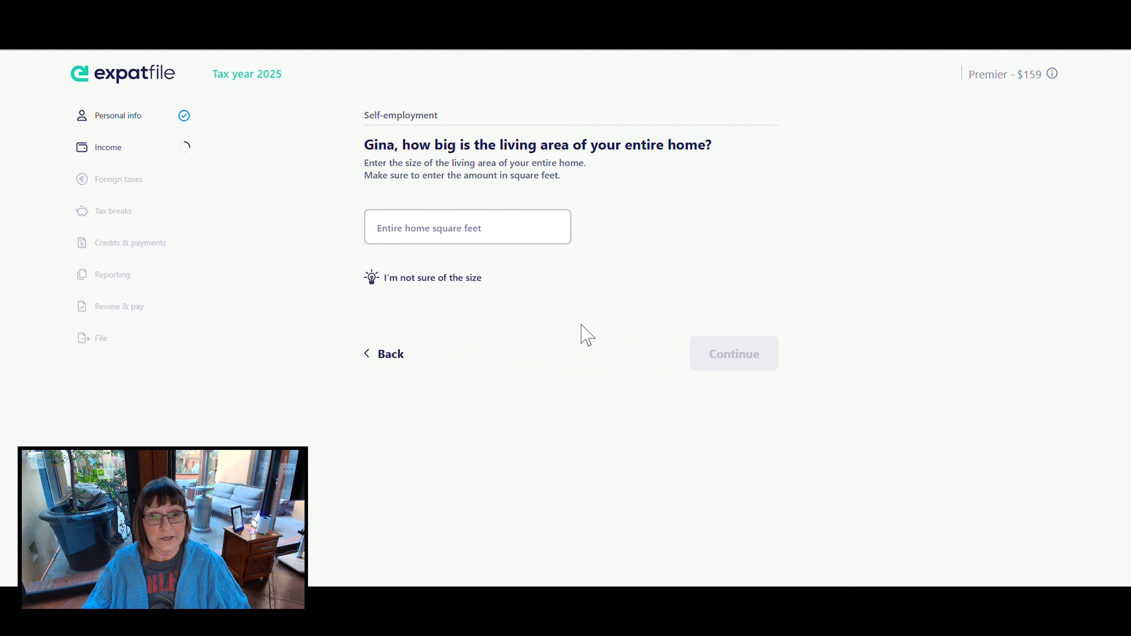
click(430, 235)
text(2113)
click(727, 359)
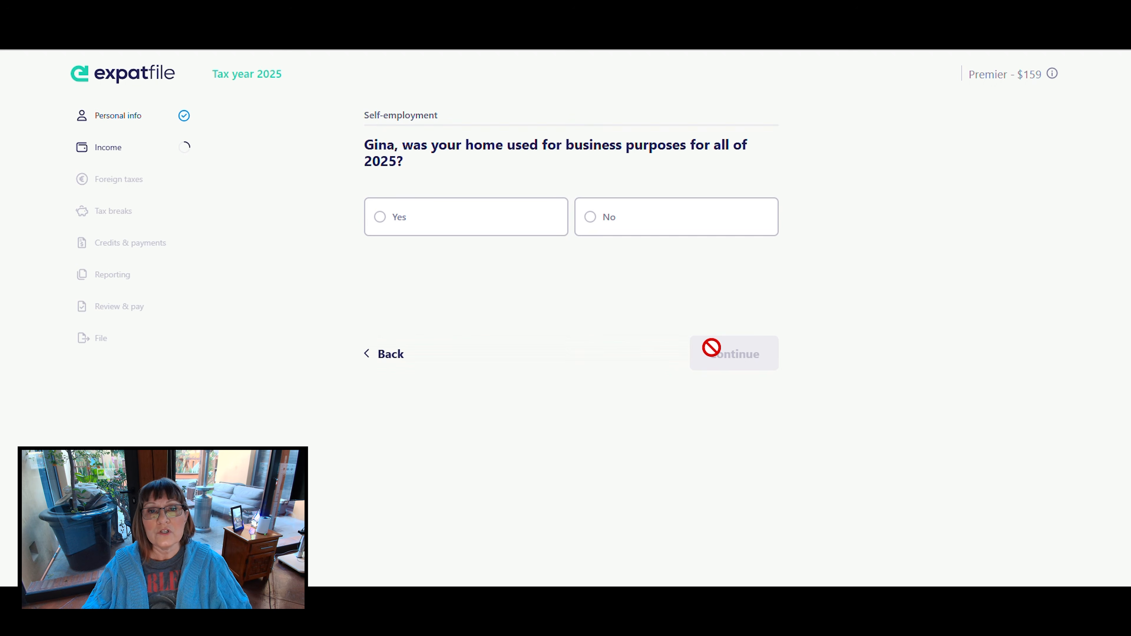
- Indicate that the home was not used for business all year and enter 2 months of use
click(596, 227)
click(737, 349)
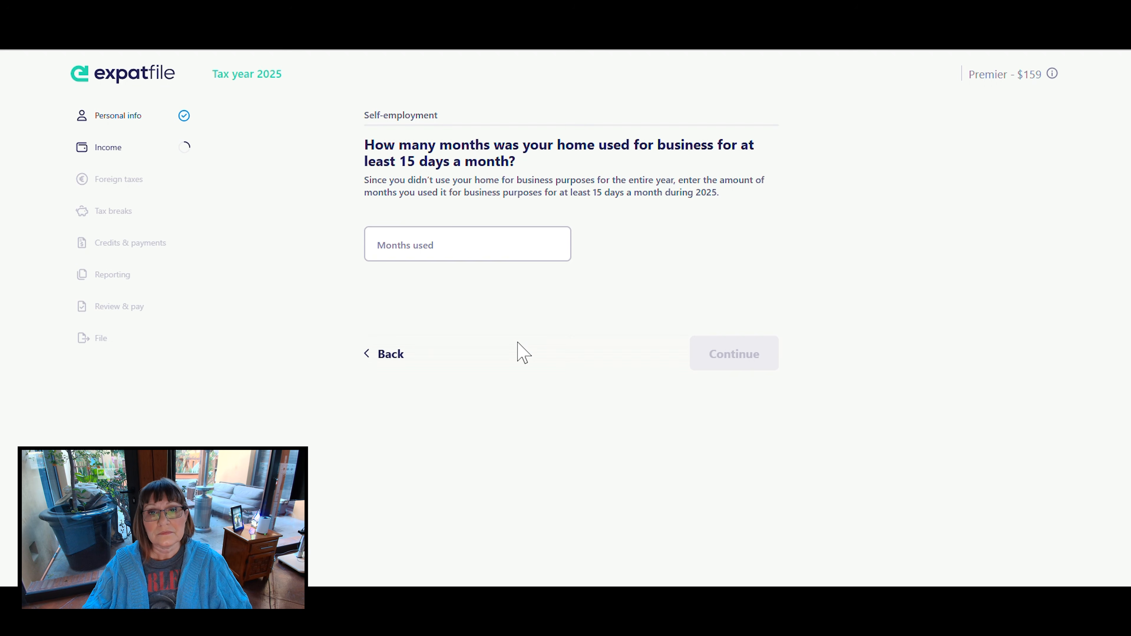
click(463, 246)
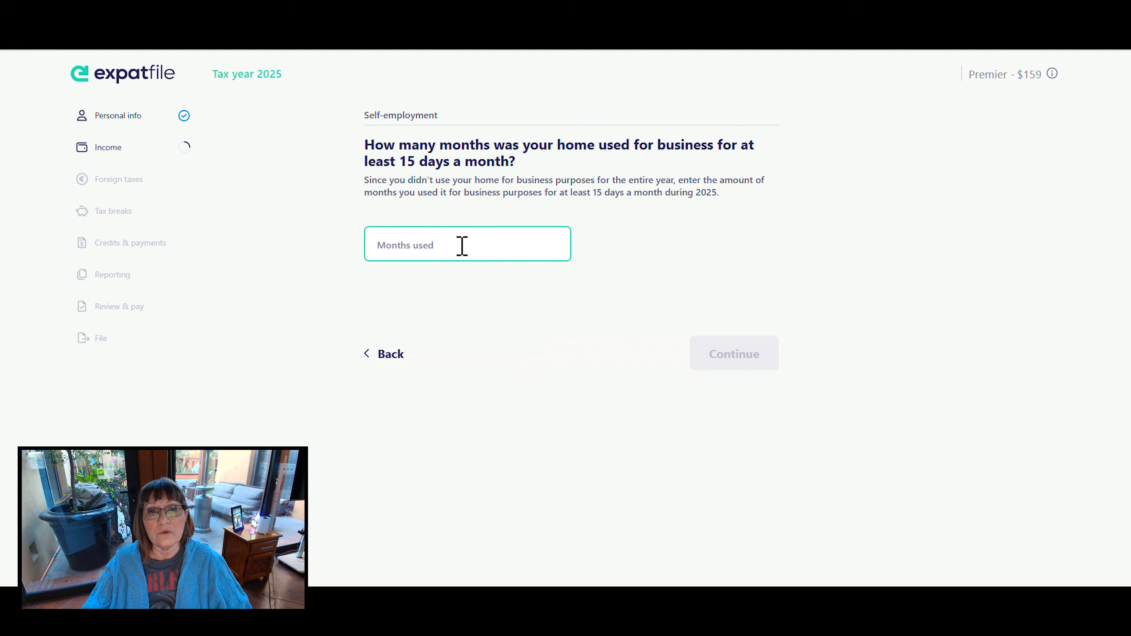
text(1)
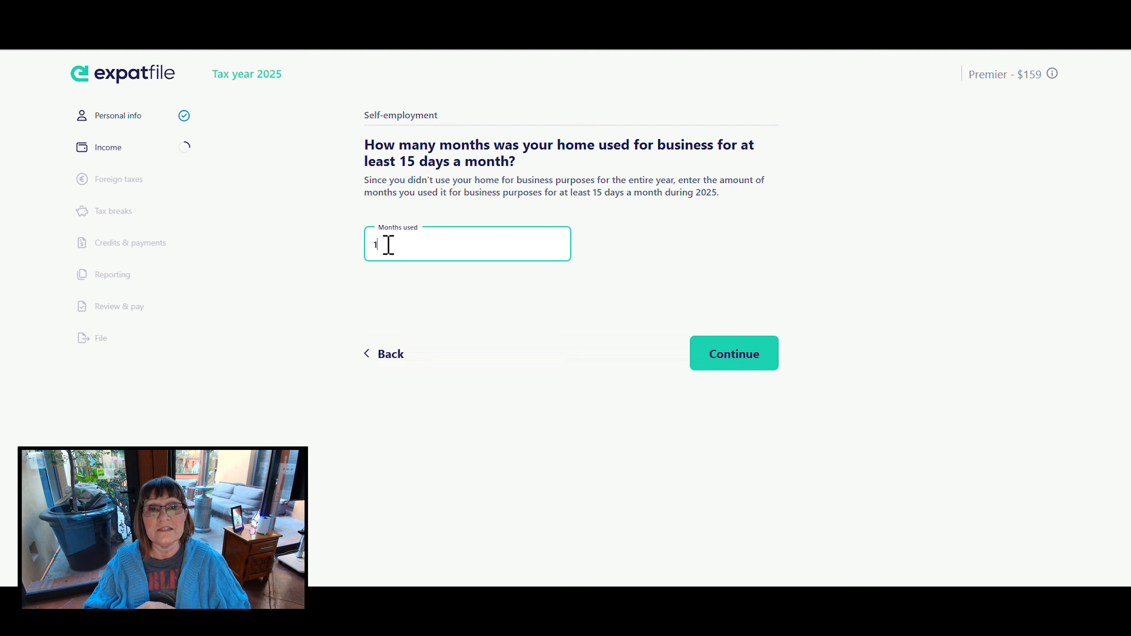
key(BackSpace)
text(2)
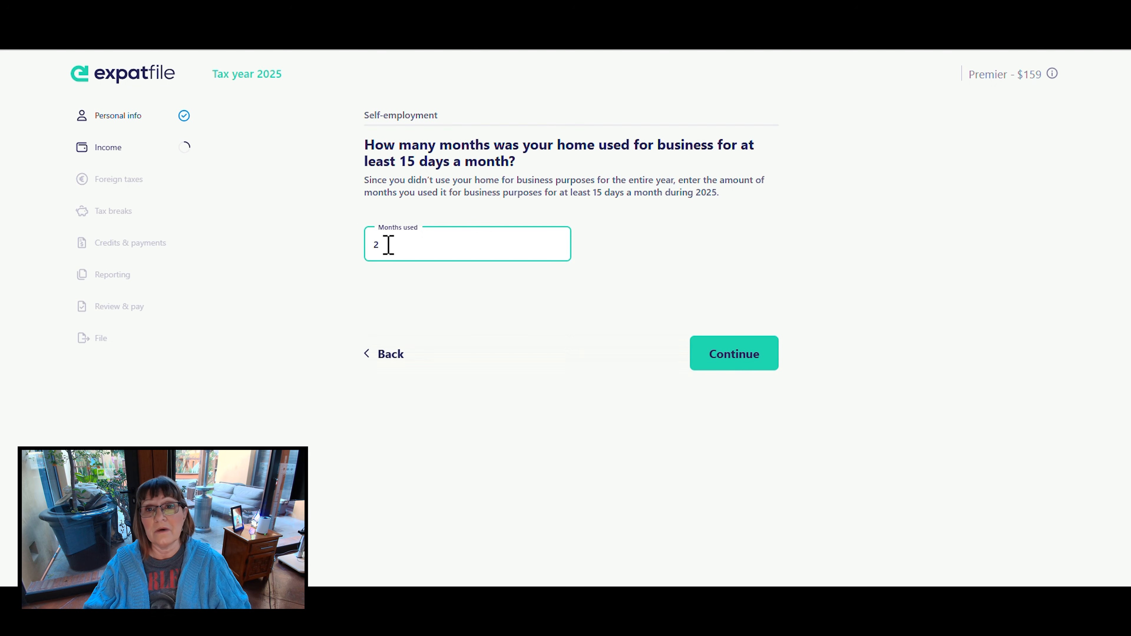
click(729, 355)
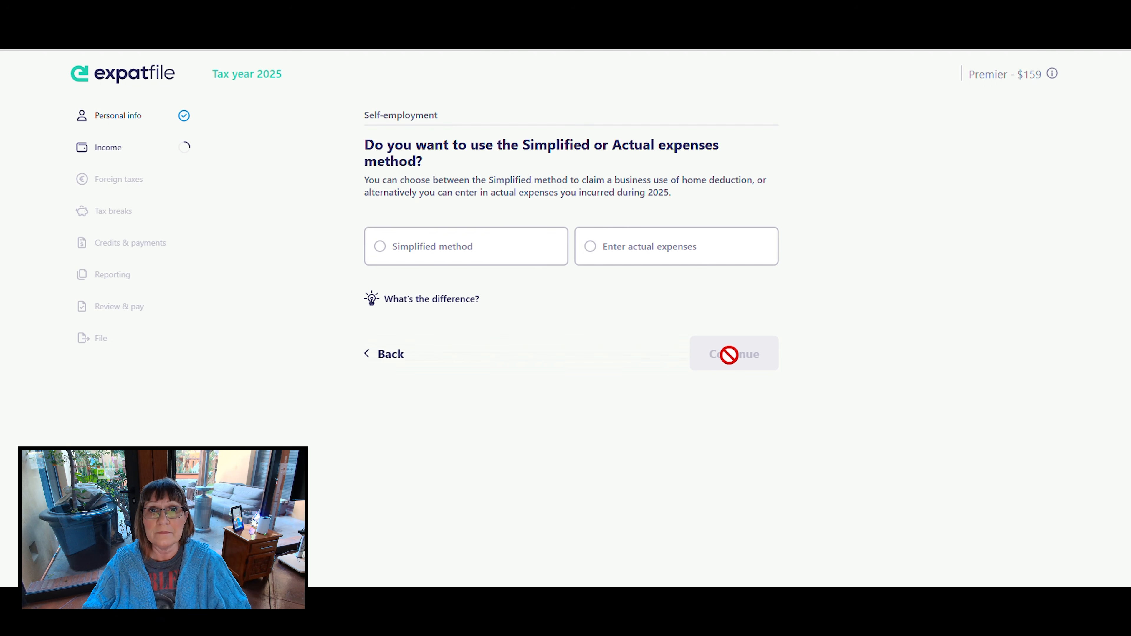
- Read the explanation of the home deduction methods and choose the Simplified method for the business use of home
click(440, 306)
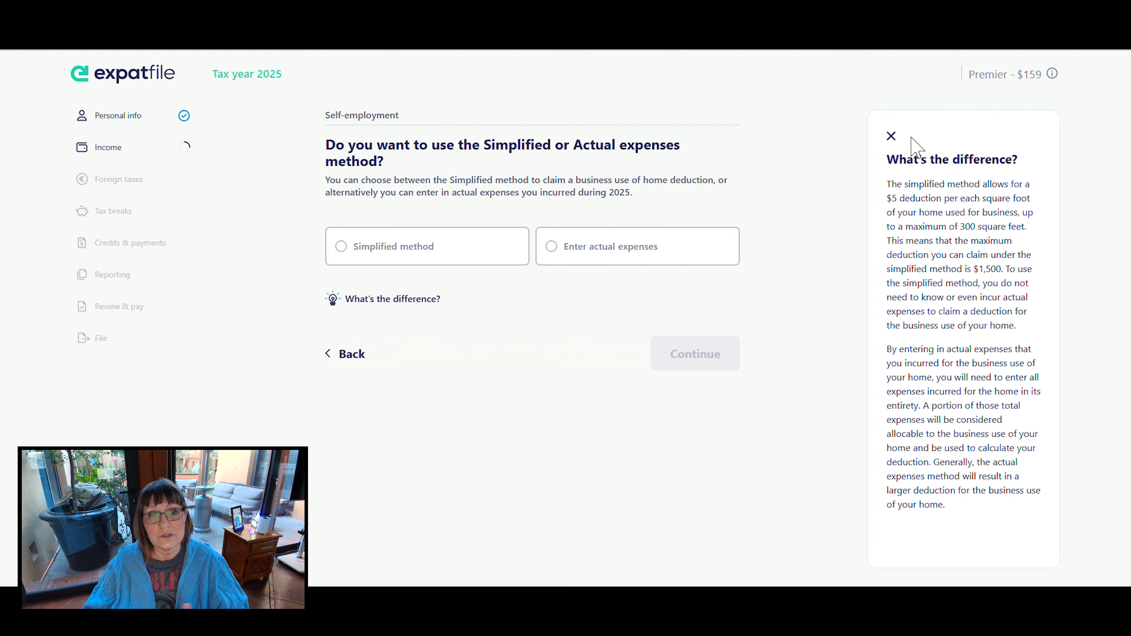
click(891, 135)
click(380, 249)
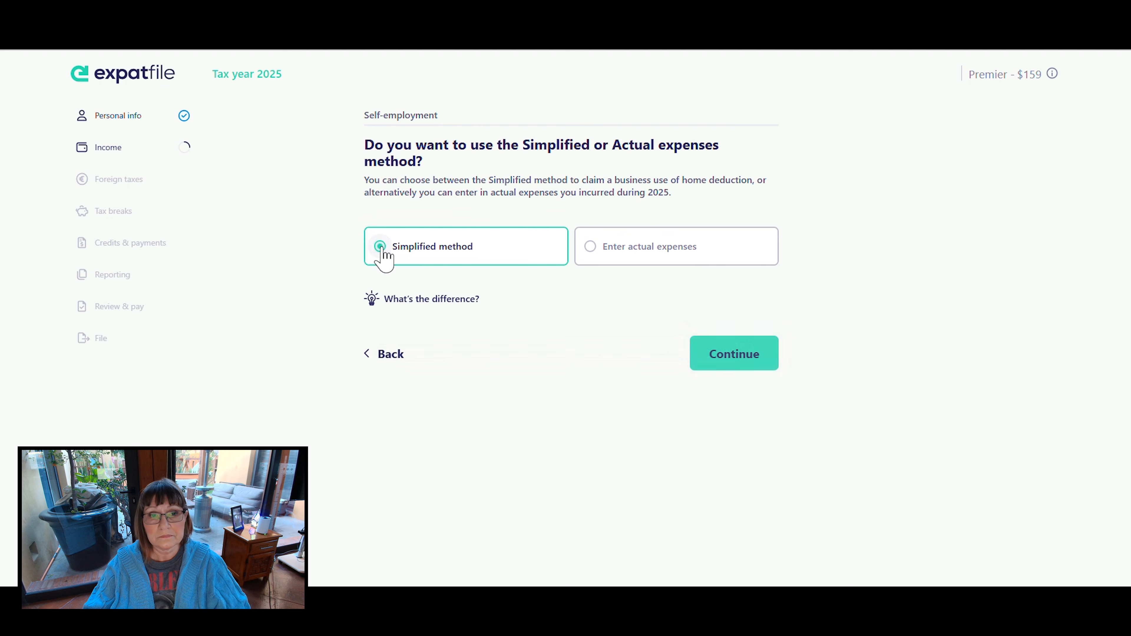
click(737, 352)
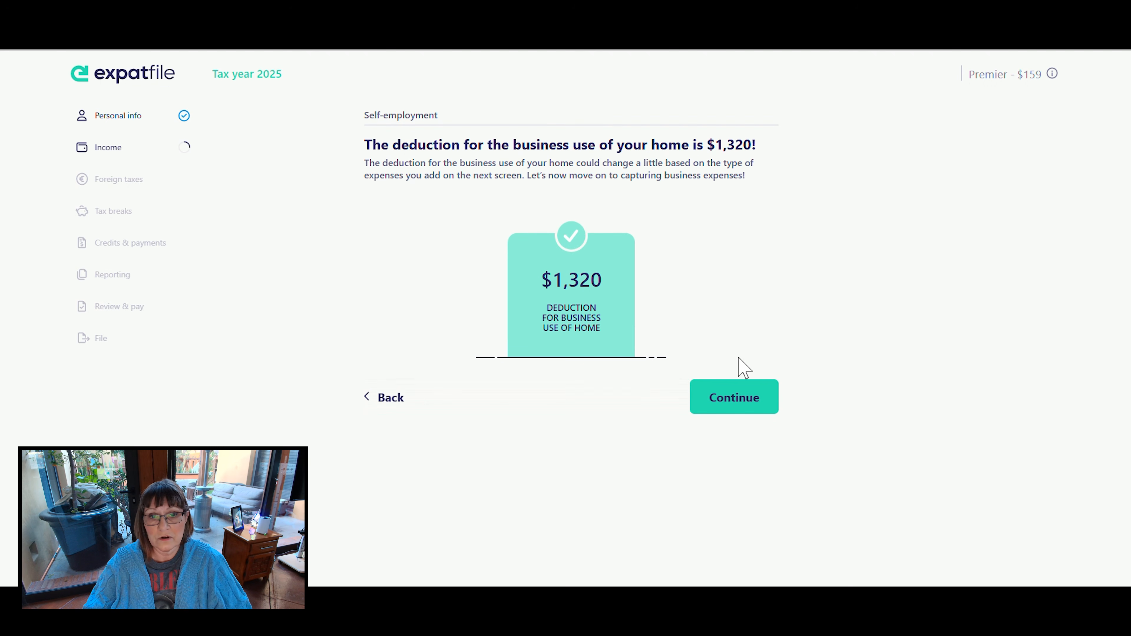
click(740, 396)
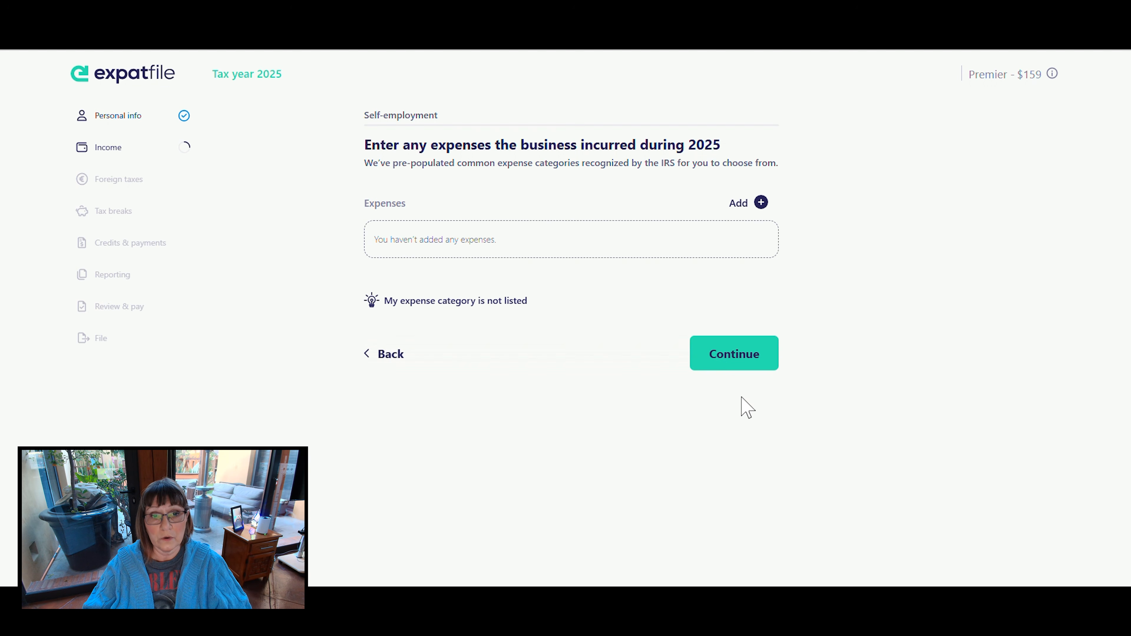
- Add a Taxes and licenses business expense of 249 USD
click(761, 202)
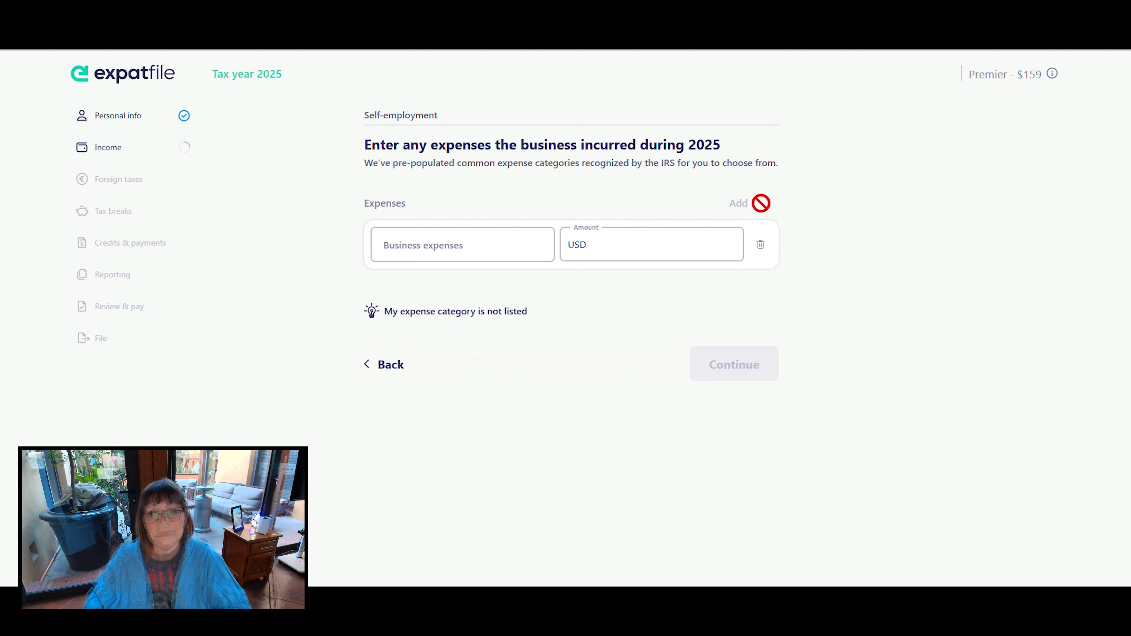
click(510, 248)
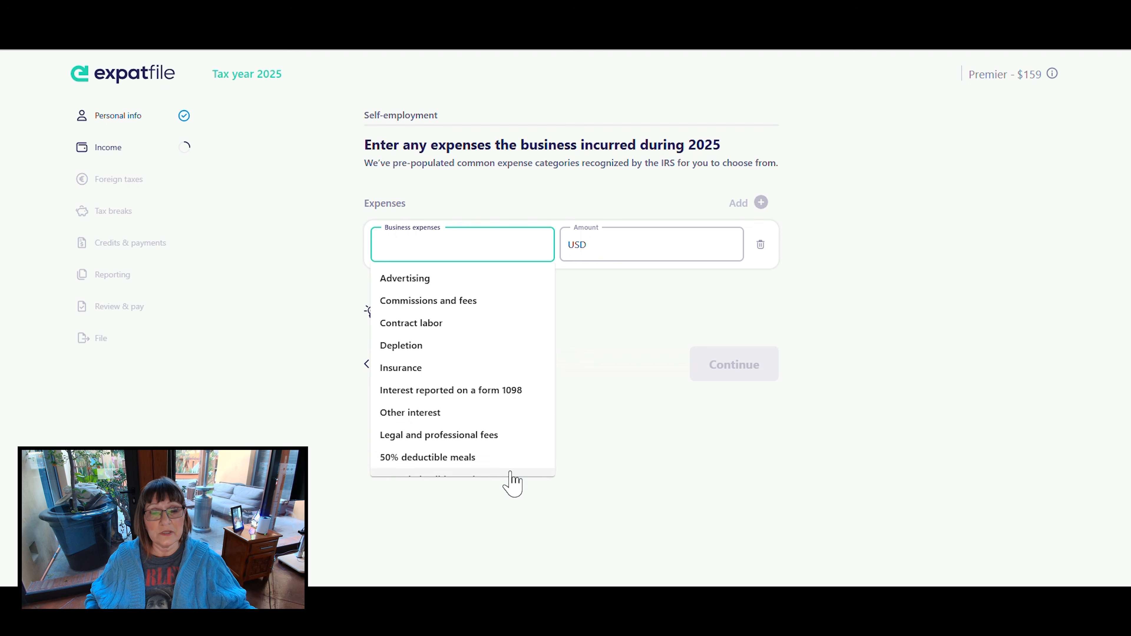
scroll(512, 466, down, 3)
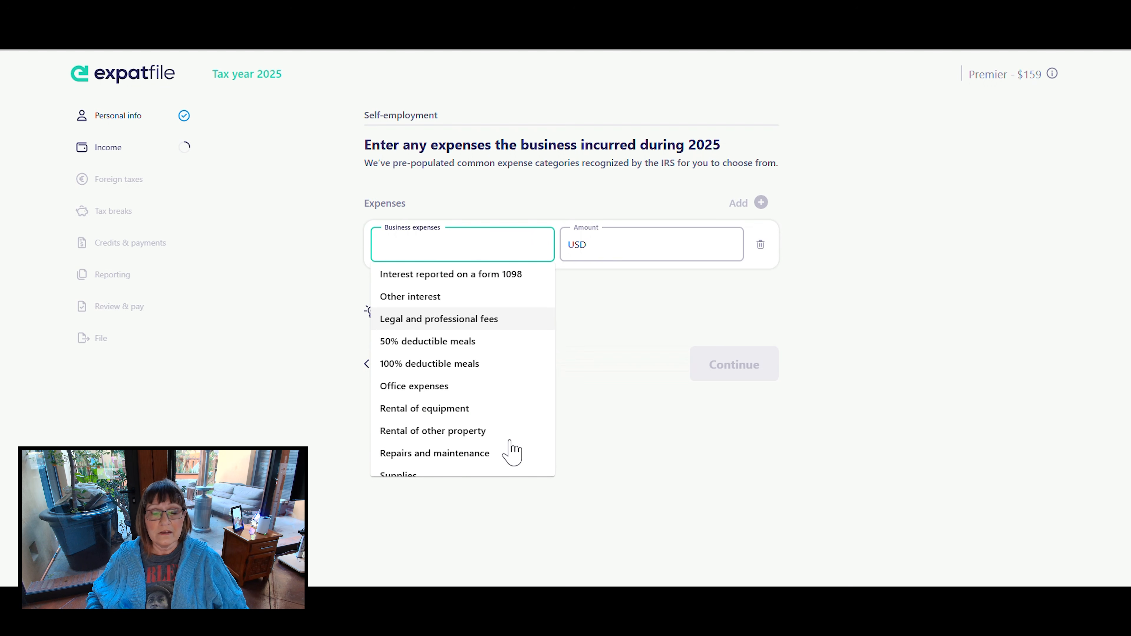
scroll(513, 452, down, 3)
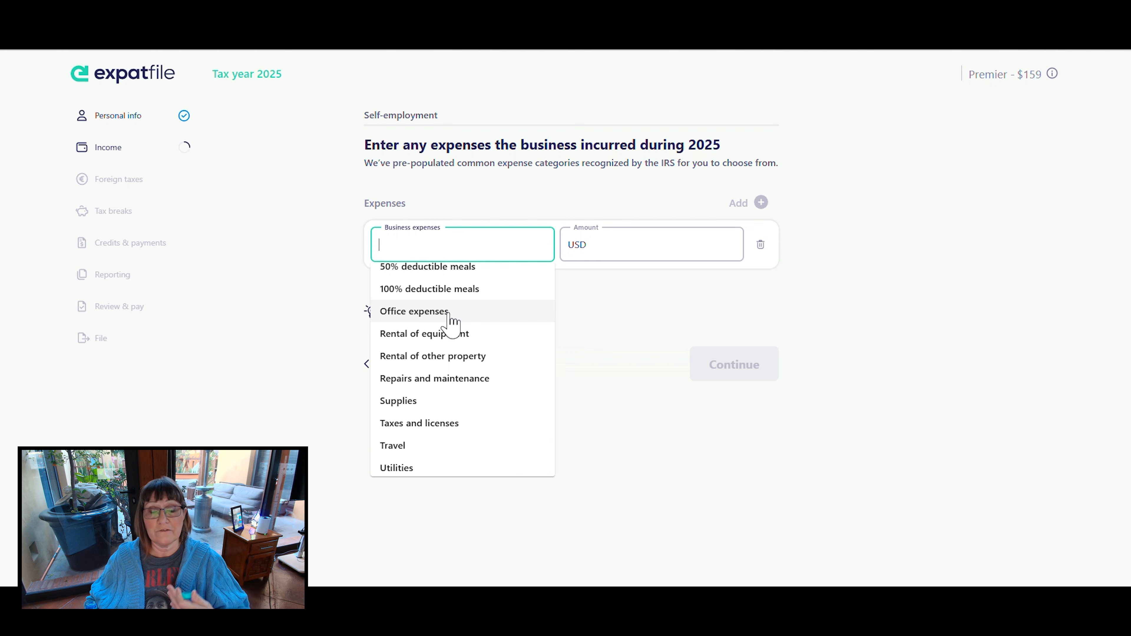
click(458, 428)
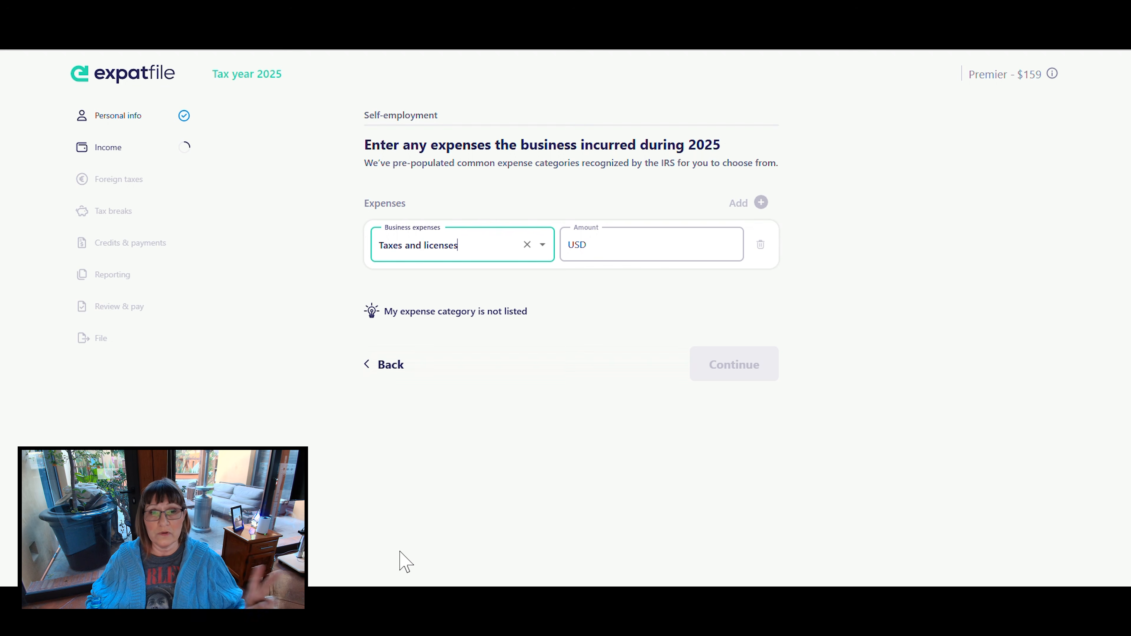
scroll(412, 435, up, 2)
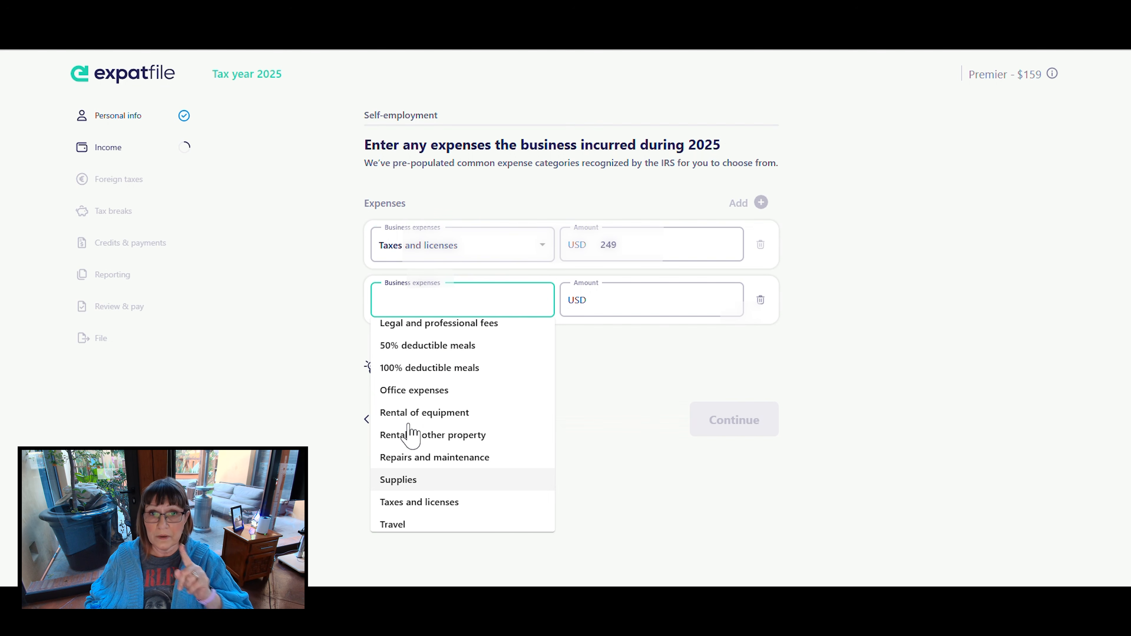
scroll(411, 434, up, 3)
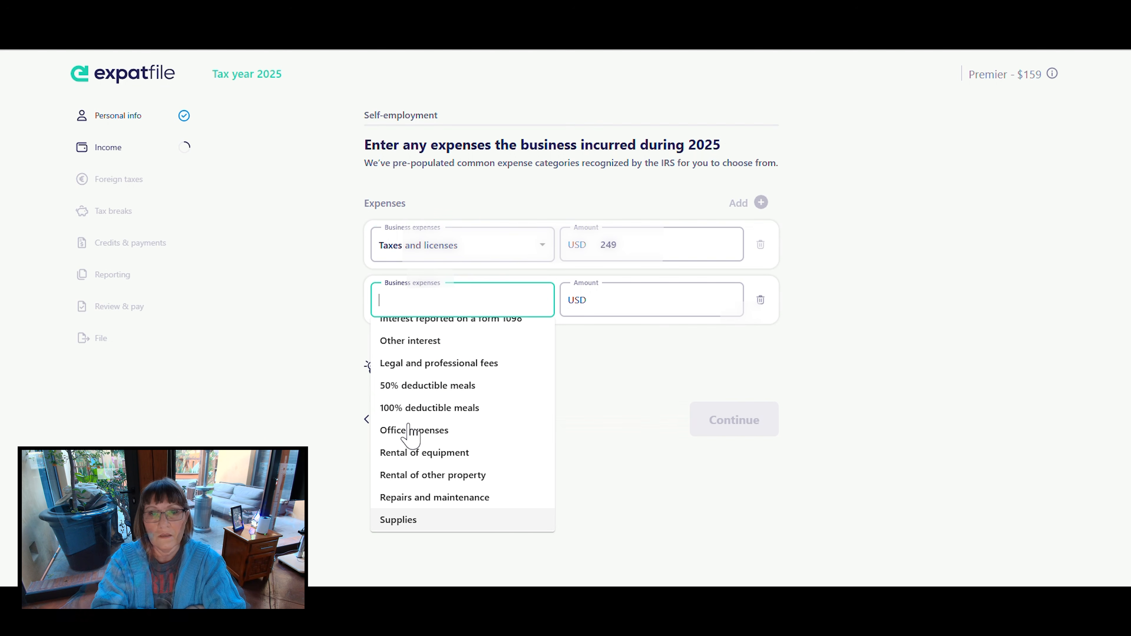
scroll(412, 434, up, 3)
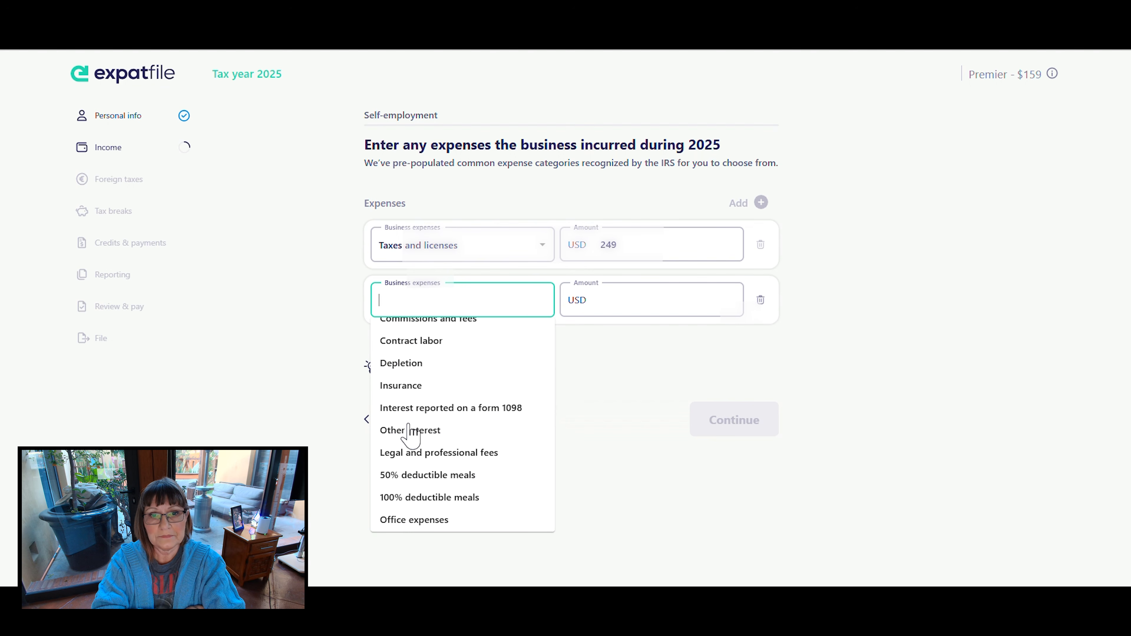
click(938, 335)
click(761, 302)
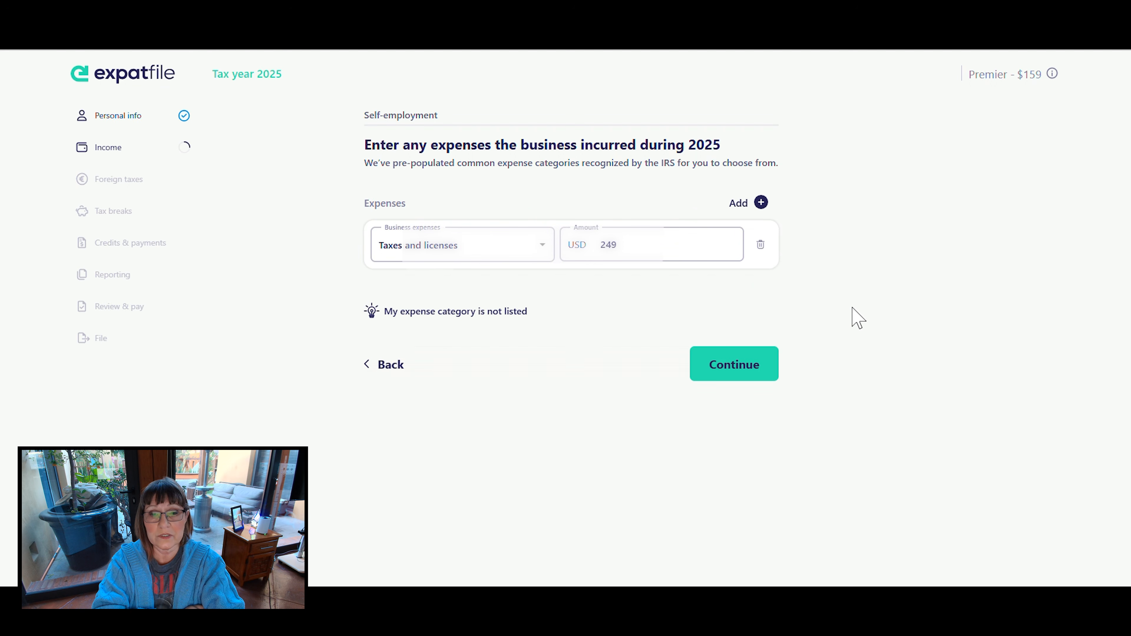
- Submit the business expenses and review the 2025 self-employment breakdown of income, expenses and deductions
click(732, 365)
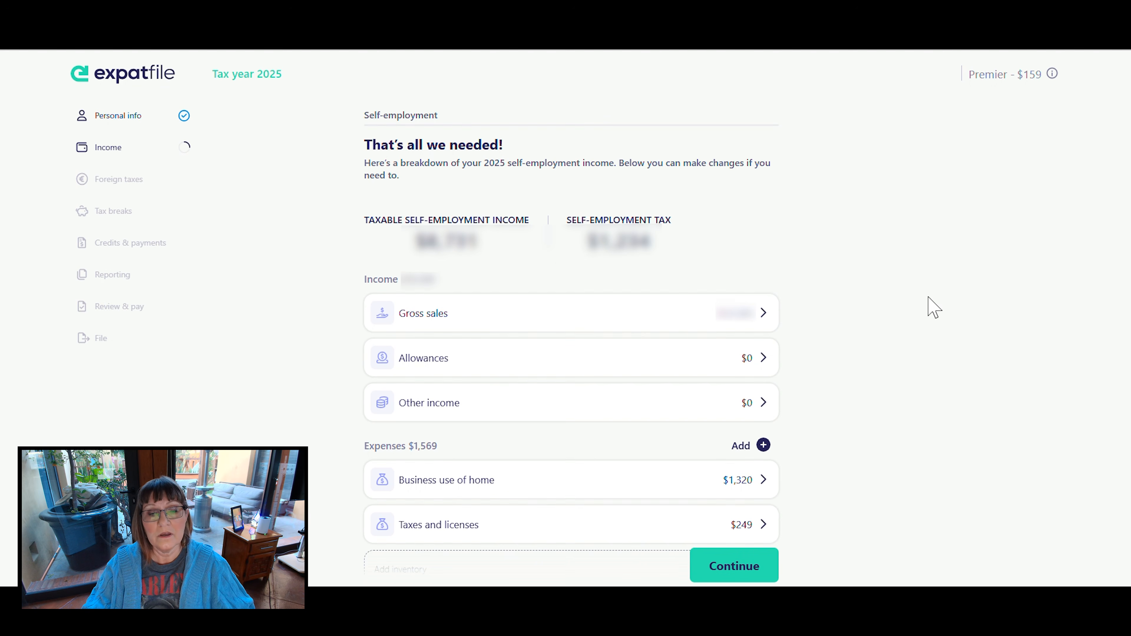
scroll(934, 308, down, 1)
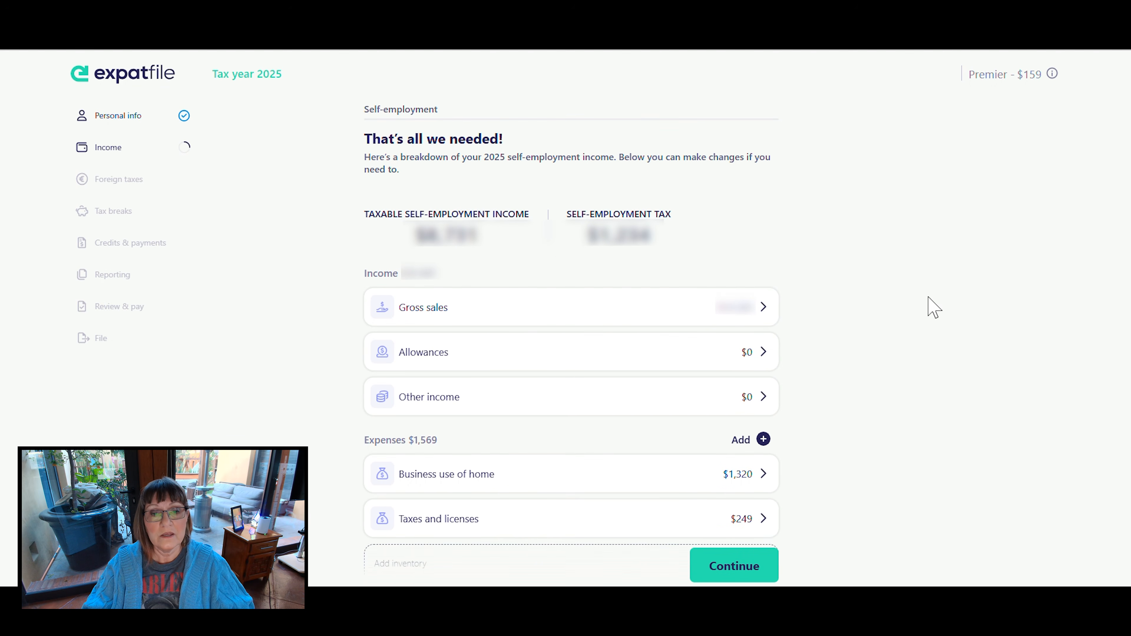
scroll(934, 307, down, 2)
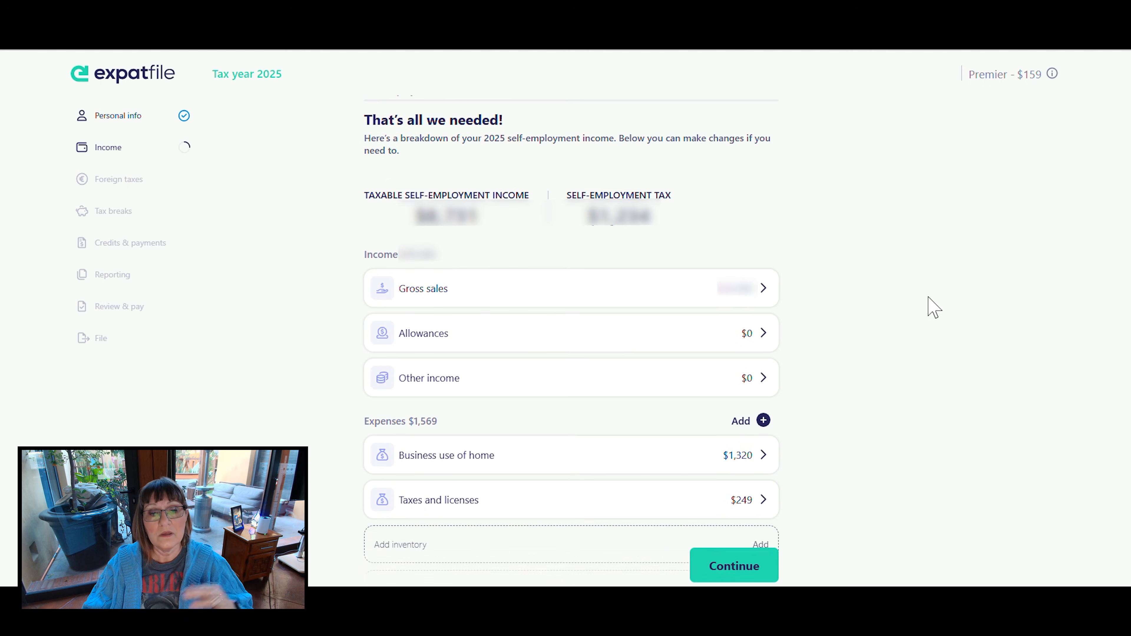
scroll(929, 297, down, 2)
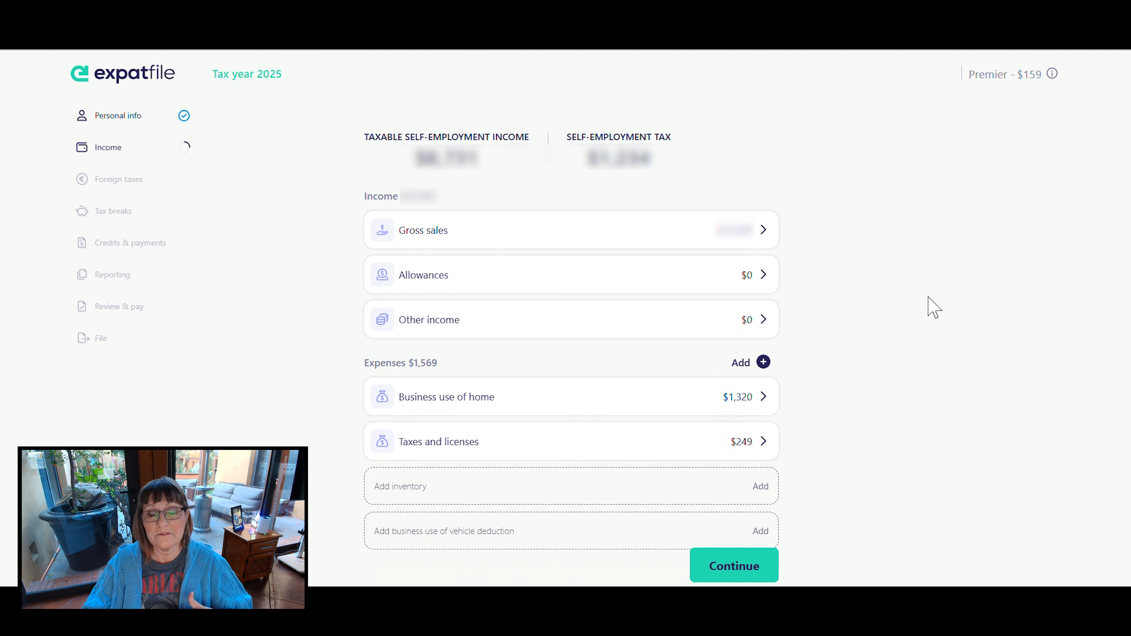
scroll(932, 306, down, 1)
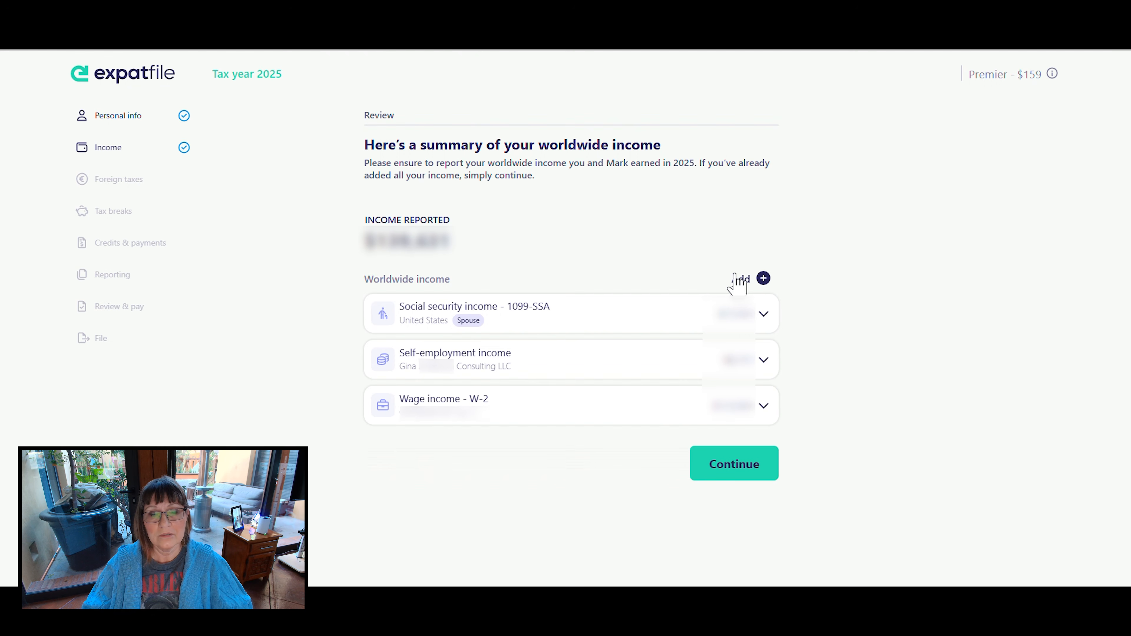
- Add interest income with Charles Schwab as the paying financial institution and mark it as a US institution
click(763, 279)
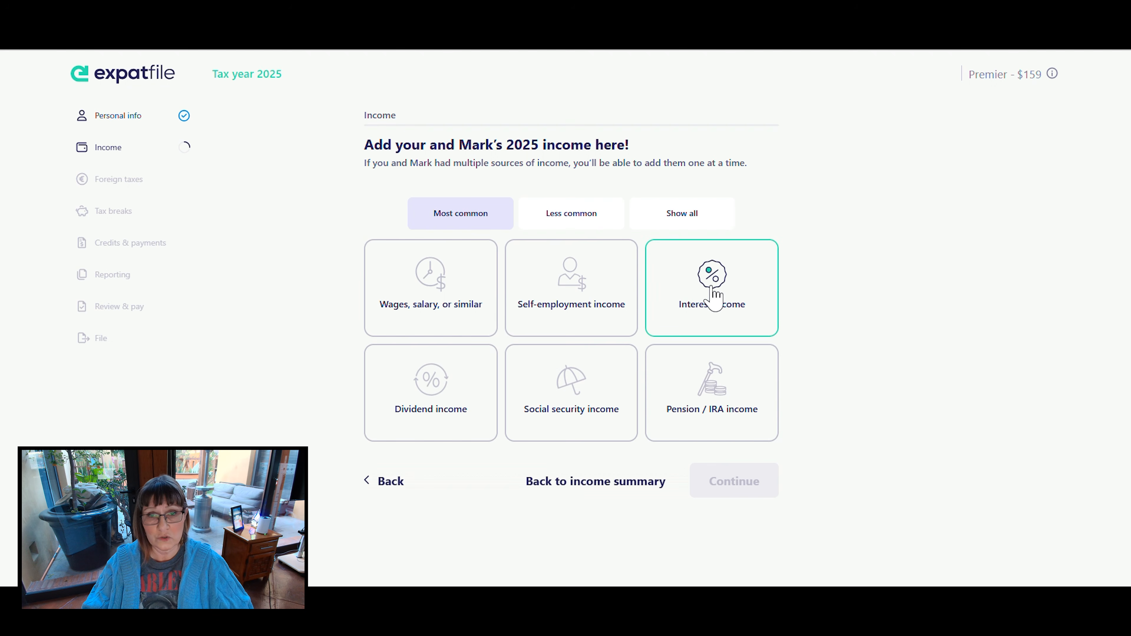
click(713, 298)
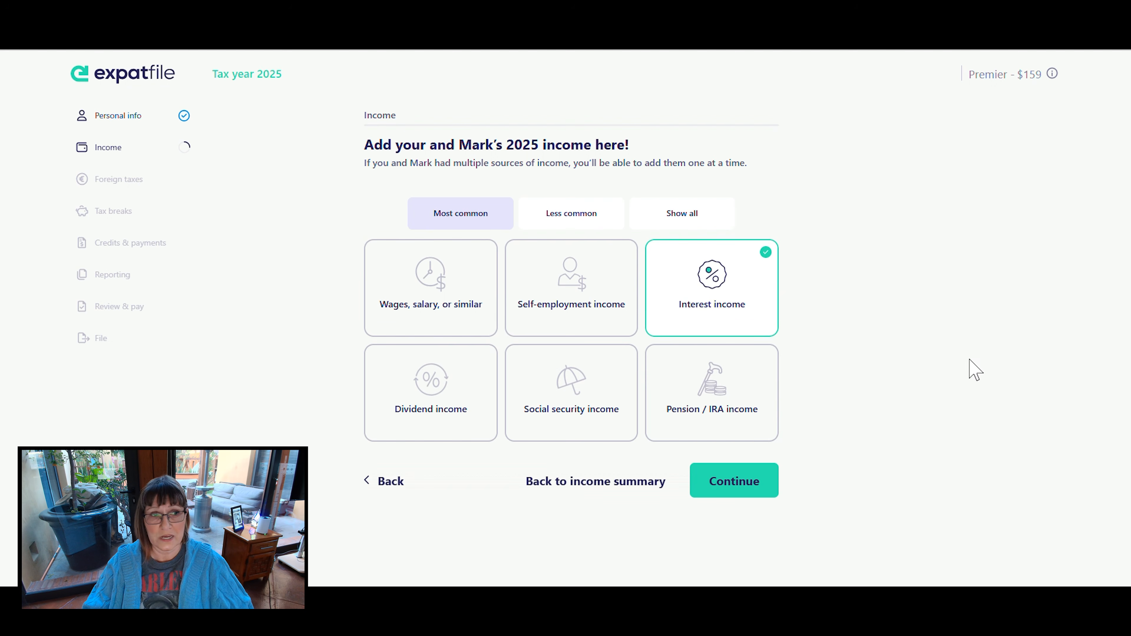
click(745, 477)
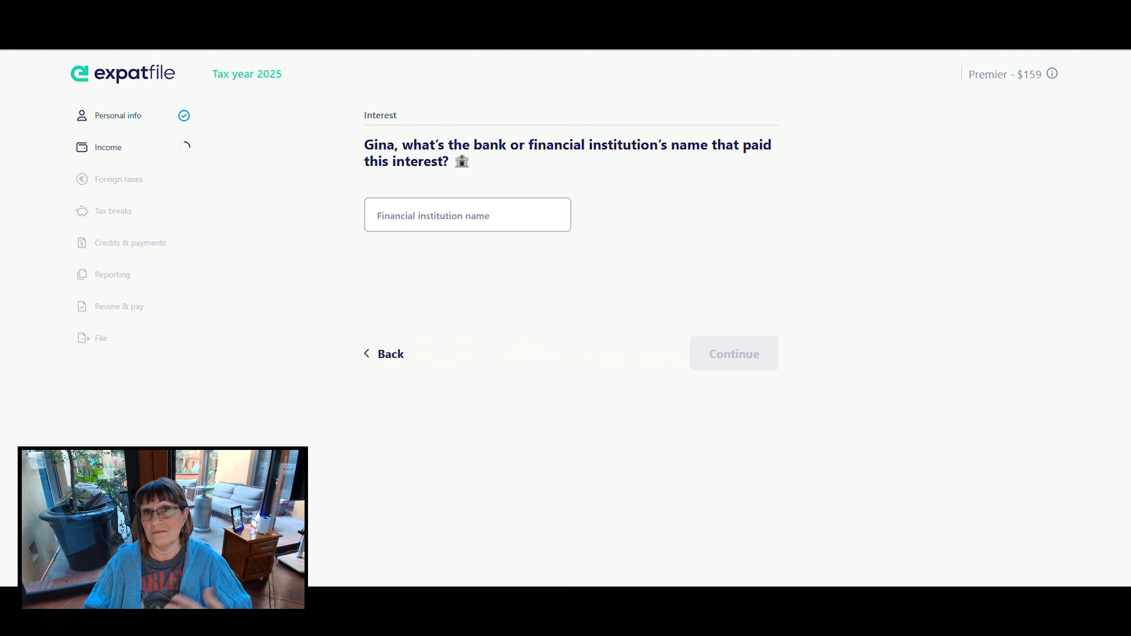
click(395, 219)
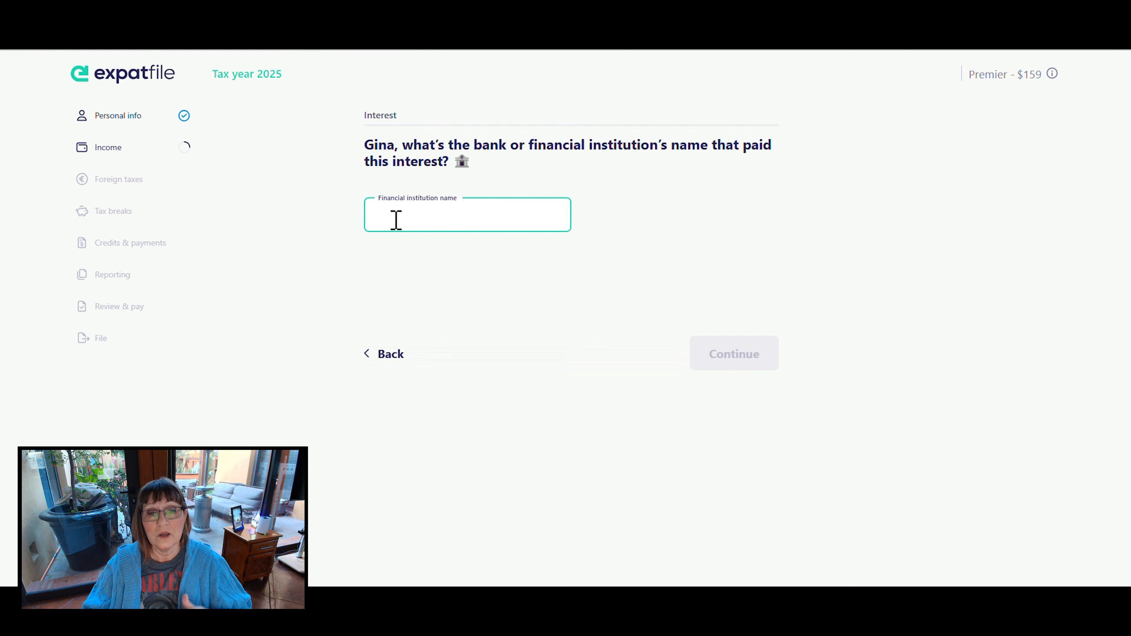
text(Charles Schwab)
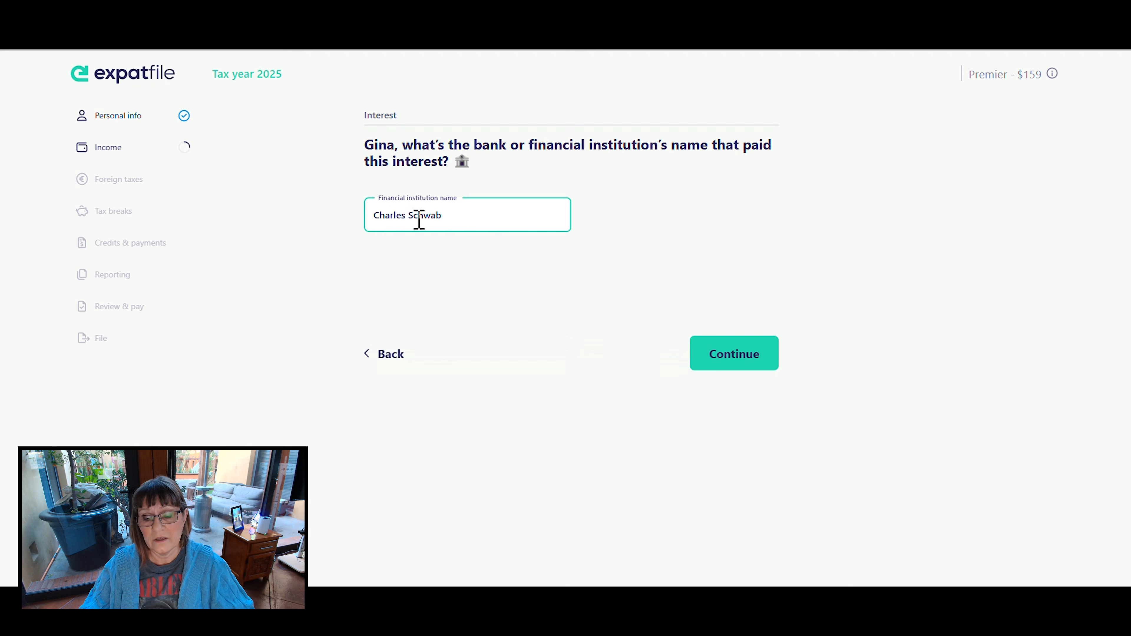
click(724, 360)
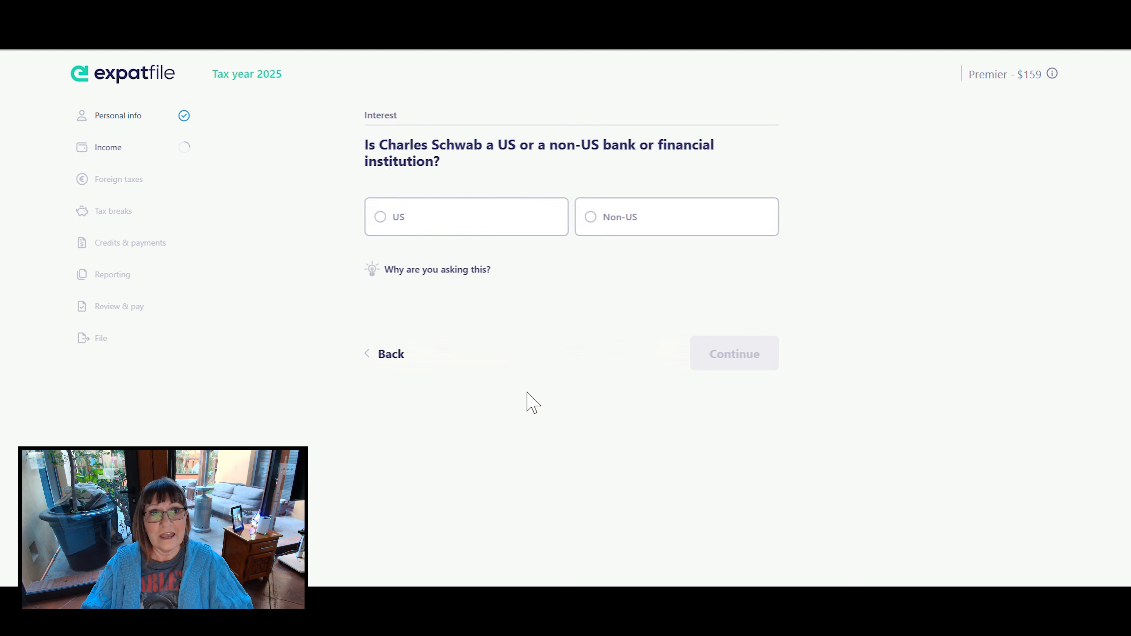
click(382, 220)
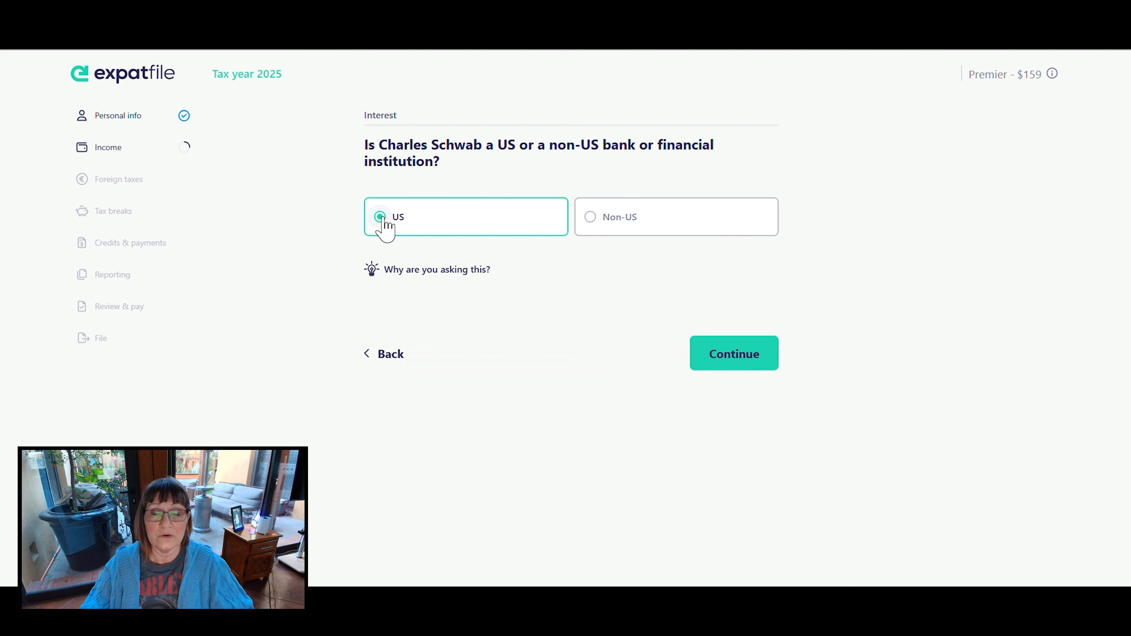
click(752, 356)
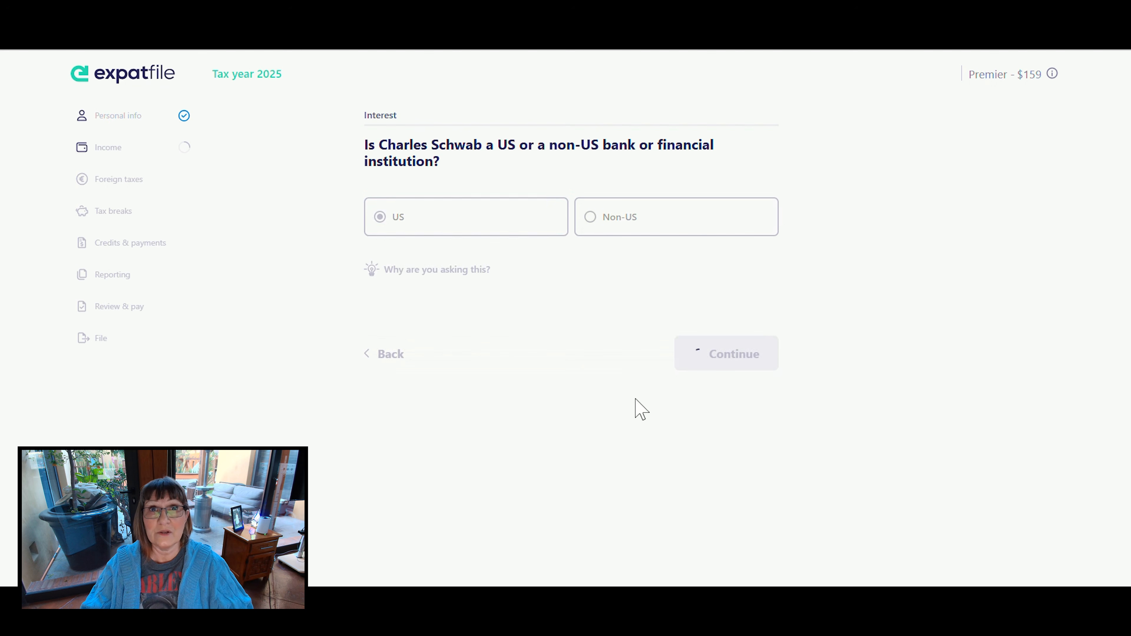
click(556, 485)
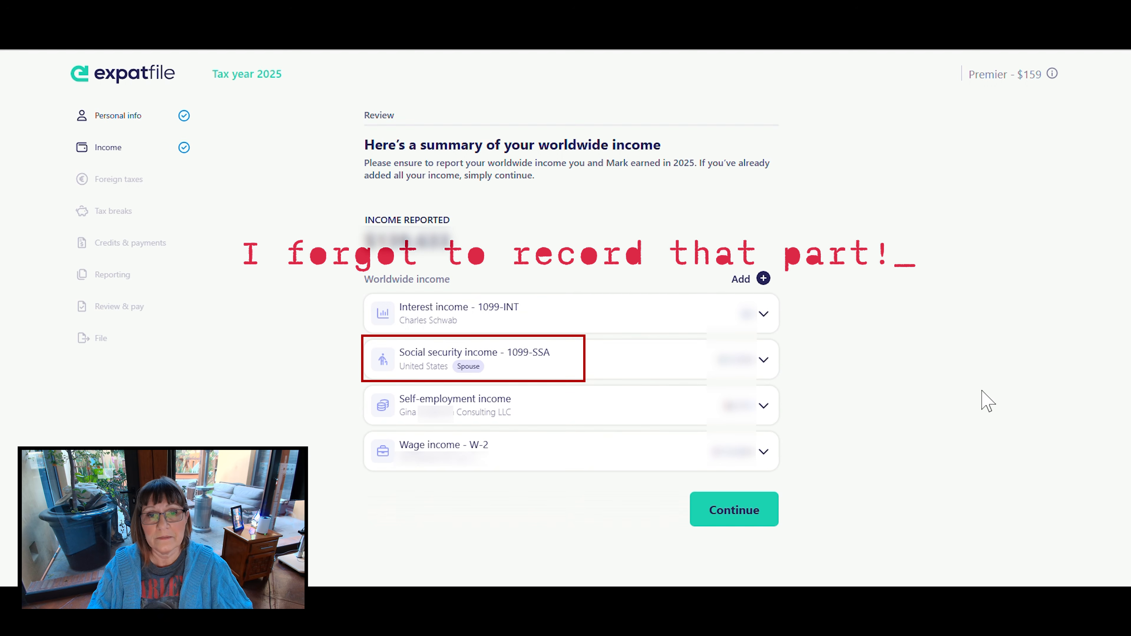
- Accept the worldwide income summary, answer No to paying income taxes to a non-US government during 2025, and accept the foreign taxes summary
click(734, 512)
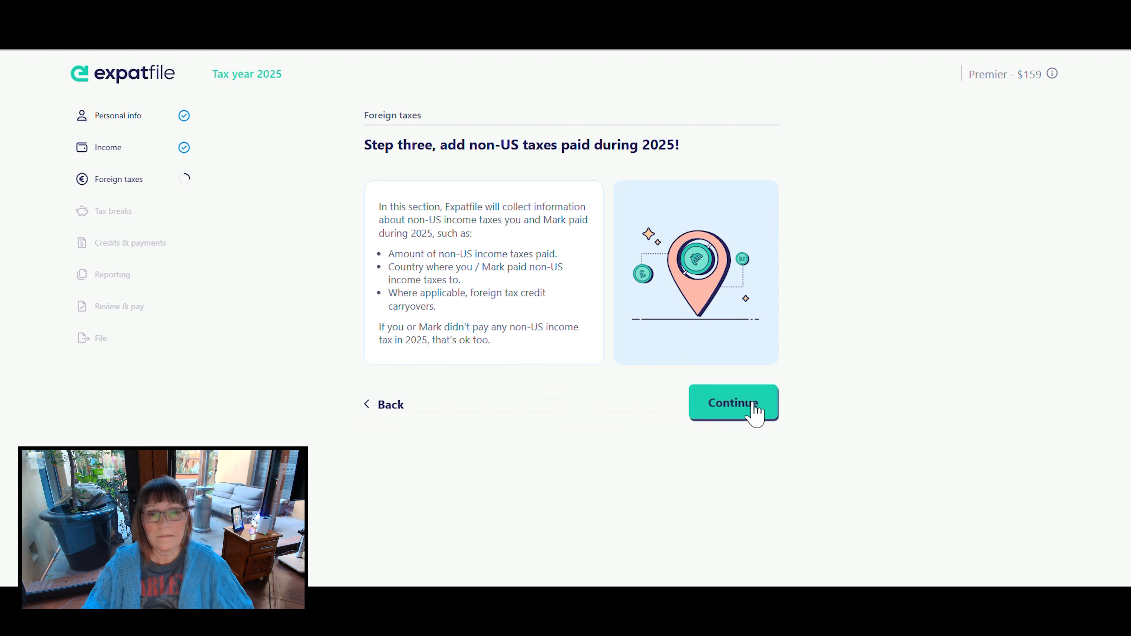
click(751, 404)
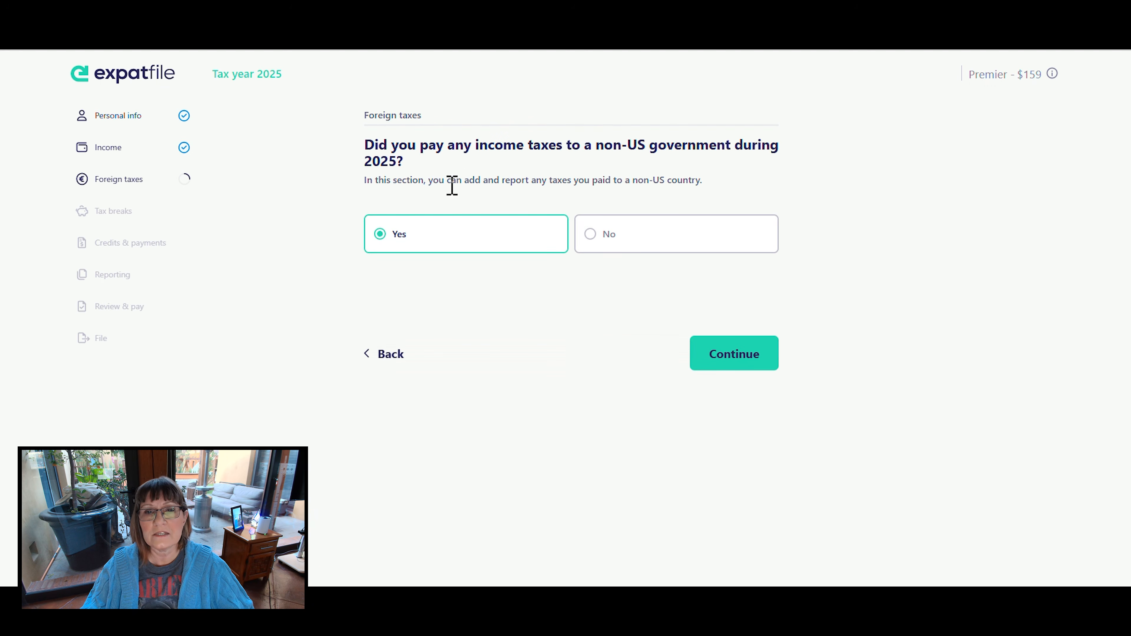
drag(597, 151, 713, 156)
click(599, 232)
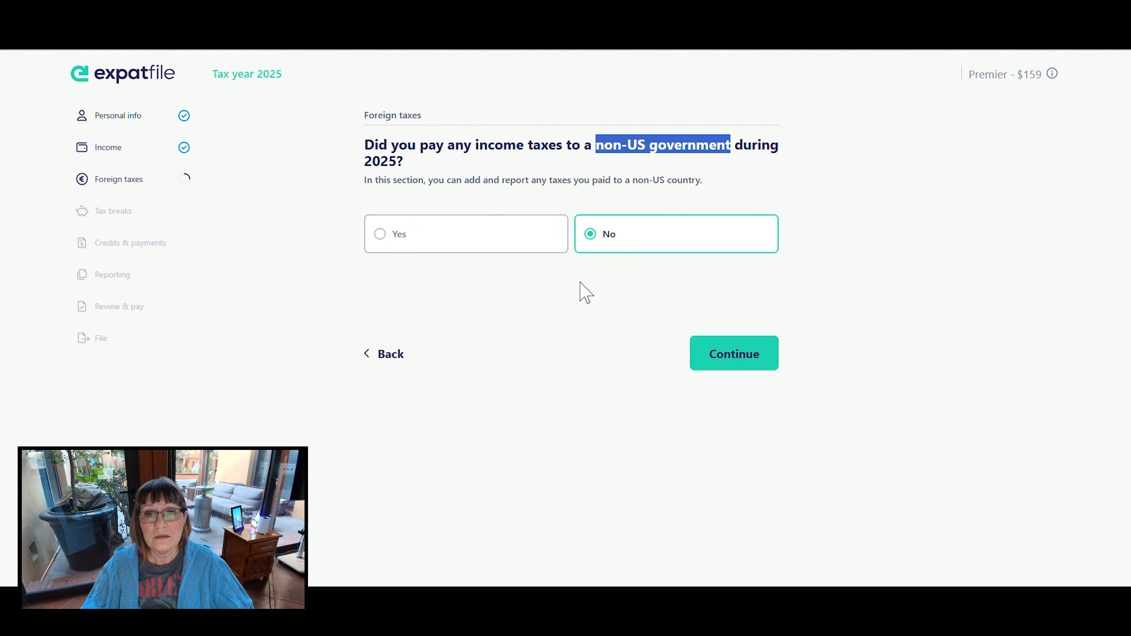
click(748, 362)
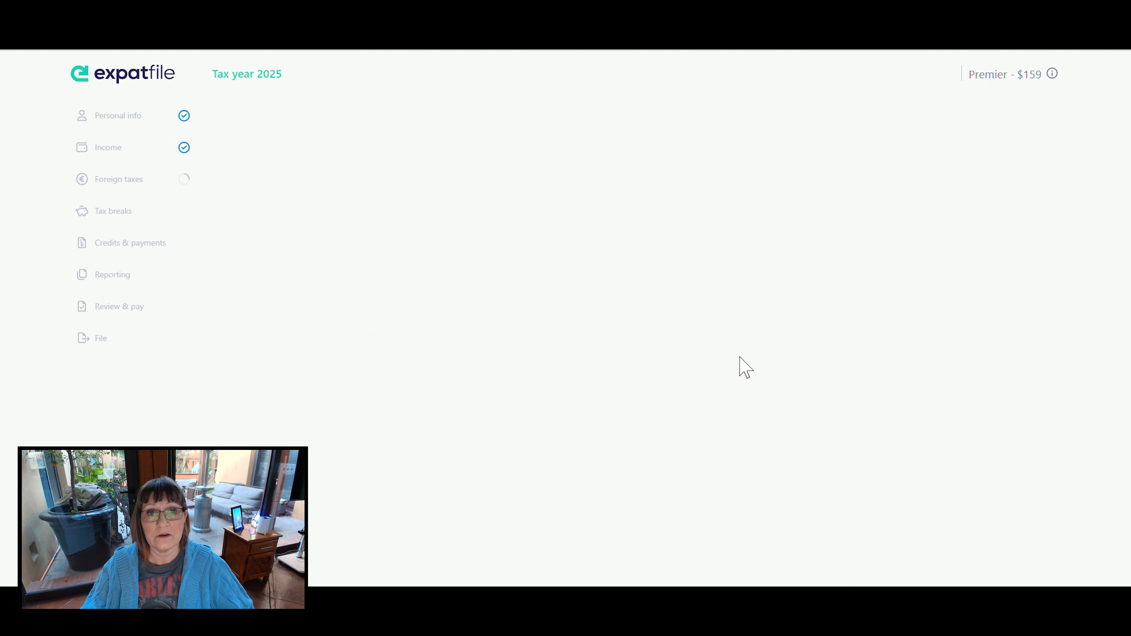
drag(461, 163, 522, 163)
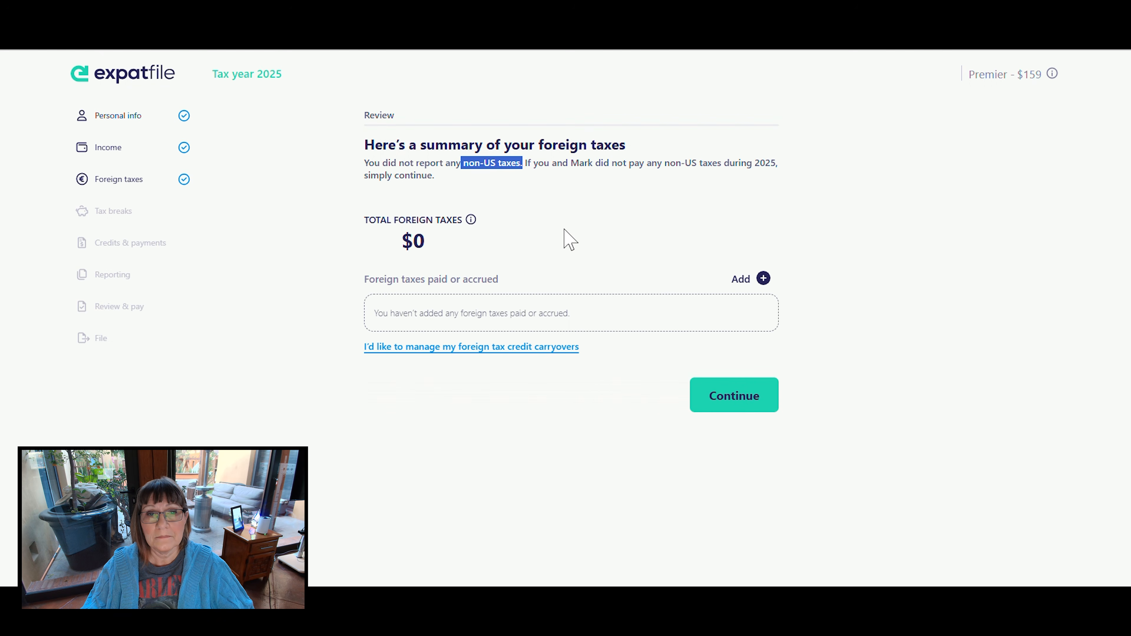
click(731, 397)
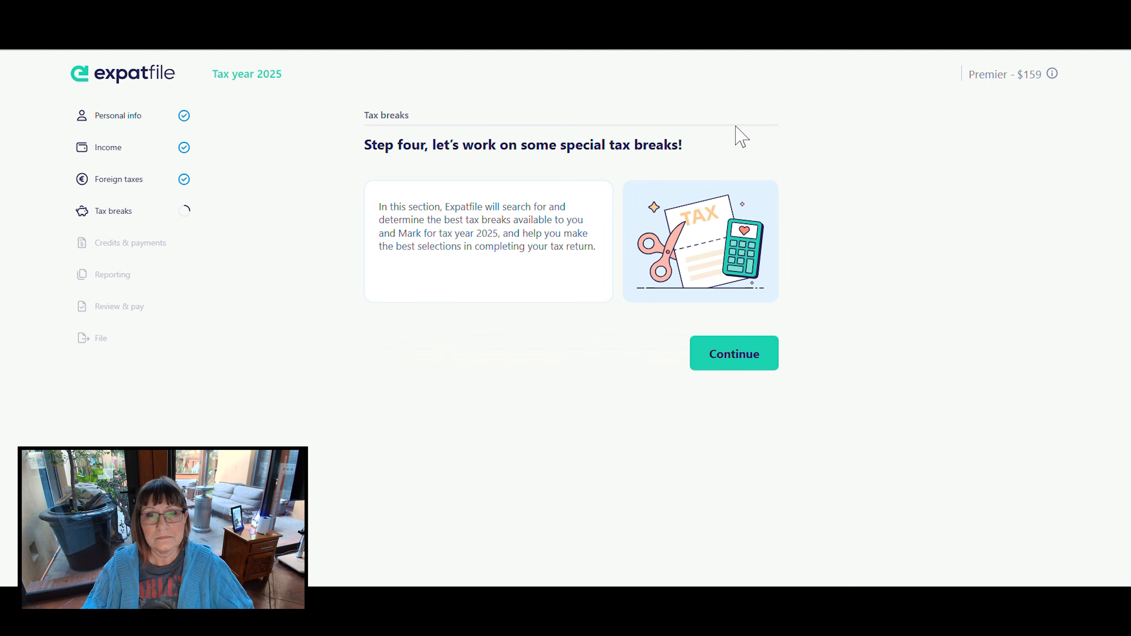
- Start the tax breaks section and choose the Foreign earned income exclusion
click(725, 364)
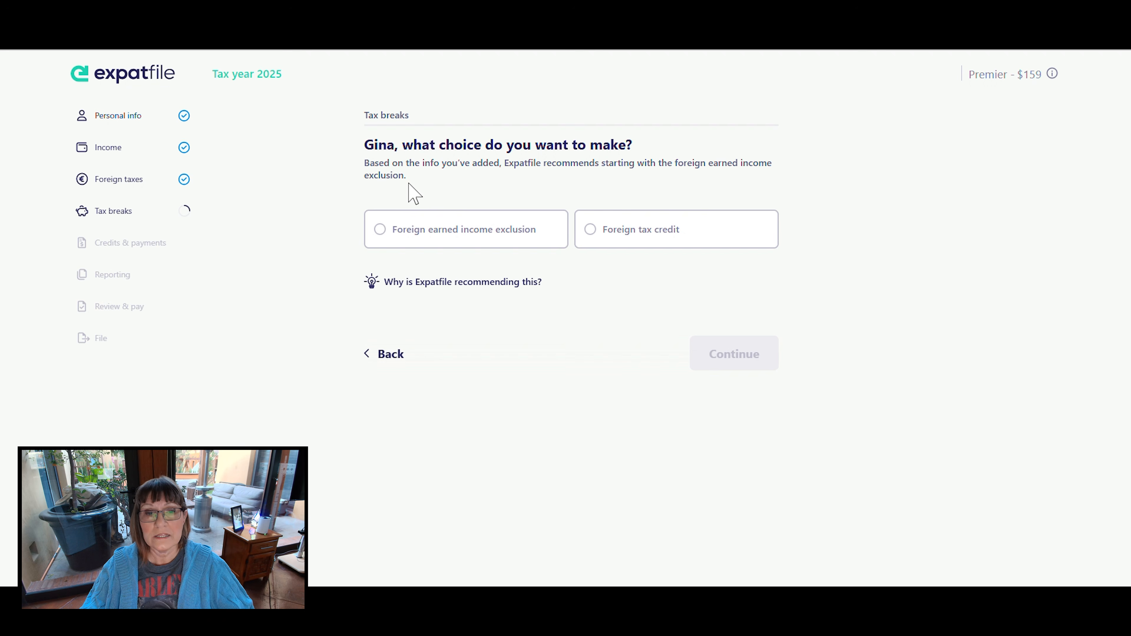
click(380, 243)
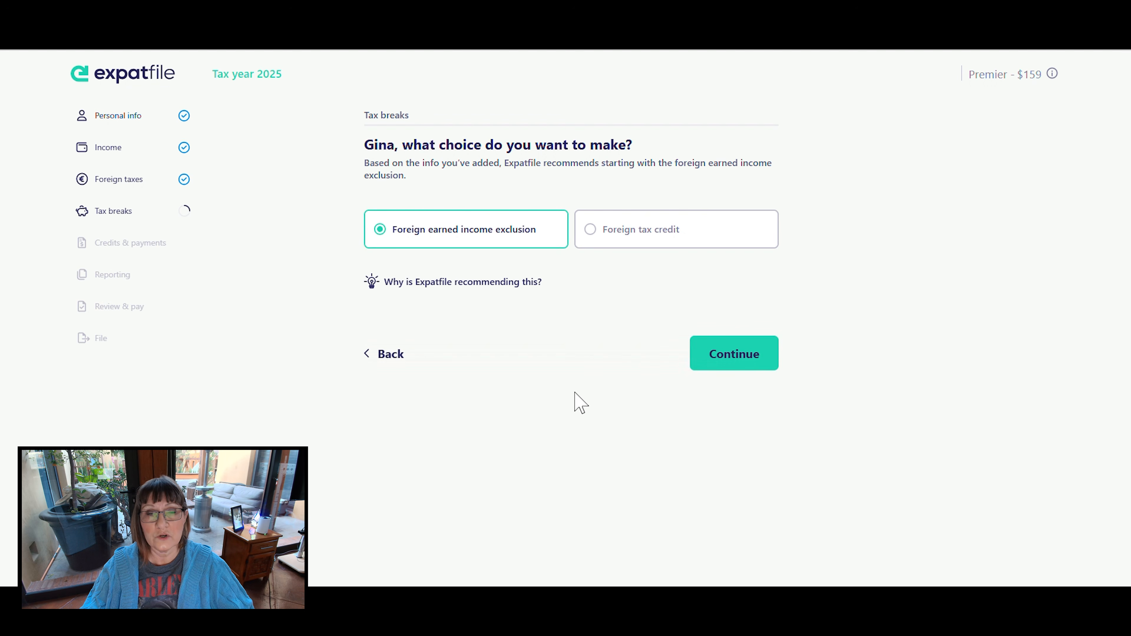
- Read why the foreign earned income exclusion is recommended, confirm that choice and begin its questionnaire
click(460, 285)
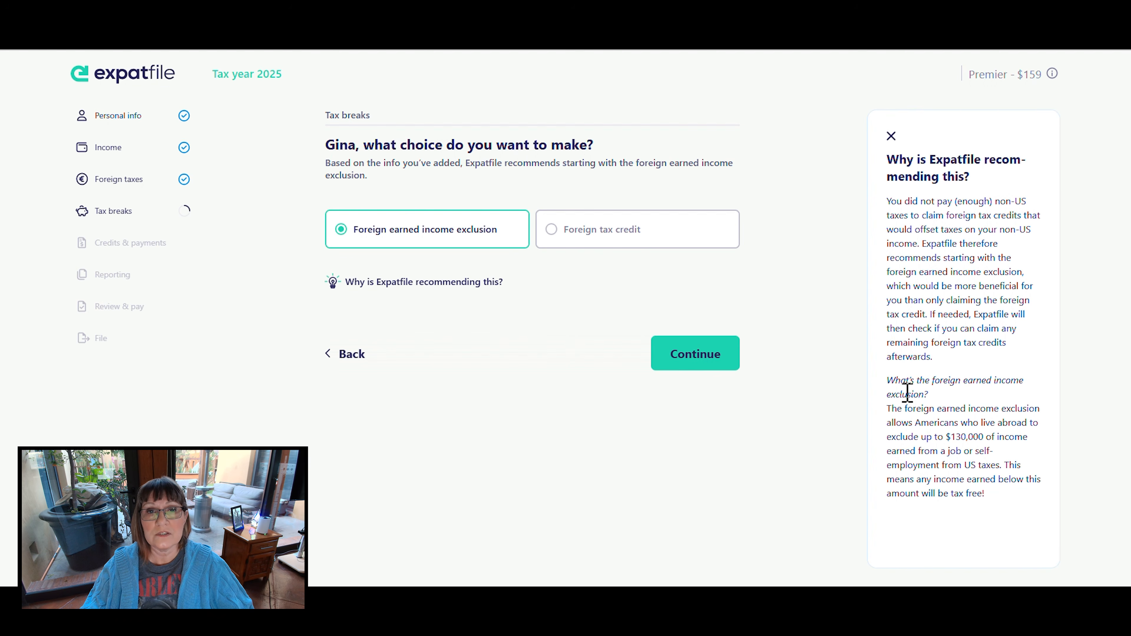
drag(891, 407, 1042, 490)
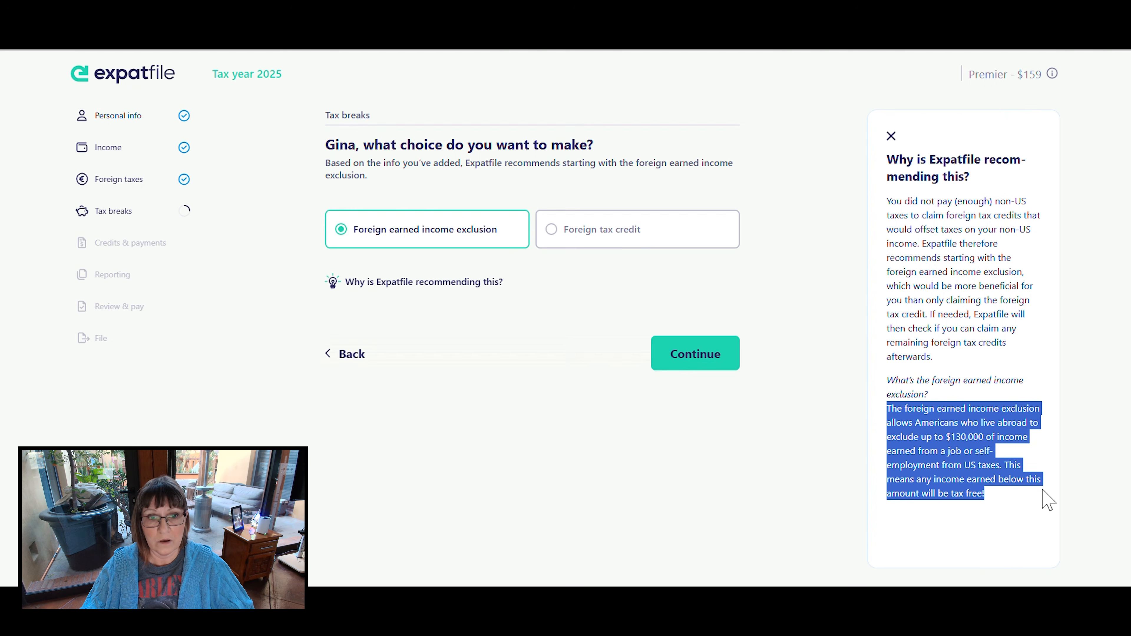
click(892, 142)
click(892, 137)
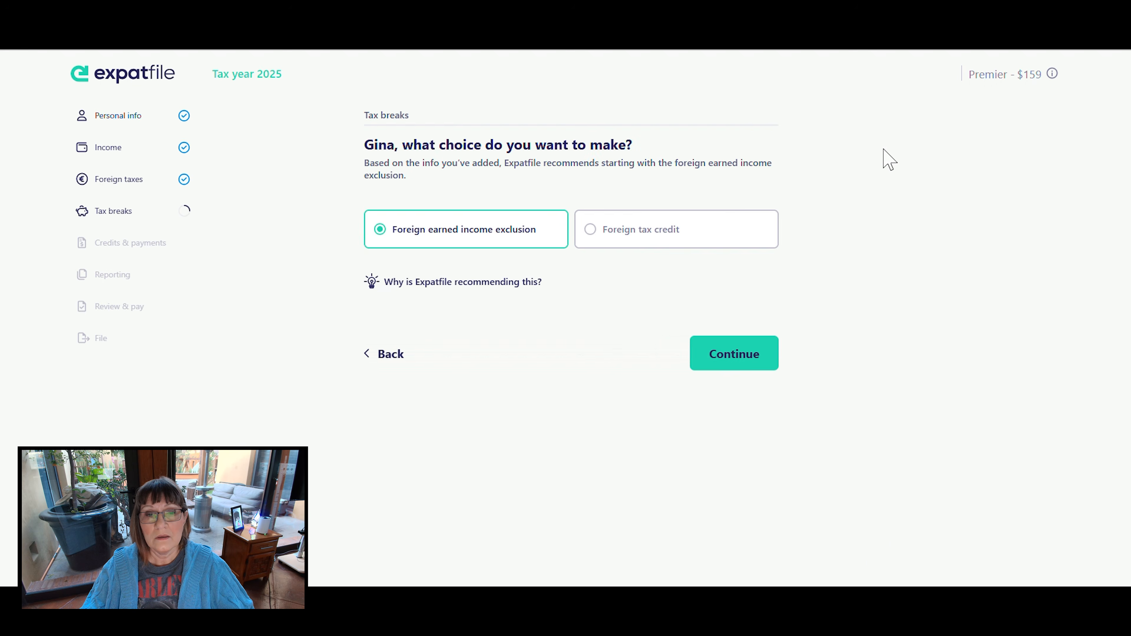
click(732, 365)
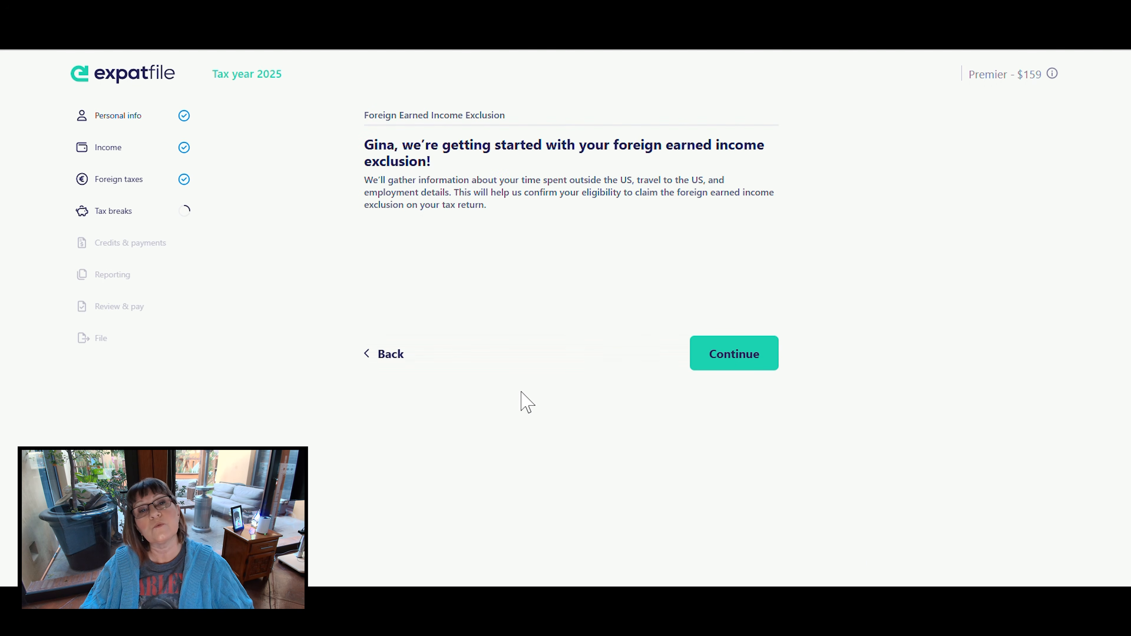
click(714, 352)
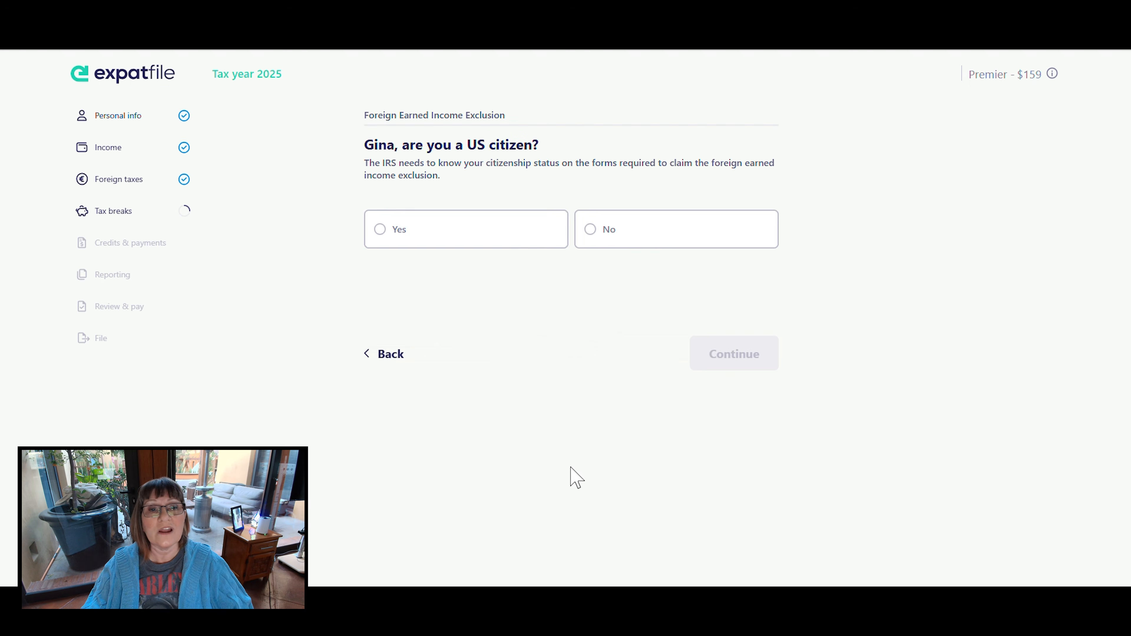
- Answer Yes to being a US citizen and No to being required to pay foreign (non-US) taxes
click(399, 241)
click(727, 353)
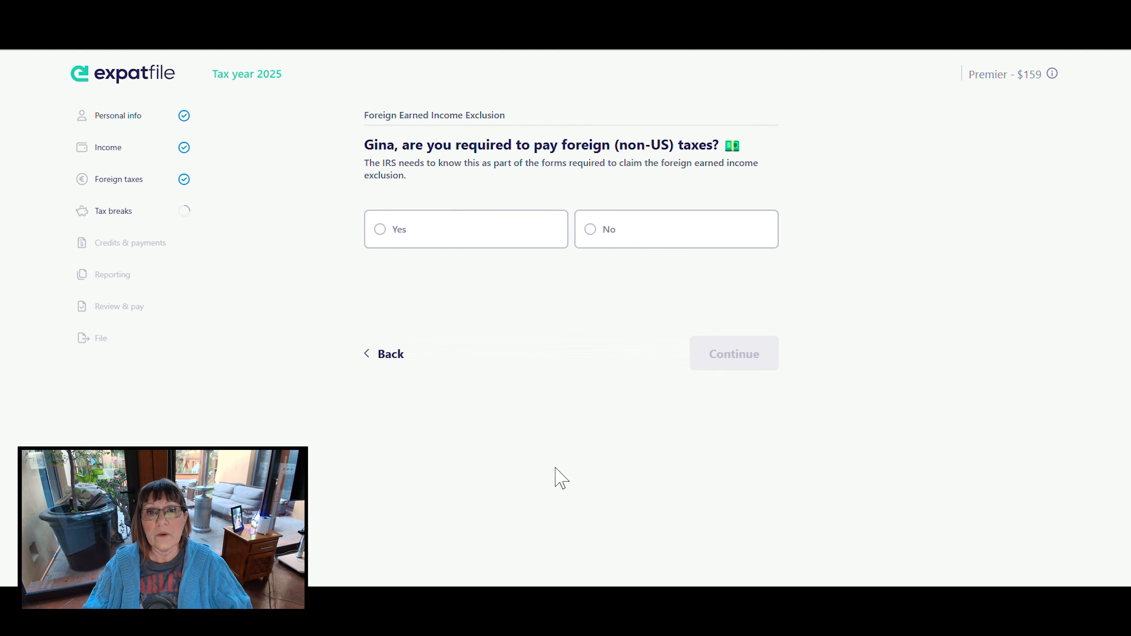
drag(560, 145, 615, 154)
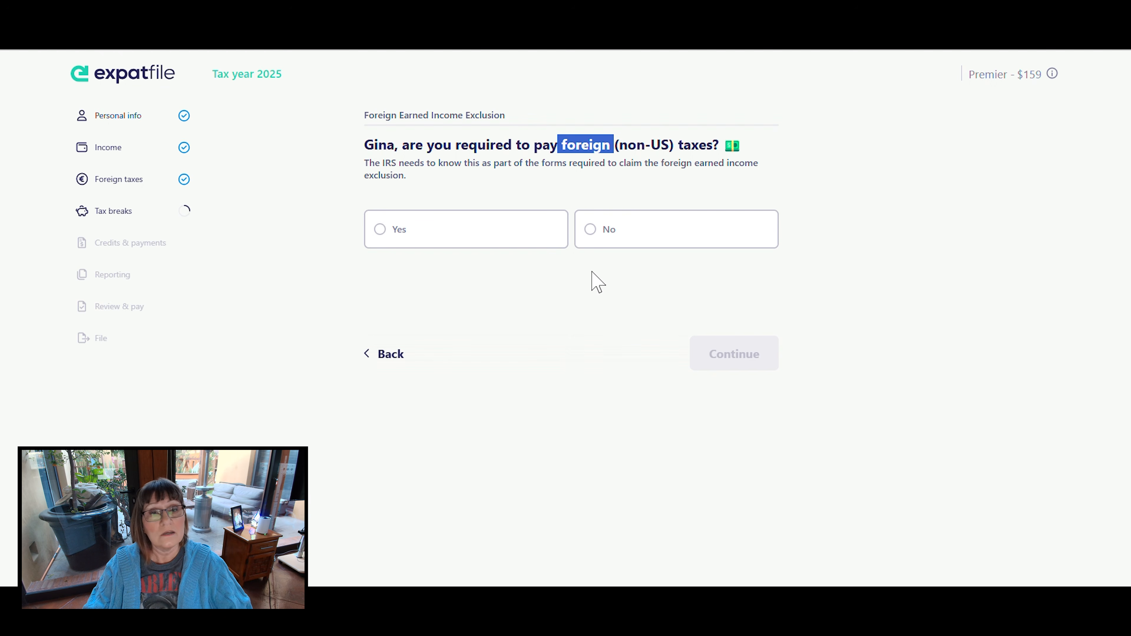
click(607, 228)
click(721, 352)
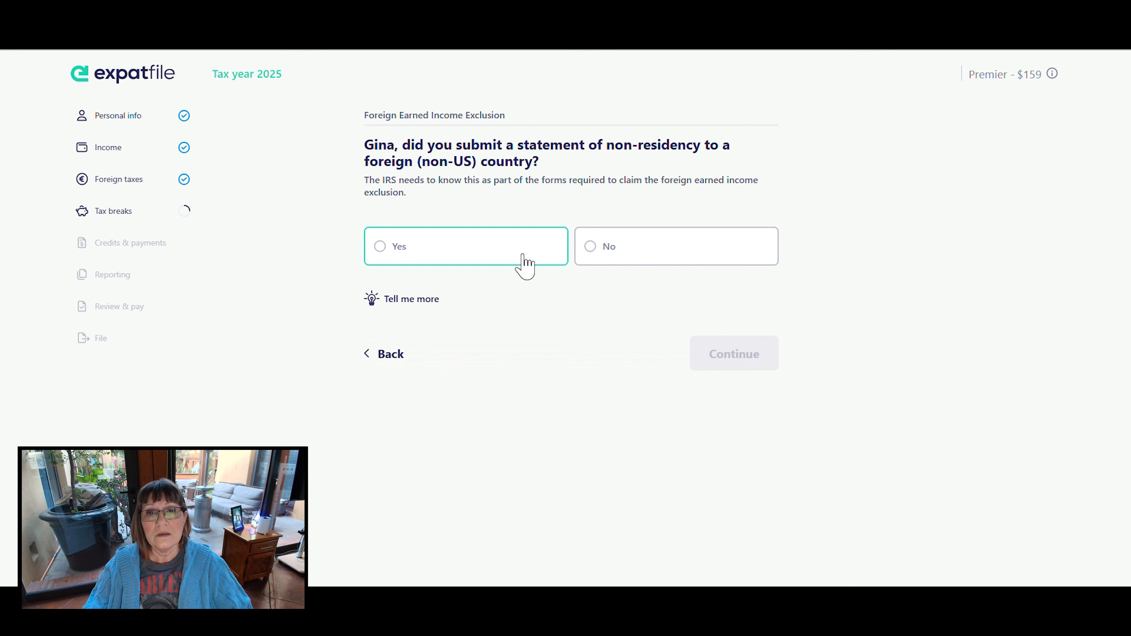
- Read the explanation of the non-residency statement and answer No to having submitted one to a foreign country
click(430, 299)
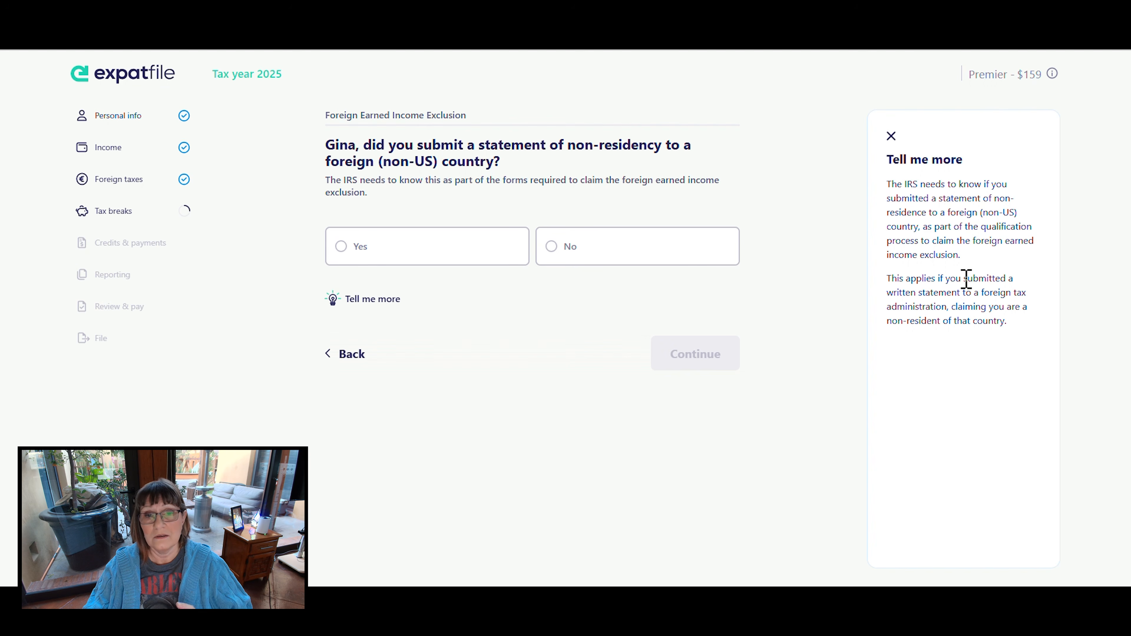
drag(963, 278, 1037, 305)
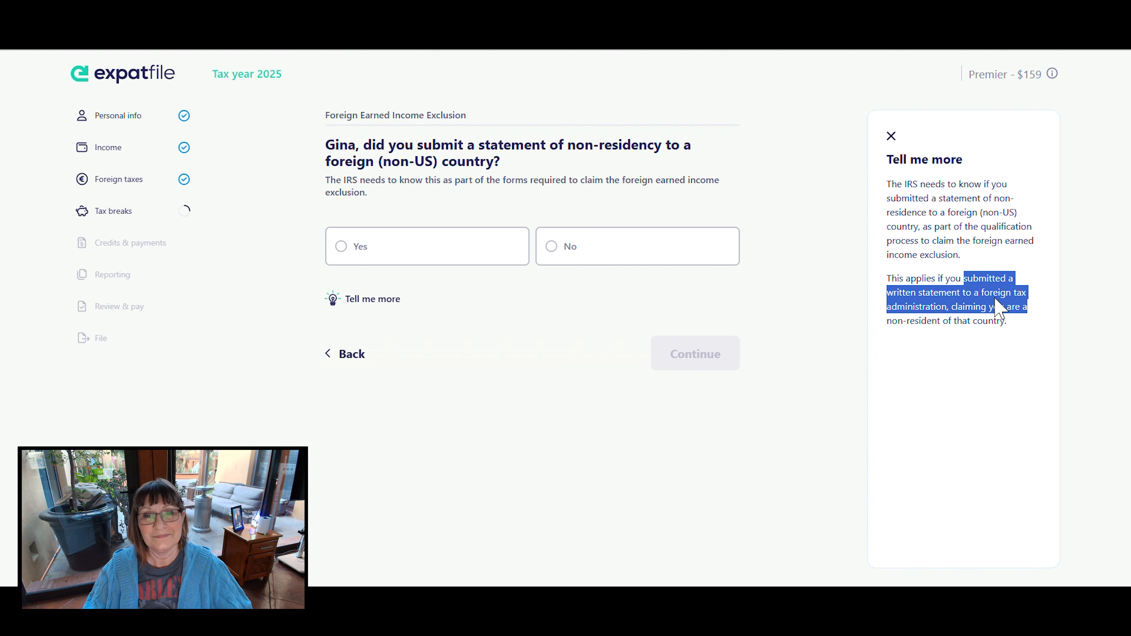
click(562, 253)
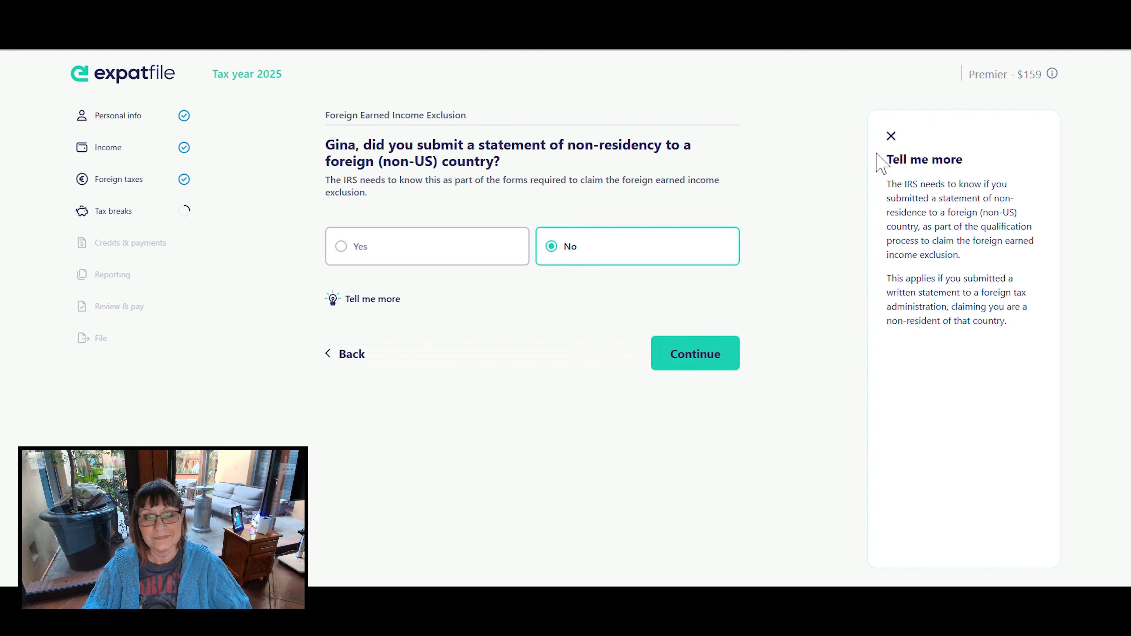
click(891, 136)
click(743, 355)
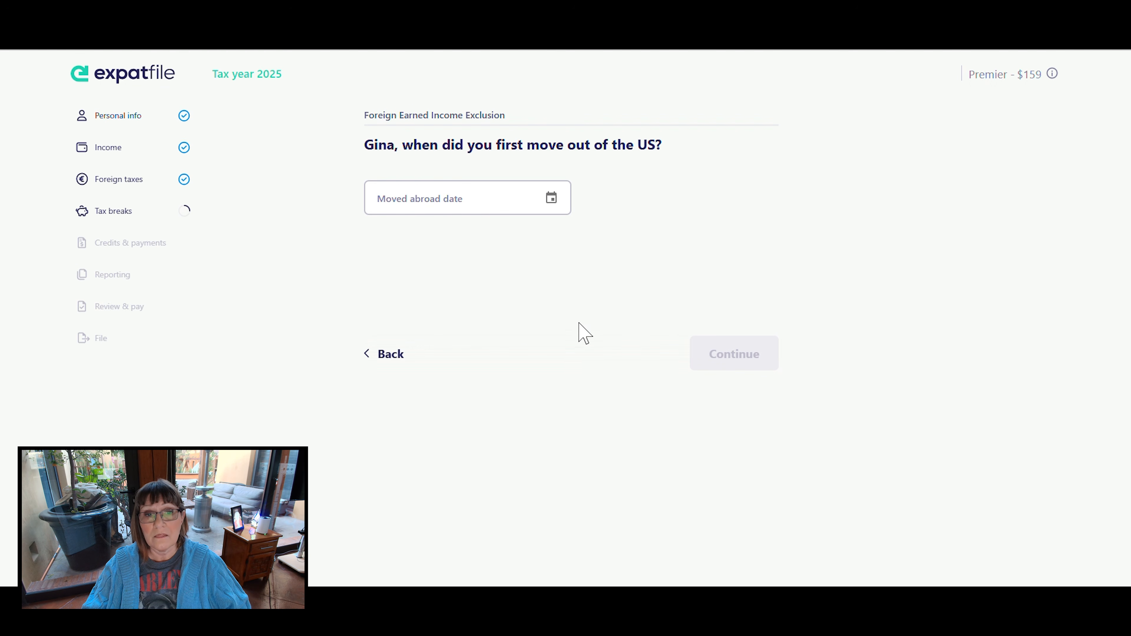
- Set the moved abroad date to 11/20/2022 and submit it
click(551, 198)
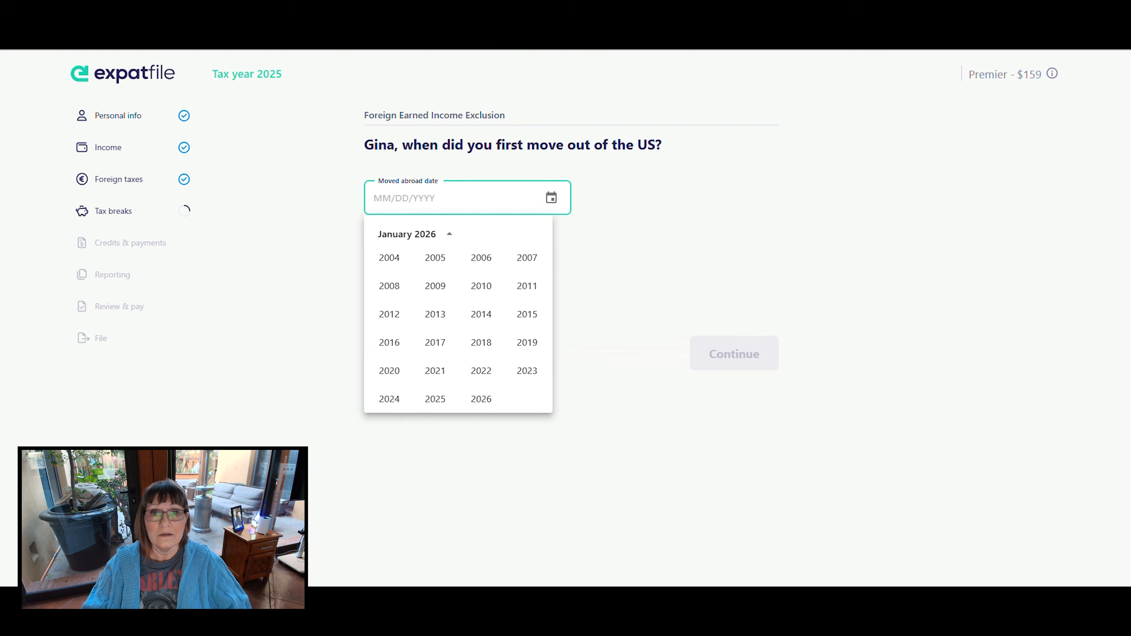
click(487, 371)
click(460, 360)
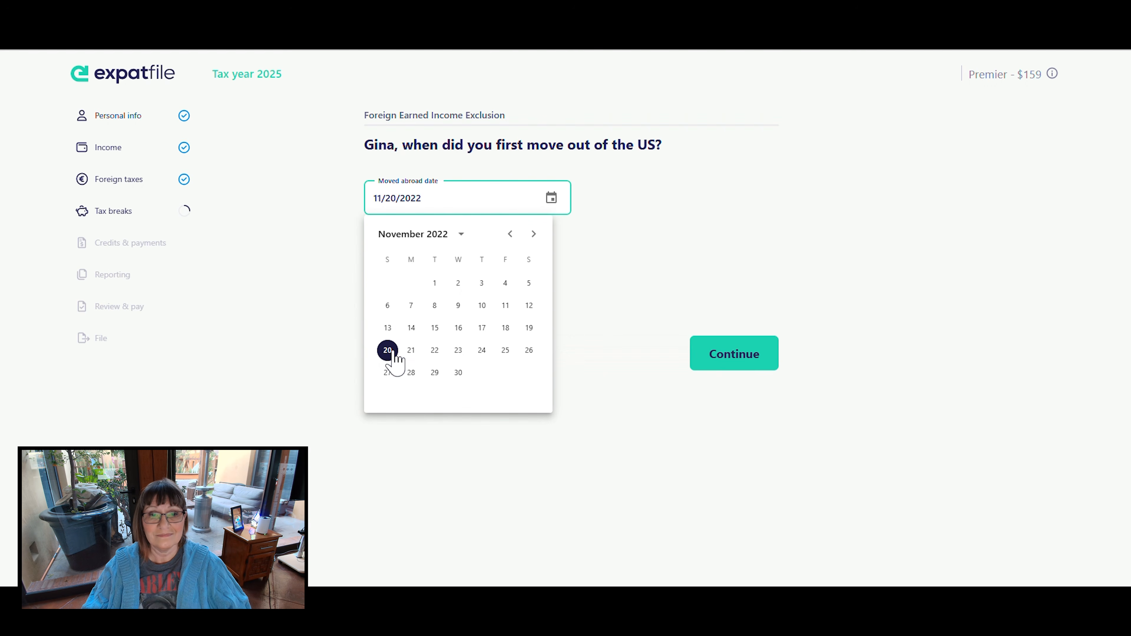
click(390, 353)
click(726, 347)
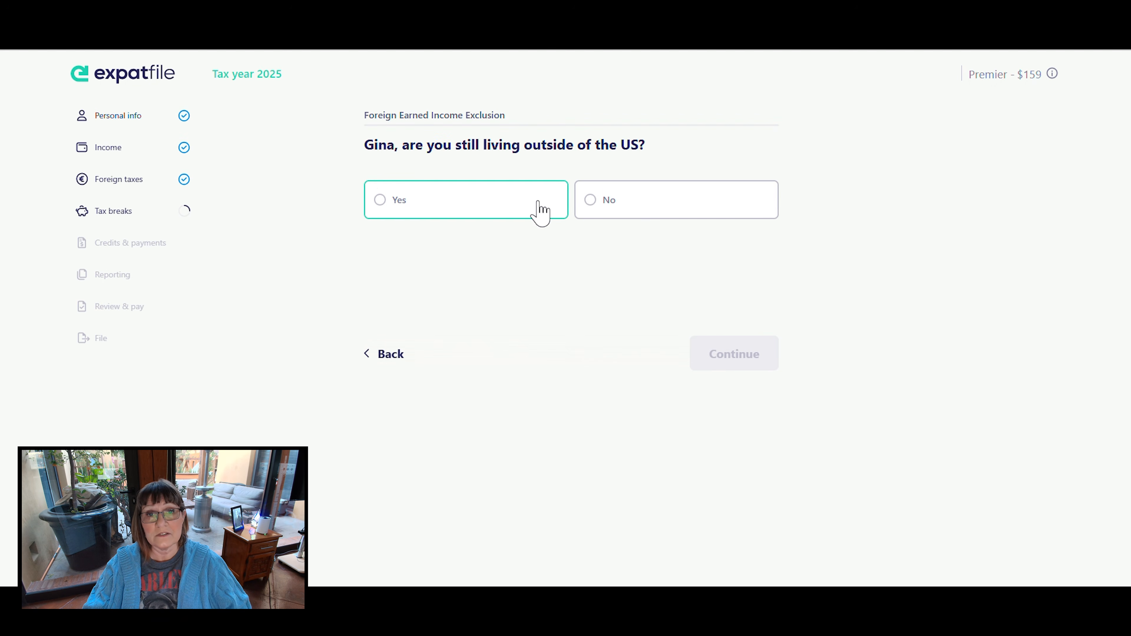
- Answer Yes to still living outside the US and Yes to taking trips to the US during 2025
click(382, 203)
click(729, 346)
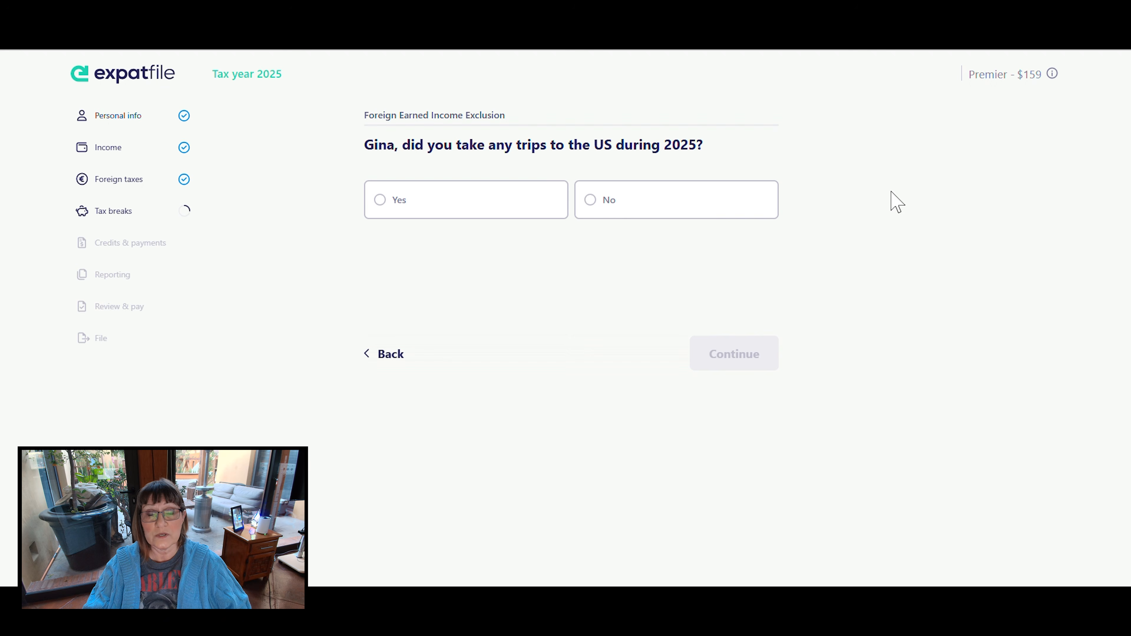
click(383, 207)
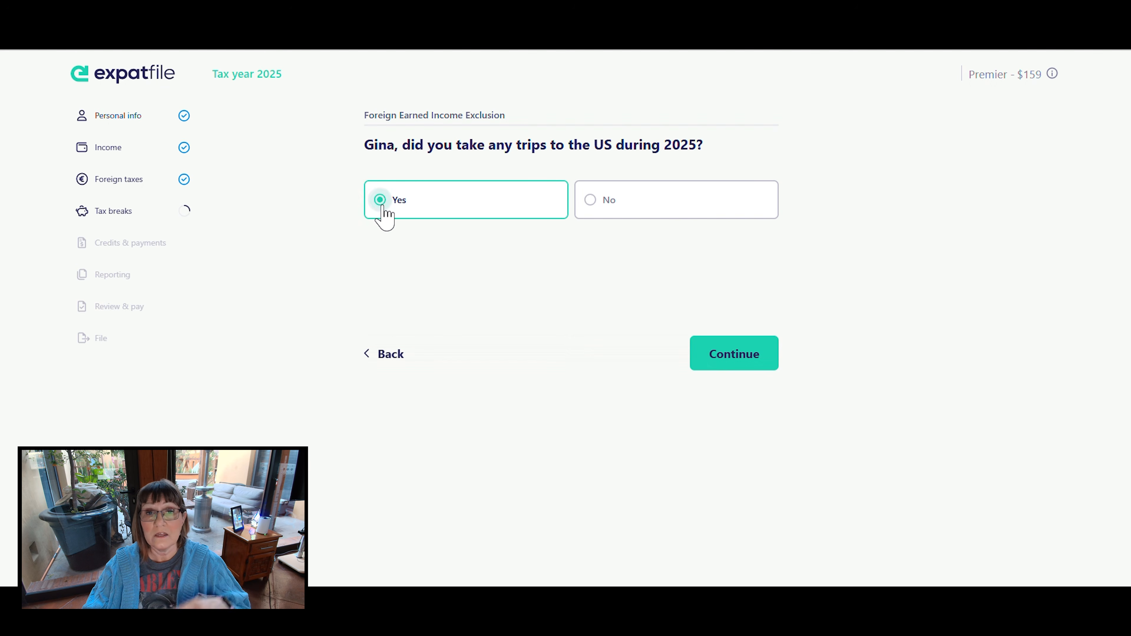
click(735, 347)
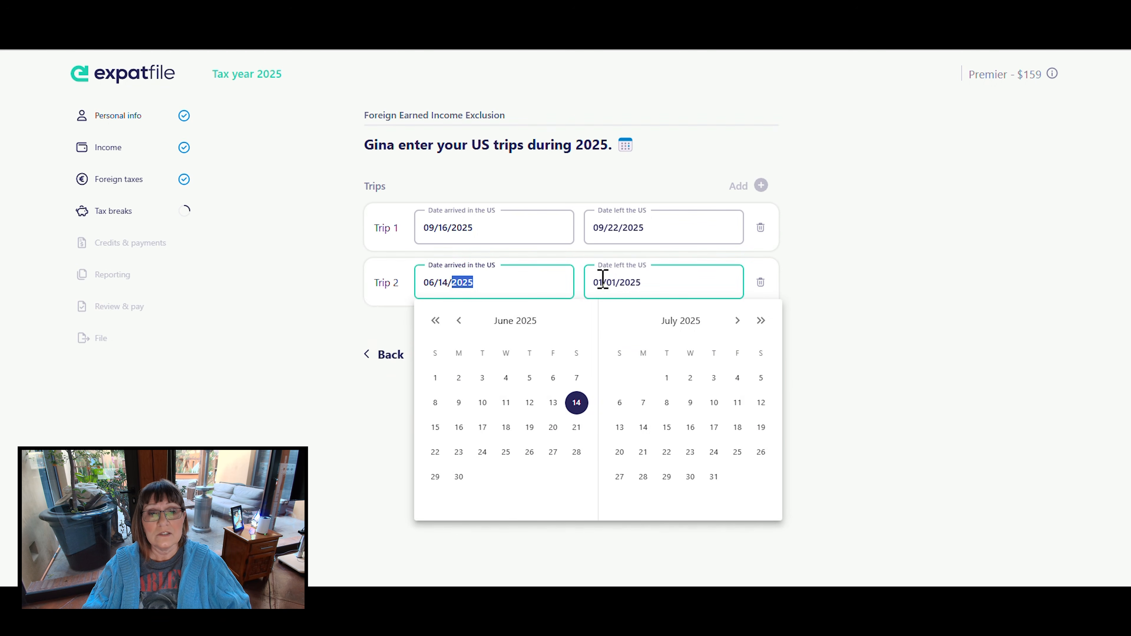
- Set the date left the US for Trip 2 to 06/24/2025 and submit the list of 2025 US trips
click(605, 280)
text(06)
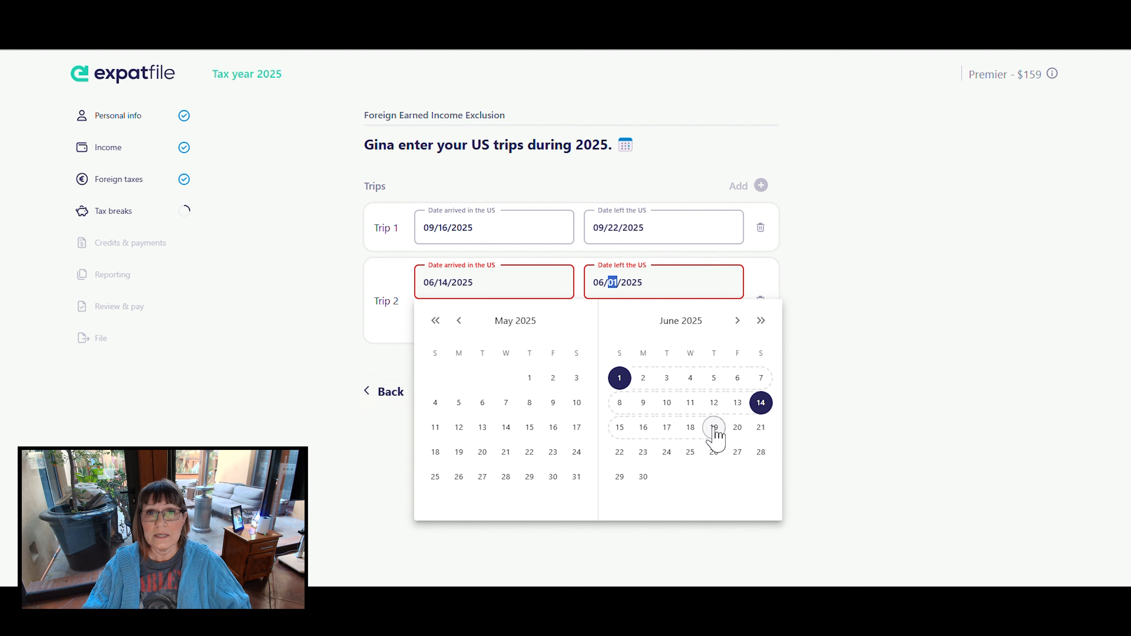
click(714, 452)
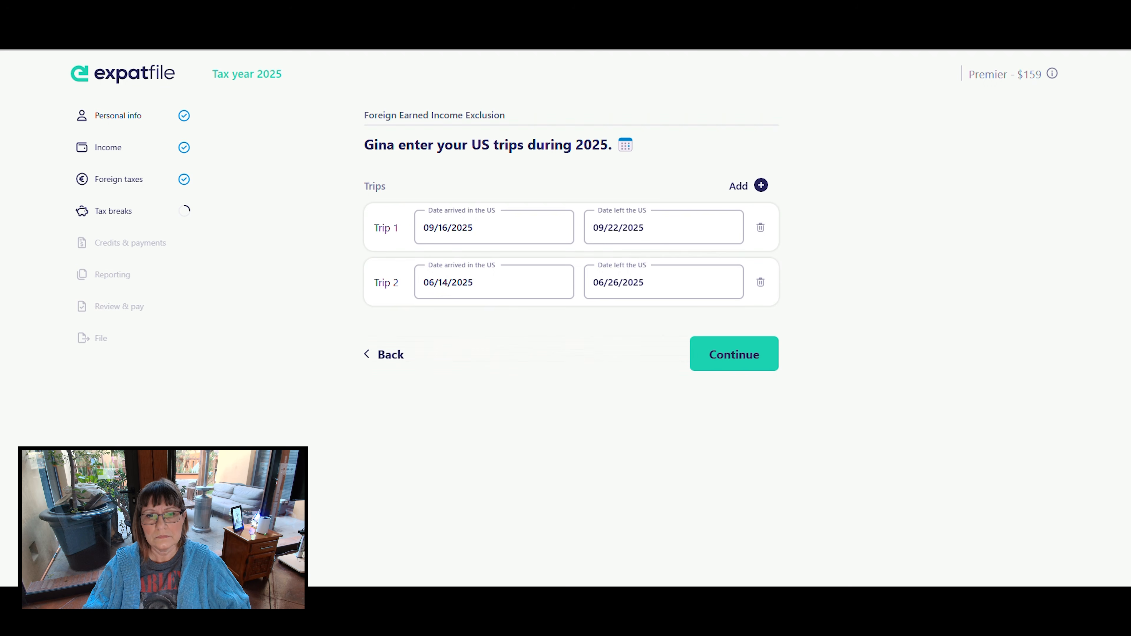
click(614, 282)
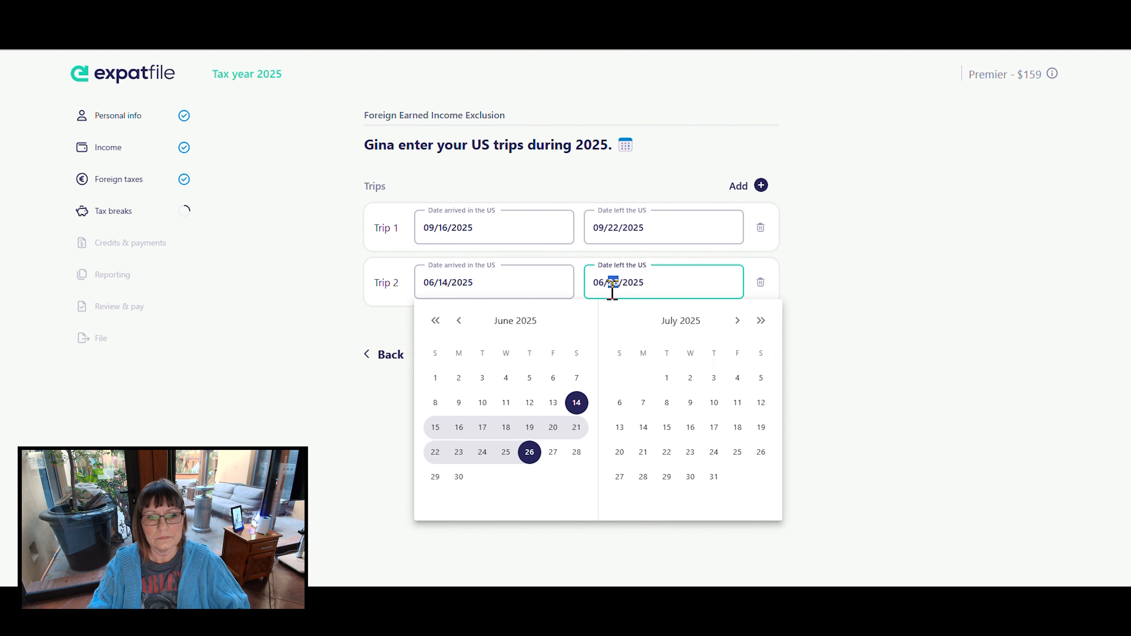
click(483, 452)
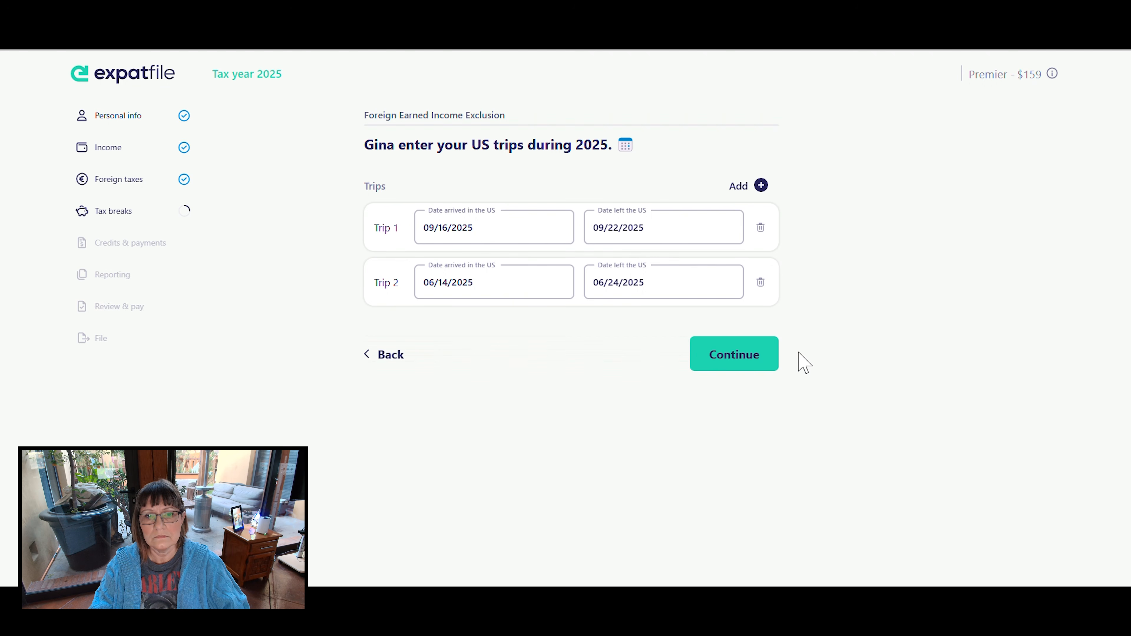
click(718, 363)
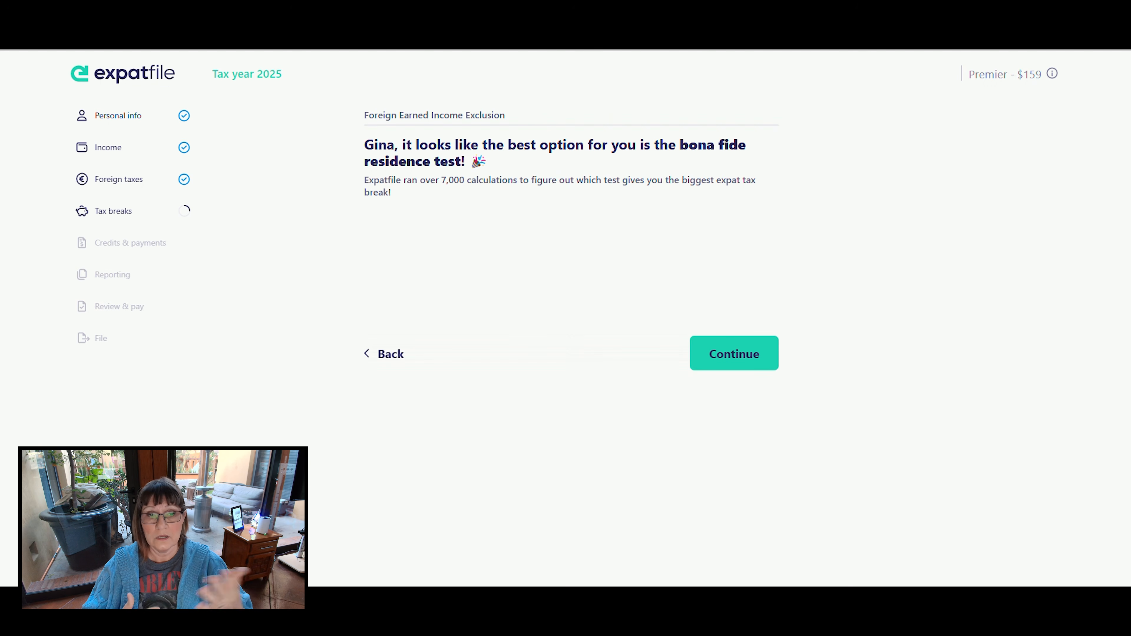
- Accept the bona fide residence test, check what tax home means, and answer Yes to a tax home outside the United States and in Mexico
click(739, 352)
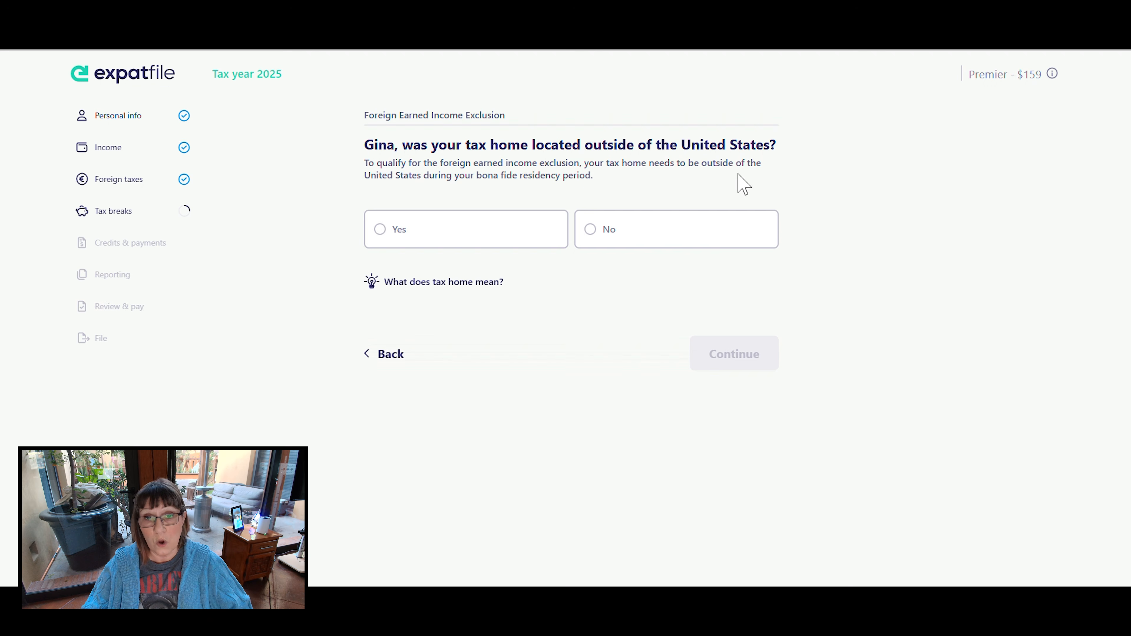
drag(614, 164, 720, 164)
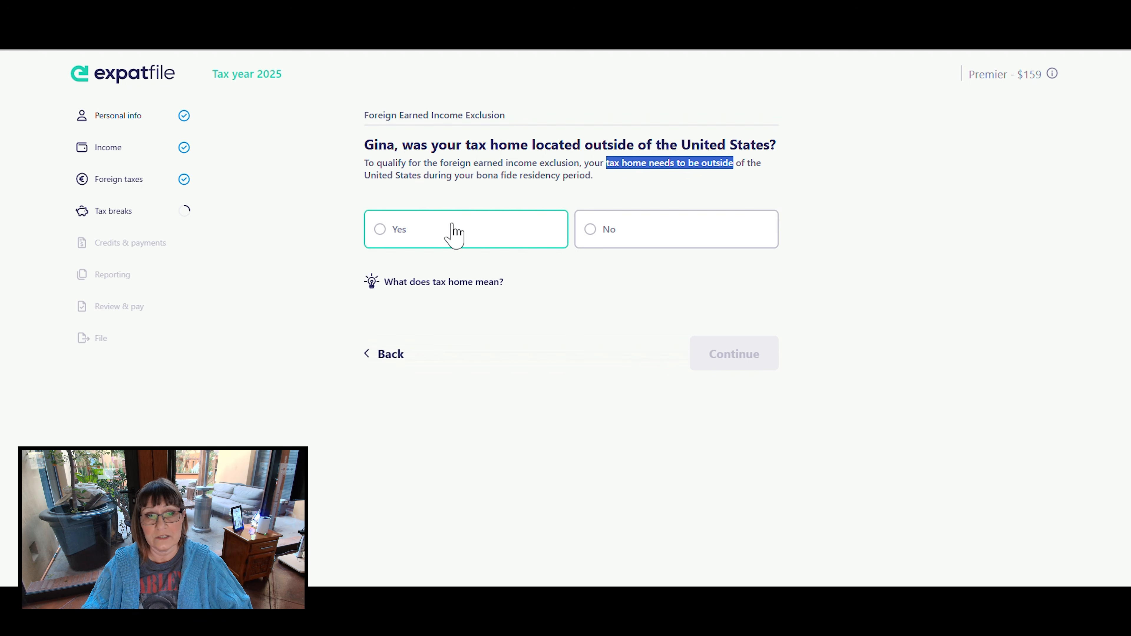
click(380, 228)
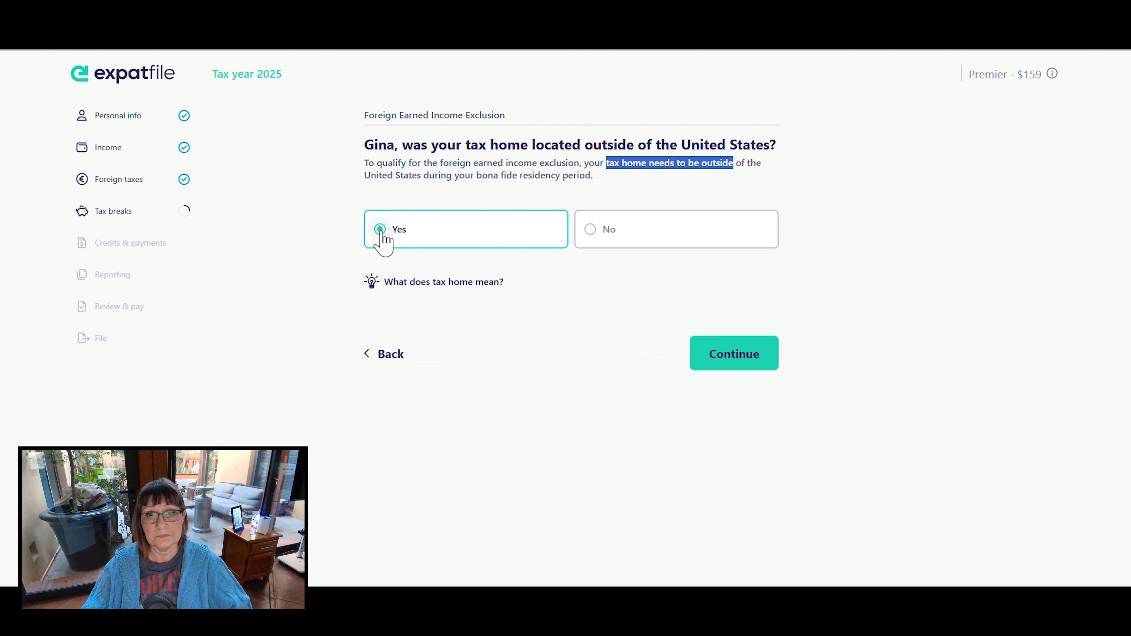
click(404, 282)
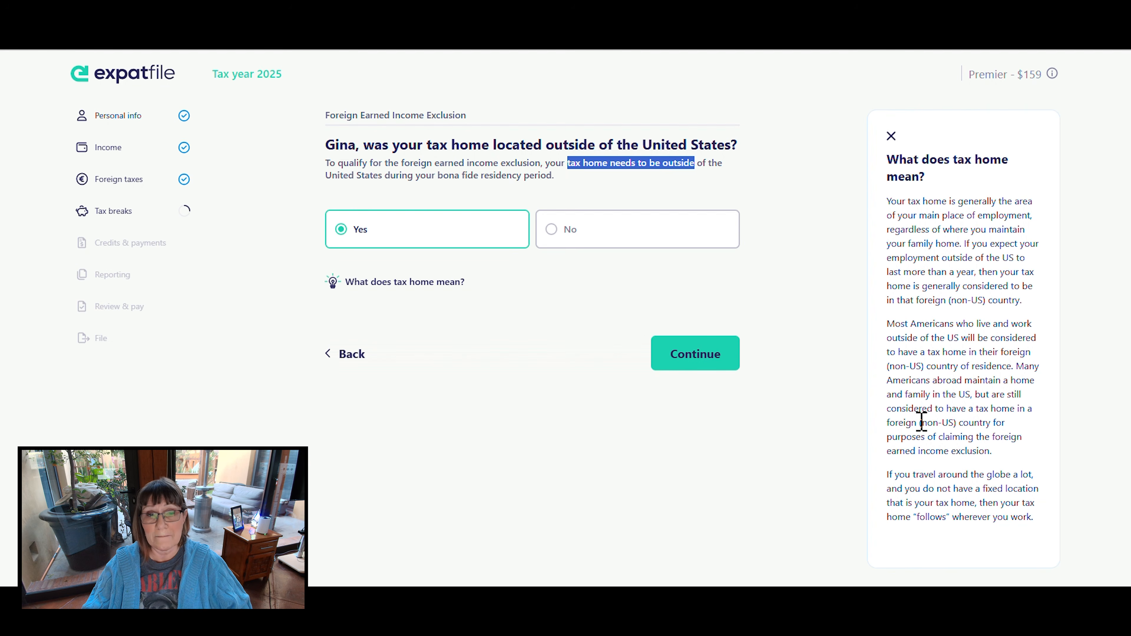
click(891, 136)
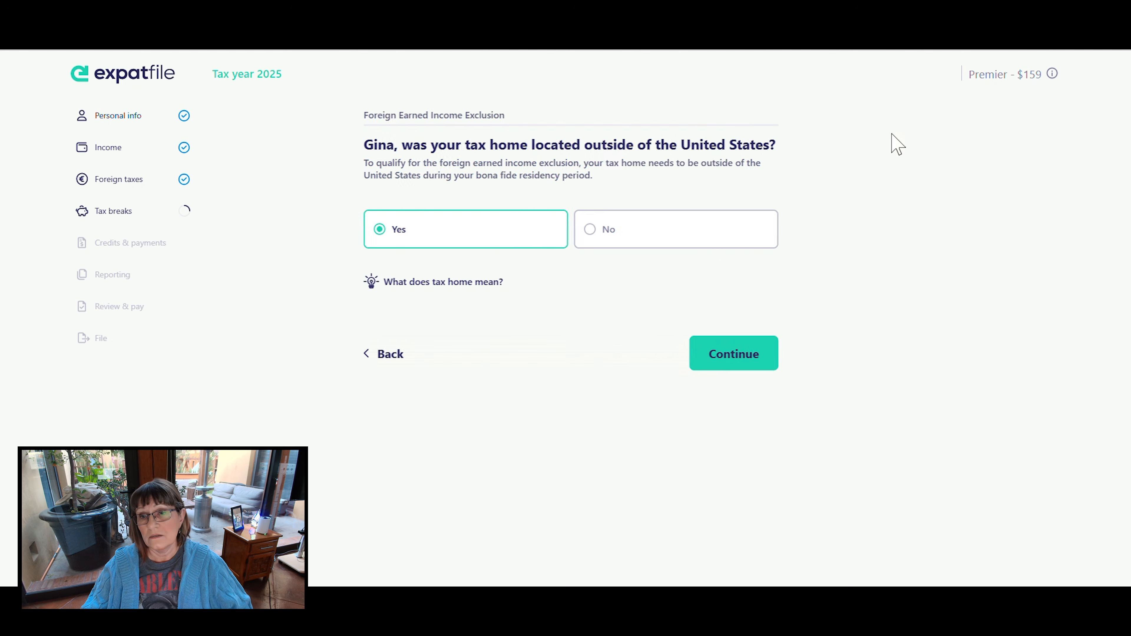
click(731, 354)
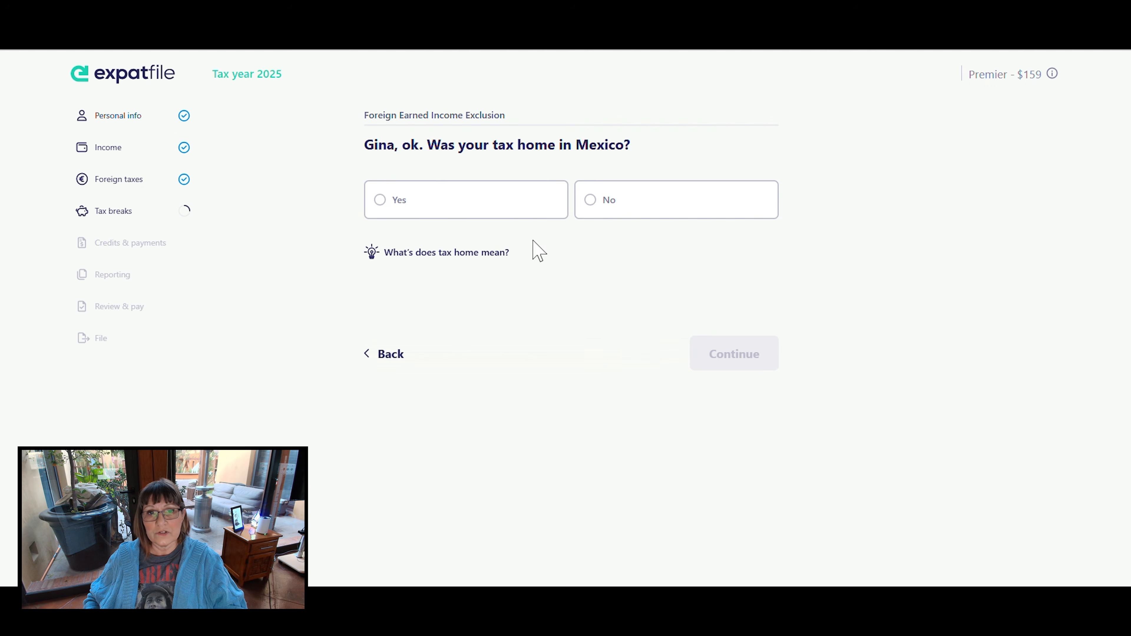
click(411, 210)
click(744, 349)
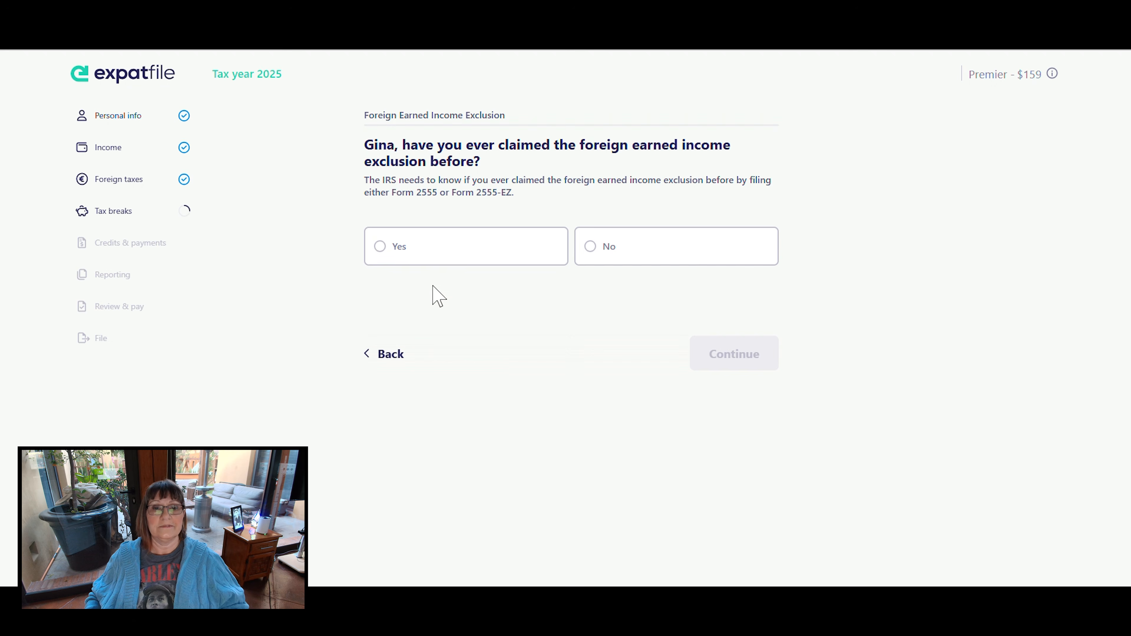
- Answer Yes to having claimed the foreign earned income exclusion before and enter 2023 as the last tax year claimed
click(412, 265)
click(732, 356)
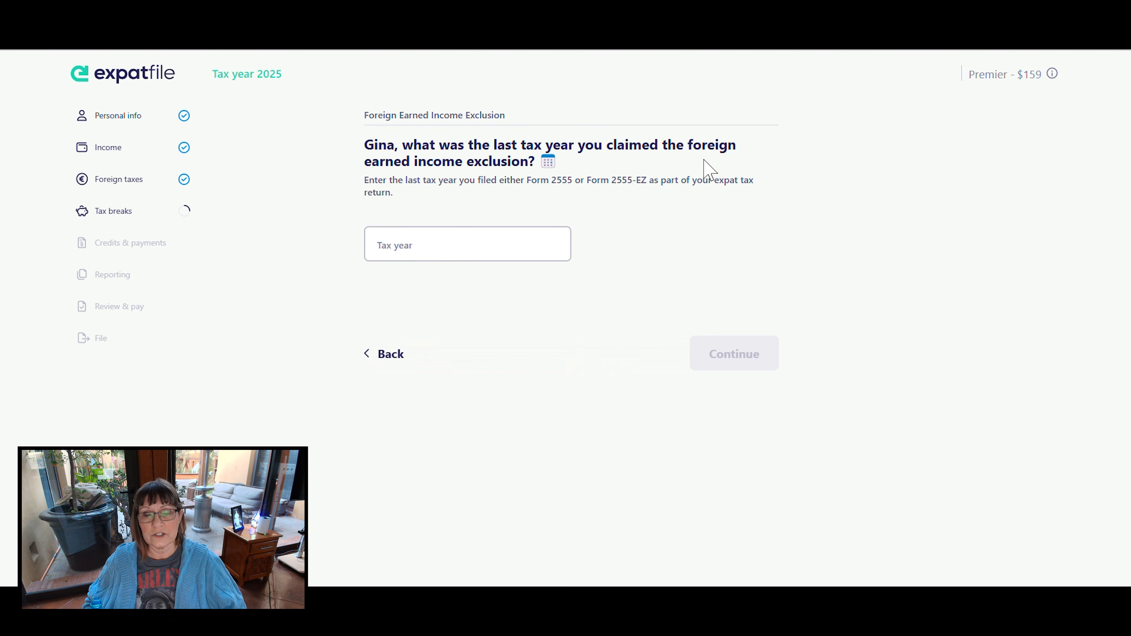
click(416, 236)
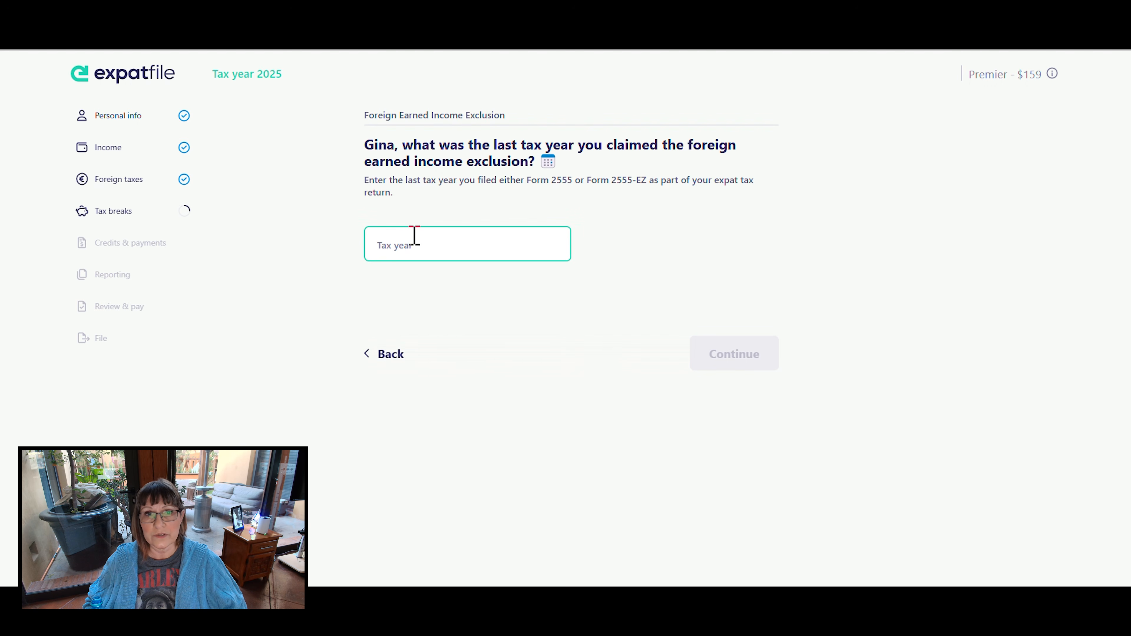
text(2023)
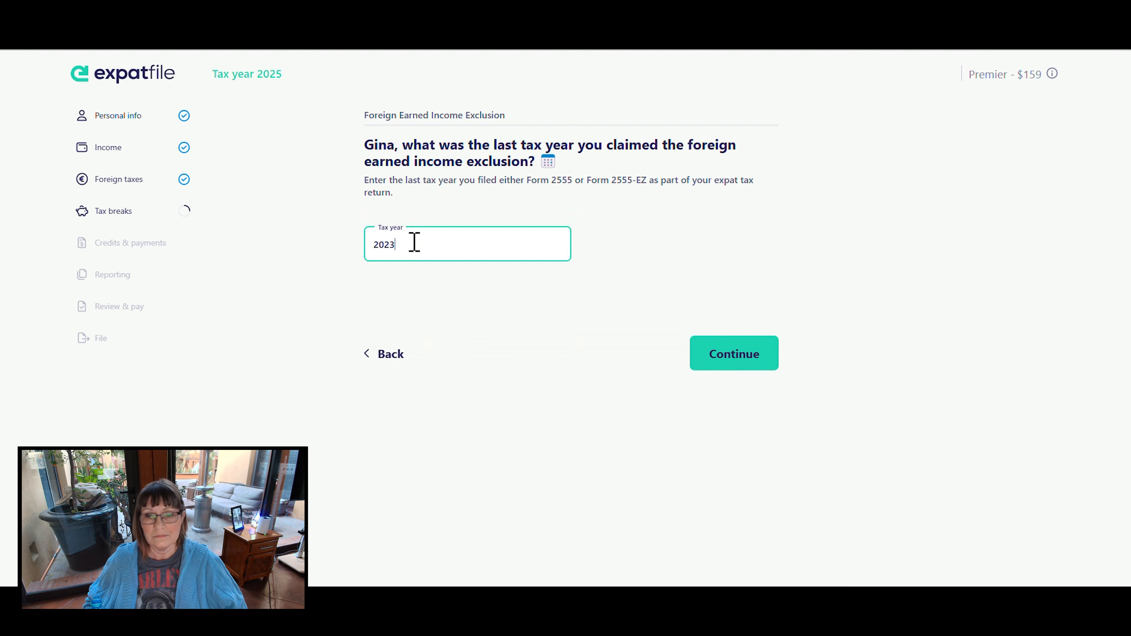
click(723, 355)
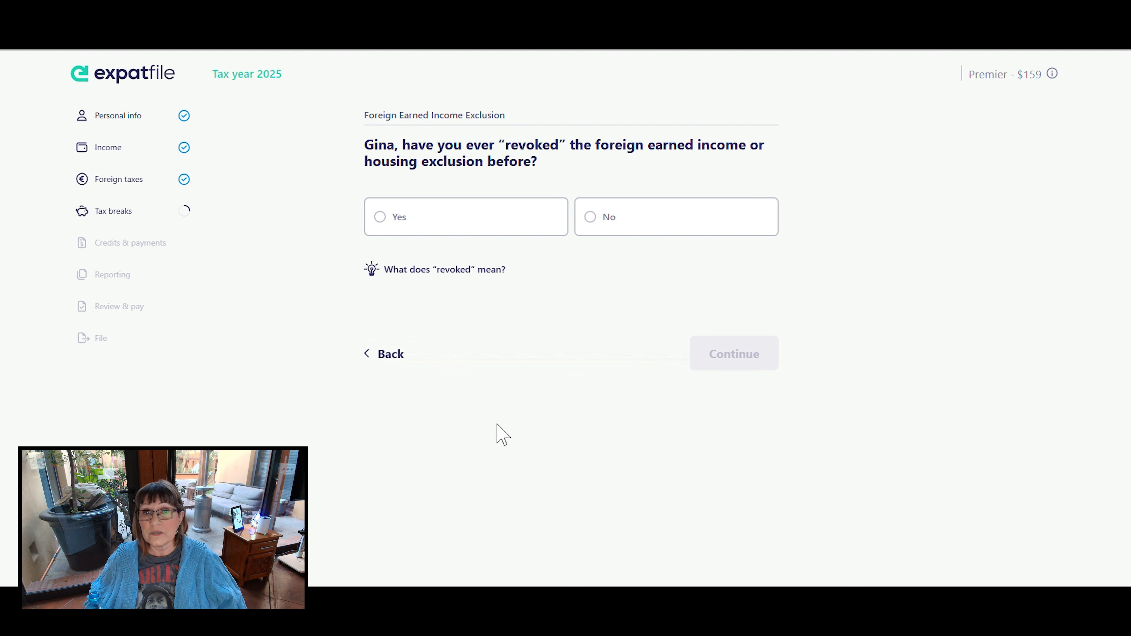
- Check what "revoked" means, answer No to ever having revoked the exclusion, and continue past the foreign earned income exclusion summary
click(442, 272)
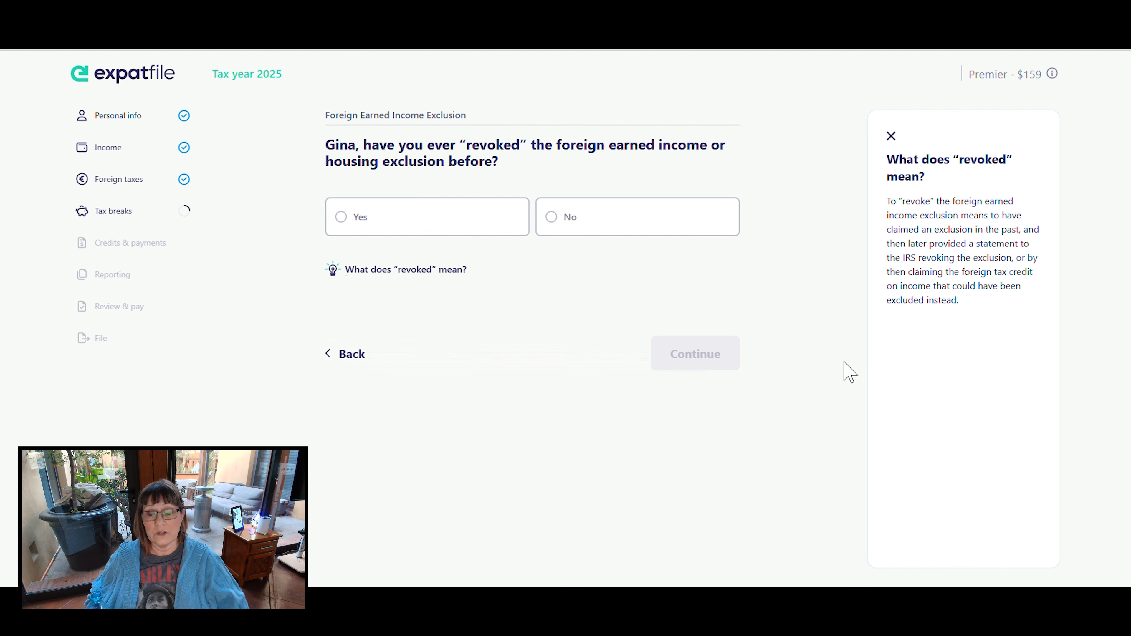
click(574, 242)
click(697, 359)
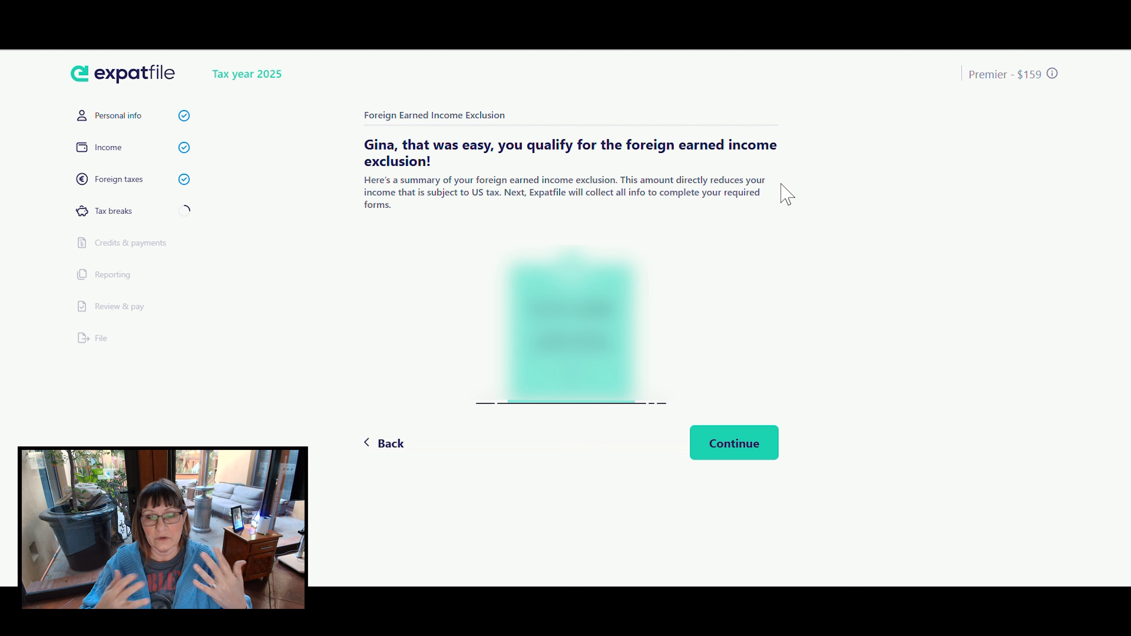
click(727, 449)
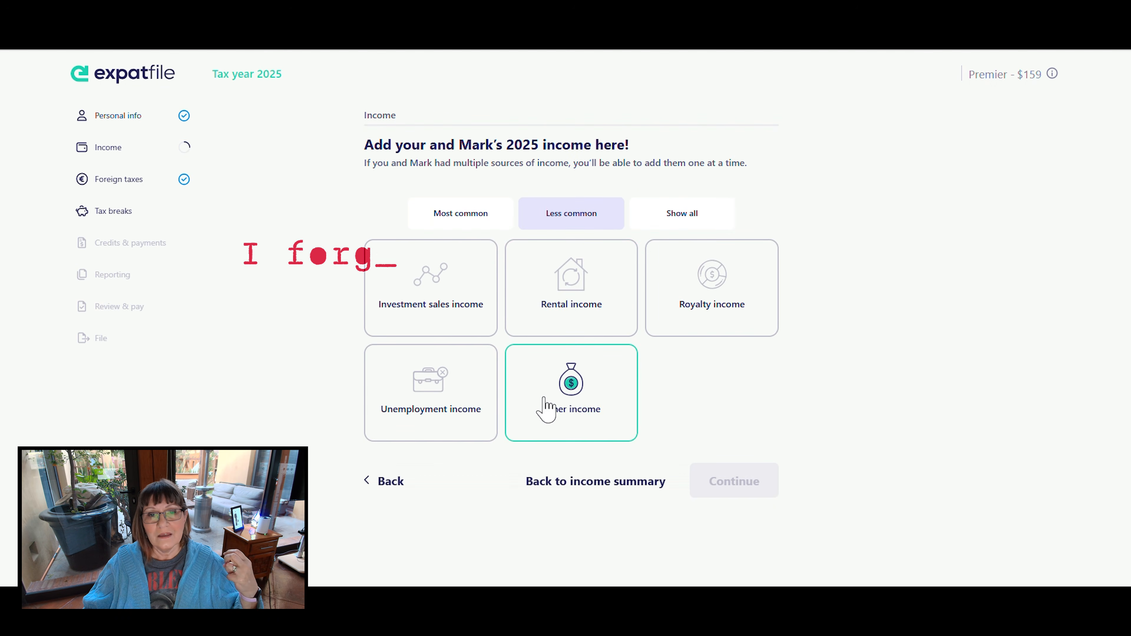
- Add an income source of the type Other income and go to its description
click(575, 390)
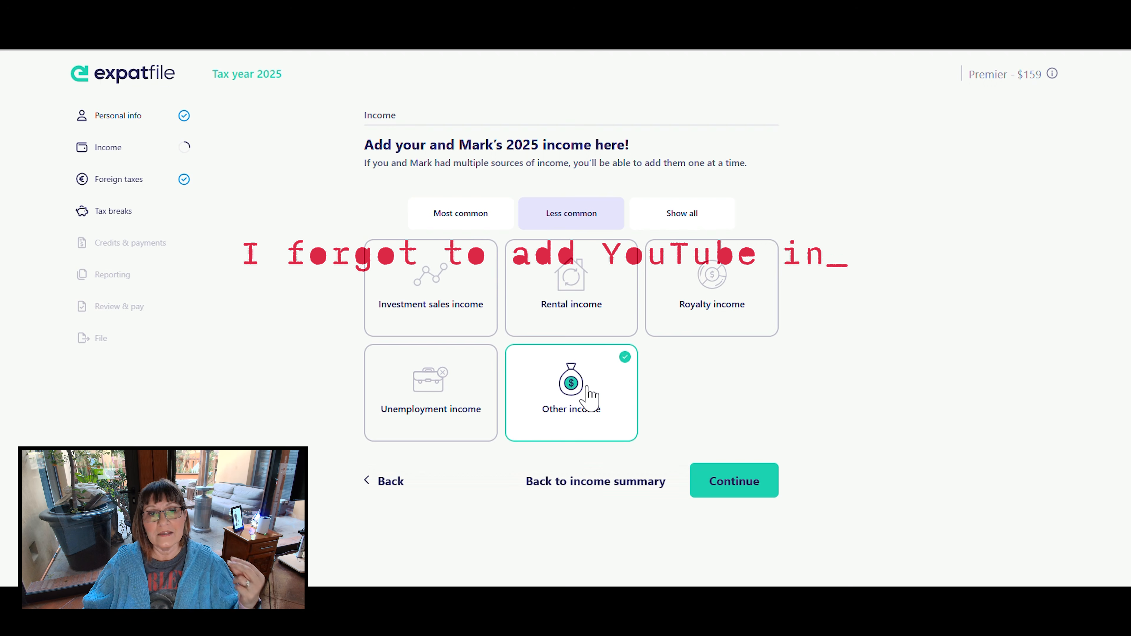
click(732, 481)
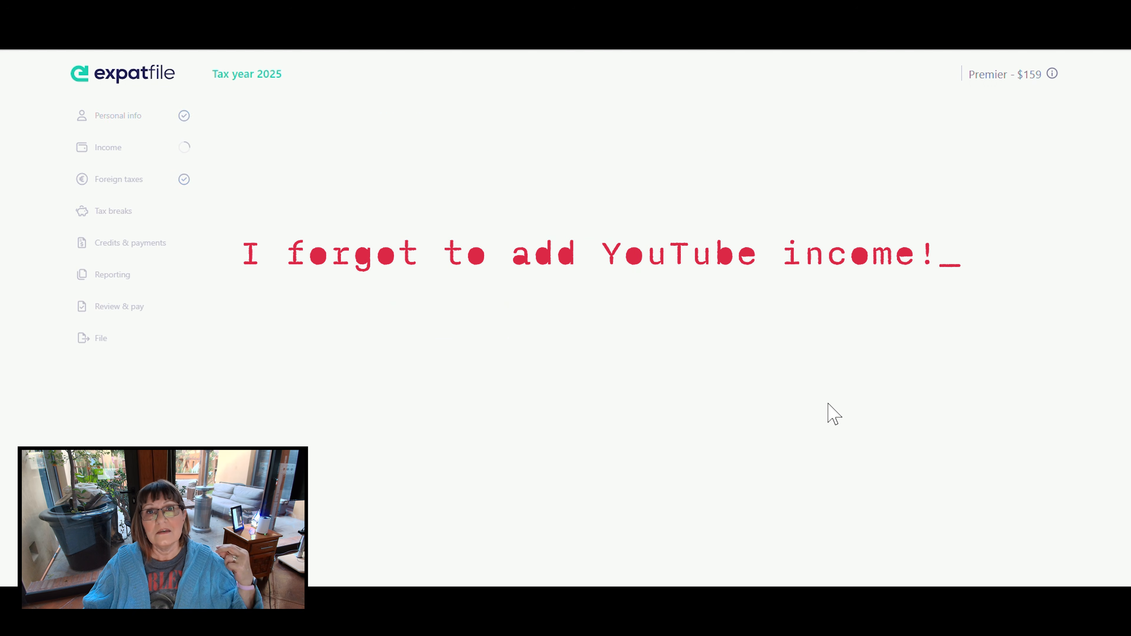
click(488, 223)
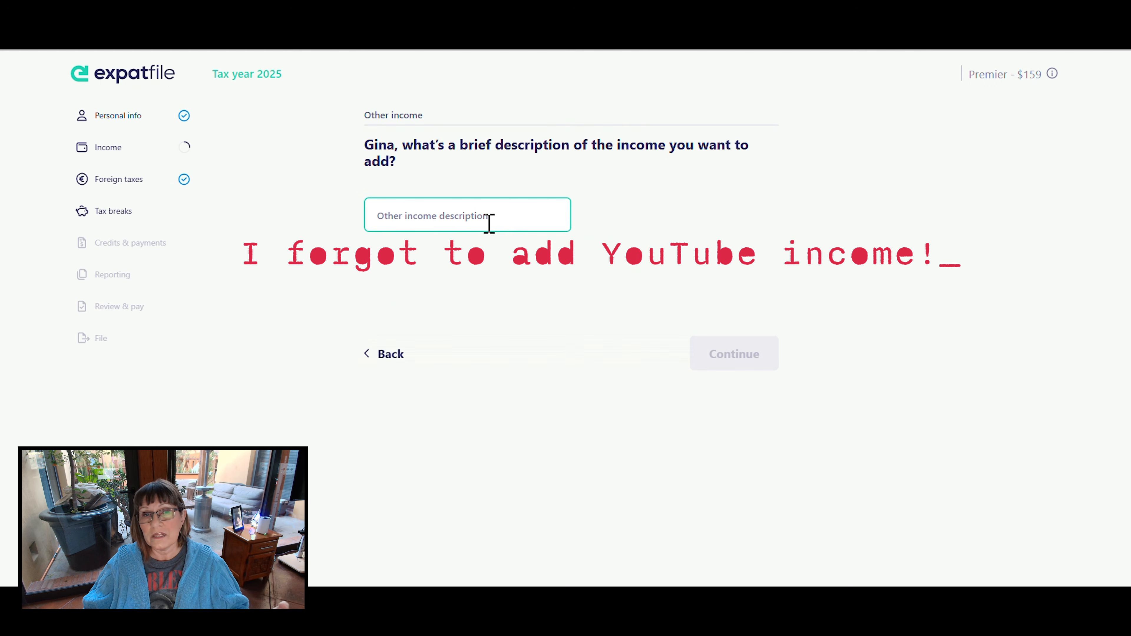
click(480, 218)
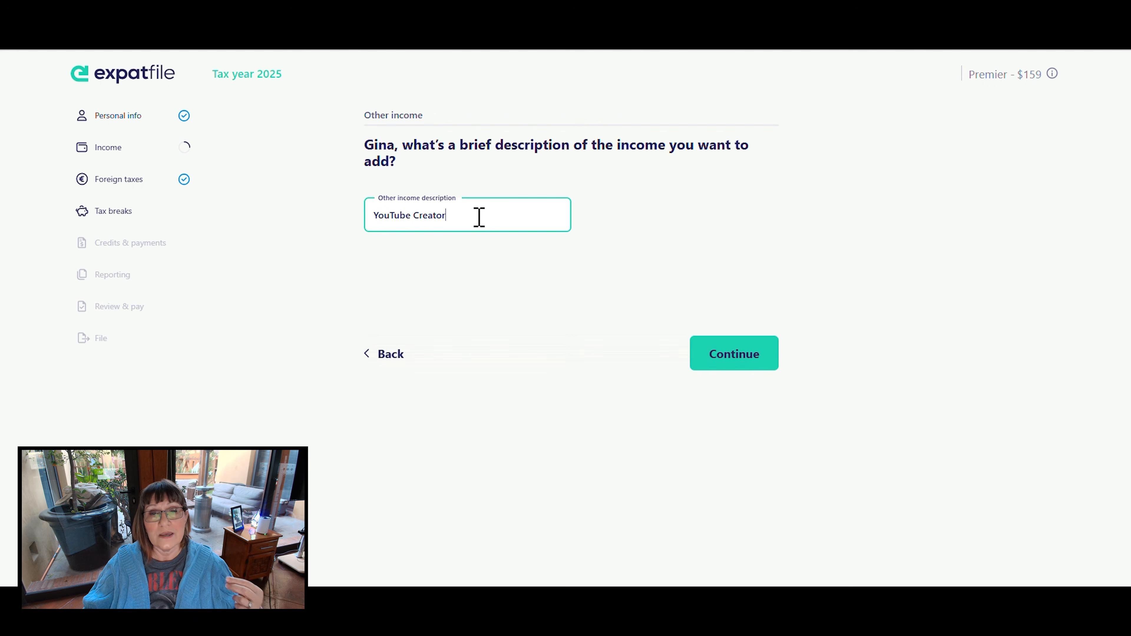
text(le A)
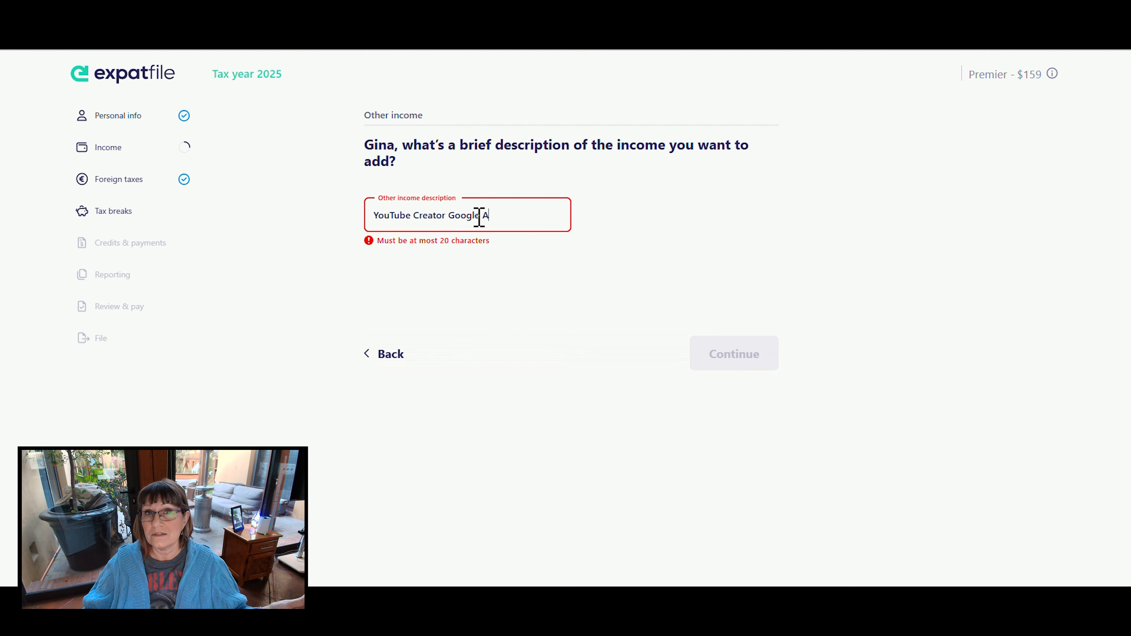
key(BackSpace)
key(BackSpace)
key(BackSpace)
key(BackSpace)
key(BackSpace)
key(BackSpace)
key(BackSpace)
key(BackSpace)
key(BackSpace)
key(BackSpace)
key(BackSpace)
key(BackSpace)
key(BackSpace)
key(BackSpace)
key(BackSpace)
key(BackSpace)
key(BackSpace)
key(BackSpace)
key(BackSpace)
key(BackSpace)
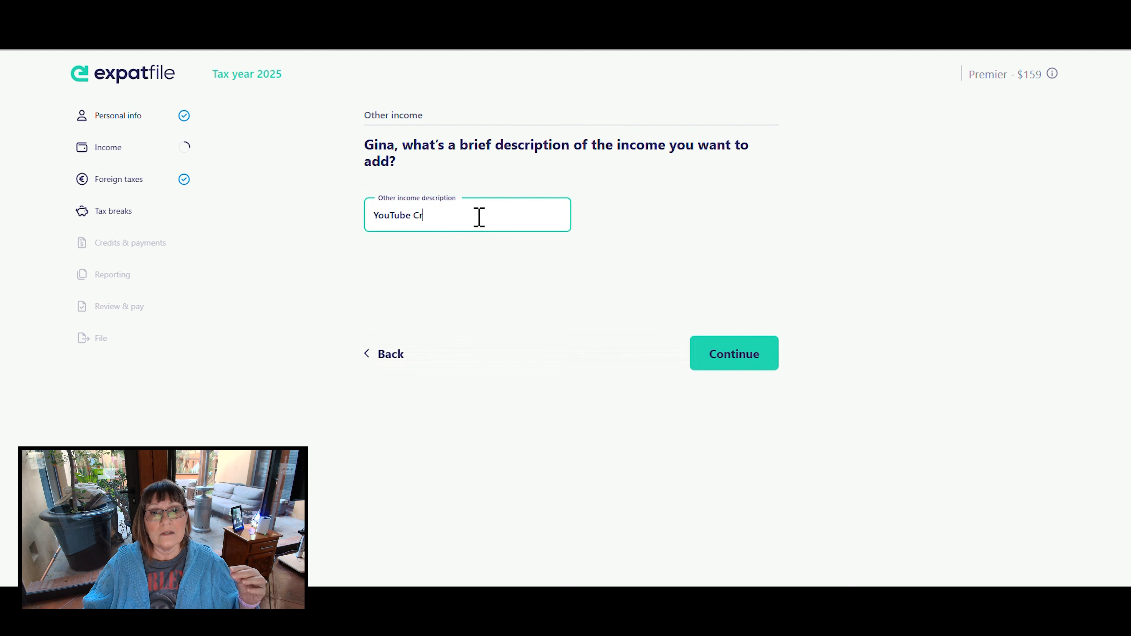
text(YouTube Google A)
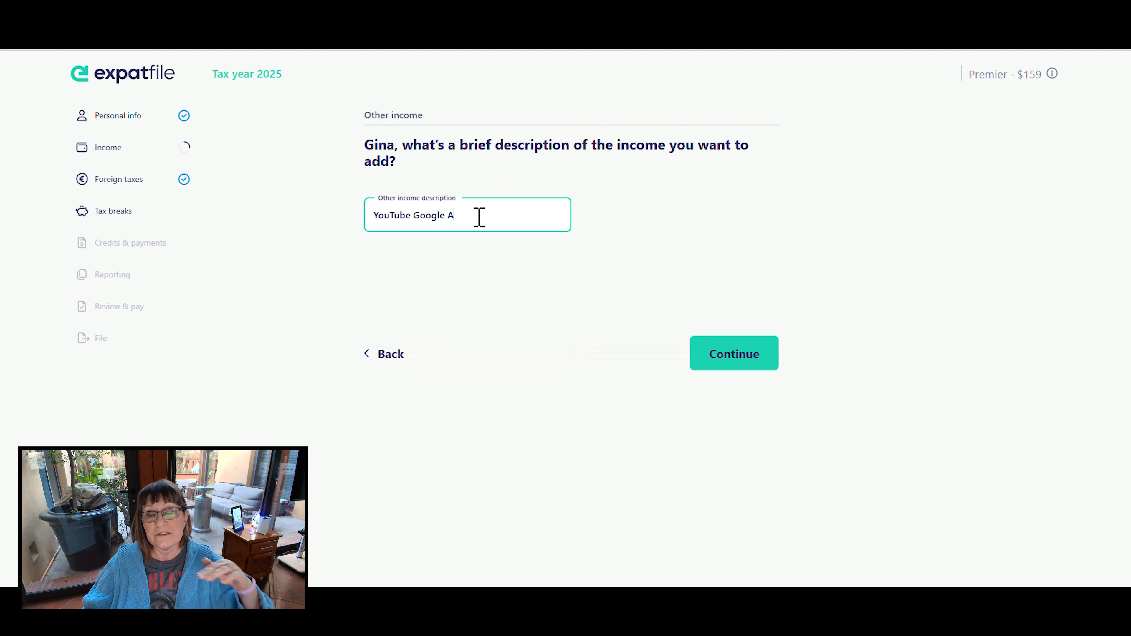
text(dsens)
key(BackSpace)
key(BackSpace)
key(BackSpace)
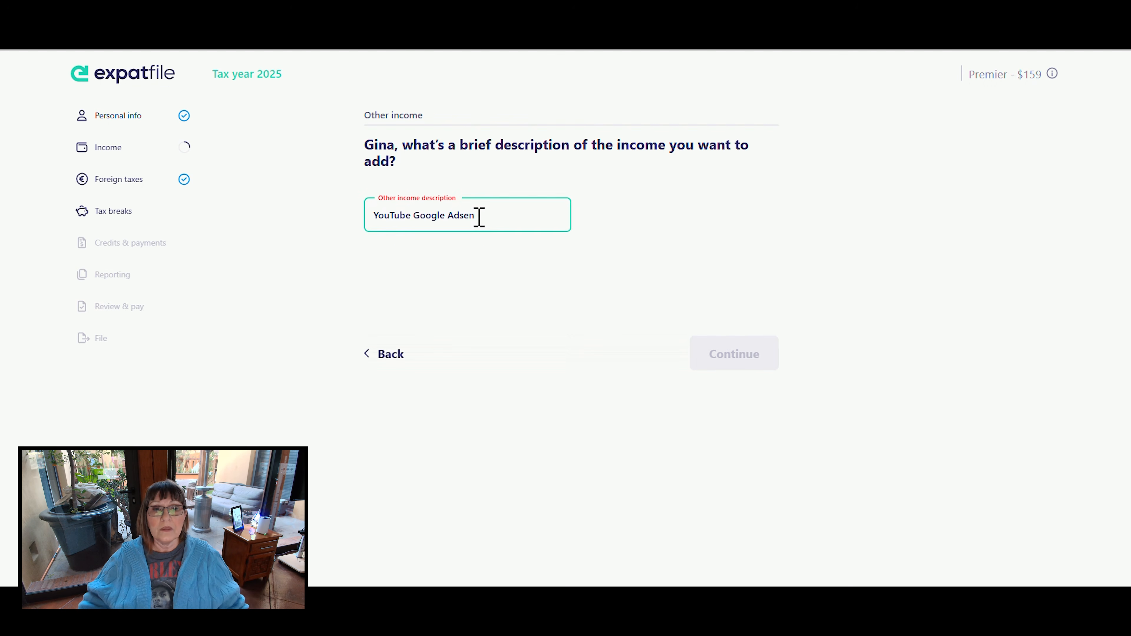
key(BackSpace)
key(BackSpace)
key(BackSpace)
key(BackSpace)
key(BackSpace)
key(BackSpace)
key(BackSpace)
key(BackSpace)
key(BackSpace)
key(BackSpace)
key(BackSpace)
key(BackSpace)
key(BackSpace)
key(BackSpace)
key(BackSpace)
key(BackSpace)
key(BackSpace)
key(BackSpace)
- Describe the other income as "Google Adsense" and submit the description
text(Google Adse)
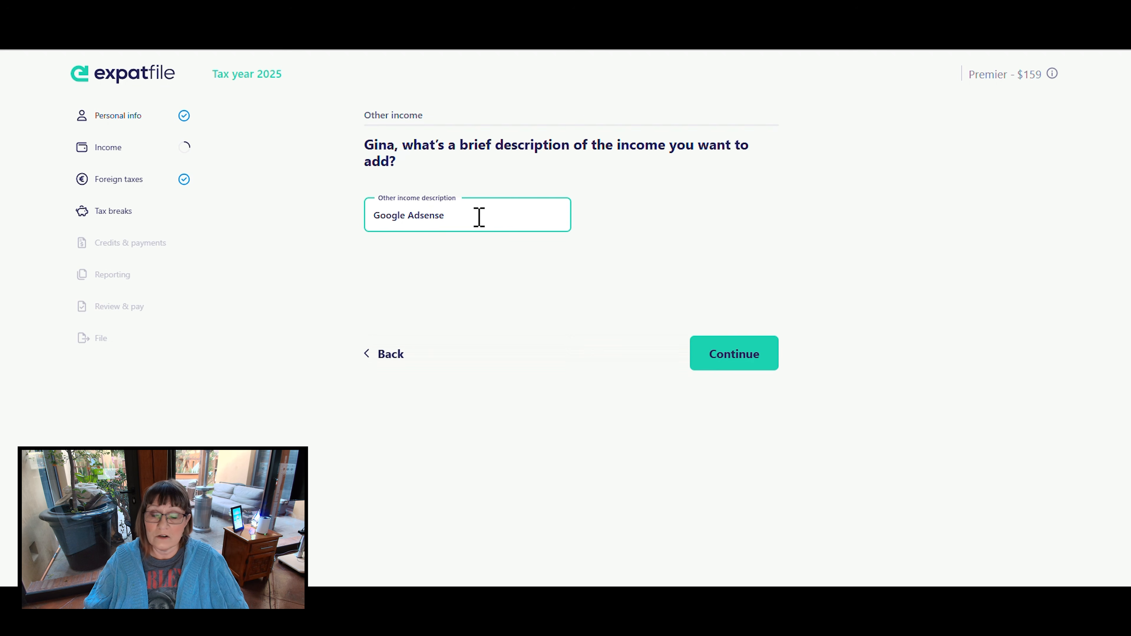
click(540, 308)
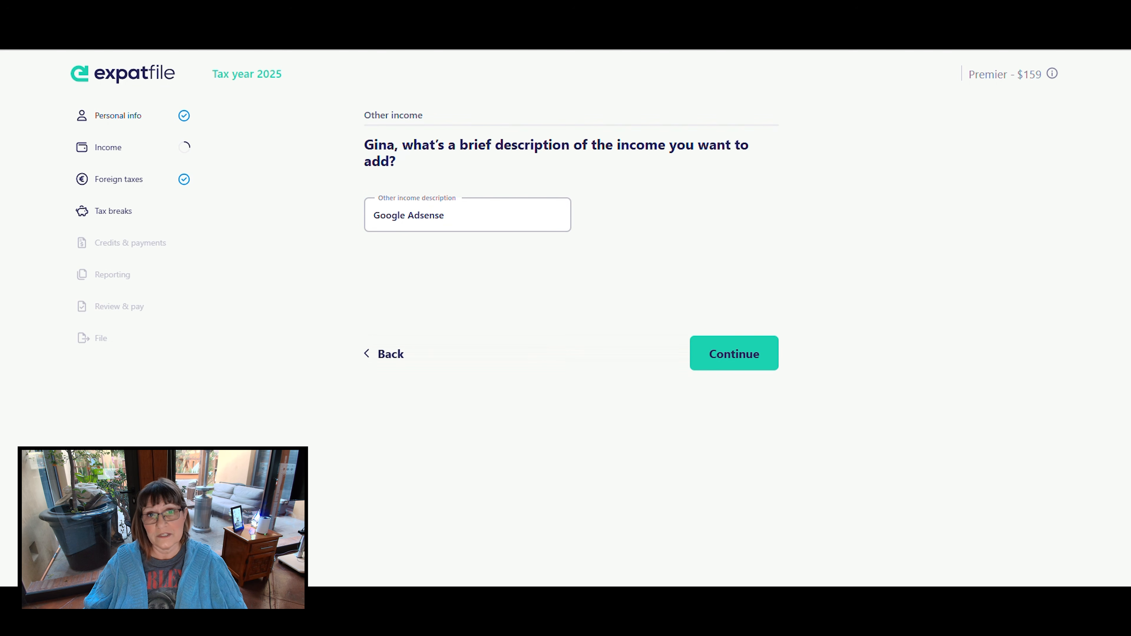
click(728, 356)
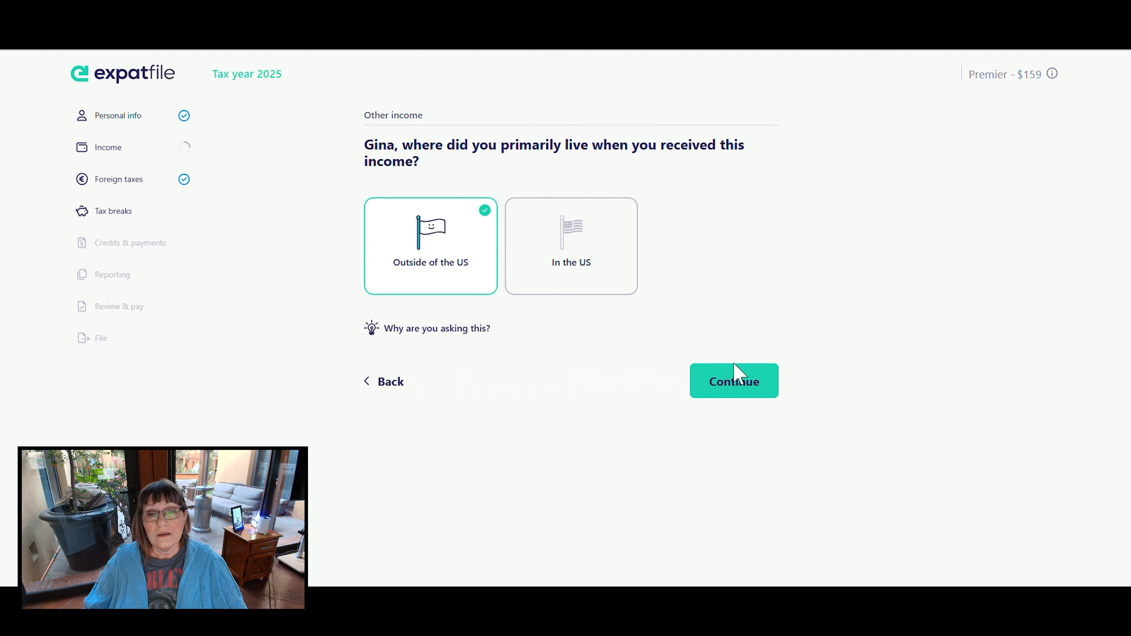
- Confirm living outside of the US when receiving this income and set the foreign country to Mexico
click(755, 384)
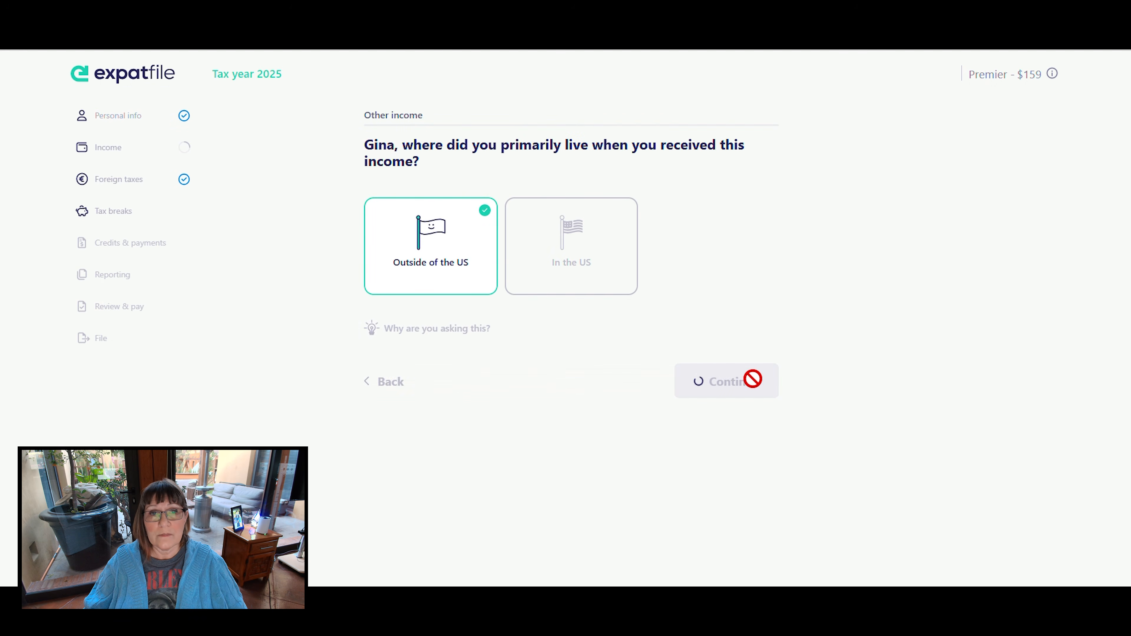
click(510, 245)
text(Mexico)
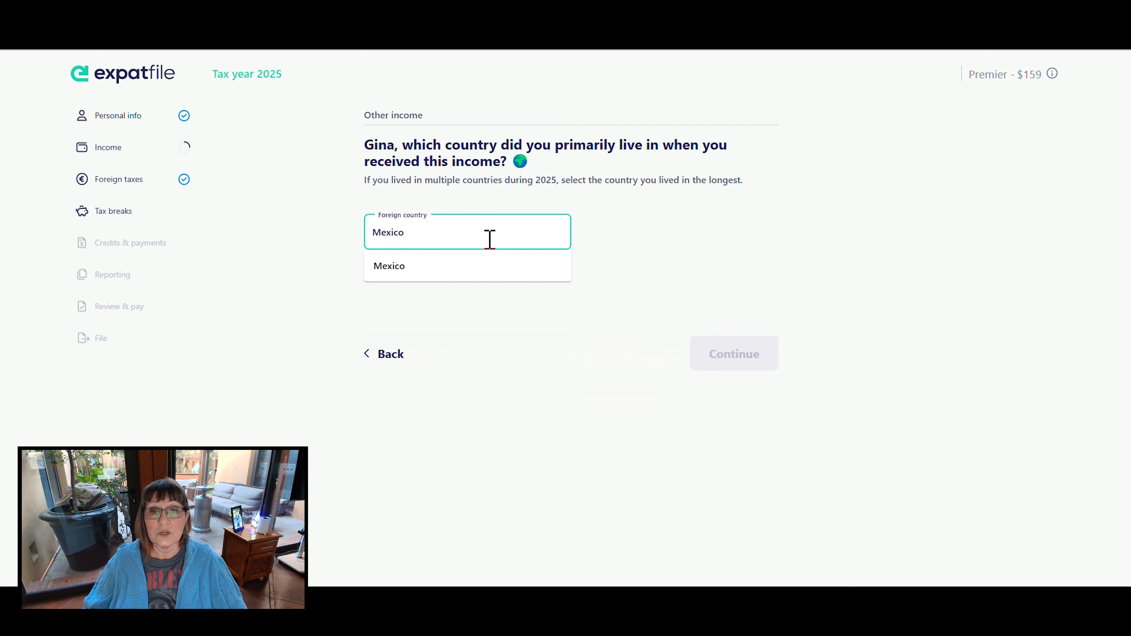
click(419, 272)
click(737, 352)
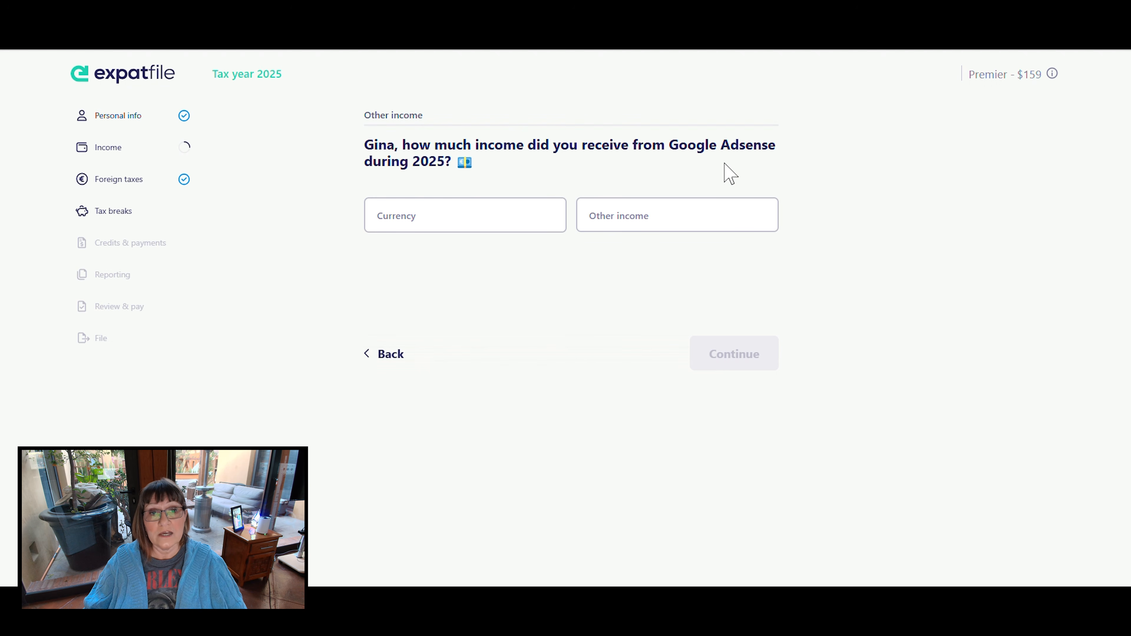
- Enter the 2025 Google Adsense income as 17 in US Dollar and answer No to having more other income
click(523, 221)
text(USA)
key(BackSpace)
click(417, 250)
click(657, 215)
text(17)
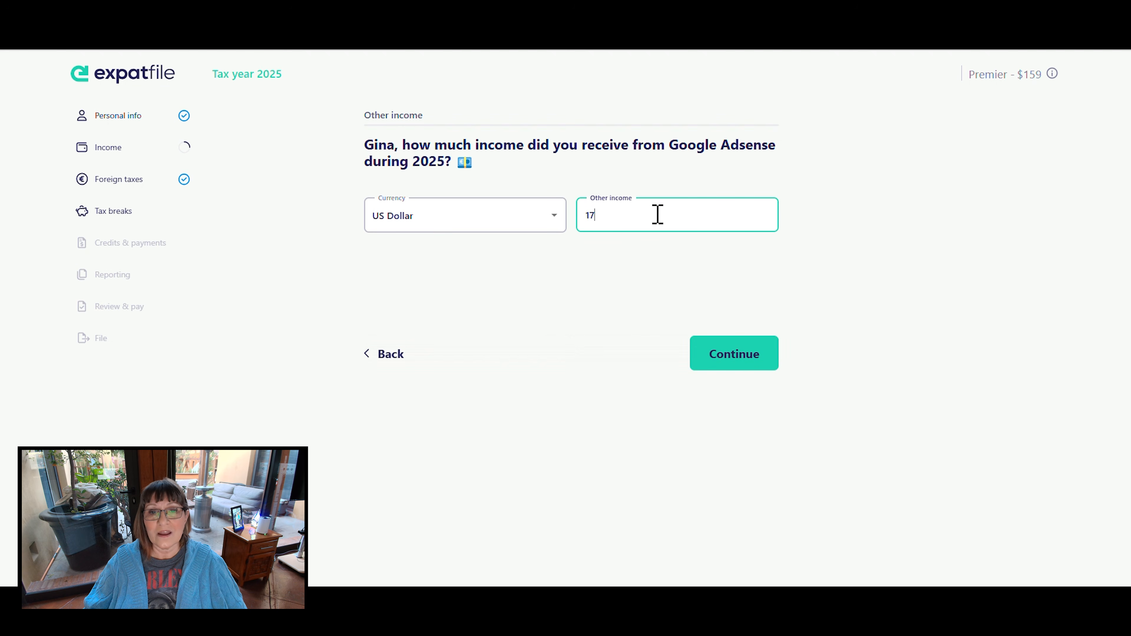
click(740, 364)
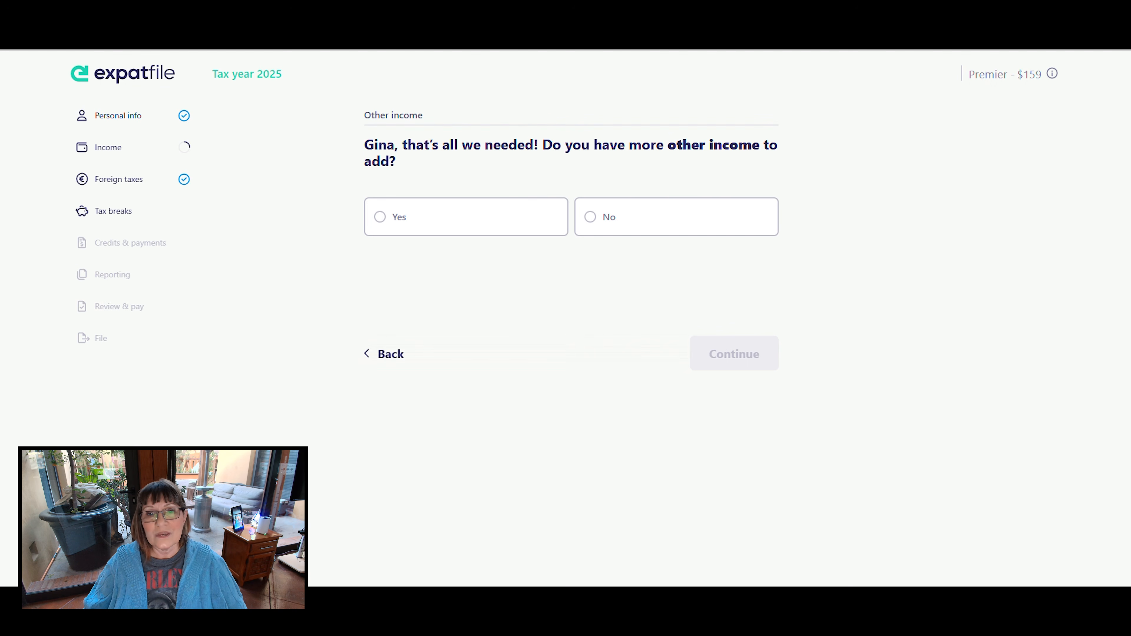
click(590, 236)
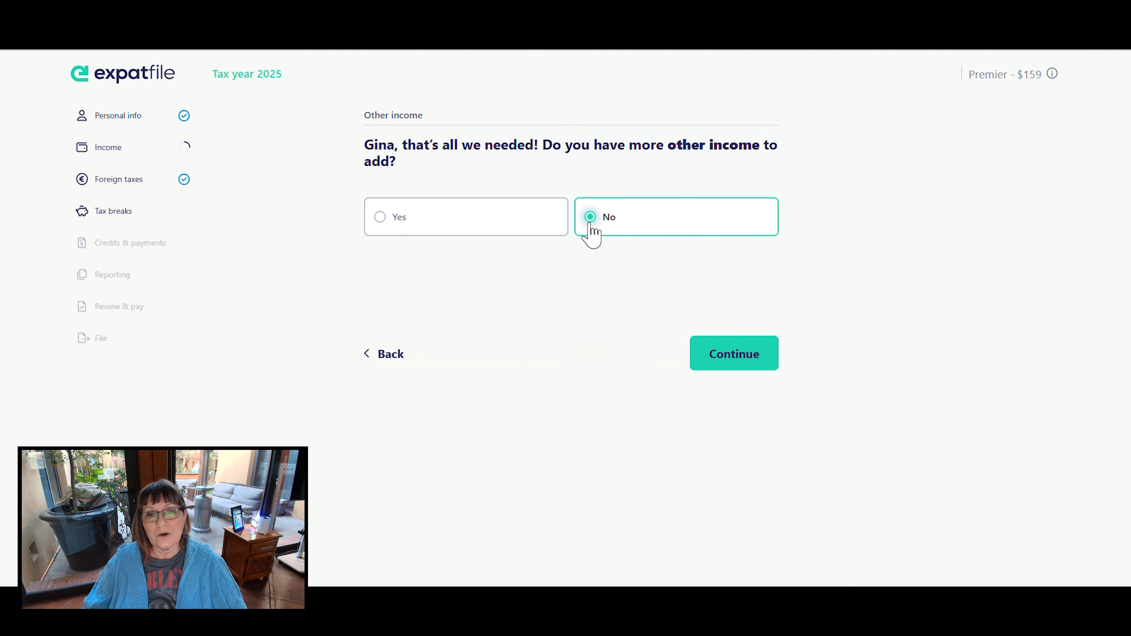
click(752, 351)
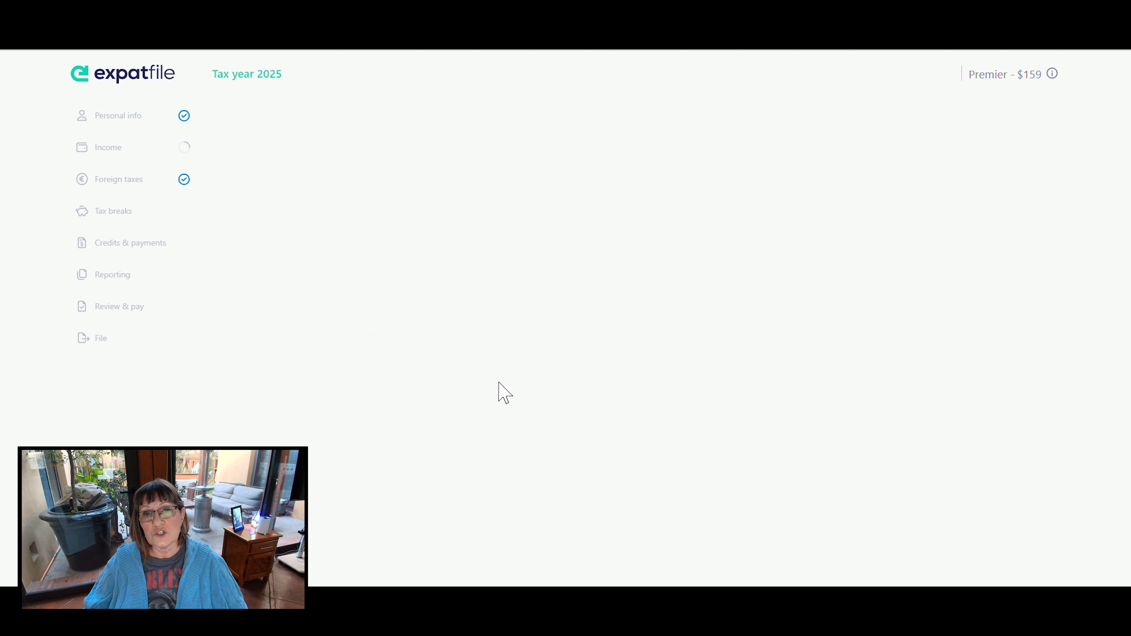
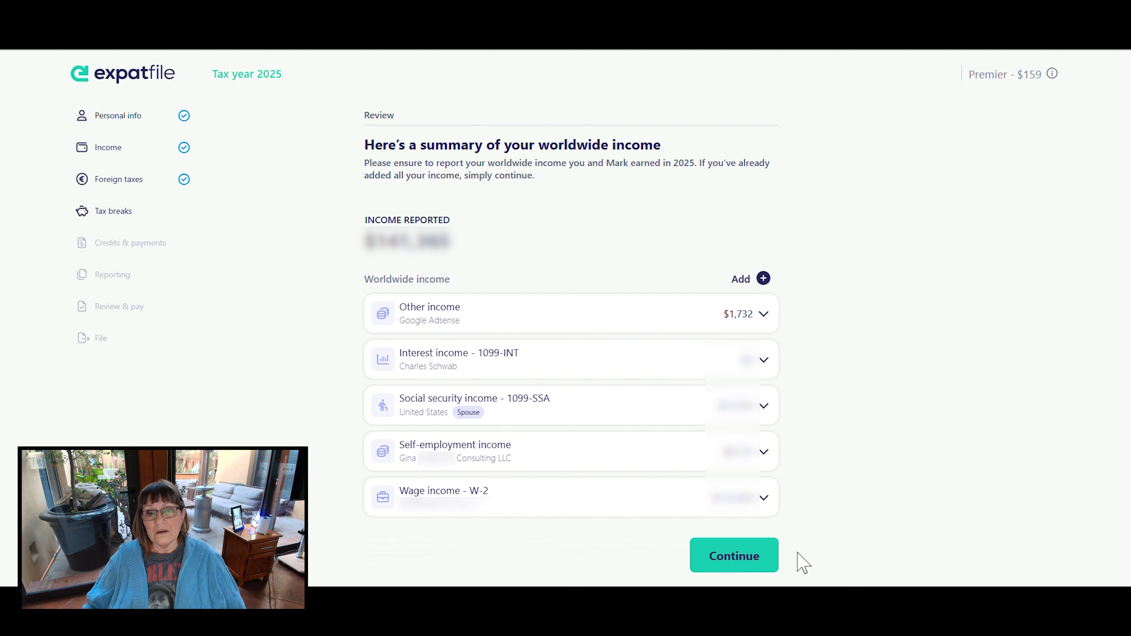
- Accept the worldwide income summary and keep the existing tax break selection to reach the foreign address question
click(714, 567)
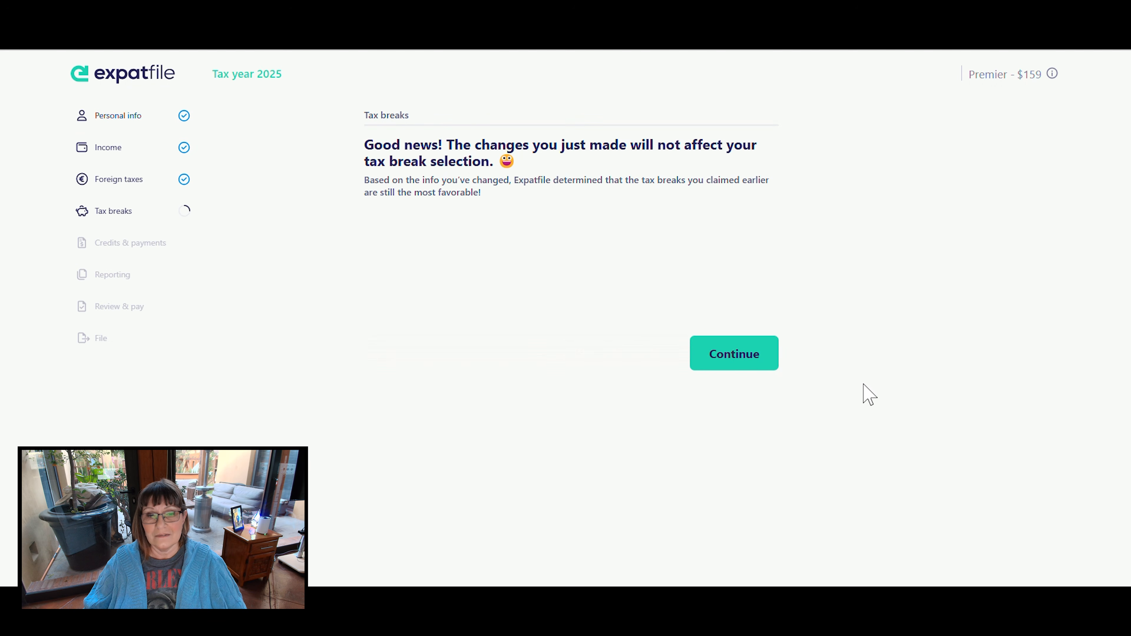
click(762, 357)
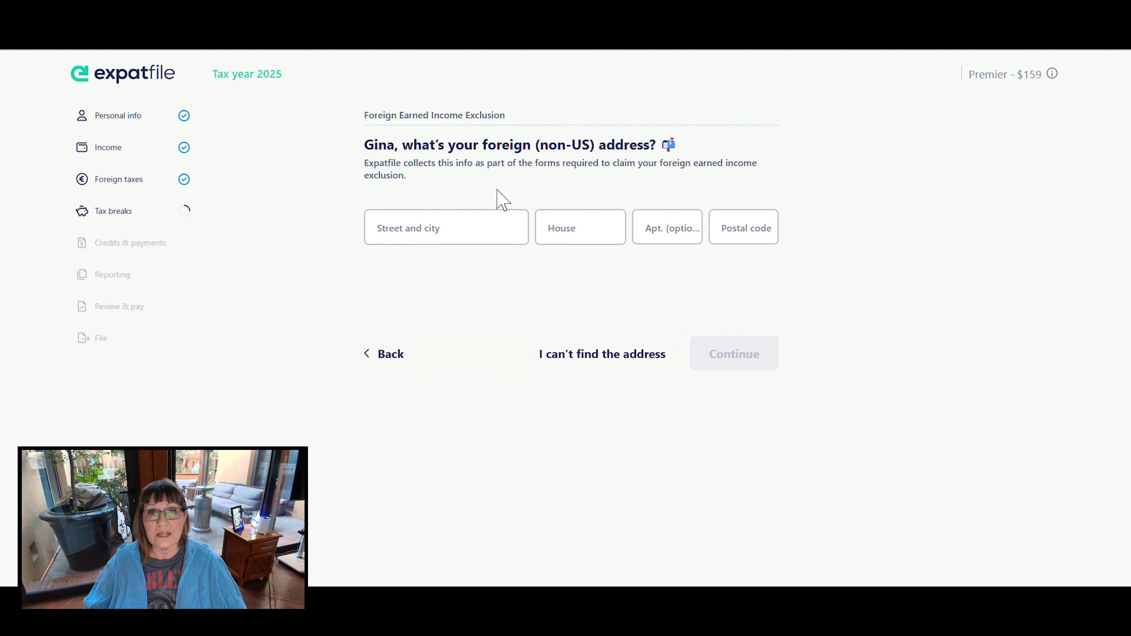
- Try to fill in the taxpayer's foreign home address through the address lookup
click(458, 225)
text(Callejon de)
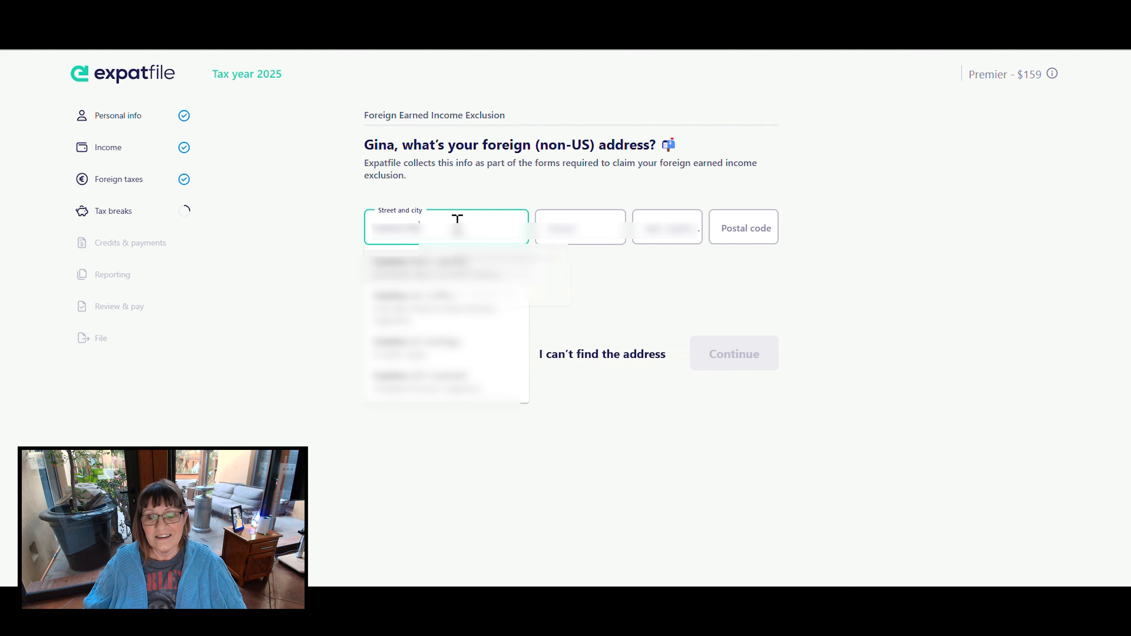
key(BackSpace)
text(????)
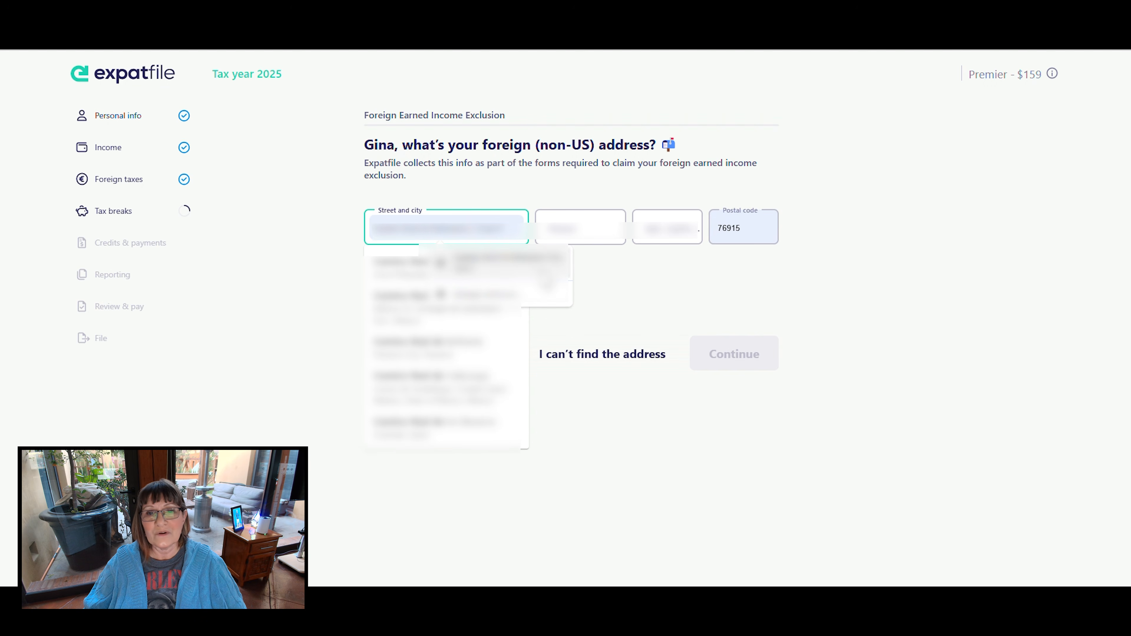
click(546, 274)
click(608, 241)
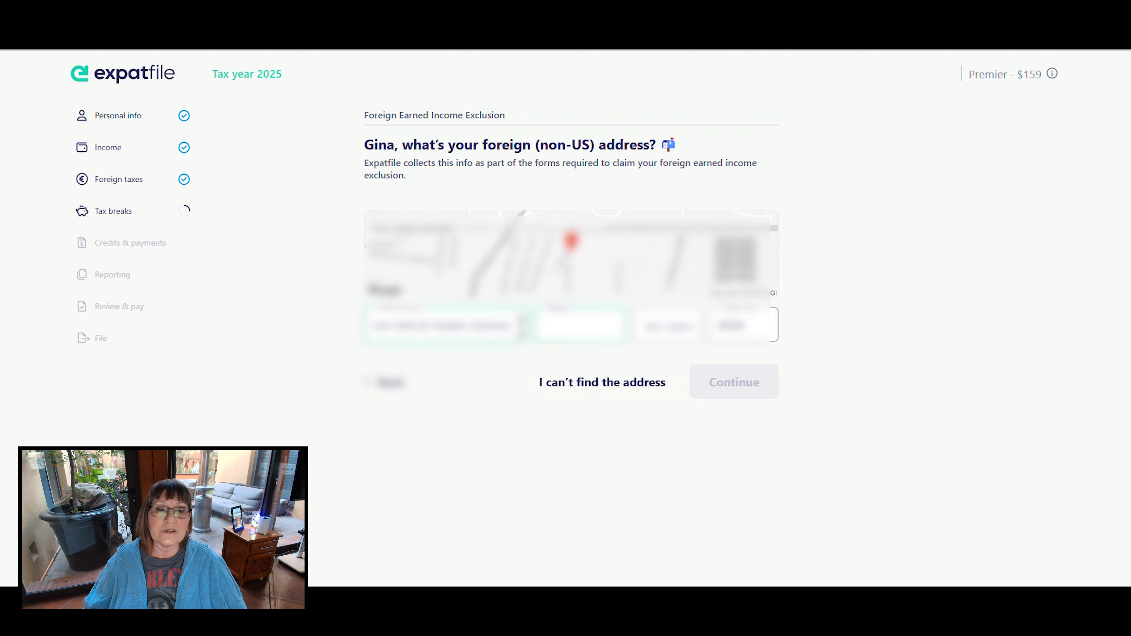
- Clear the street and city entry and try the address lookup again with a suggested saved address
drag(524, 324, 230, 313)
key(BackSpace)
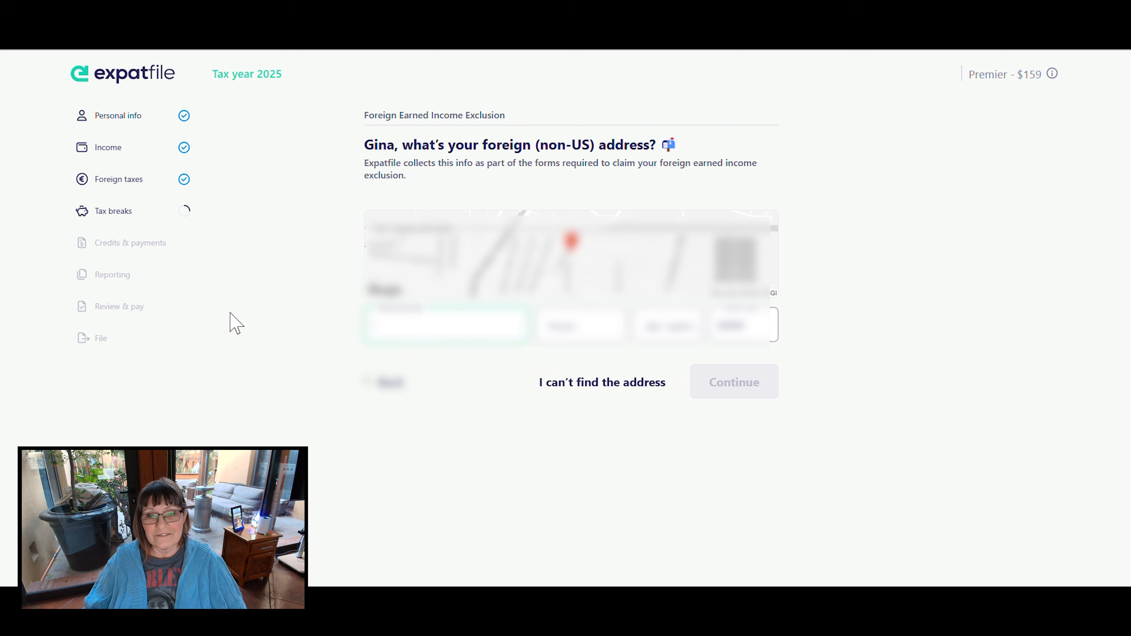
text(Ca)
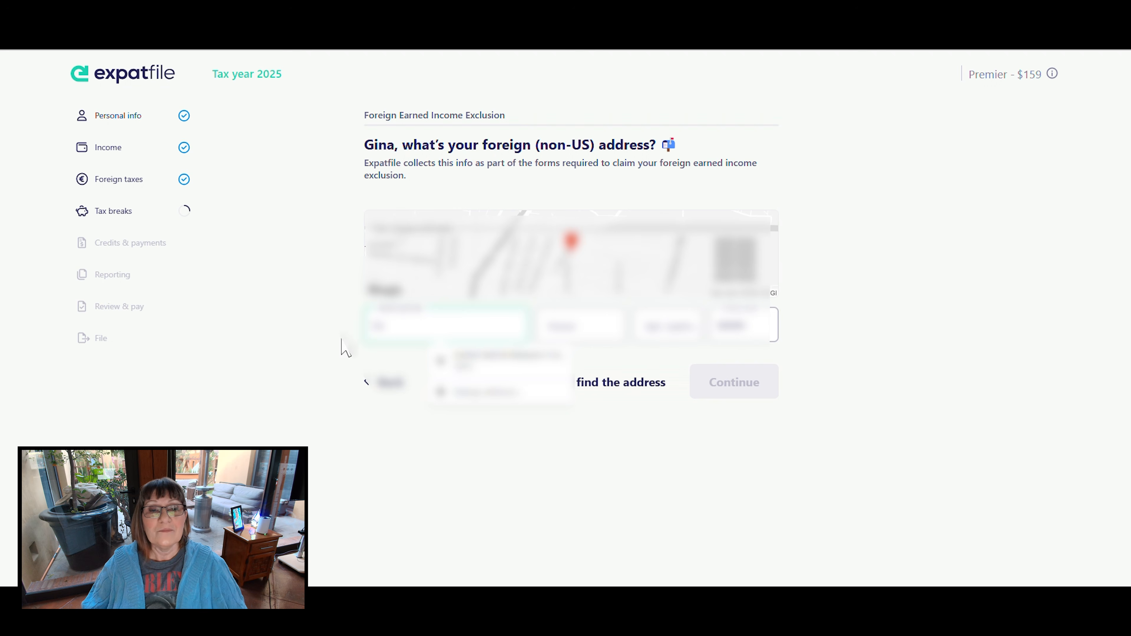
click(543, 356)
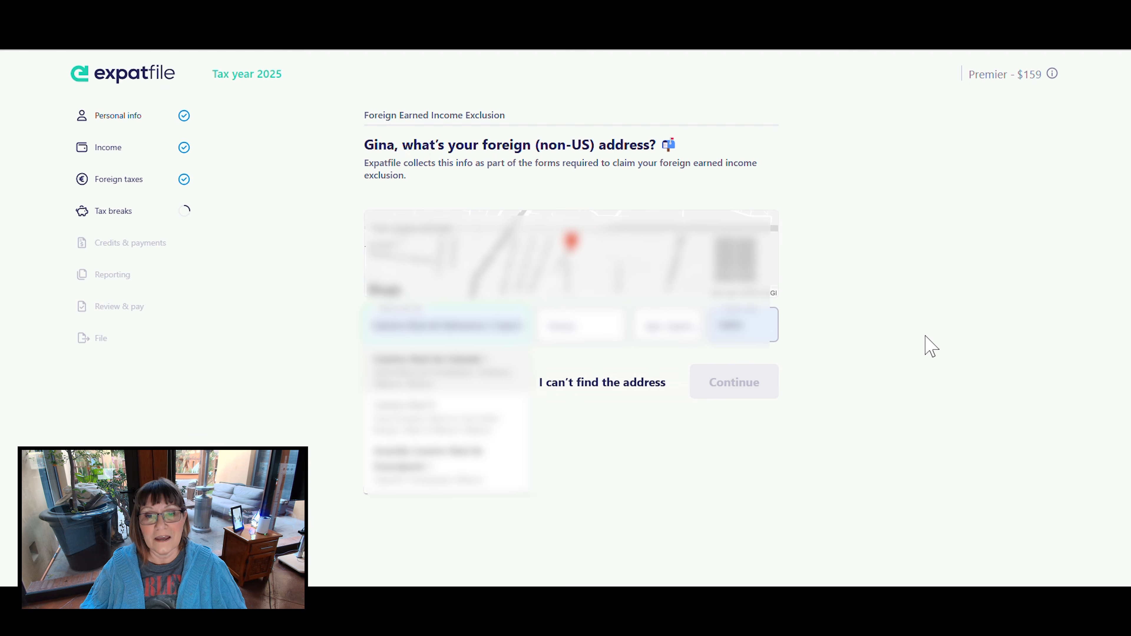
- Switch to manual entry of the foreign address and fill in its details from the saved address suggestion
click(616, 379)
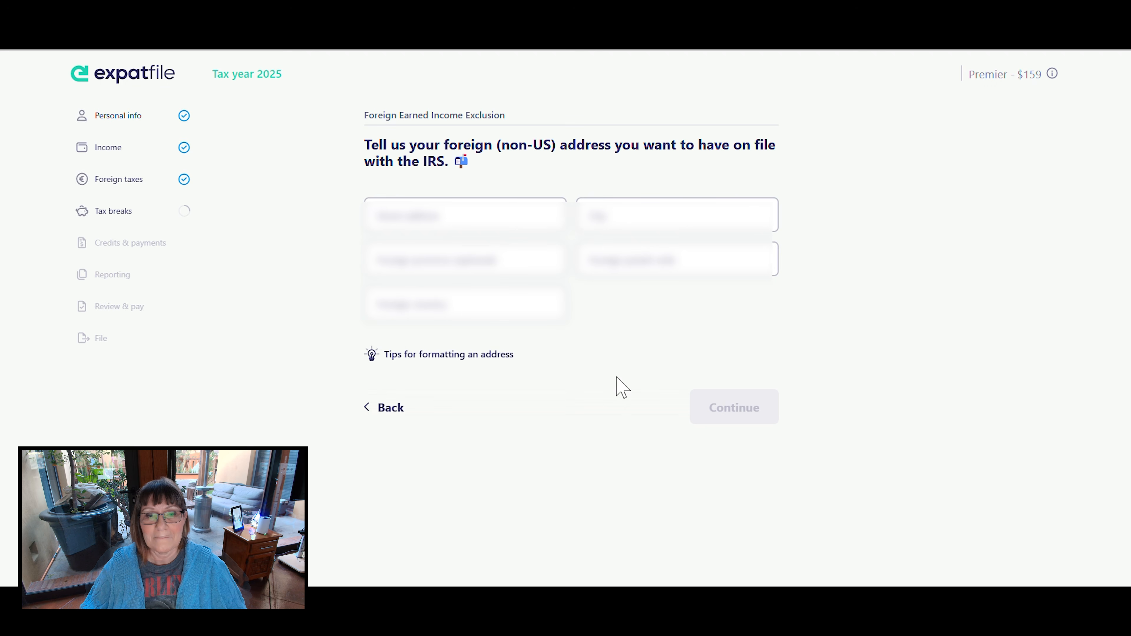
click(479, 222)
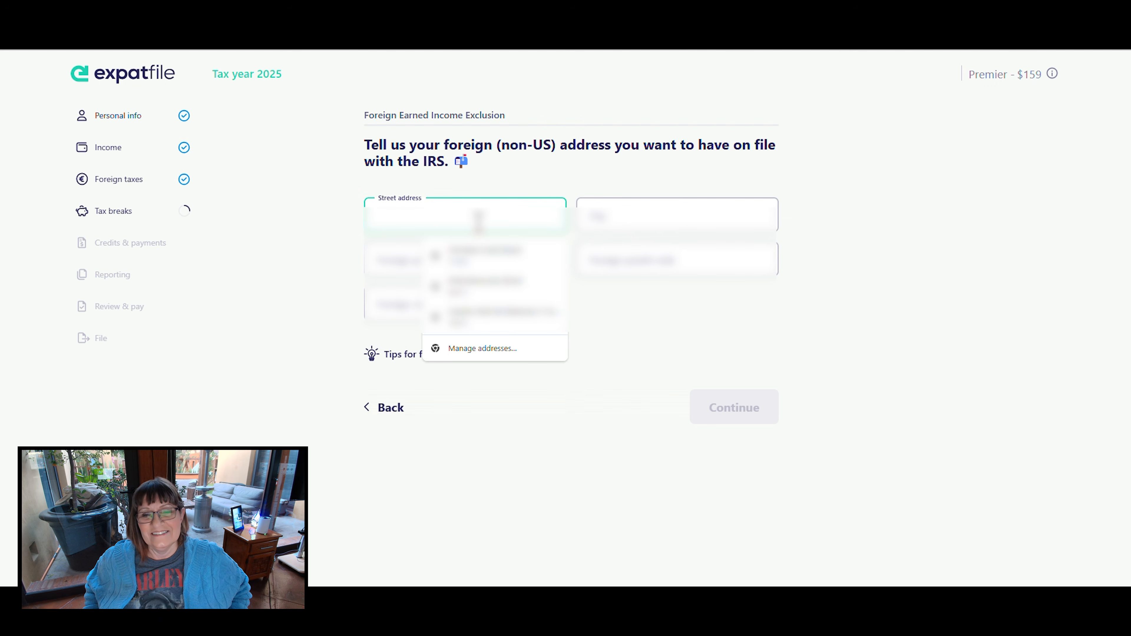
text(Calle s)
key(BackSpace)
key(BackSpace)
text(d)
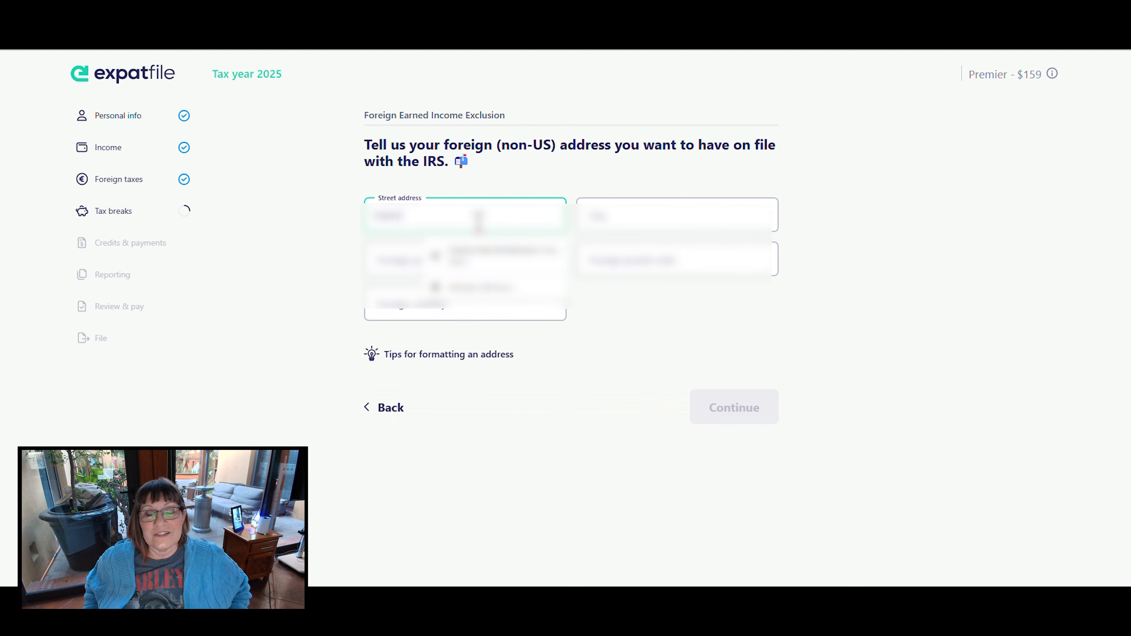
click(494, 254)
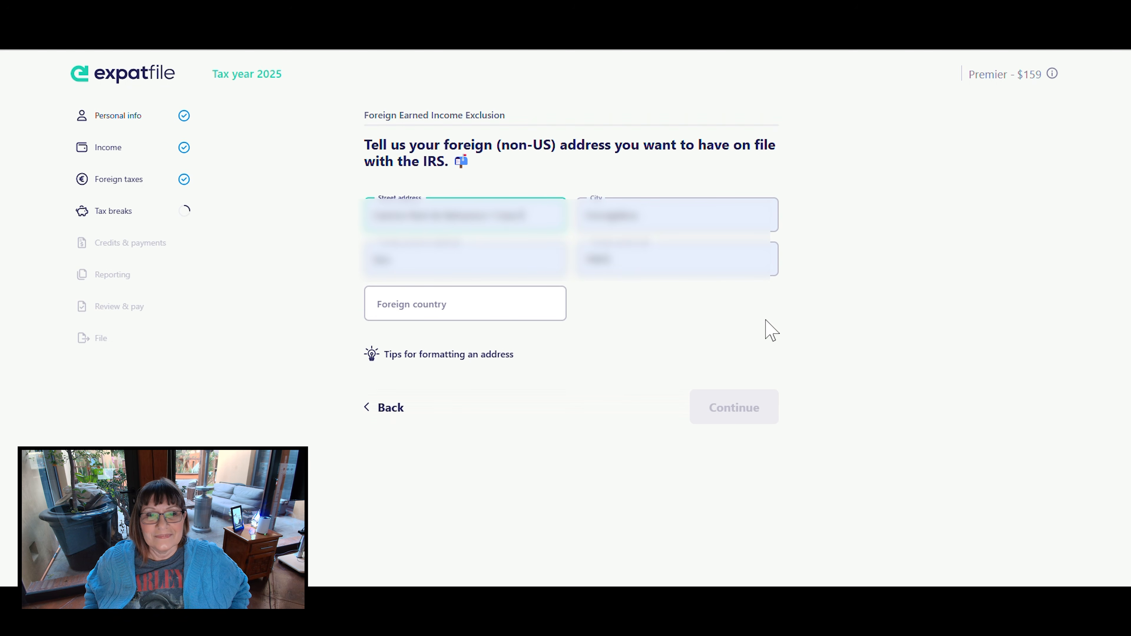
- Set the foreign country of the address to Mexico
click(524, 301)
text(Mexico)
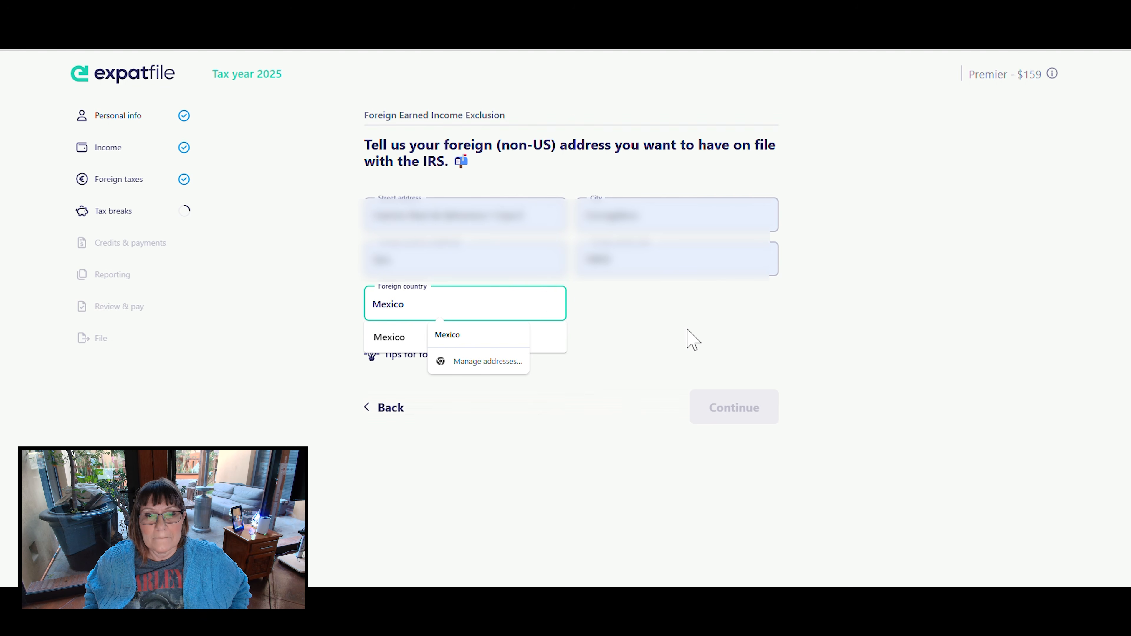
click(697, 343)
click(515, 302)
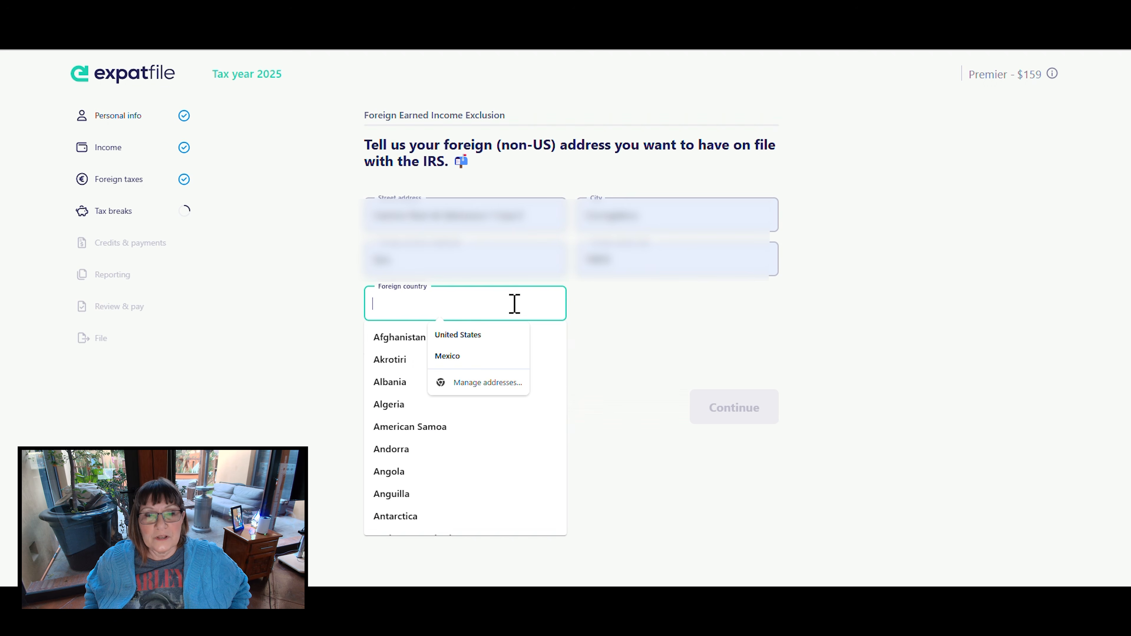
click(467, 356)
click(660, 347)
click(429, 301)
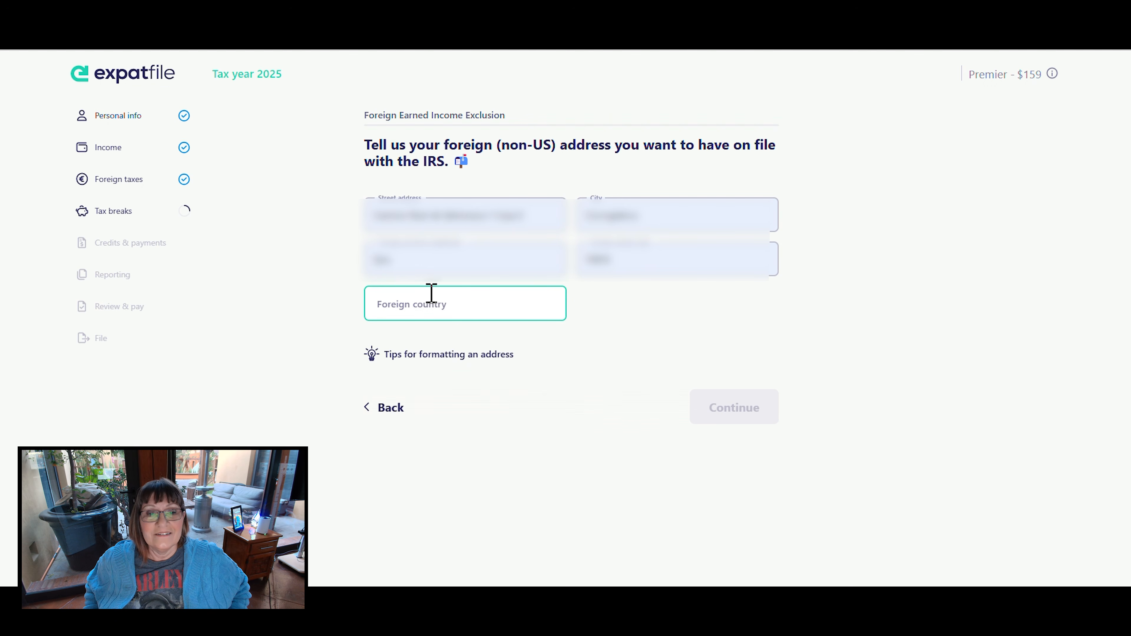
click(451, 359)
click(414, 339)
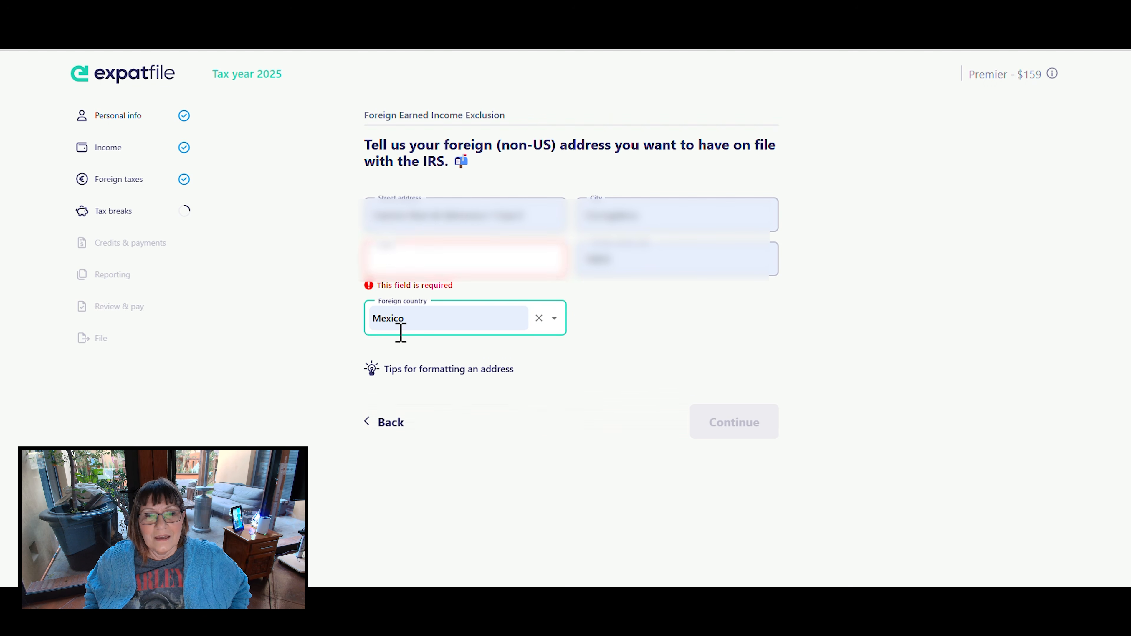
- Select the state belonging to the taxpayer's foreign address and submit the address
click(459, 263)
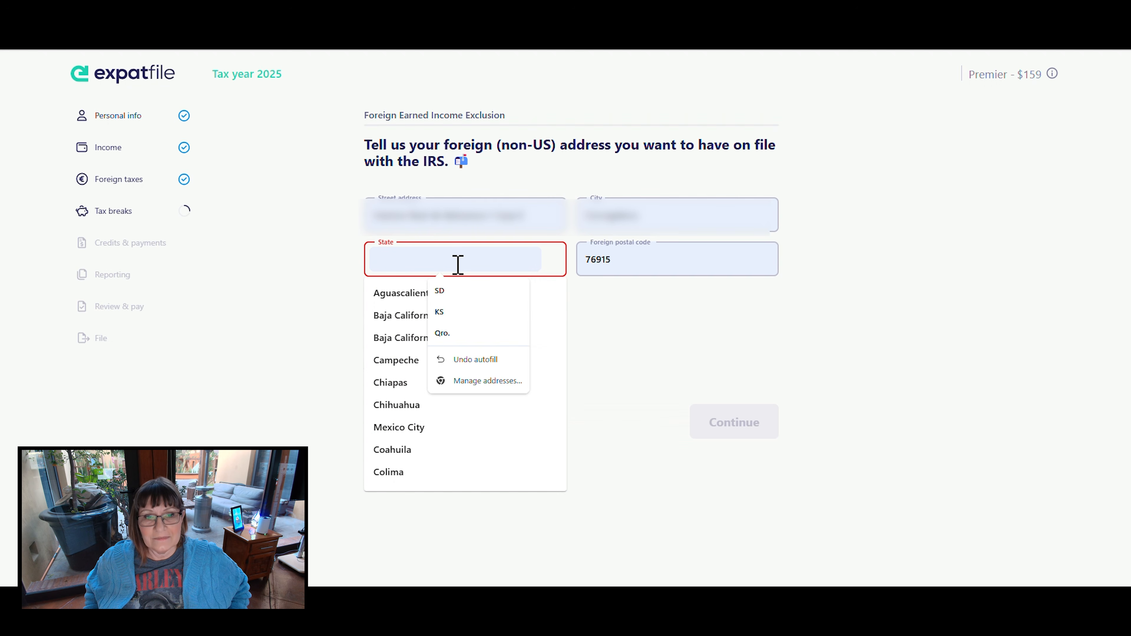
text(Quere)
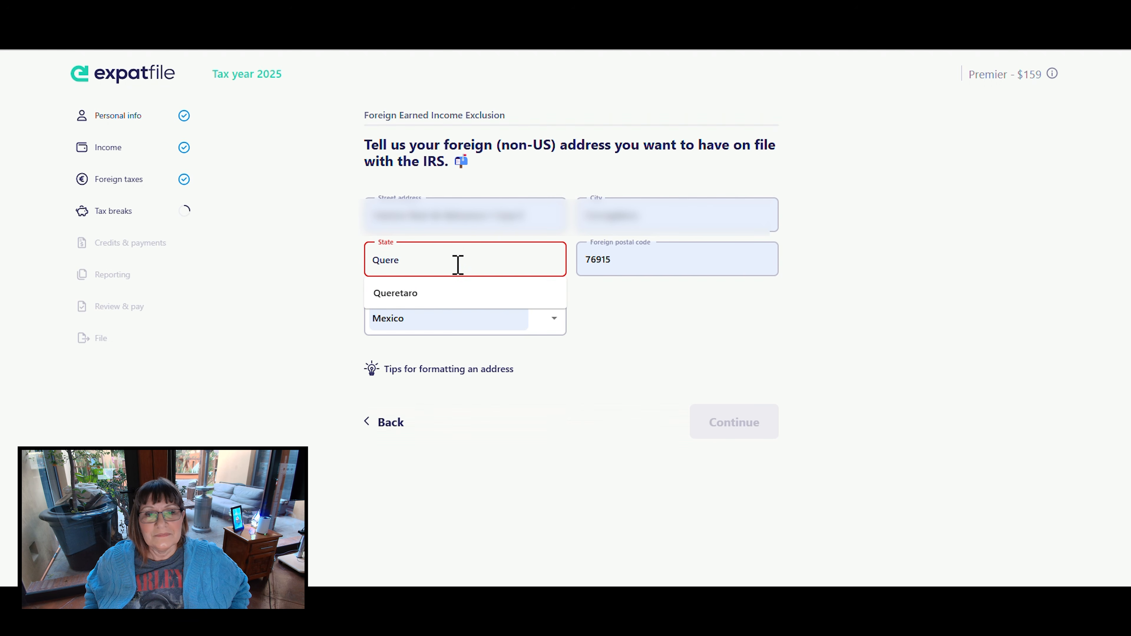
click(422, 294)
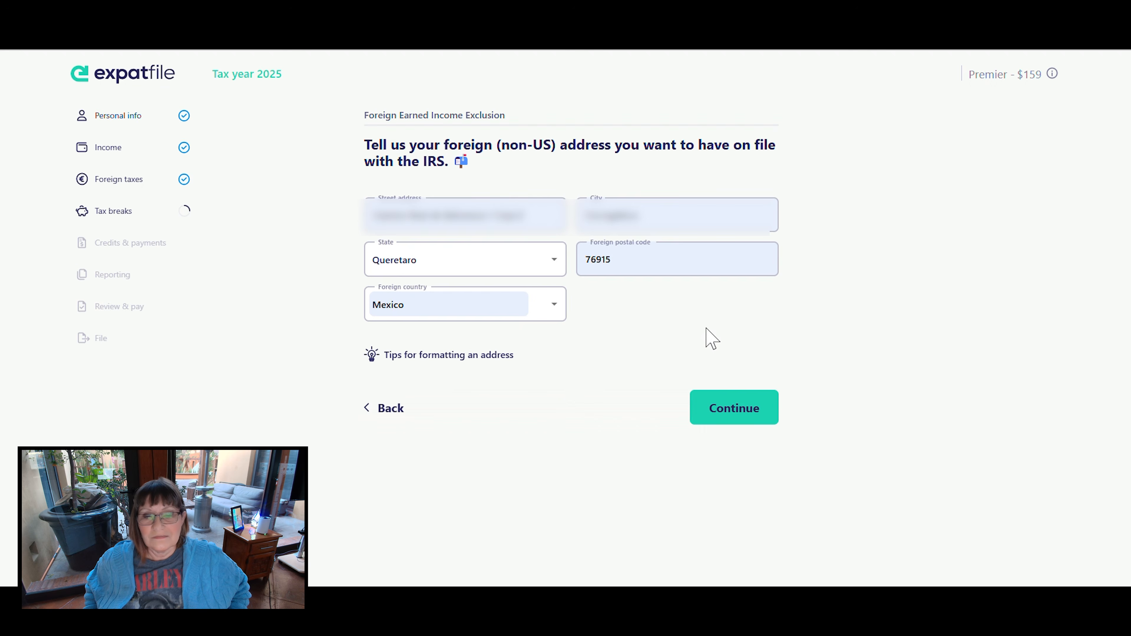
click(743, 405)
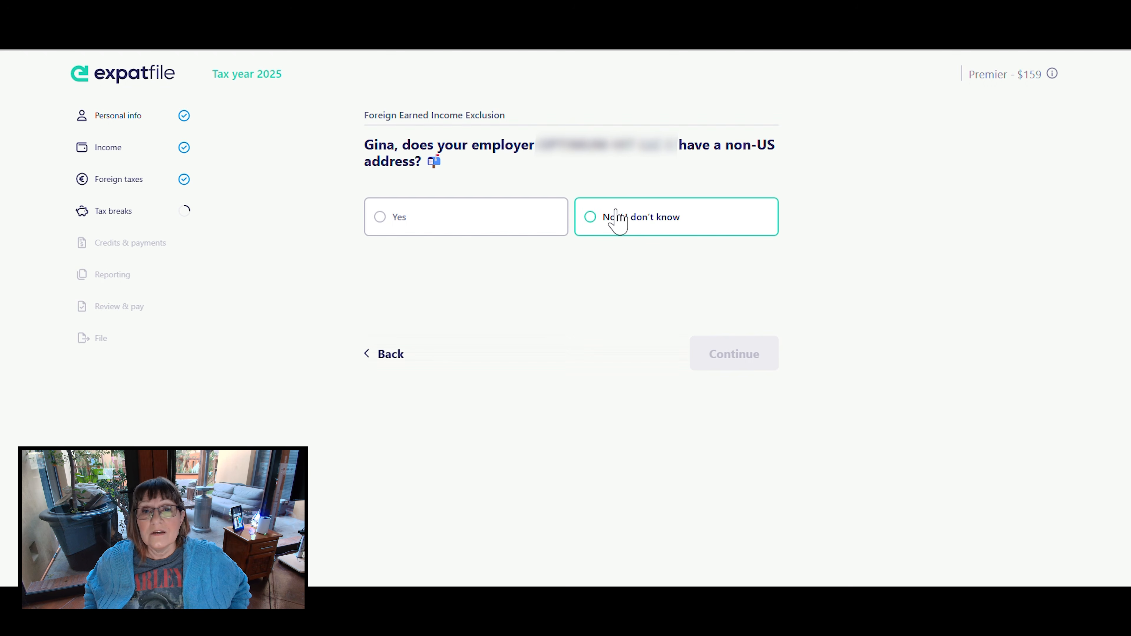
- Answer "No / I don't know" to the employer having a non-US address and classify the employer as a US business
click(617, 220)
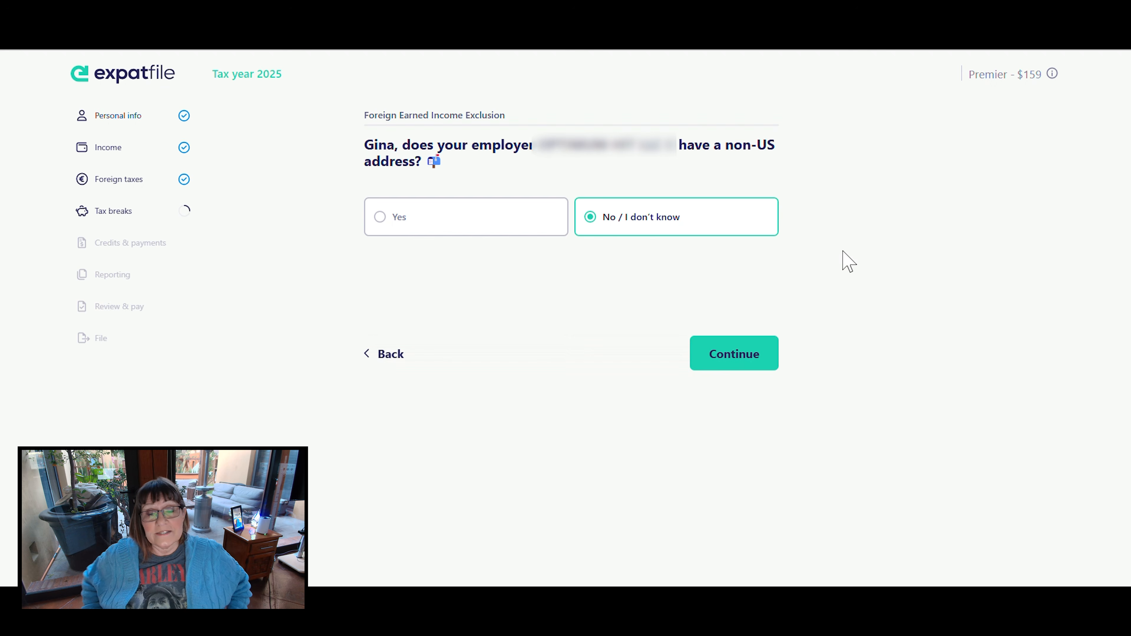
click(730, 355)
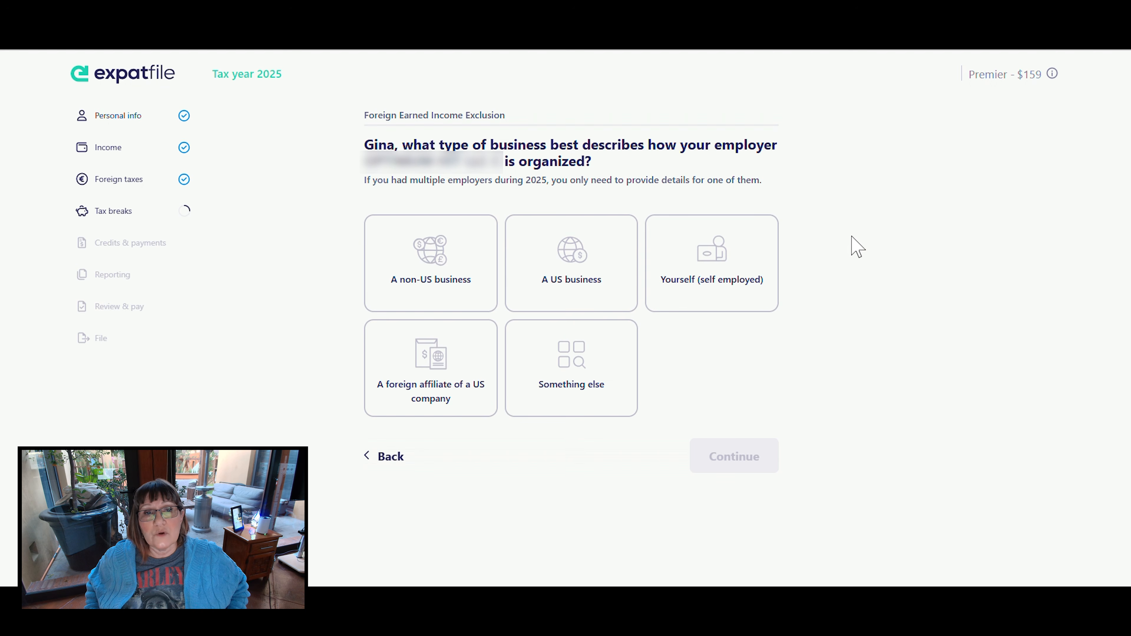
click(579, 287)
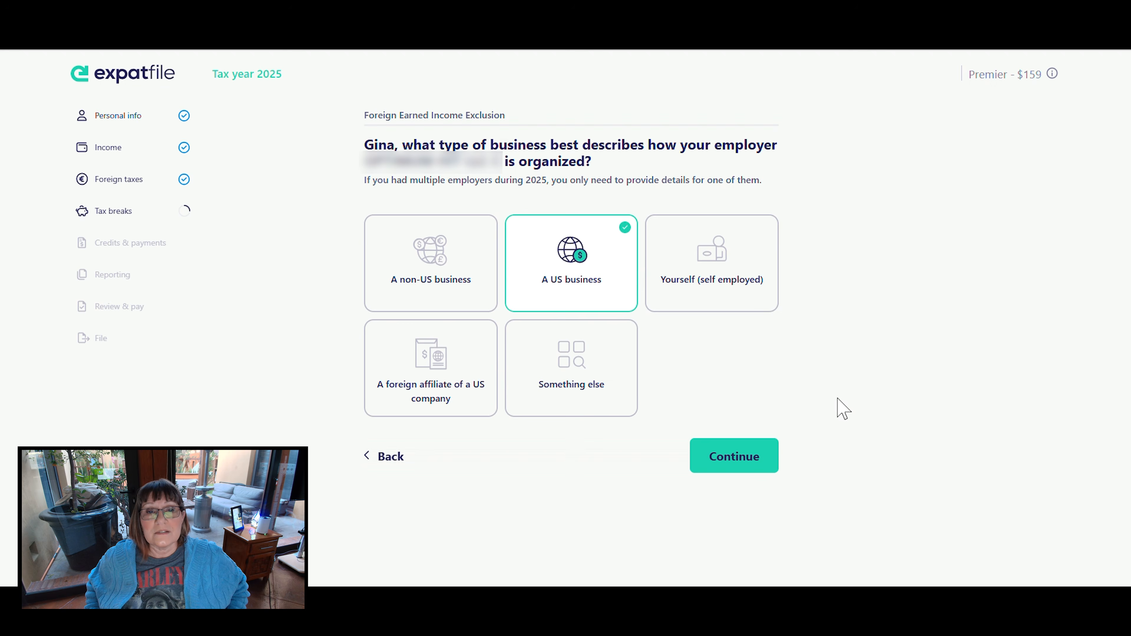
click(742, 456)
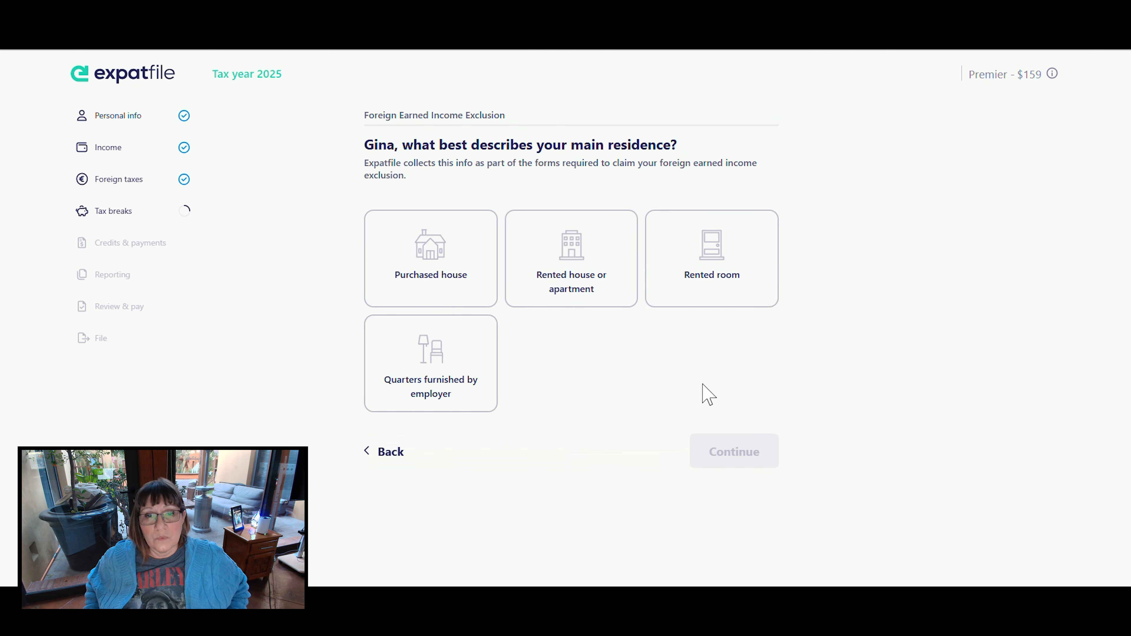
- Describe the main residence as a rented house or apartment and answer Yes to family living there
click(586, 264)
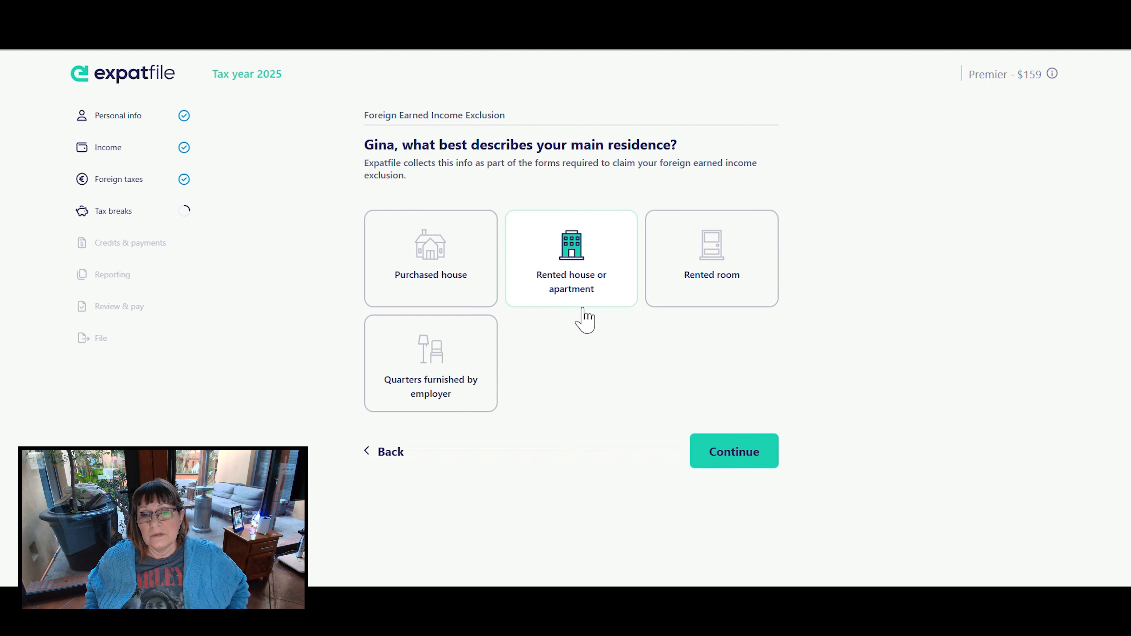
click(735, 453)
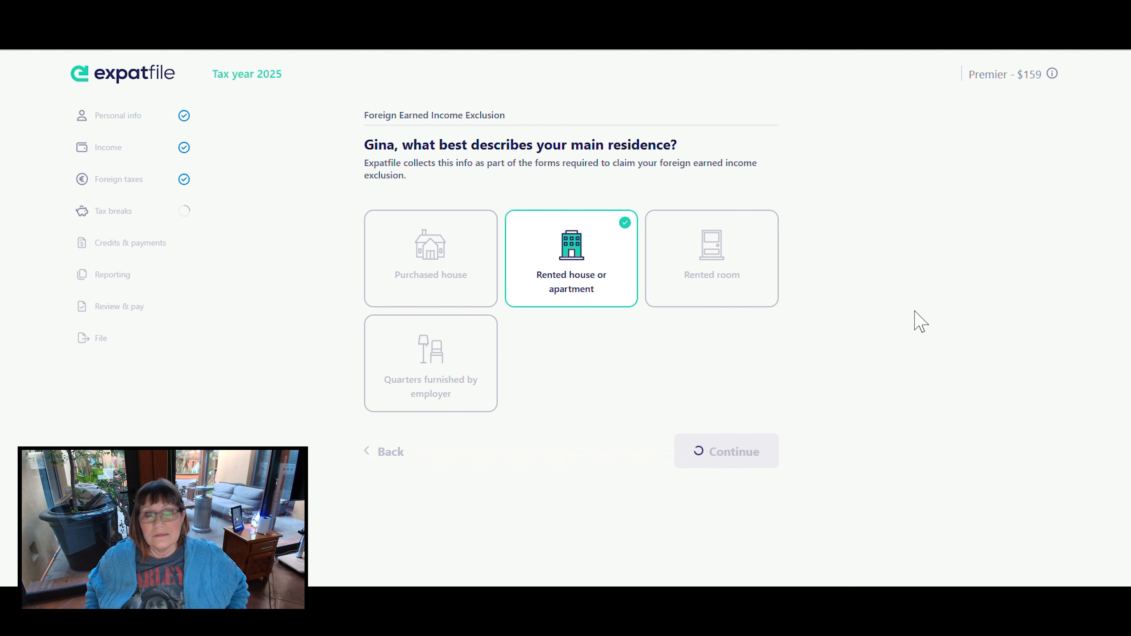
click(403, 241)
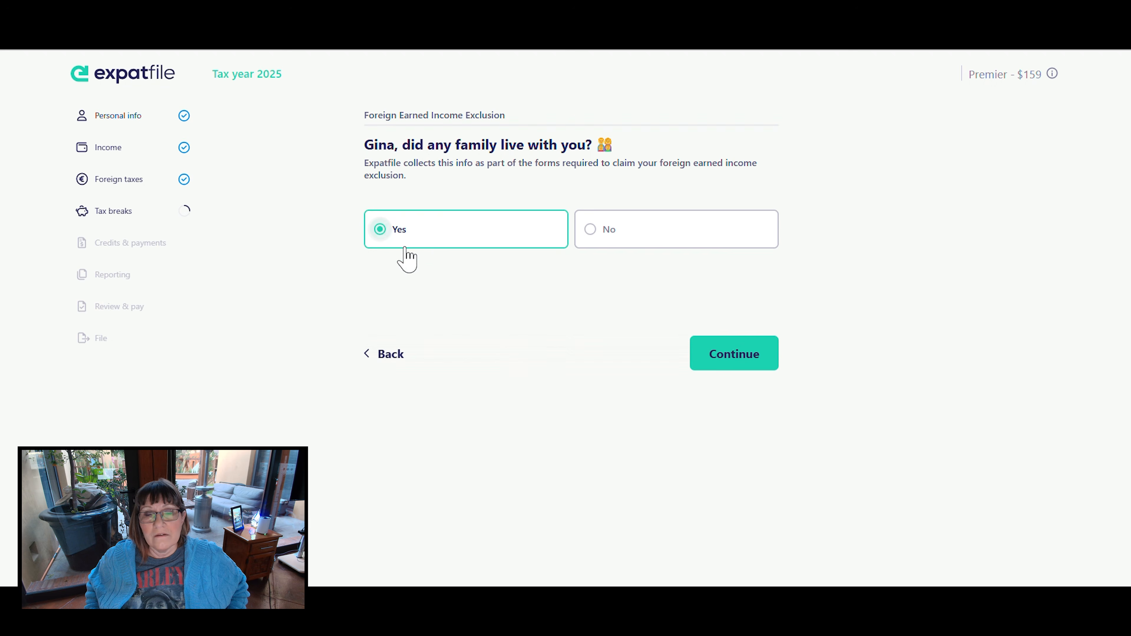
click(705, 355)
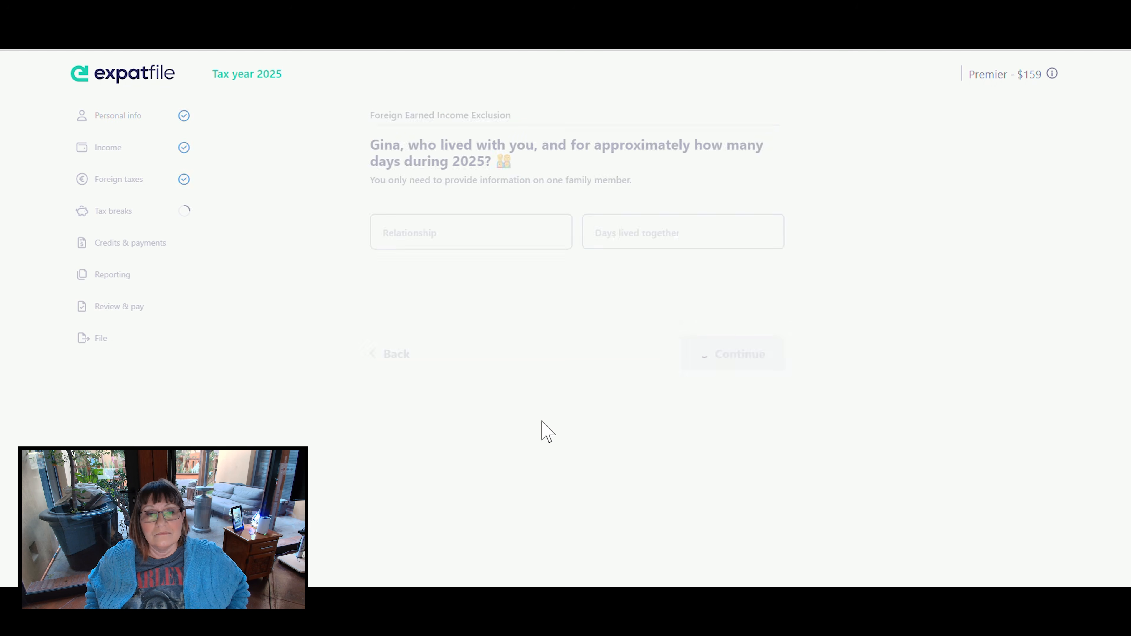
- Set the family member's relationship to Spouse, enter the days lived together during 2025, and submit
click(442, 231)
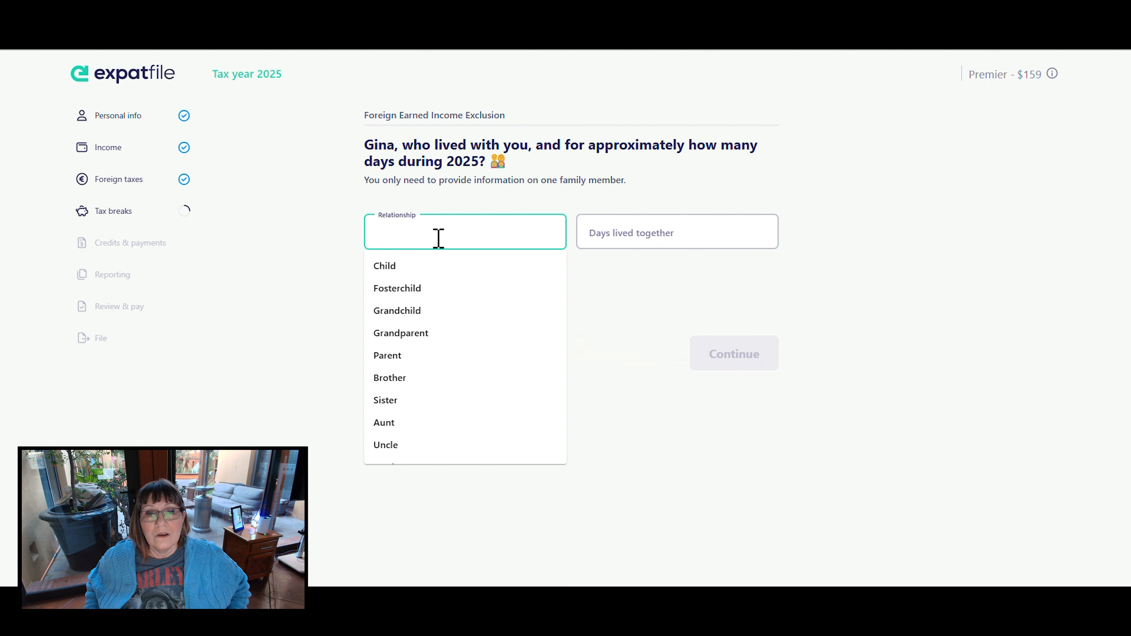
scroll(426, 358, down, 2)
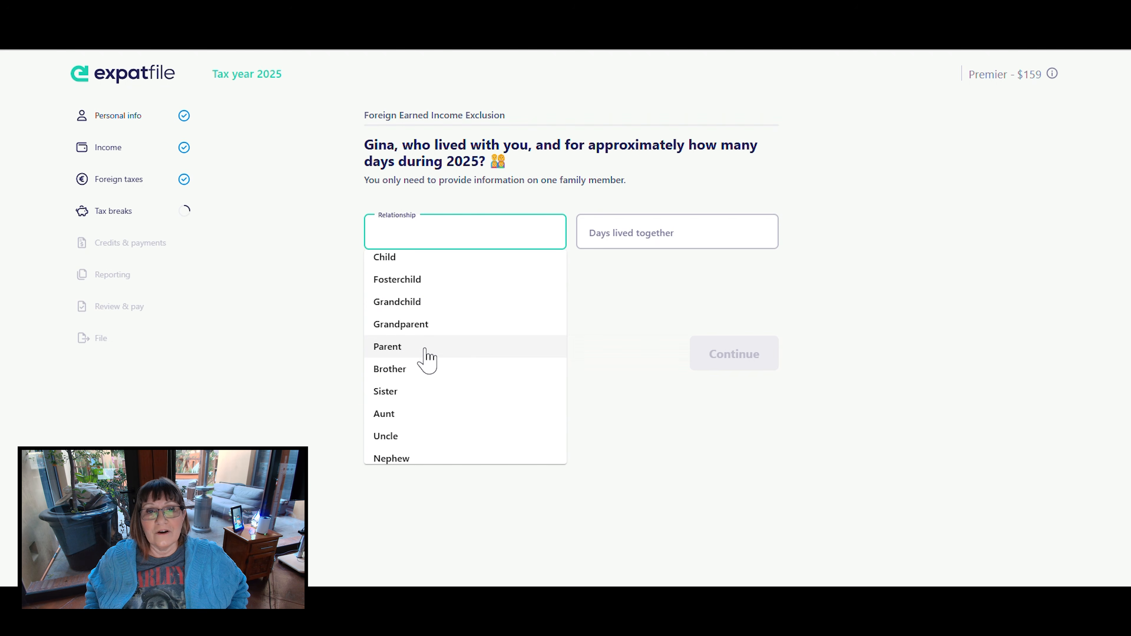
scroll(426, 359, down, 3)
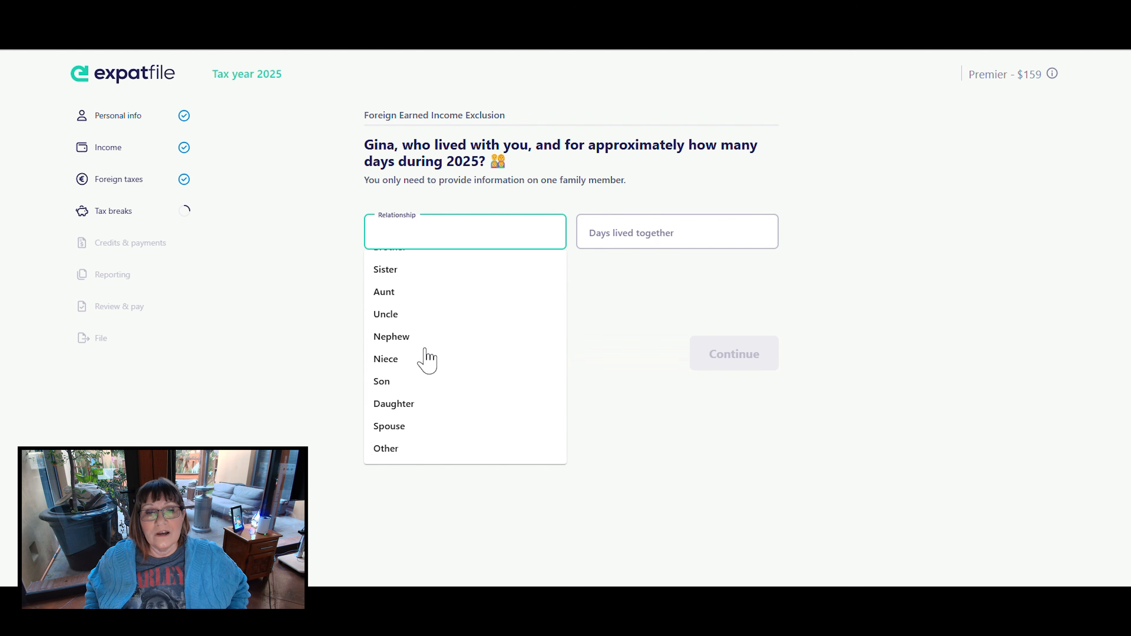
click(396, 426)
click(624, 243)
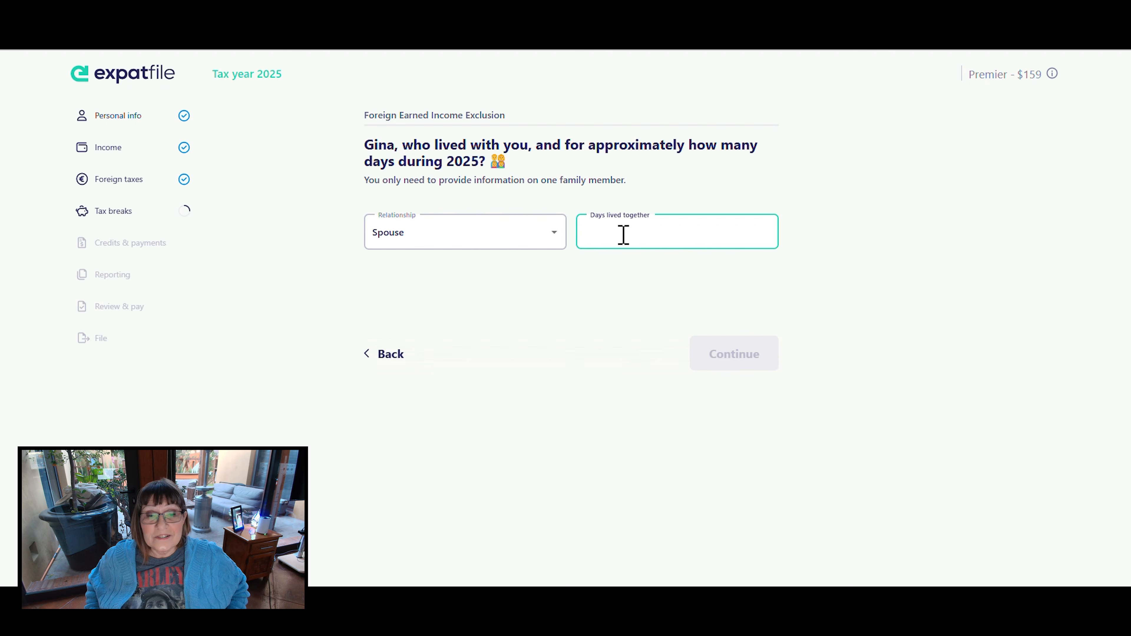
text(365)
click(877, 313)
click(734, 353)
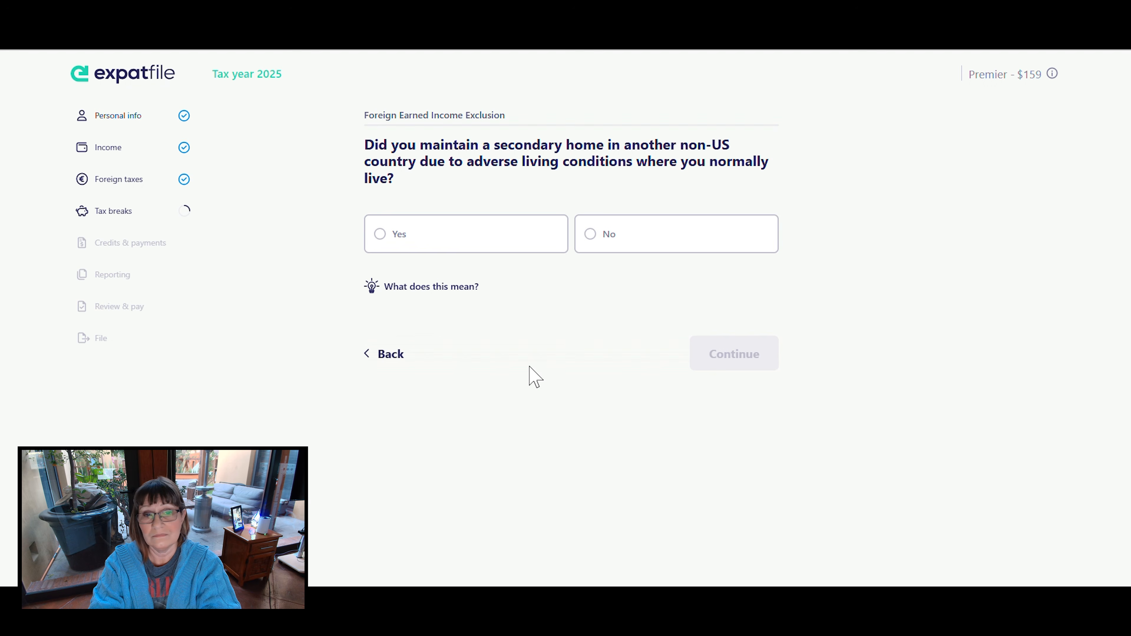
- Answer No to maintaining a secondary non-US home and No to having a home in the US during 2025
click(586, 244)
click(725, 339)
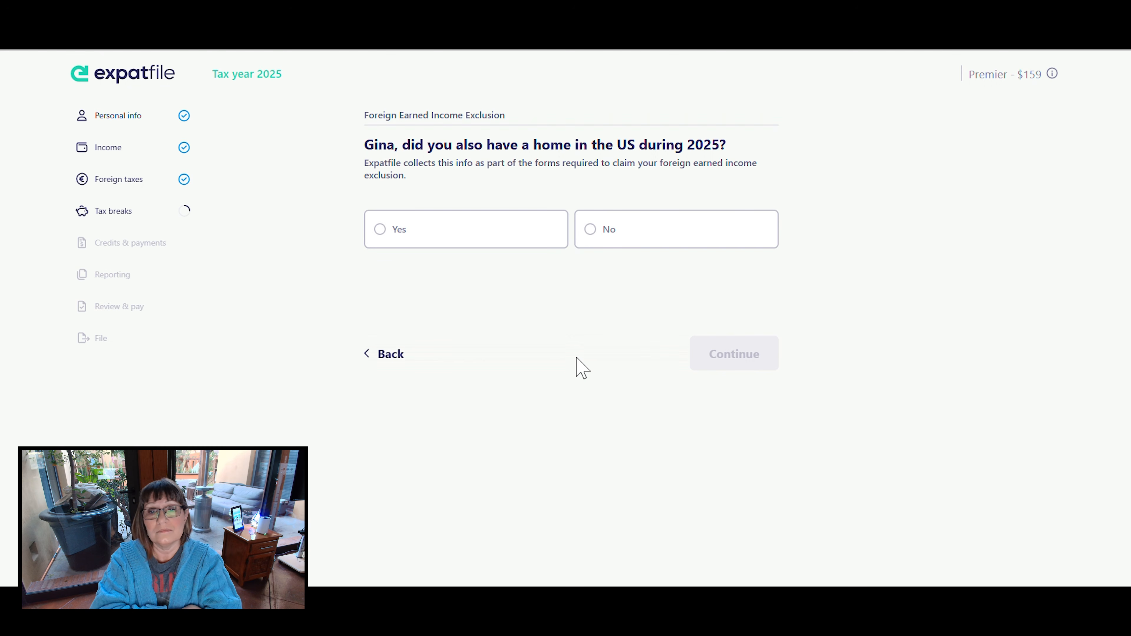
click(588, 233)
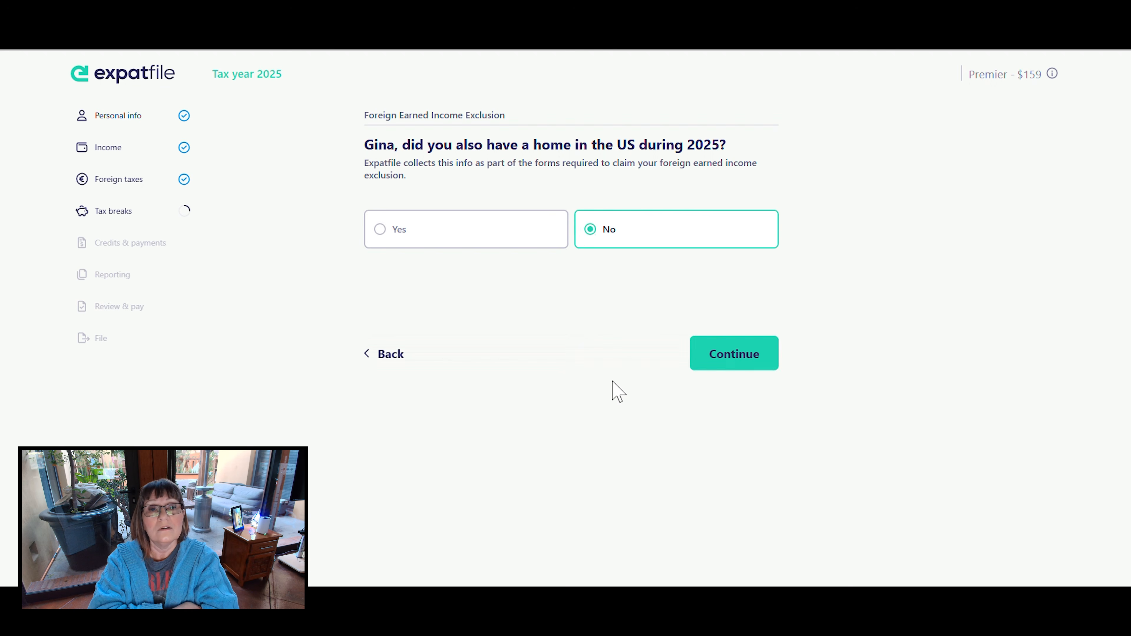
- Enter "Renewable Employment Contract" as the employment terms and consult the explanation of what the employment conditions could be
click(726, 360)
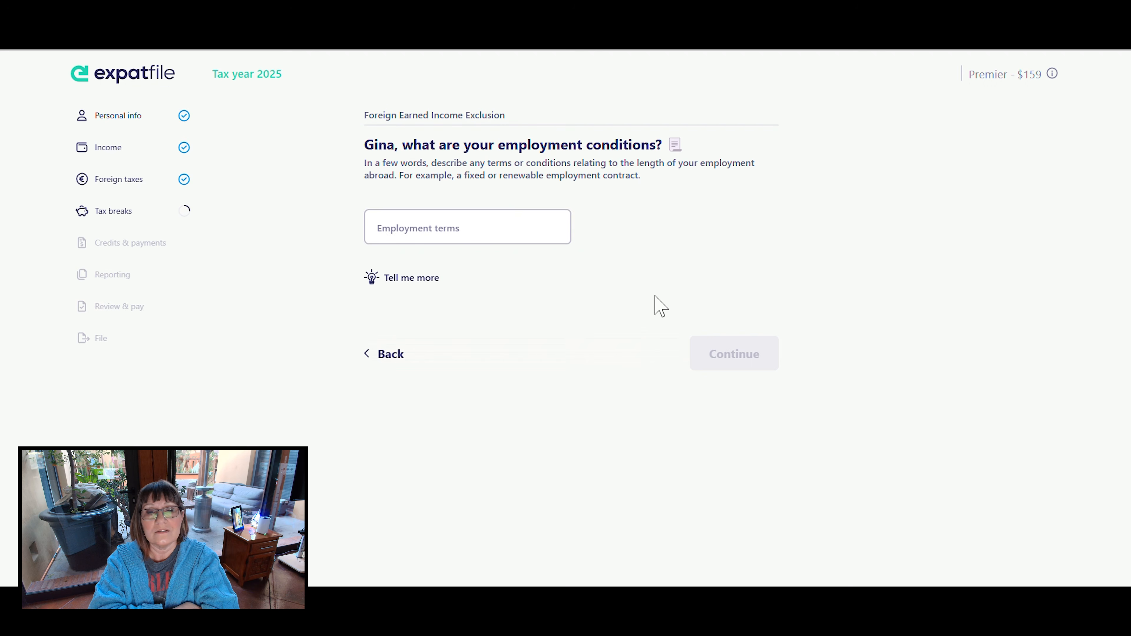
click(495, 227)
text(Renewable Employment Contract)
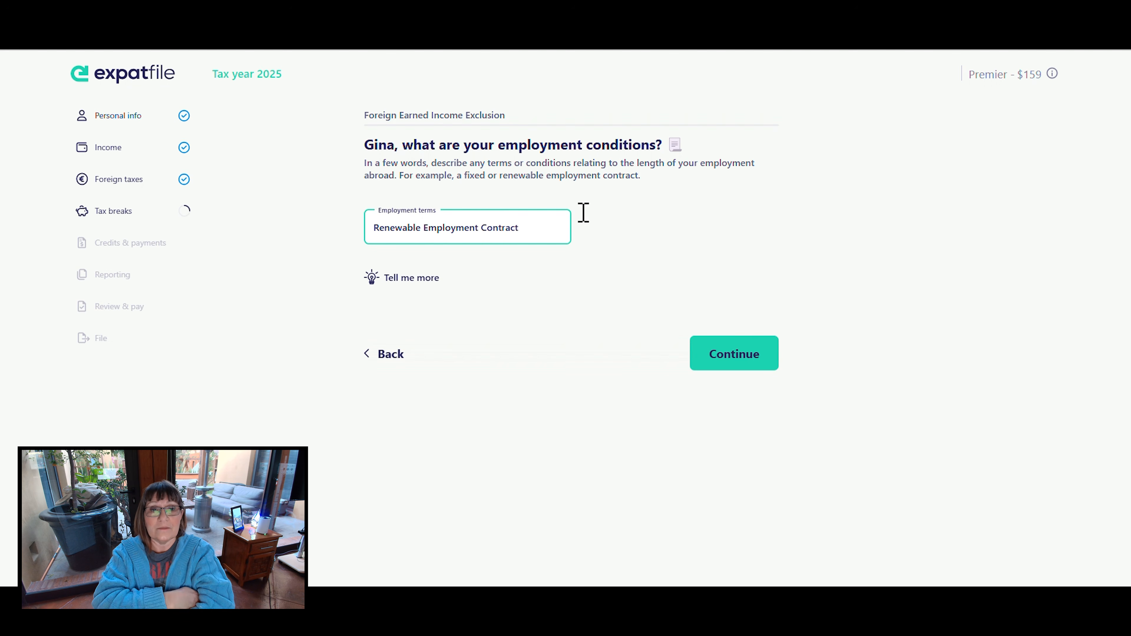
click(410, 277)
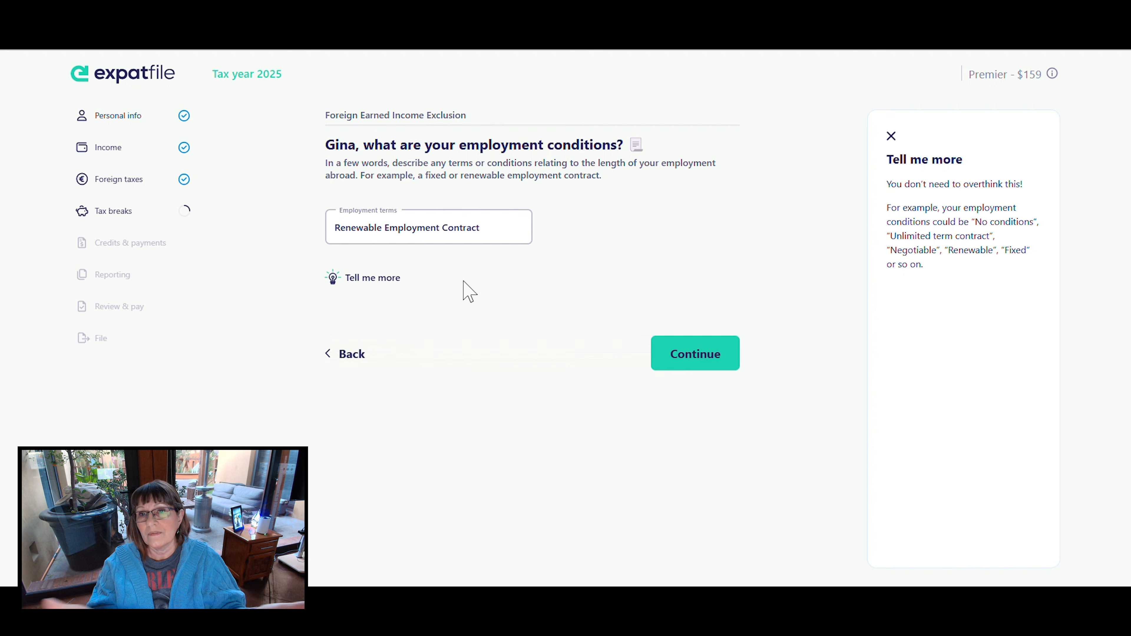
click(891, 136)
- Replace the employment terms with "No Conditions" and submit the answer
click(528, 229)
drag(527, 229, 353, 238)
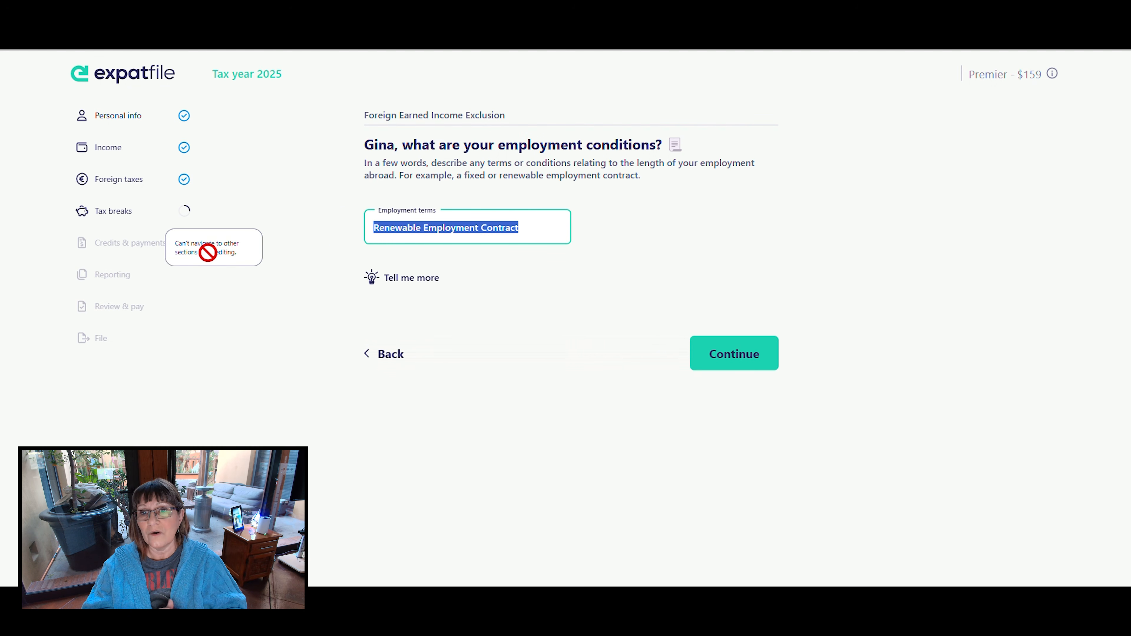
text(No Conditions)
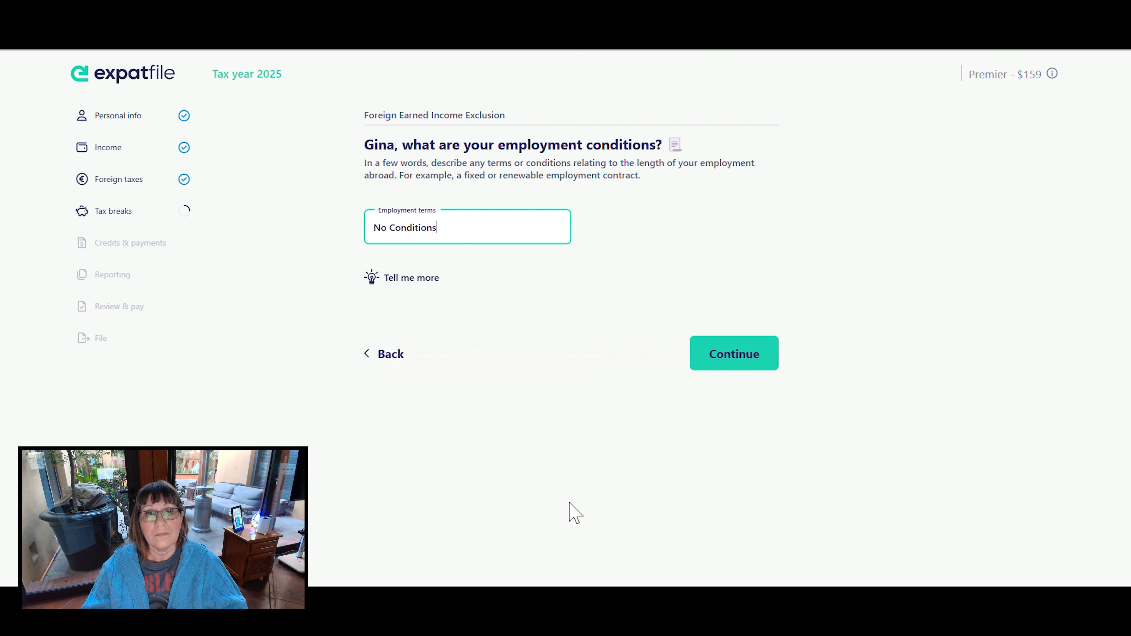
click(730, 358)
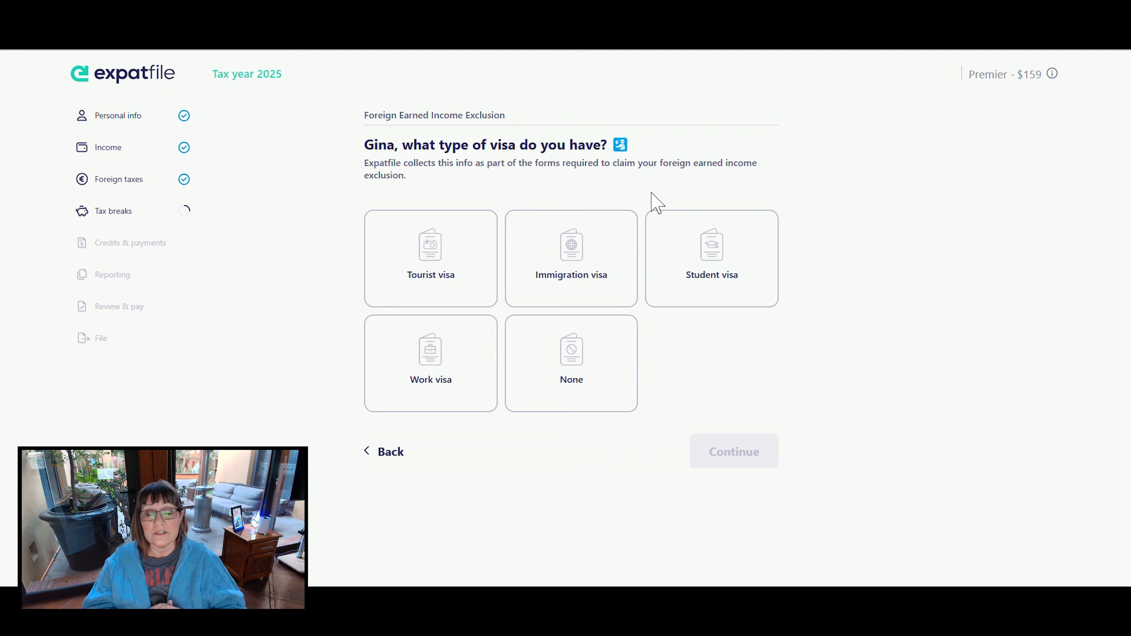
- Select Immigration visa as the visa type and answer "Yes, limited" to the visa limiting the allowable stay
click(579, 260)
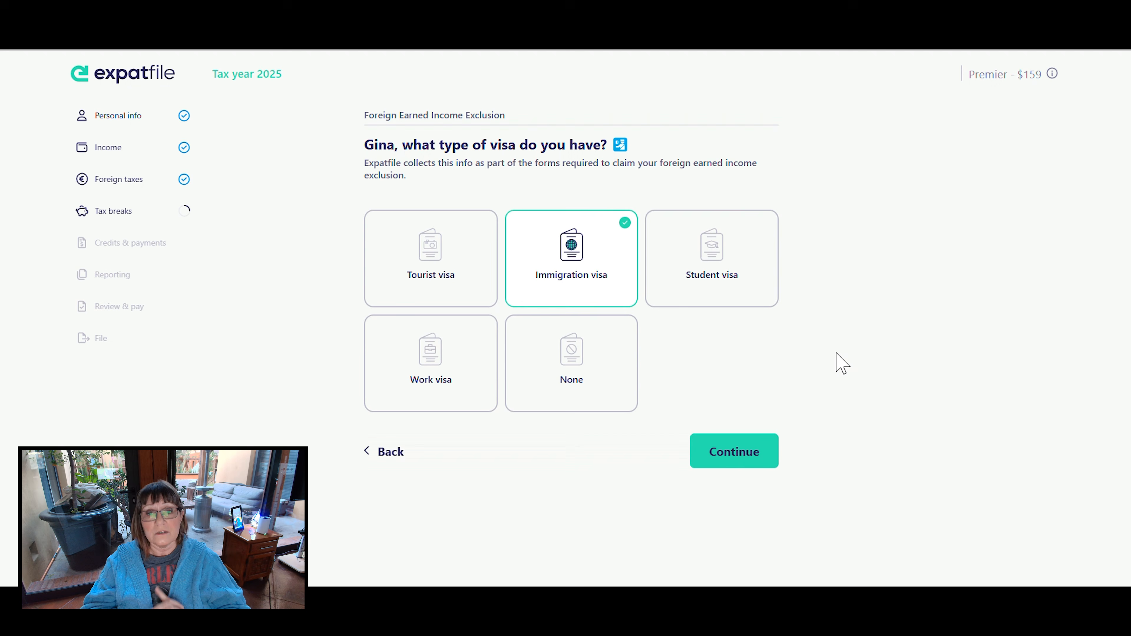
click(726, 448)
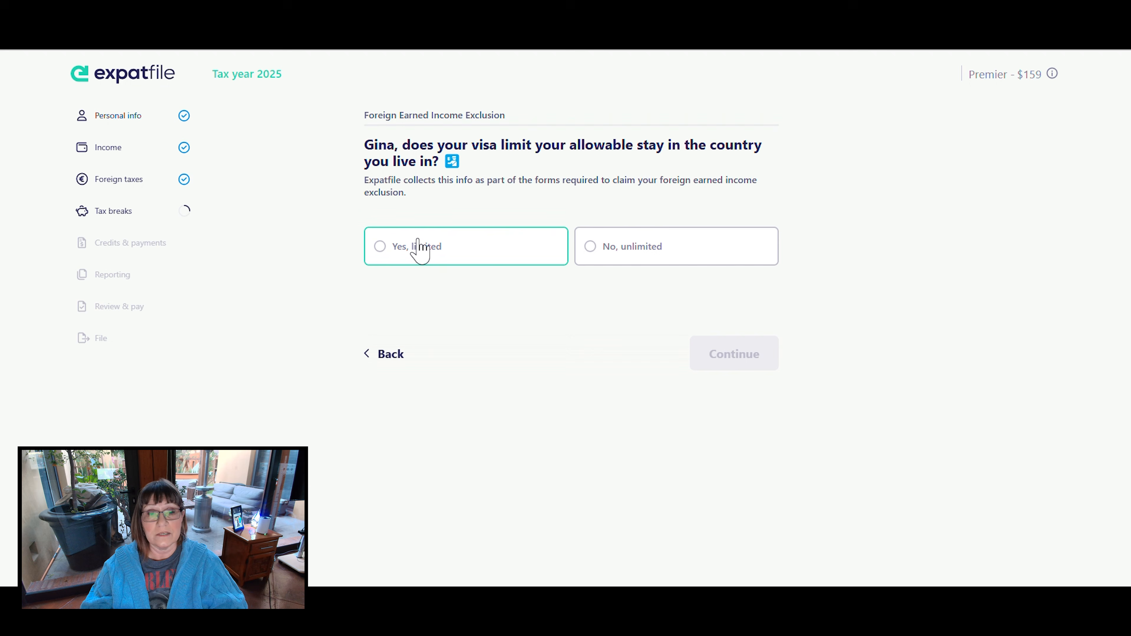
click(419, 247)
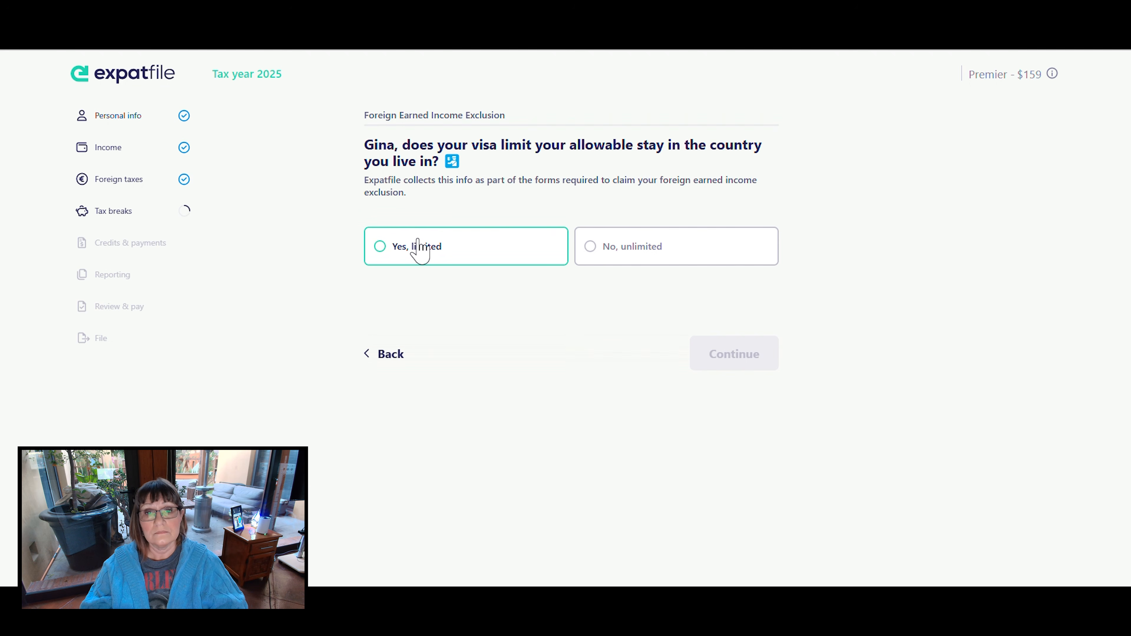
click(732, 355)
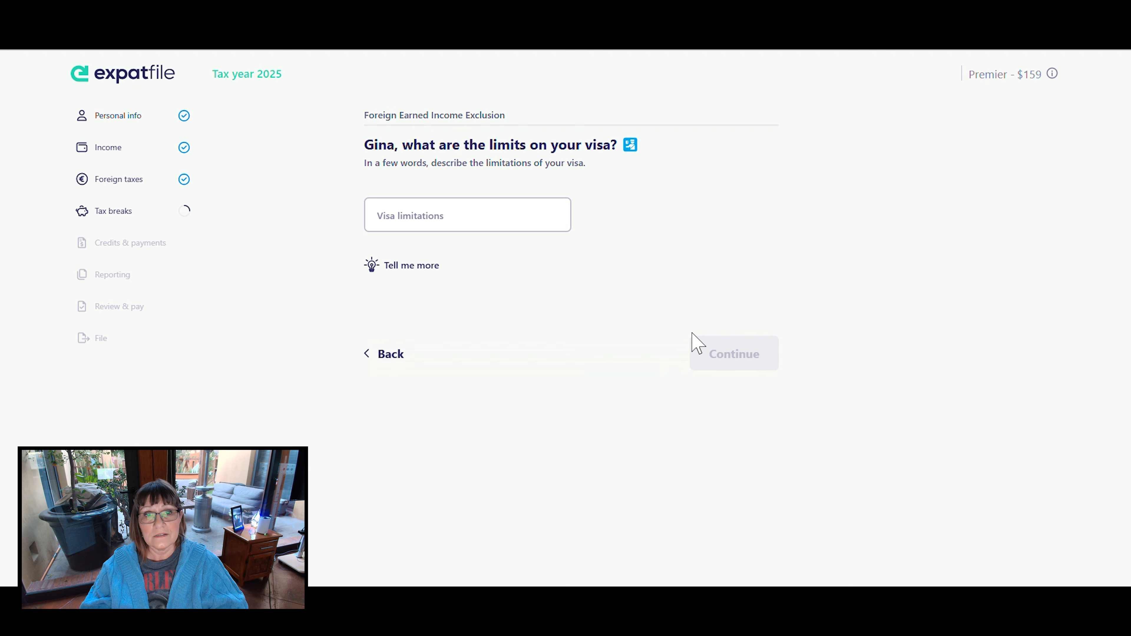
- Enter "Limited to 4 Years Temp Residency" as the visa limitations and consult the explanation with example limitations
click(473, 210)
click(472, 217)
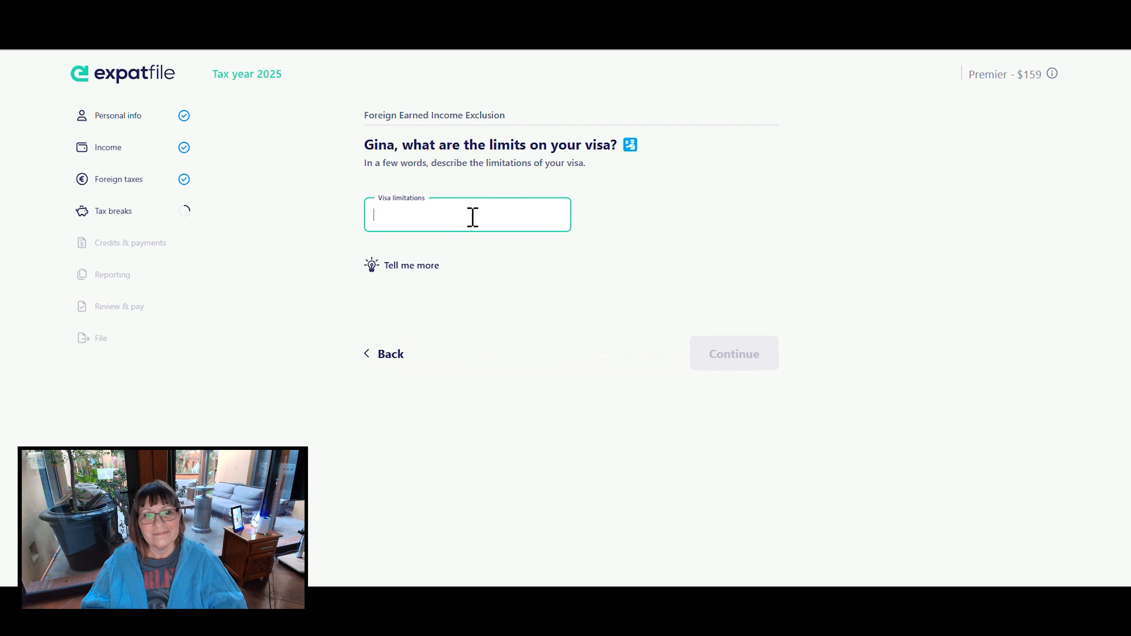
text(Limited to 4 Years Temp Residency)
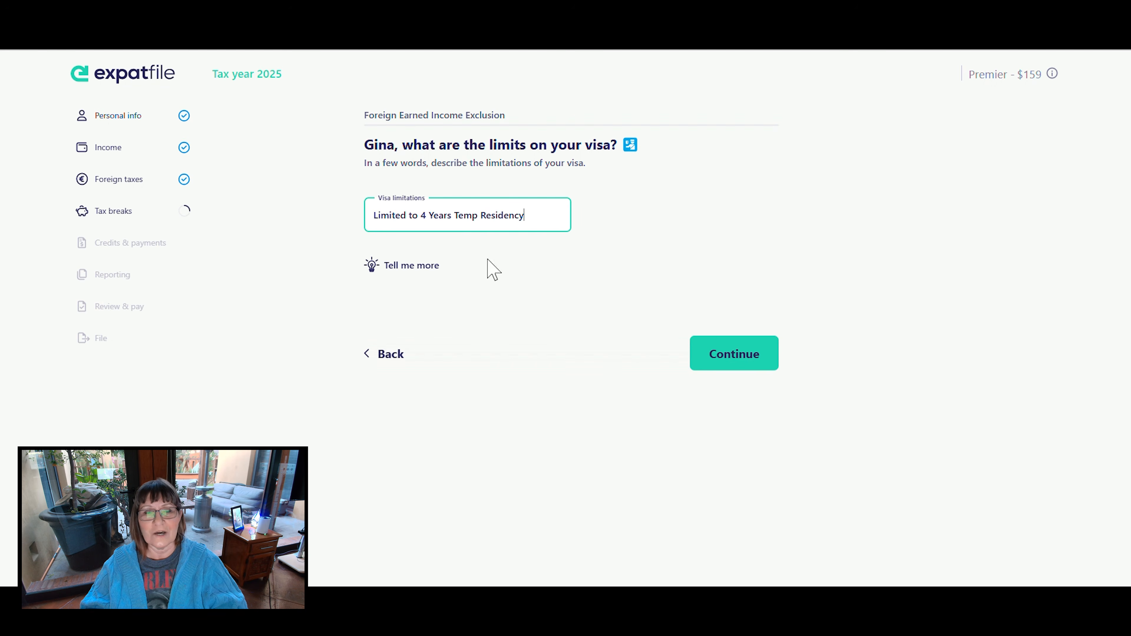
click(406, 266)
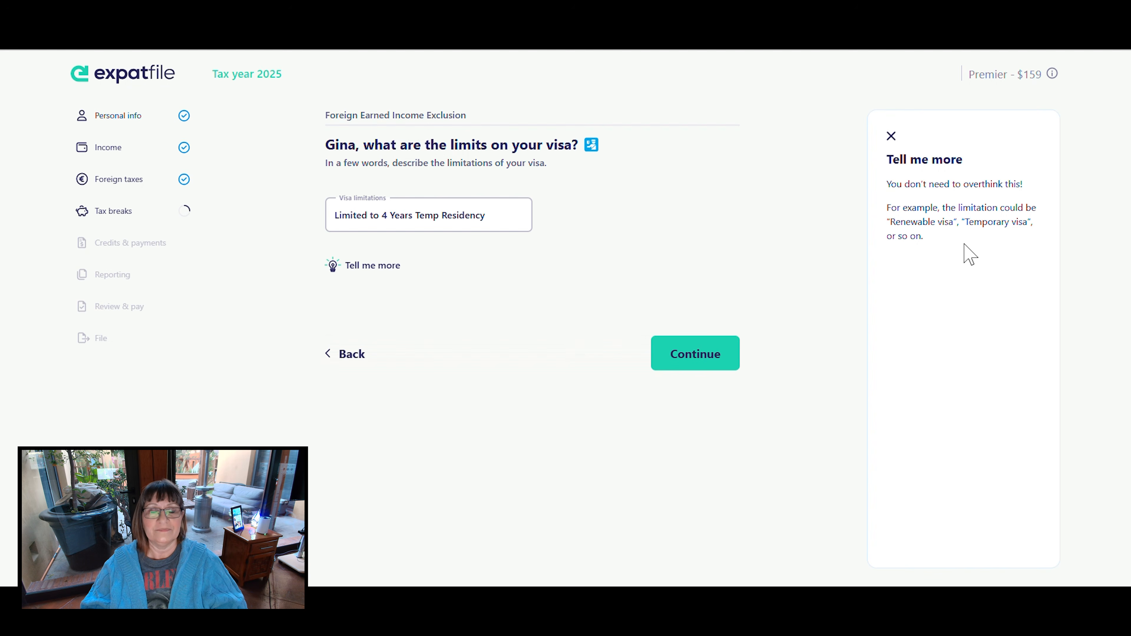
click(888, 136)
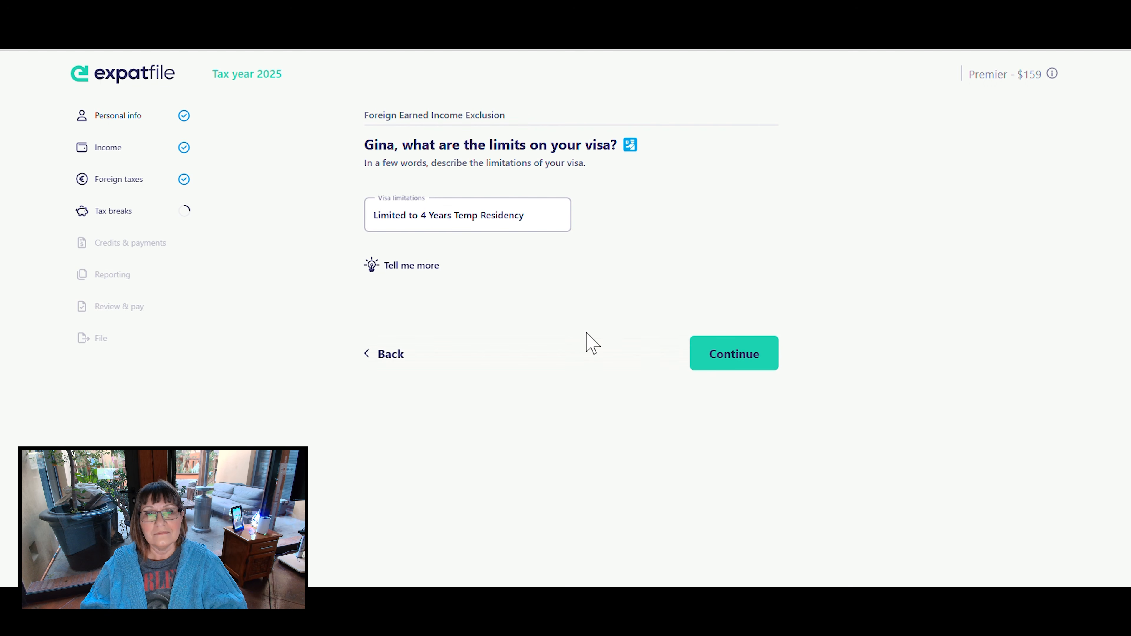
- Replace the visa limitations text with "Temporary Visa - 4 years" and submit it
click(537, 220)
key(ctrl+a)
text(G)
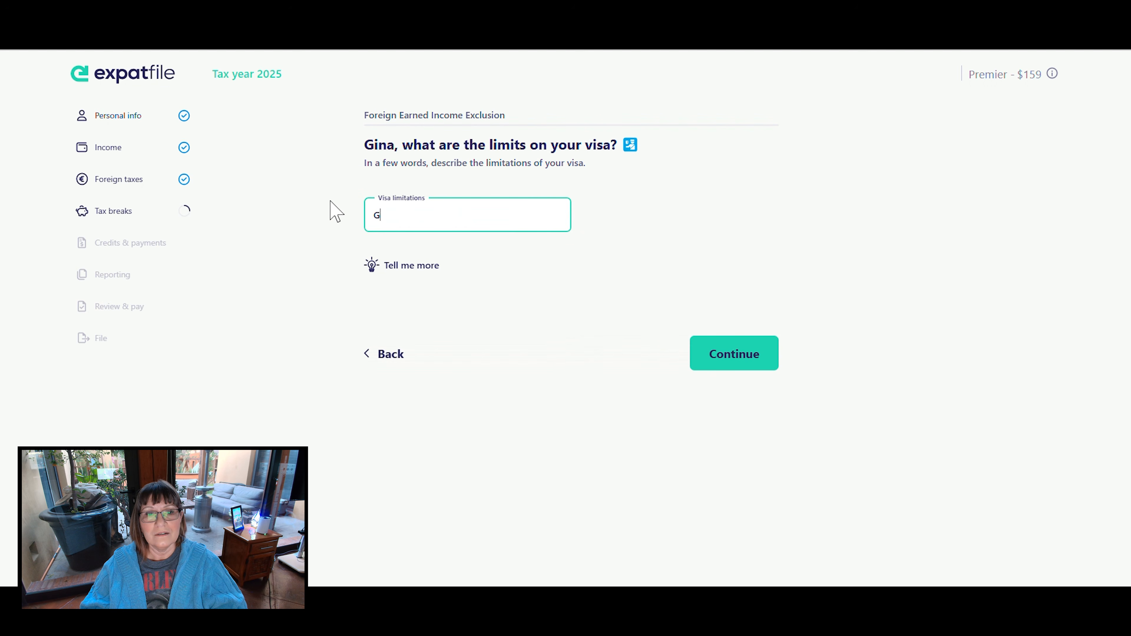
text(e)
key(BackSpace)
key(BackSpace)
text(Temporary Visa)
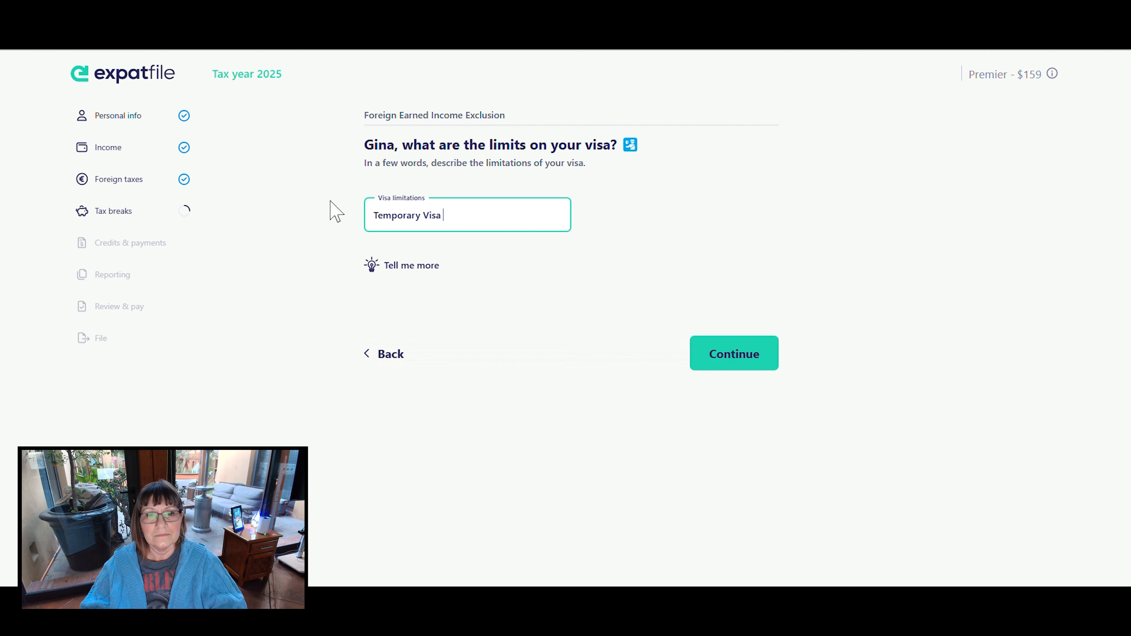
text(yea)
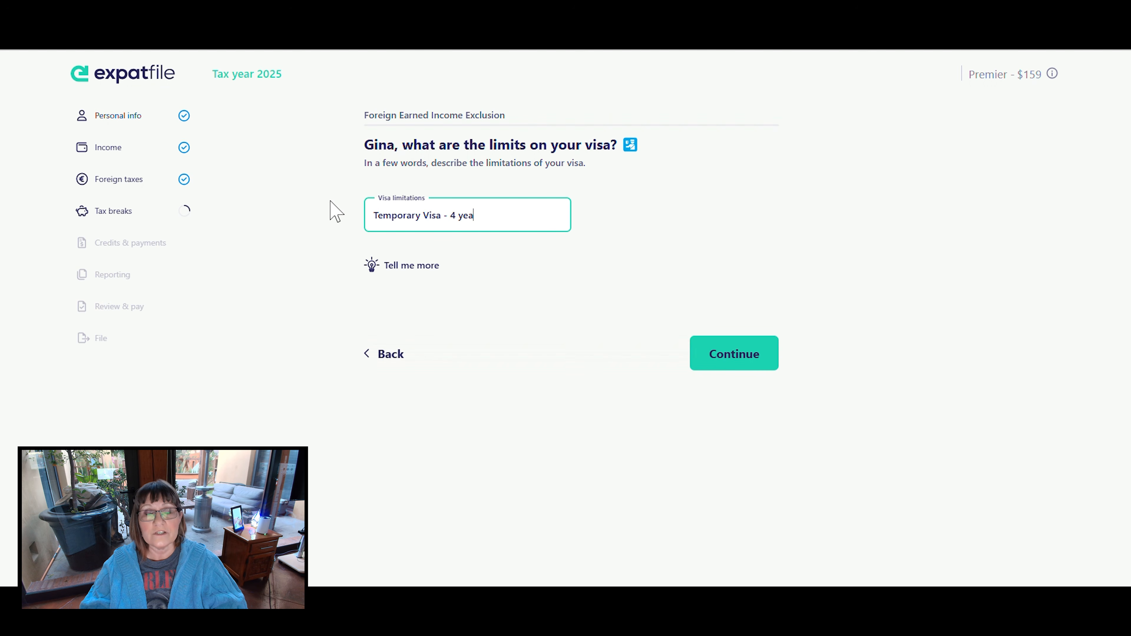
click(727, 351)
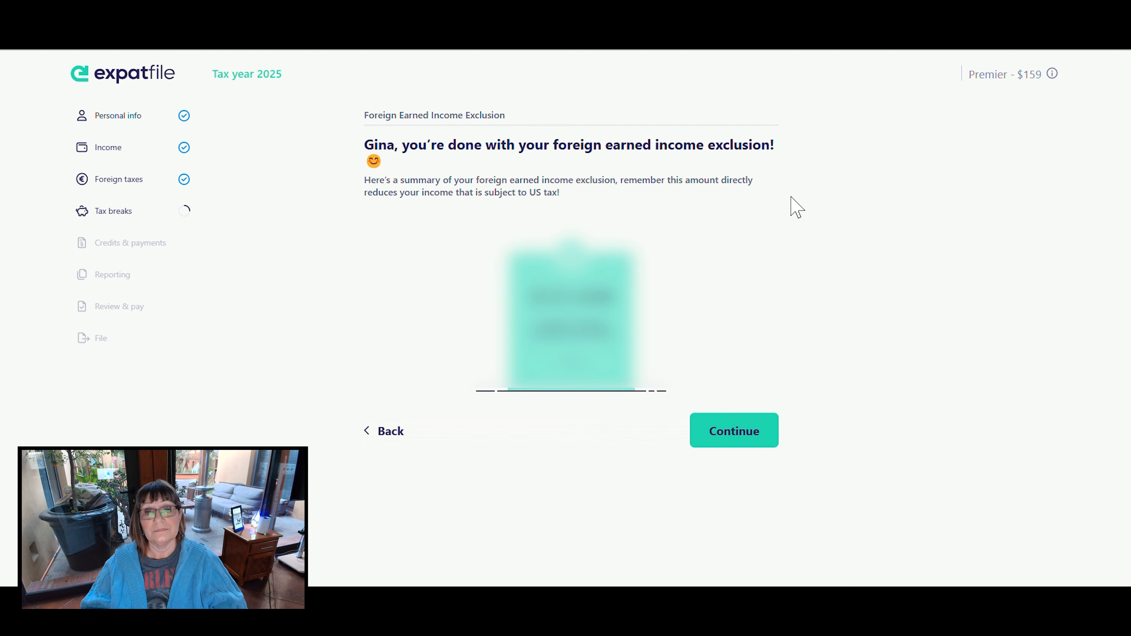
- Accept the foreign earned income exclusion and tax breaks summaries and proceed to the credits and payments section
click(732, 434)
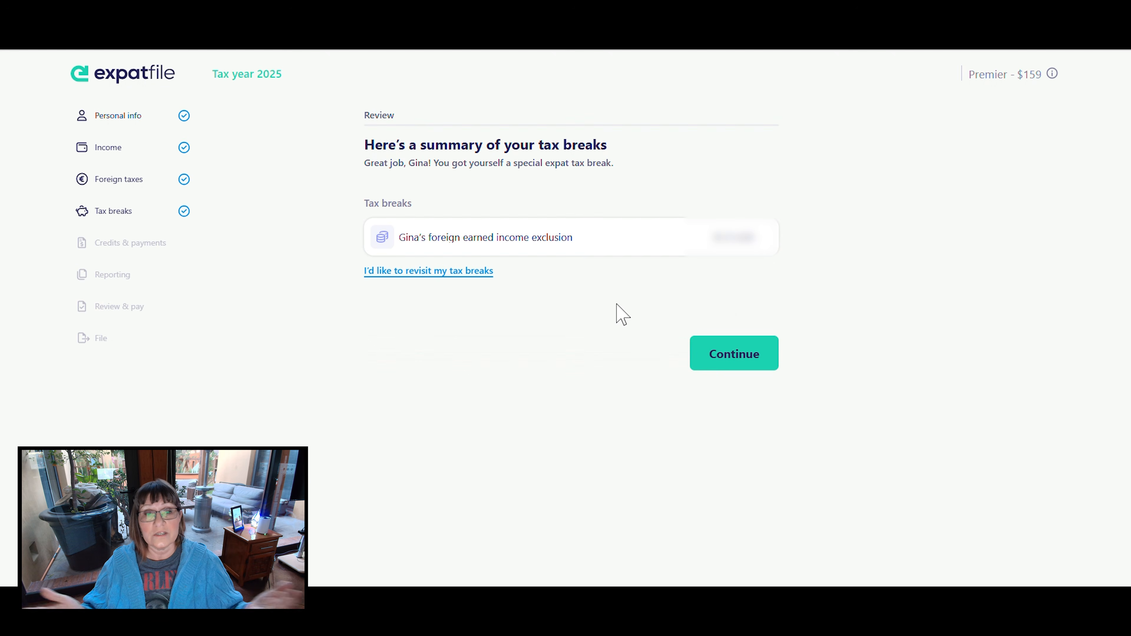
click(470, 271)
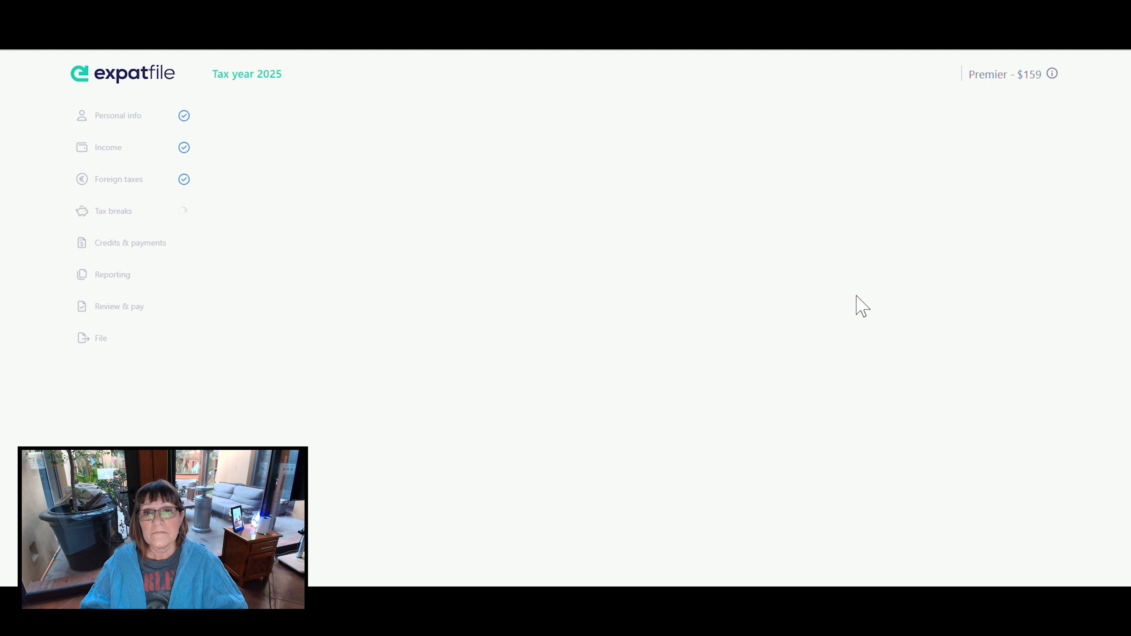
click(713, 352)
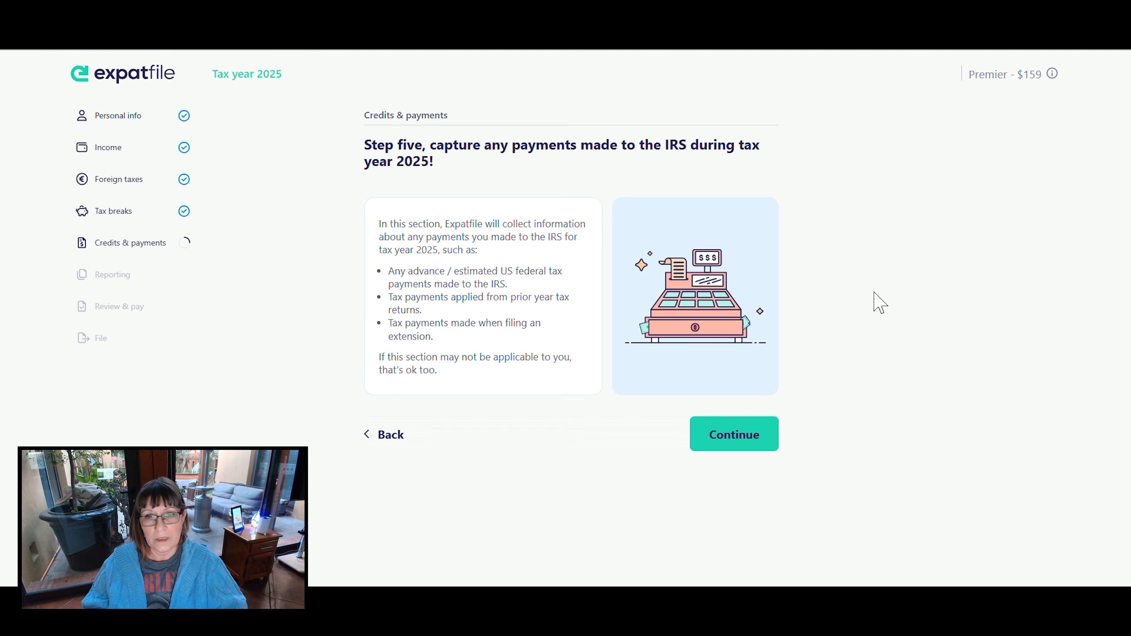
- Answer No to making estimated US federal tax payments during 2025 and accept the credits and payments summary
click(734, 424)
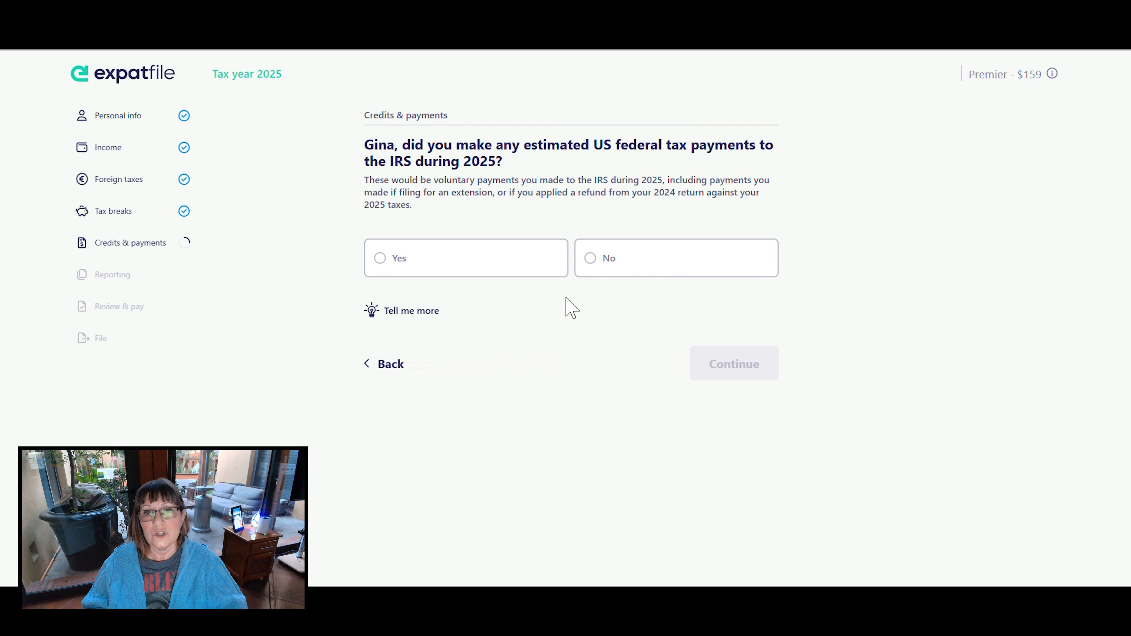
click(586, 262)
click(739, 361)
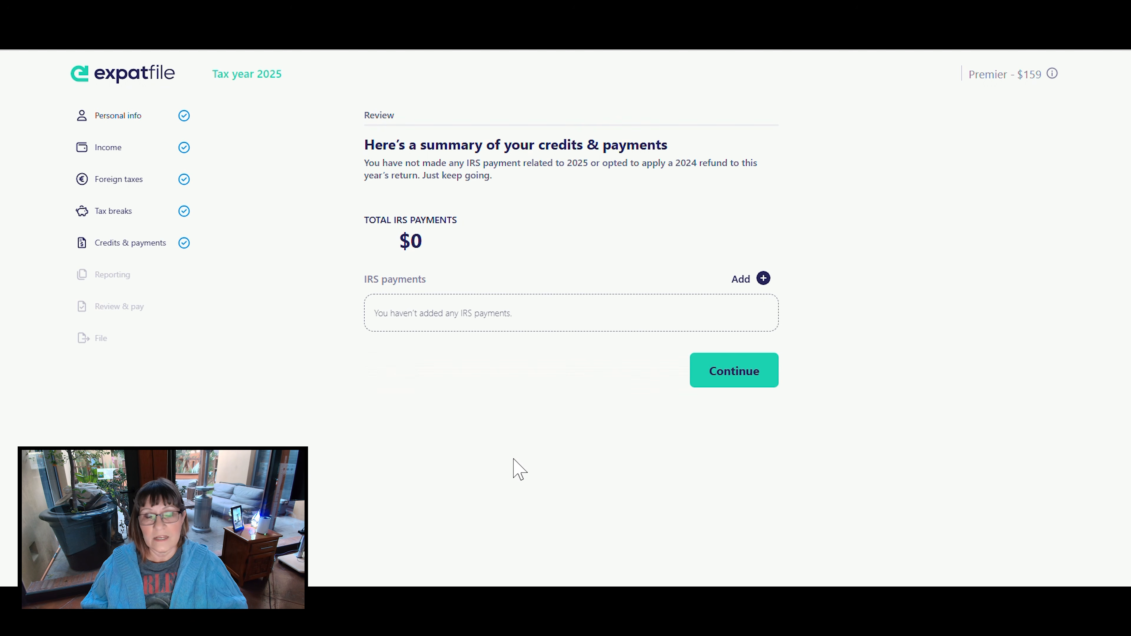
click(739, 381)
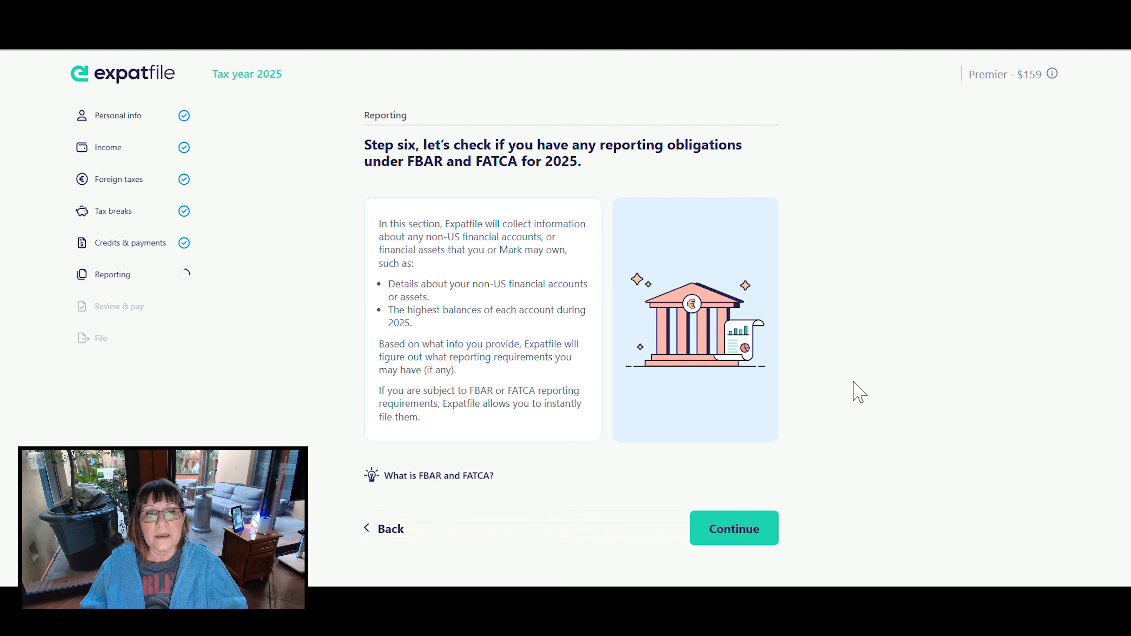
- Read the explanation of FBAR and FATCA, including the account balance and asset thresholds for reporting
click(467, 477)
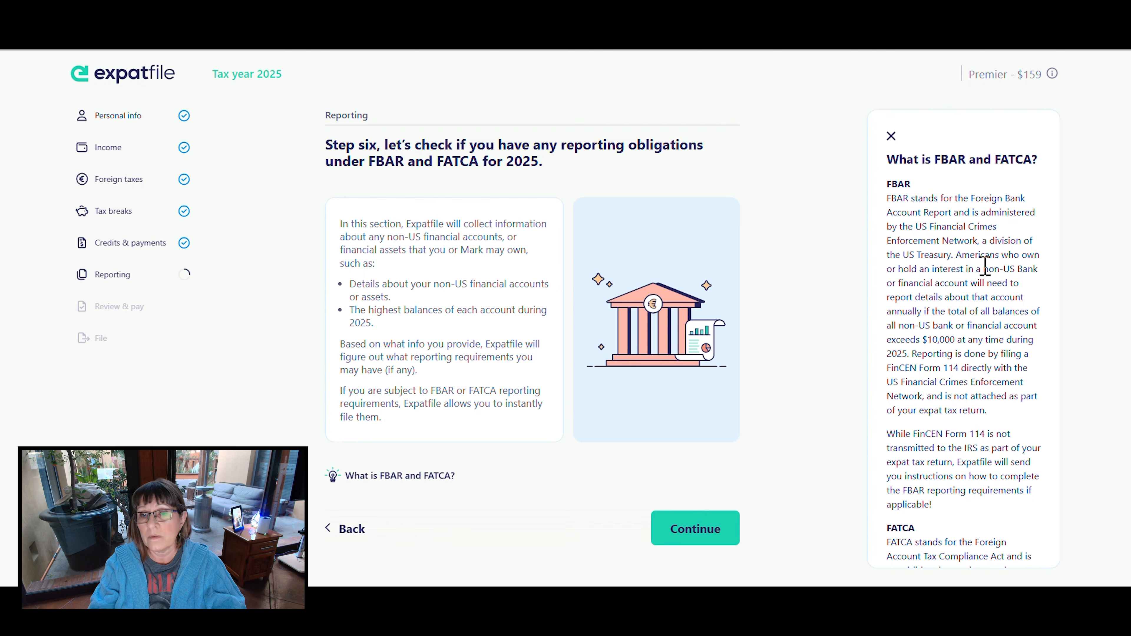
drag(984, 267, 1038, 329)
drag(887, 340, 957, 343)
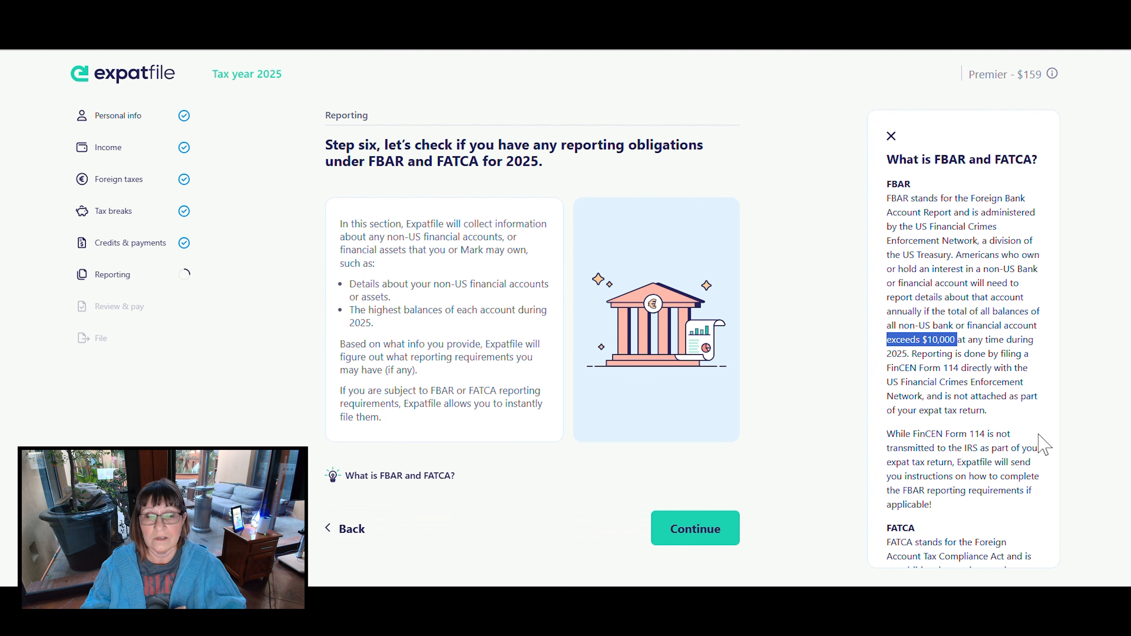
scroll(1038, 435, down, 1)
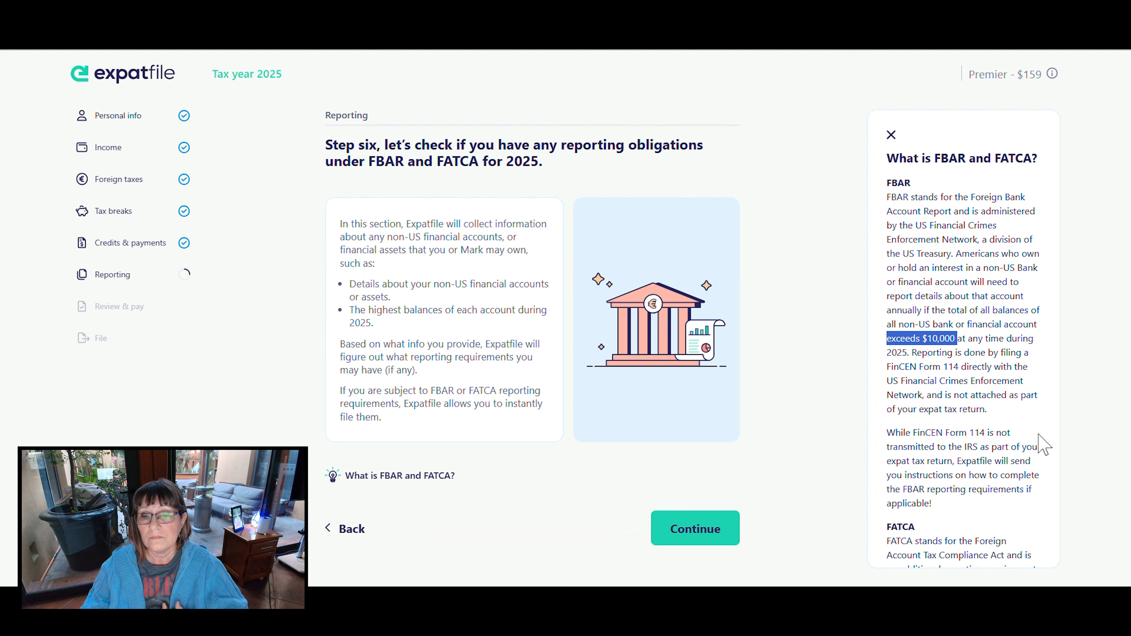
scroll(1042, 444, down, 5)
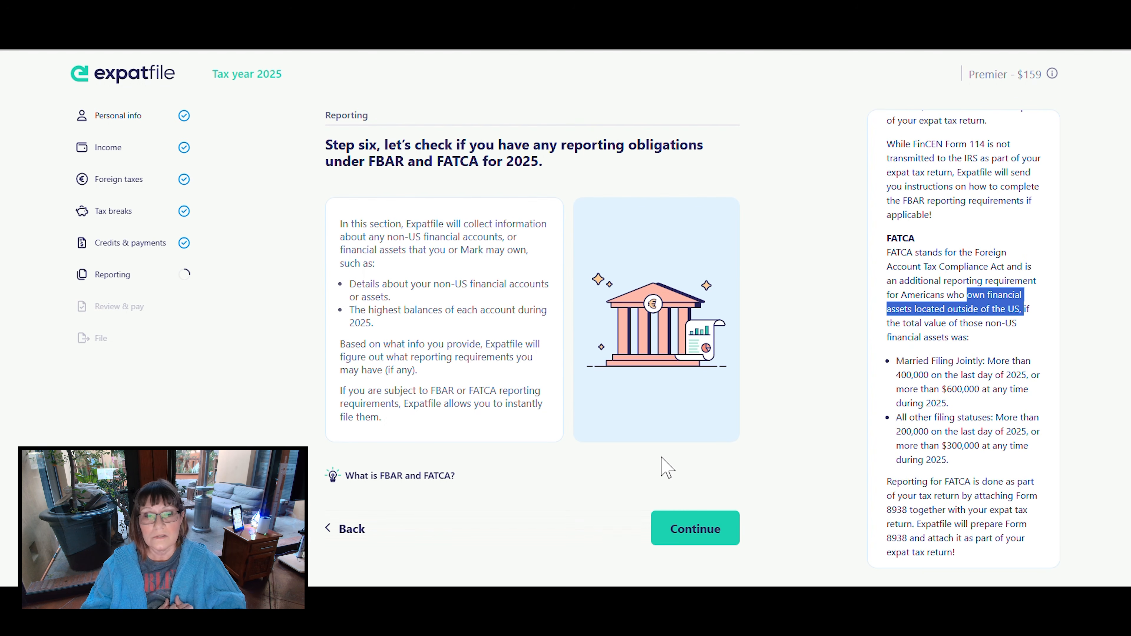
- Start the reporting questions and answer Yes to owning non-US bank or financial accounts during 2025
click(699, 524)
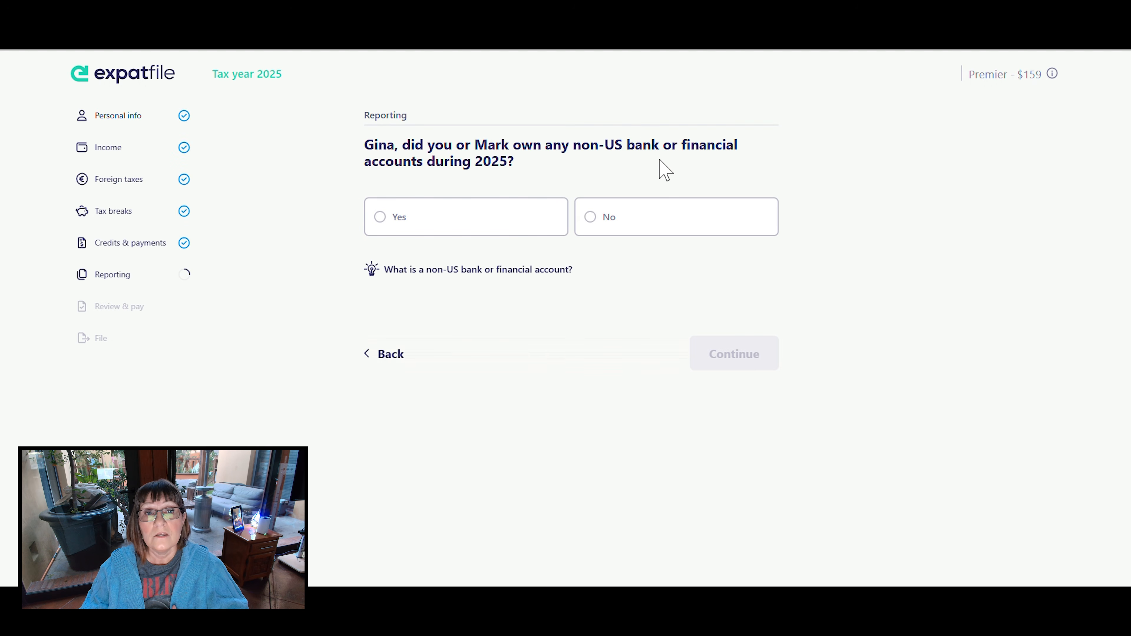
click(382, 225)
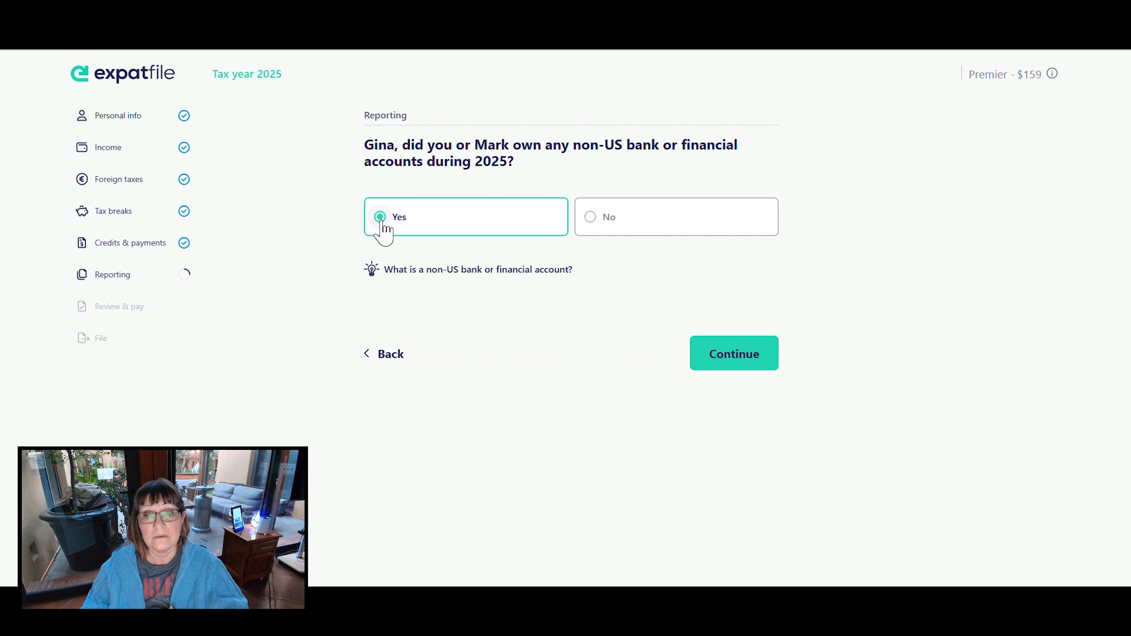
click(740, 354)
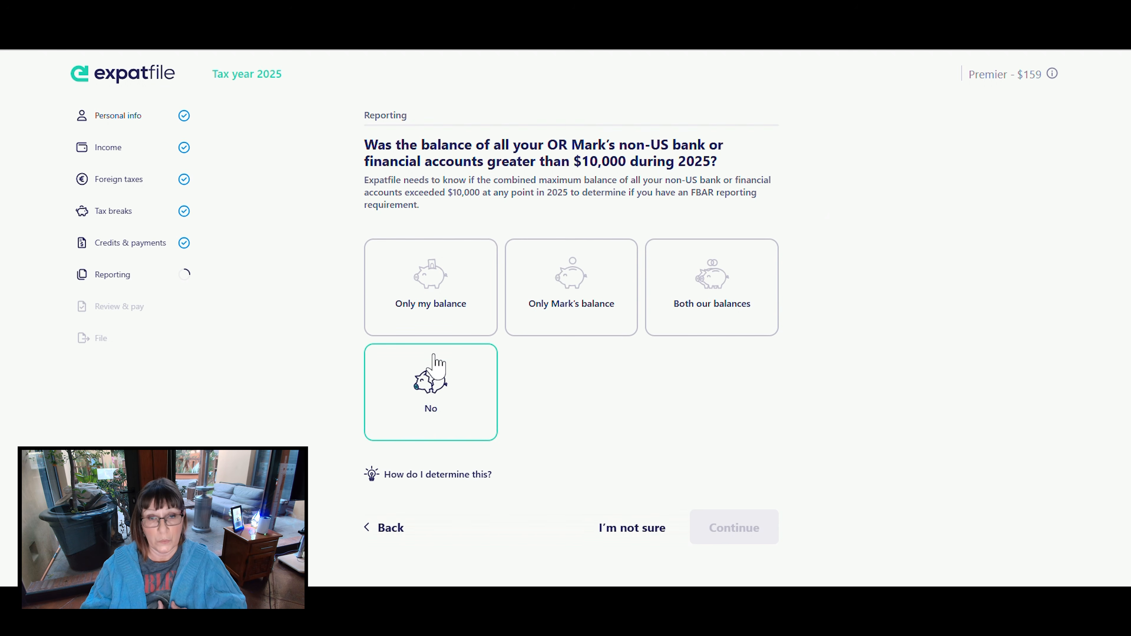
- Answer No to non-US account balances above $10,000, check how to determine this, and continue to the reporting obligations summary
click(434, 404)
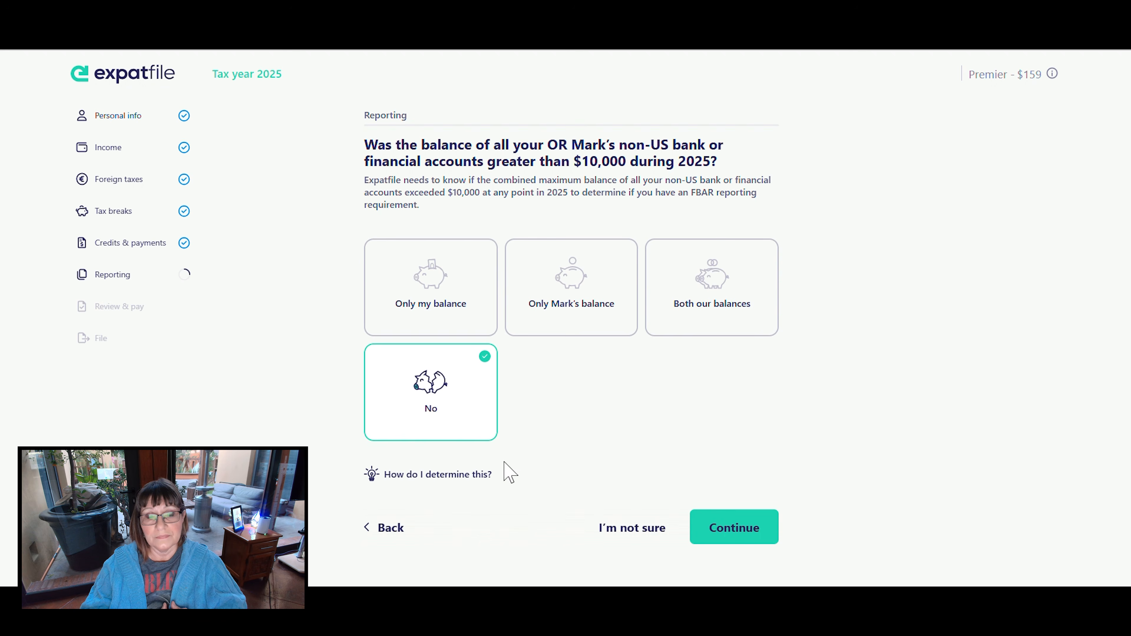
click(463, 476)
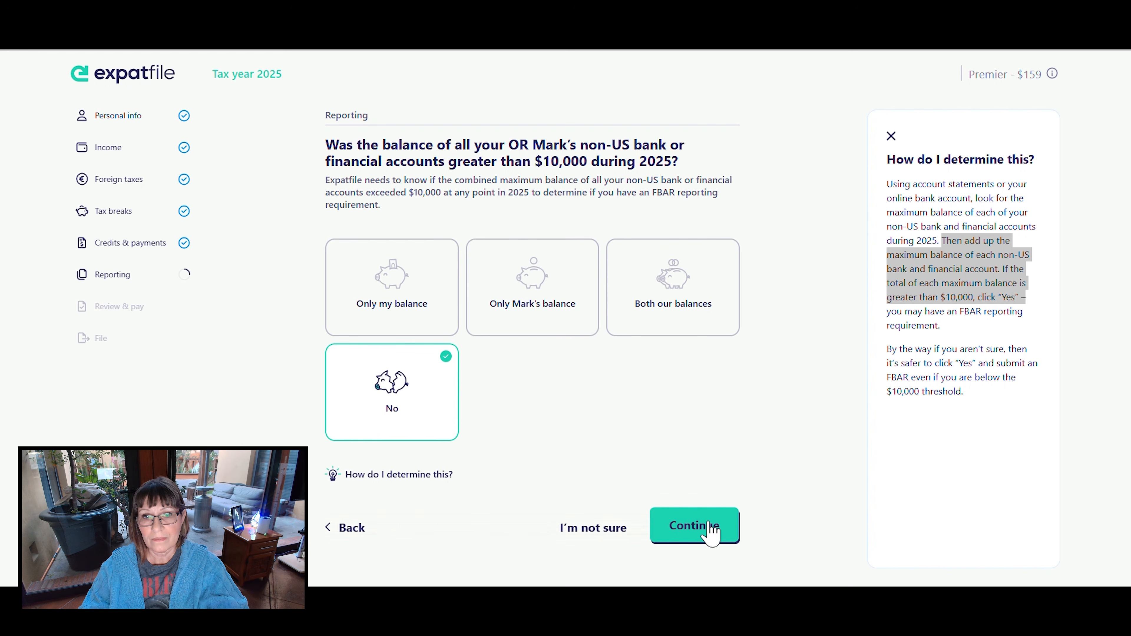
click(711, 533)
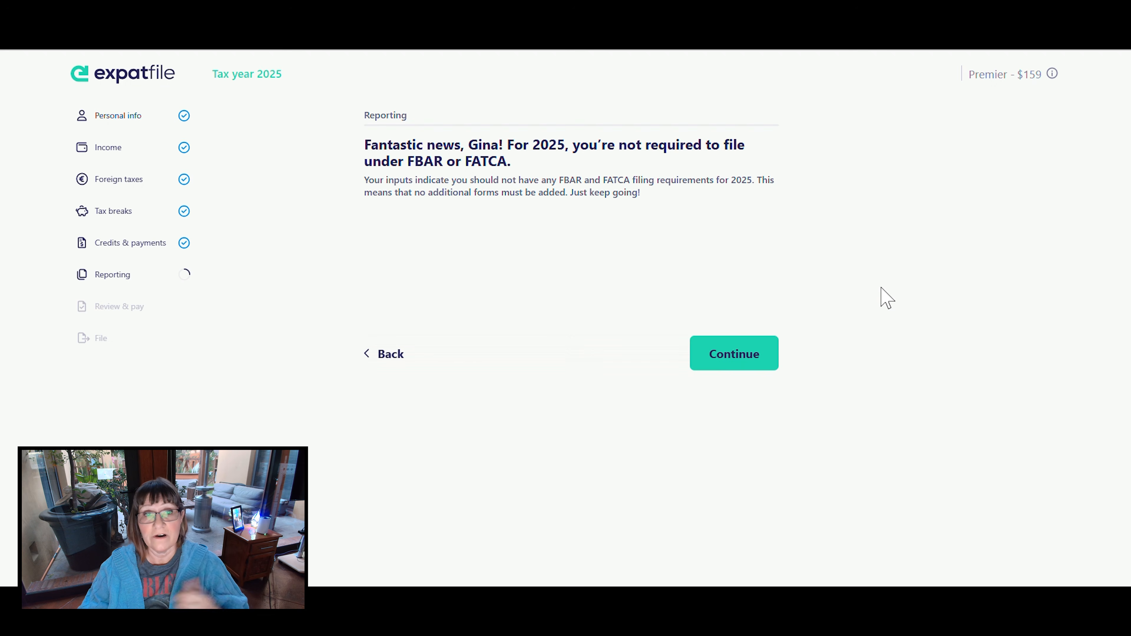
click(748, 352)
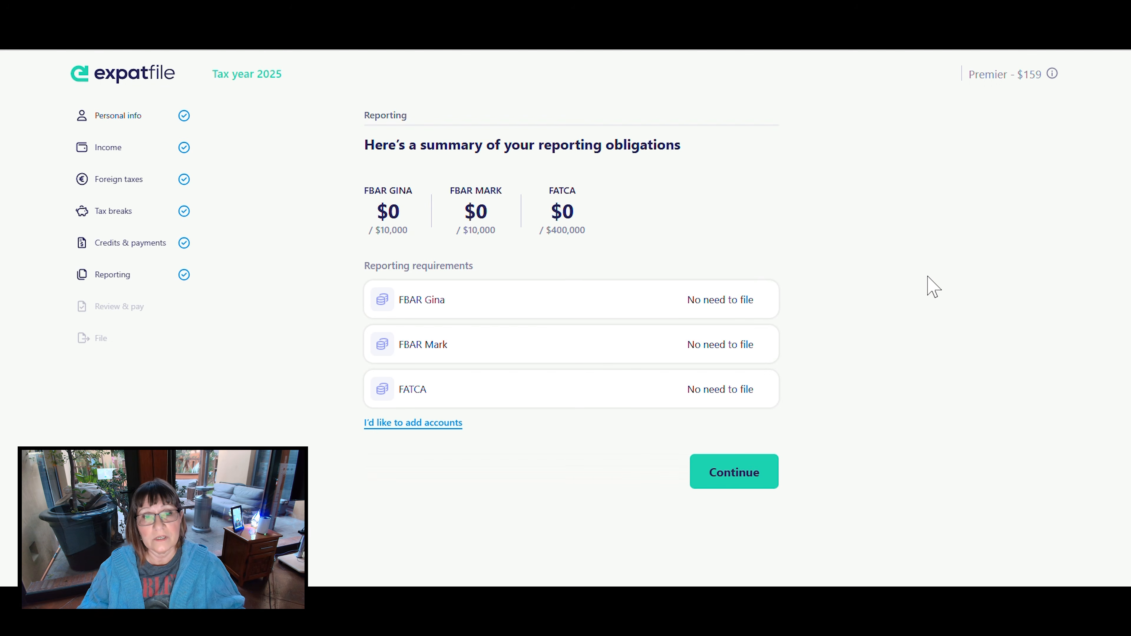
- Accept the reporting obligations summary, proceed through the review introduction, and accept the 2025 tax return summary
click(736, 470)
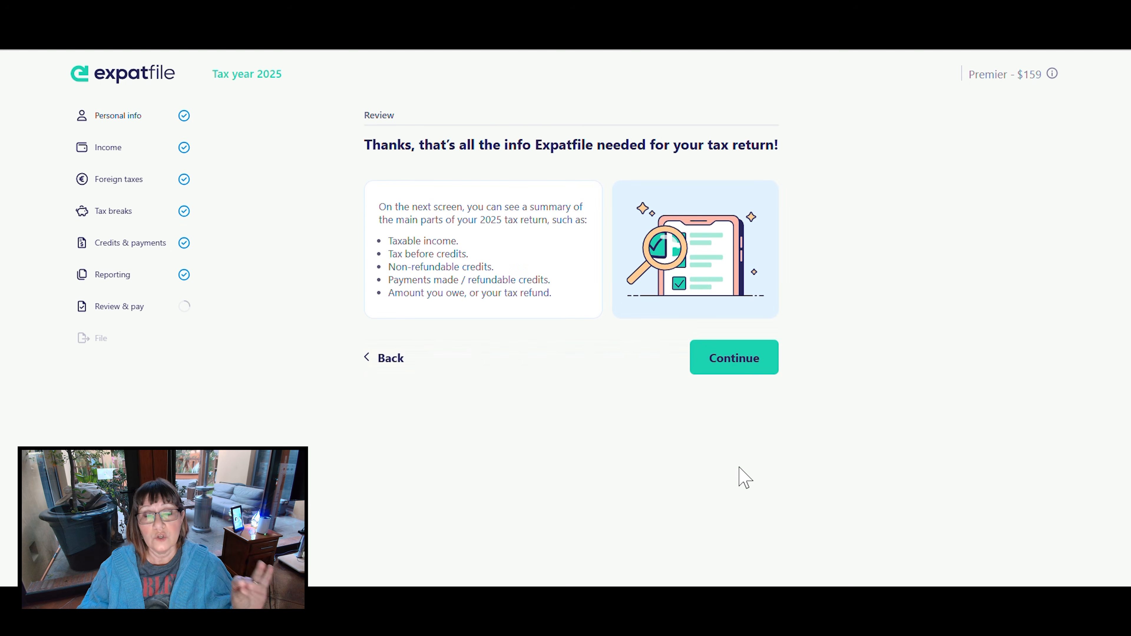
click(728, 356)
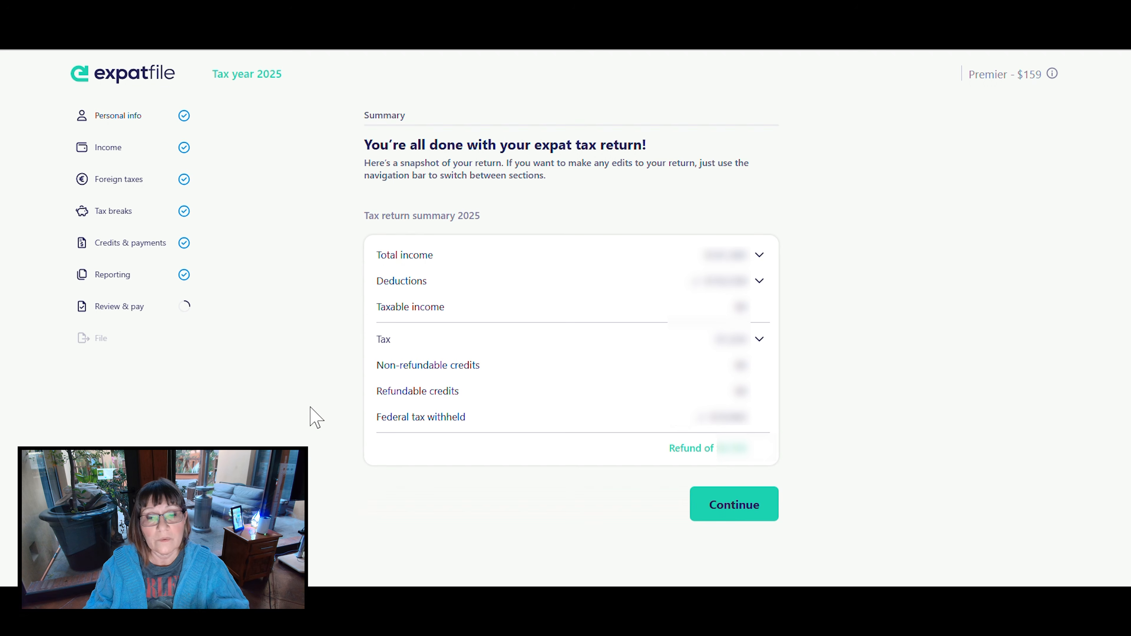
click(717, 501)
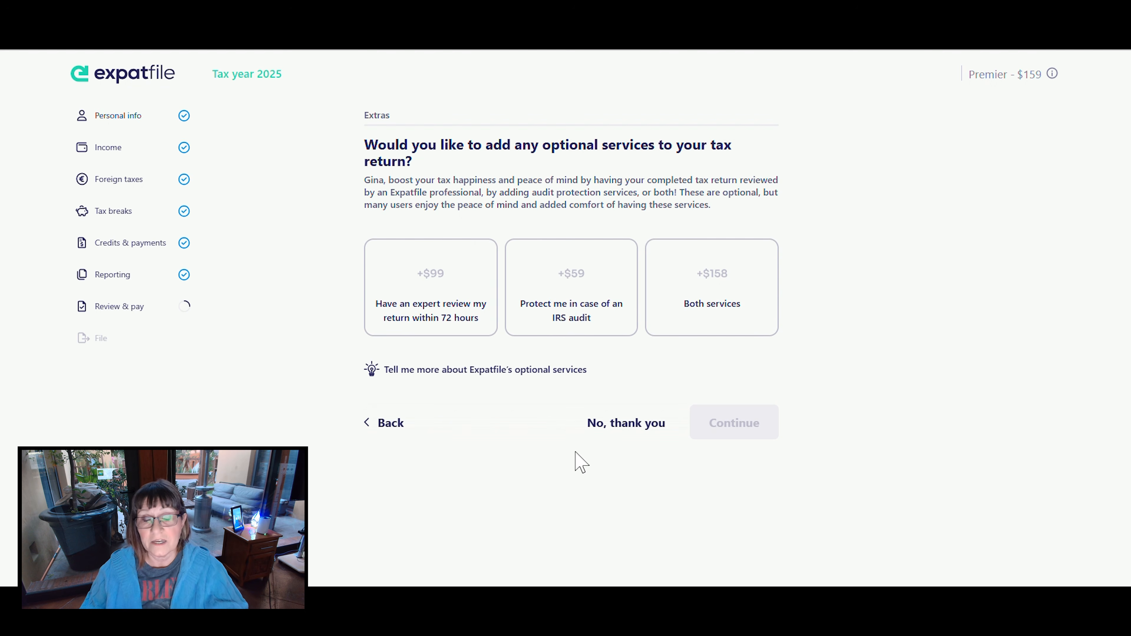
- Decline the optional expert review and audit protection services and proceed with the $159 software purchase
click(634, 423)
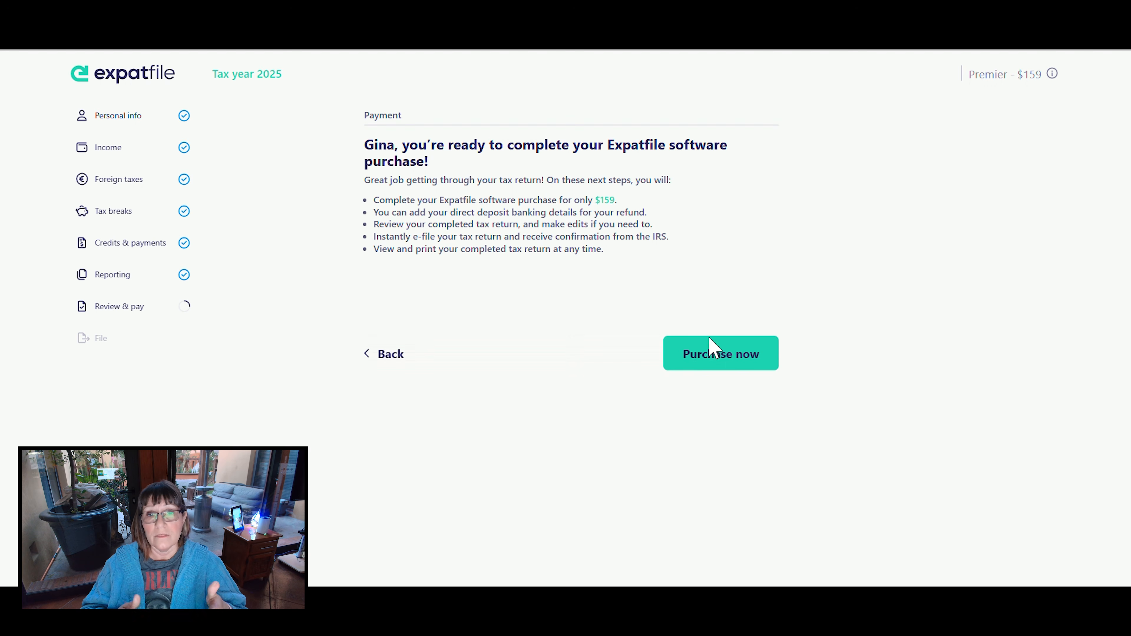
click(711, 356)
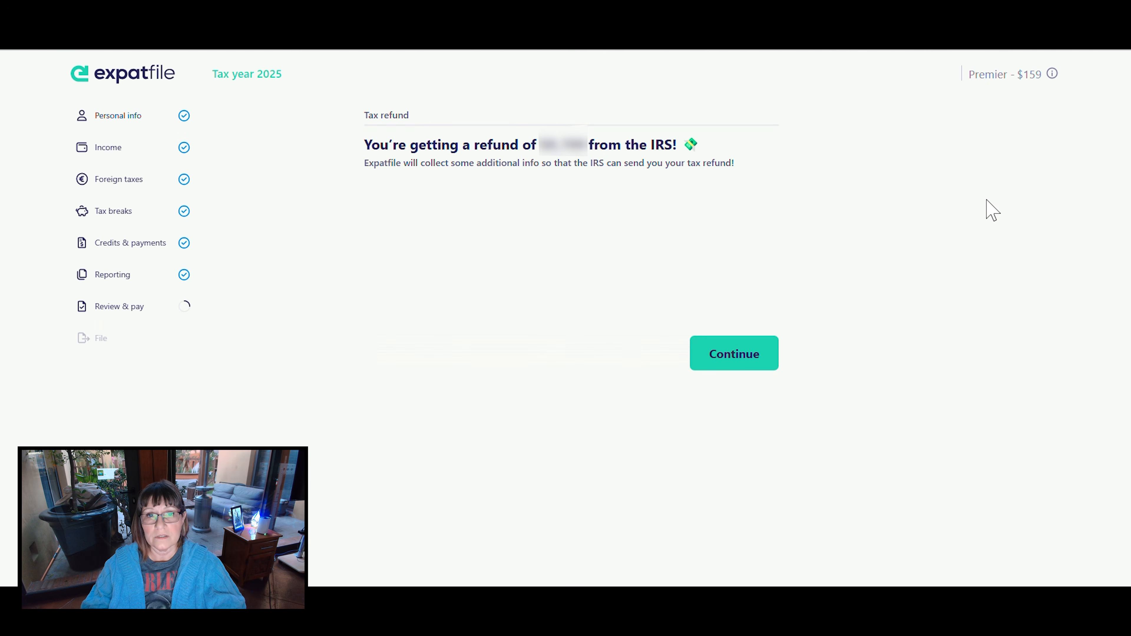
- Choose direct deposit to a US bank account for the IRS refund and select a checking account
click(735, 354)
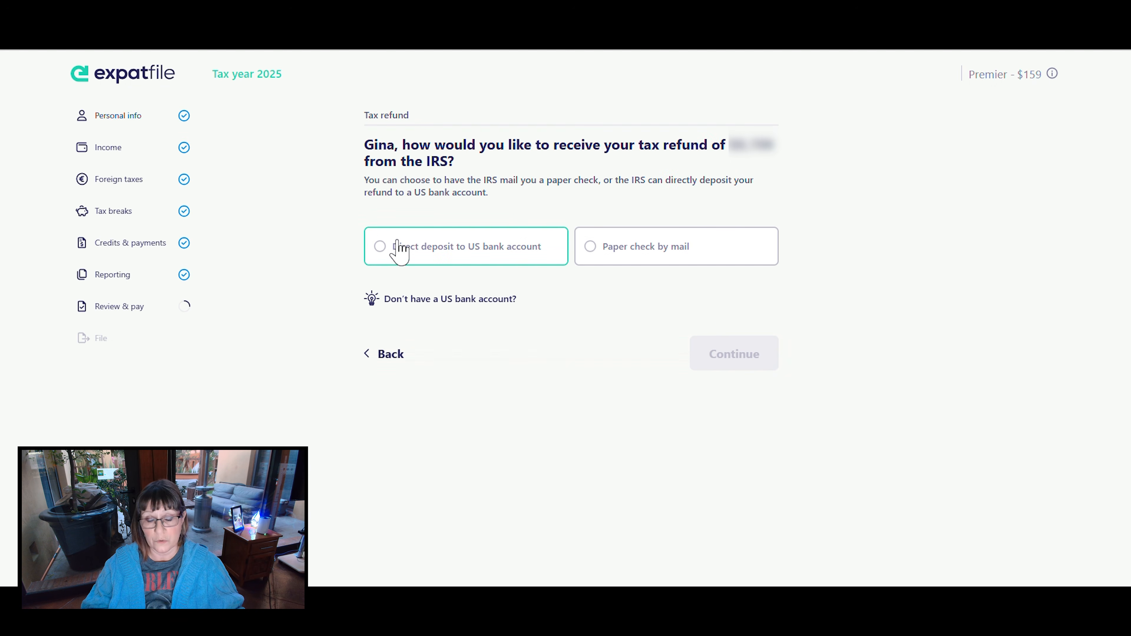
click(386, 253)
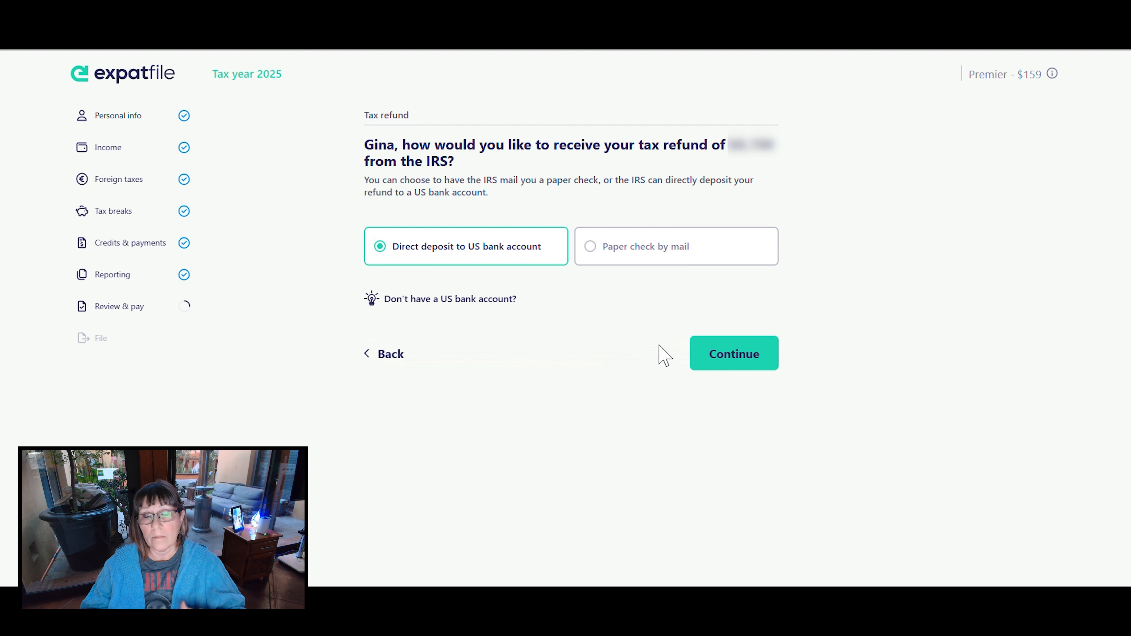
click(733, 353)
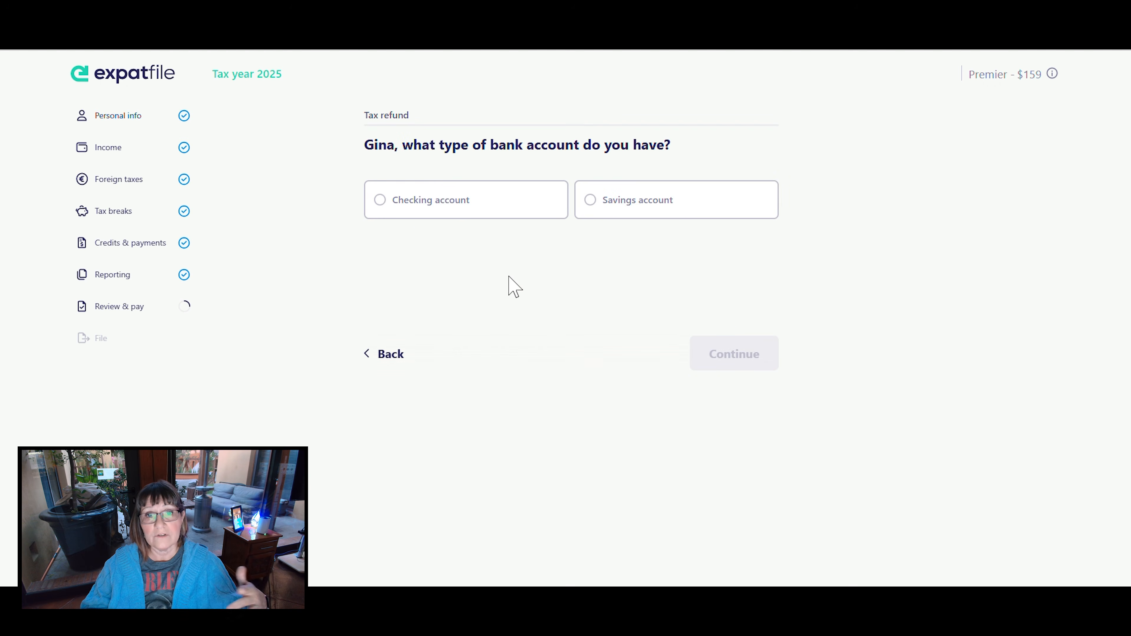
click(419, 213)
click(737, 354)
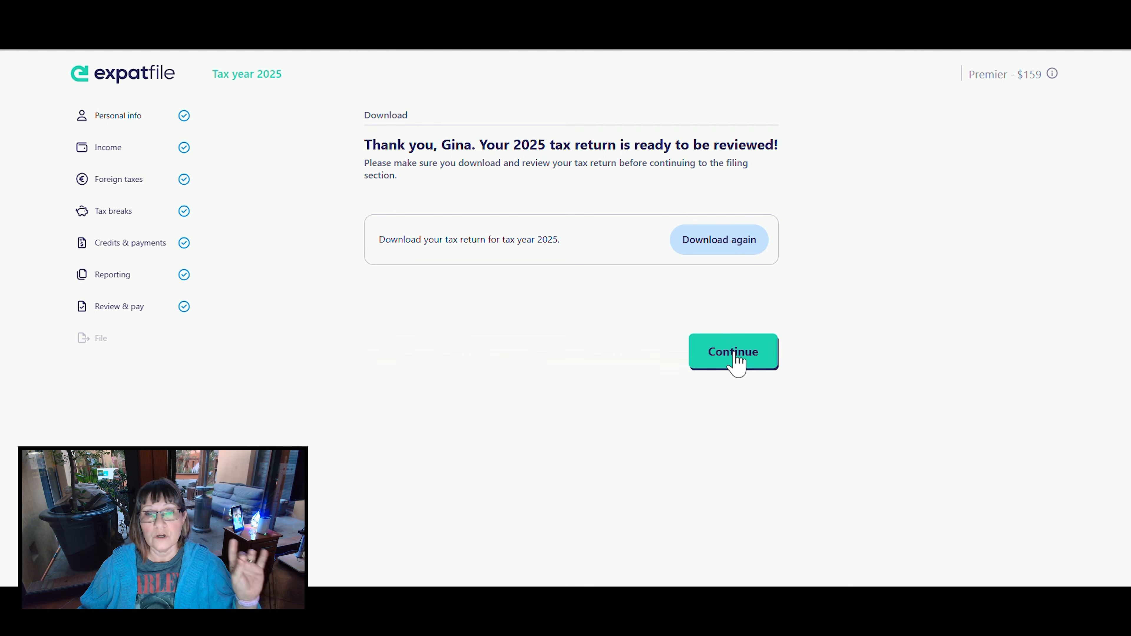
- Proceed from the return download page to the filing section and choose to e-file the 2025 return
click(735, 362)
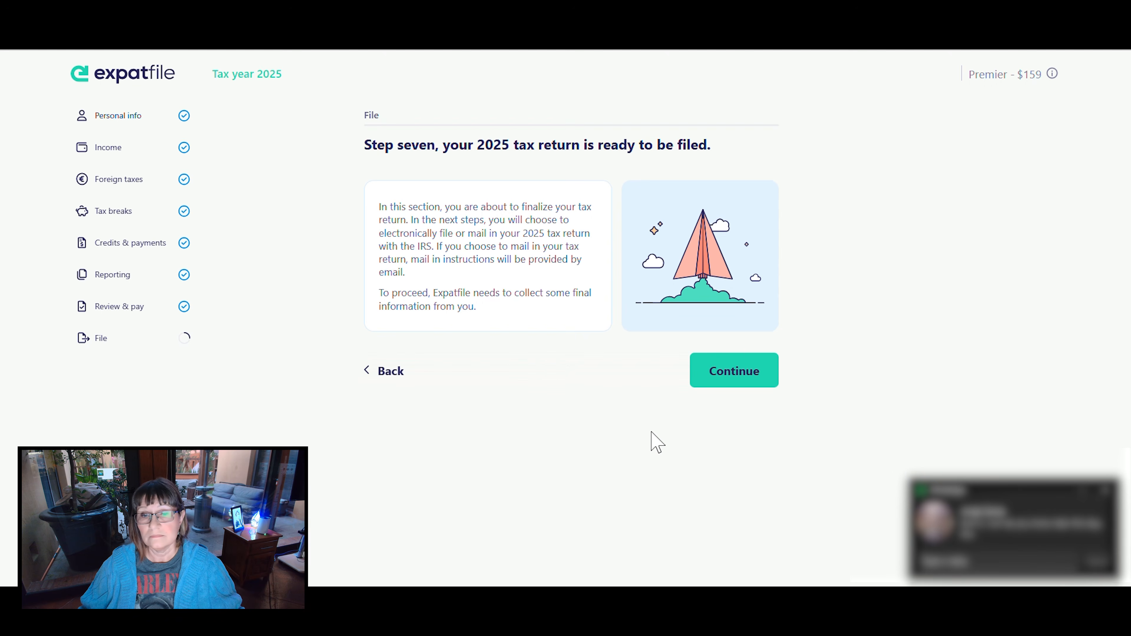
click(750, 371)
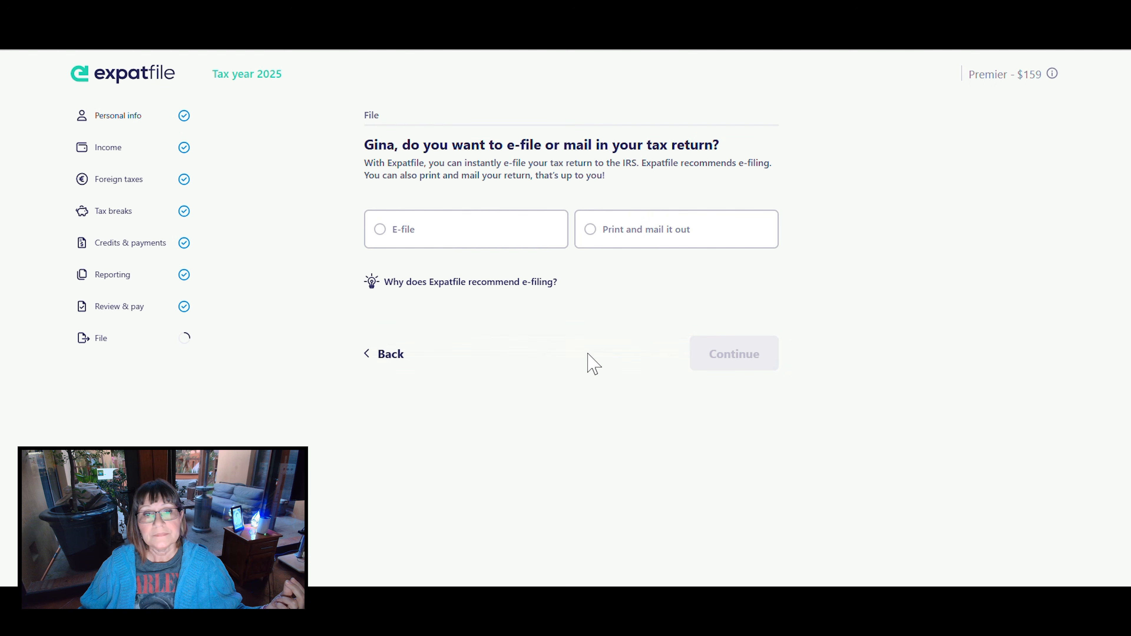
click(372, 235)
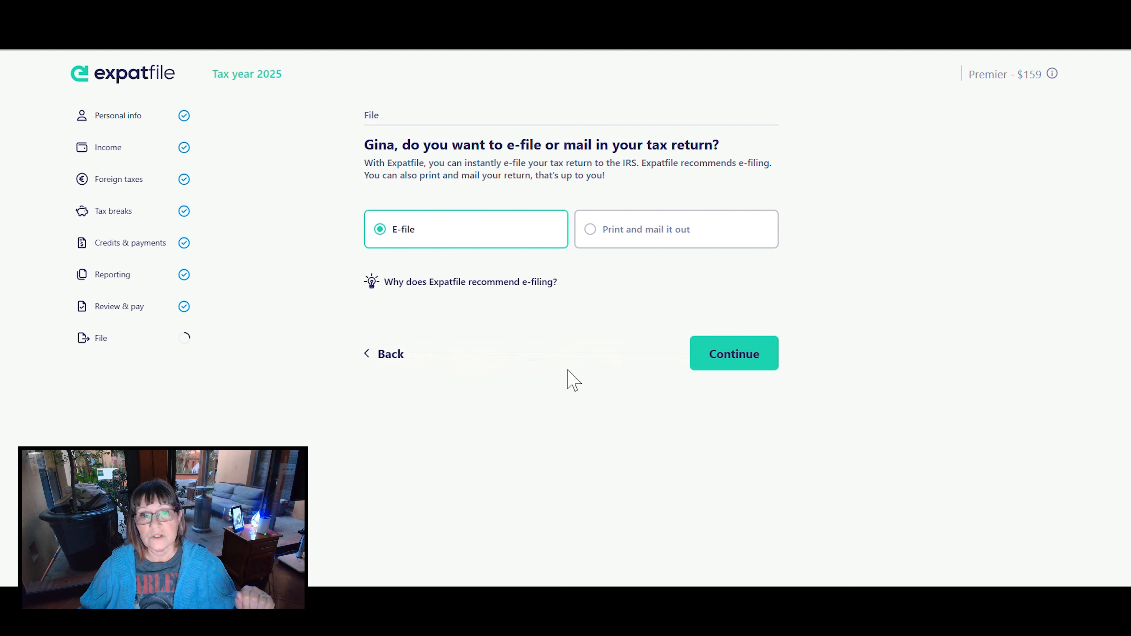
click(735, 355)
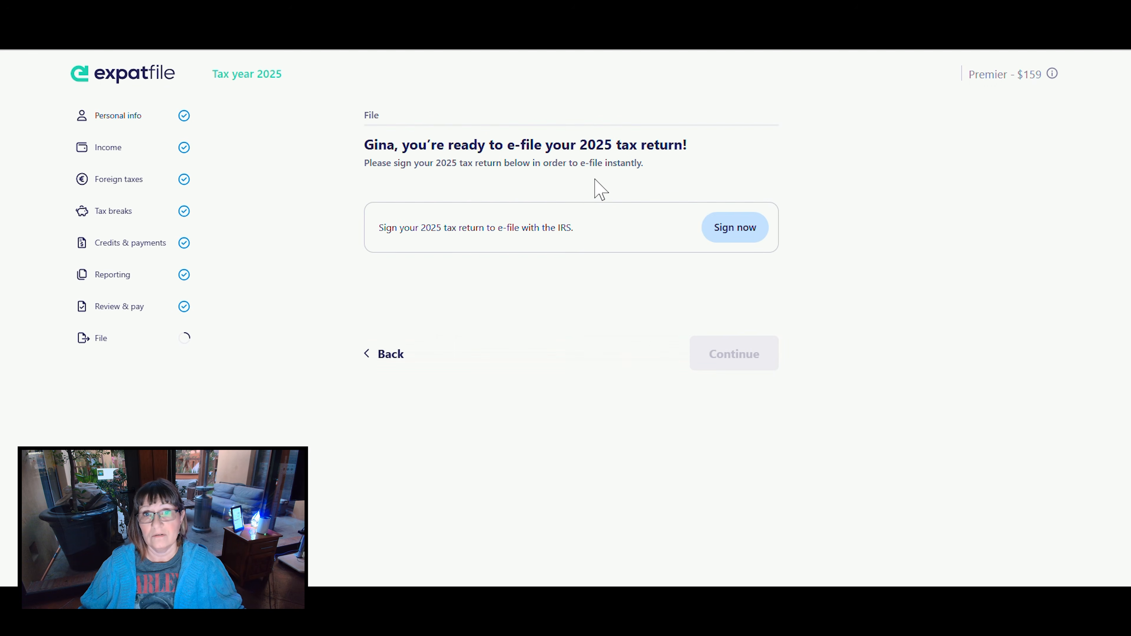
- Start signing the return and answer No to receiving an IRS identity protection PIN for both spouses
click(726, 227)
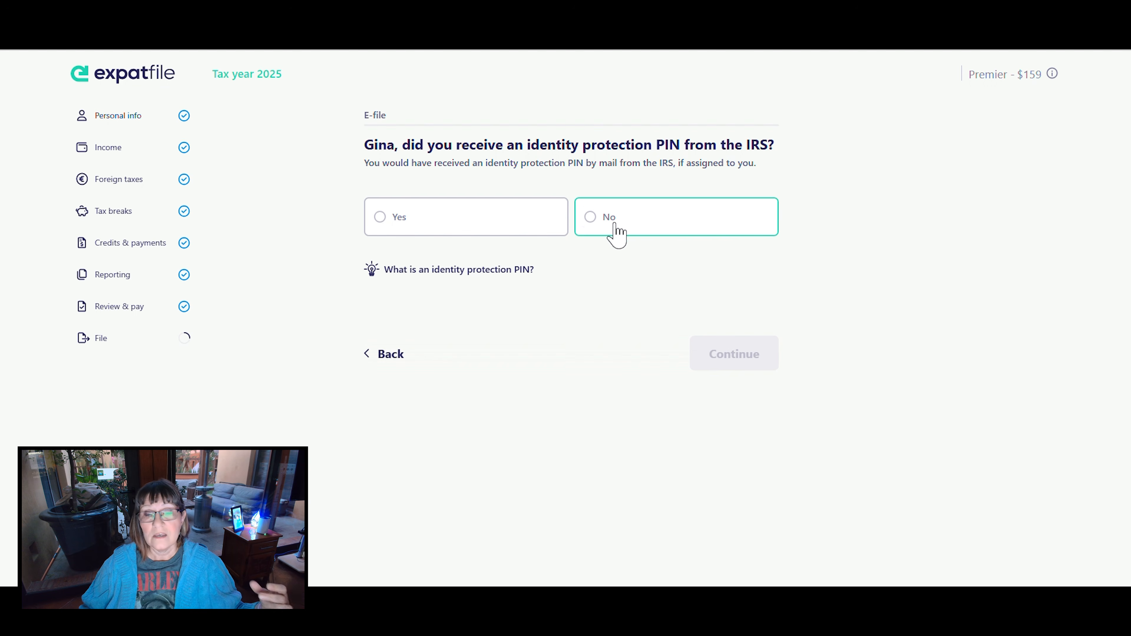
click(593, 220)
click(727, 336)
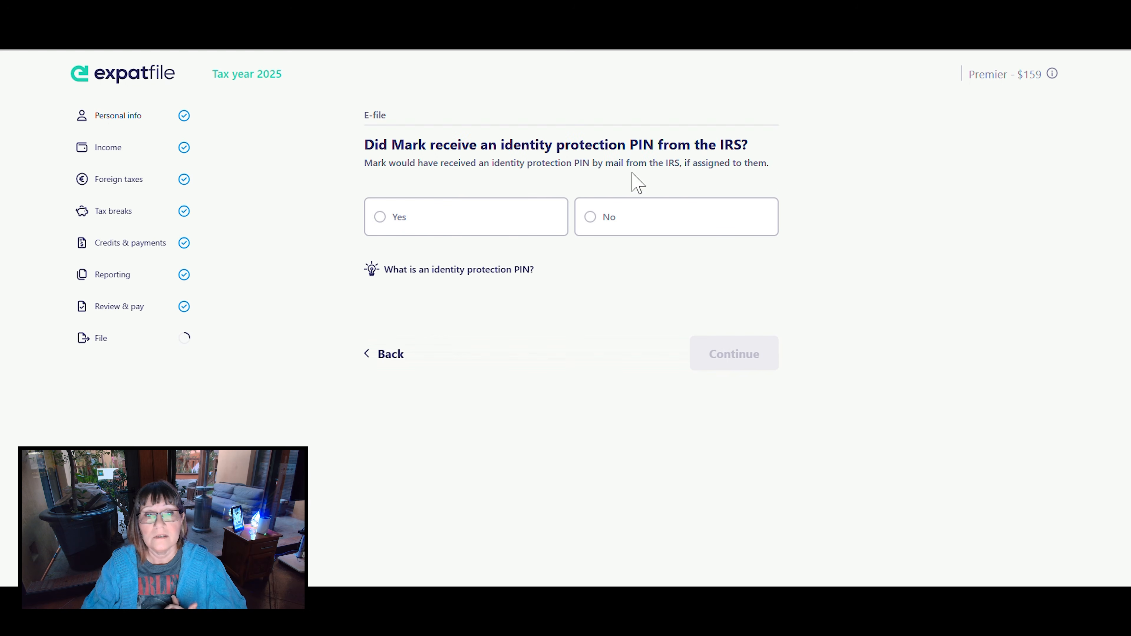
click(590, 225)
click(732, 352)
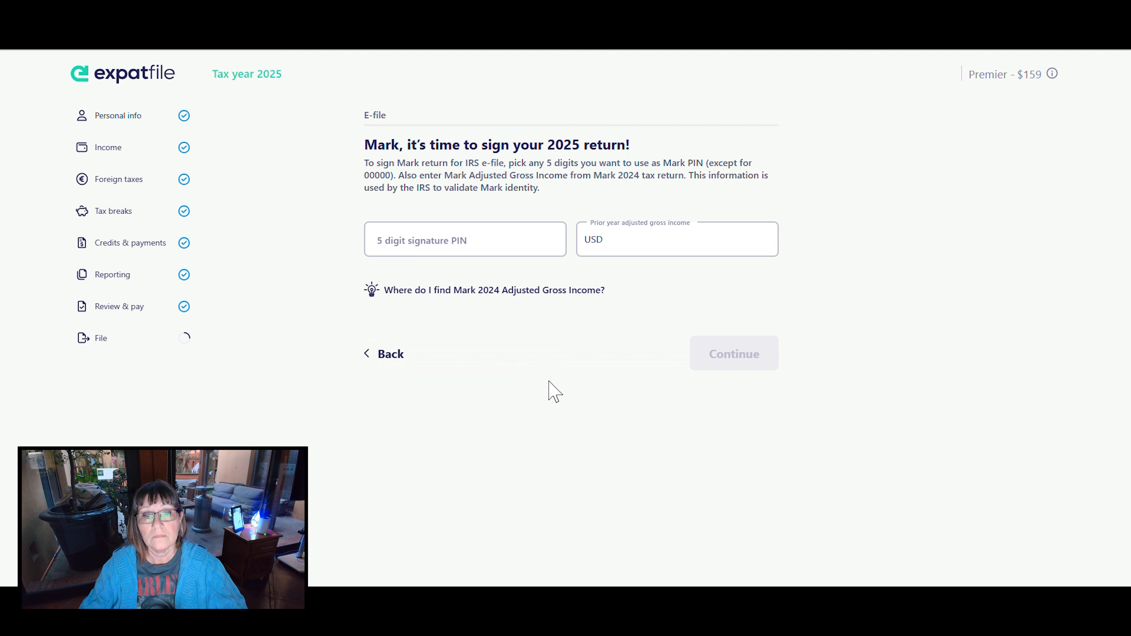
- Sign with the spouse's 5-digit signature PIN and prior-year adjusted gross income, and e-file the 2025 return with the IRS
click(480, 239)
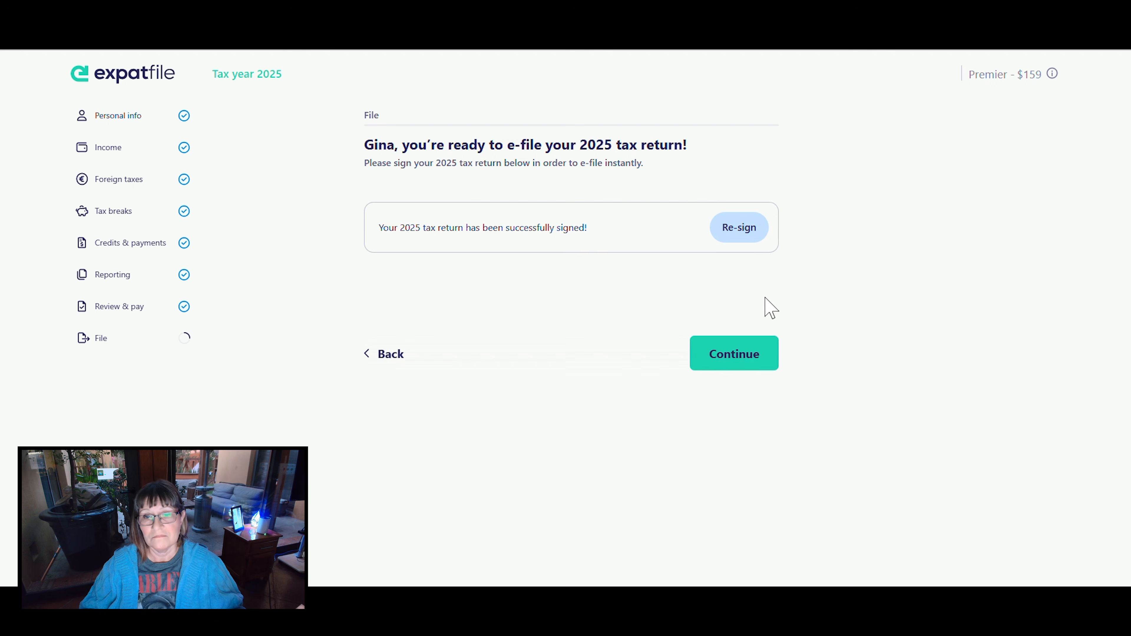
click(716, 354)
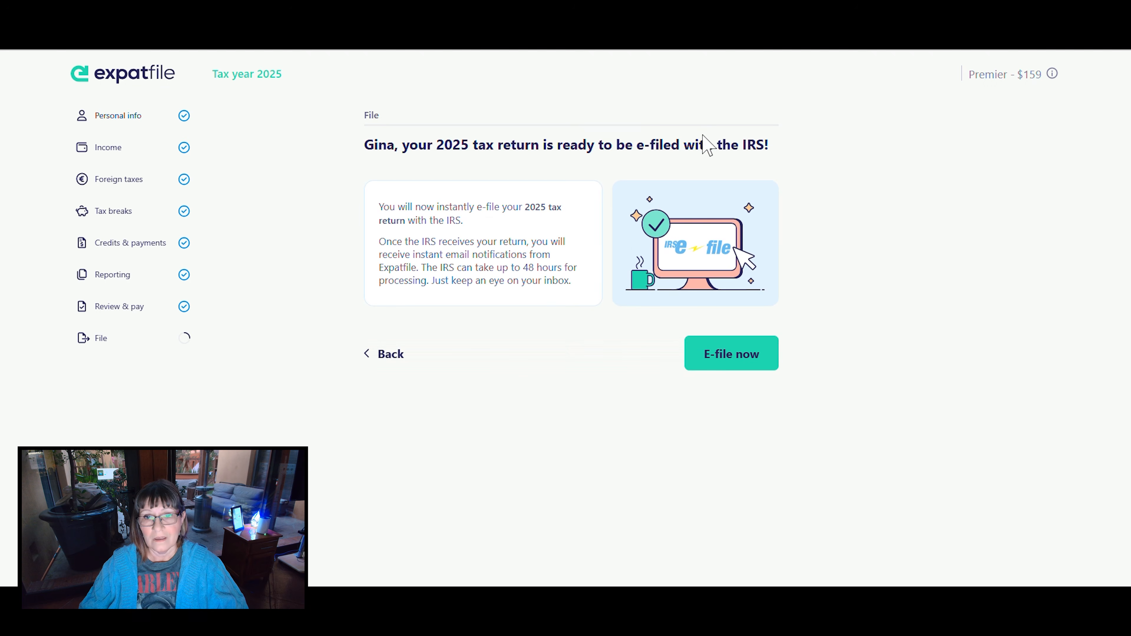
click(741, 352)
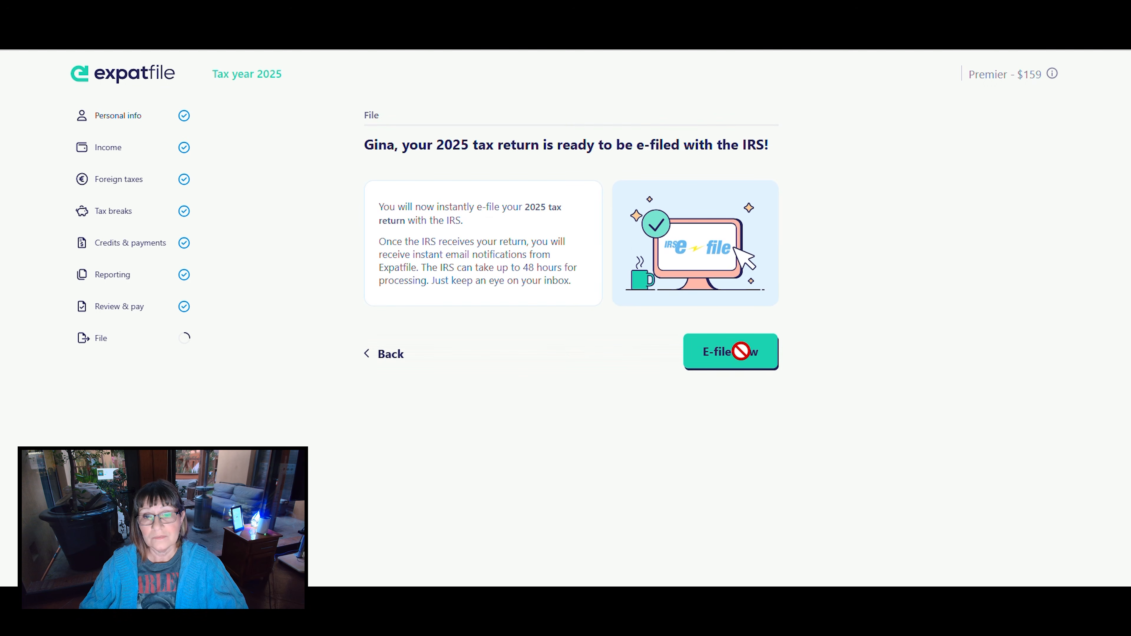